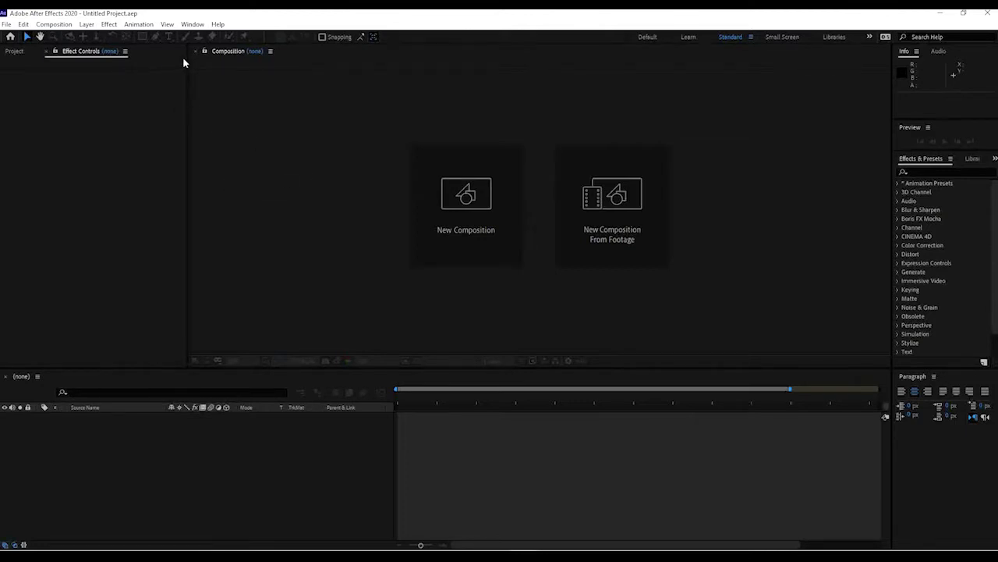
Step: Create the 'Animated Text' composition using the HDV/HDTV 720 29.97 preset with a black background
click(42, 24)
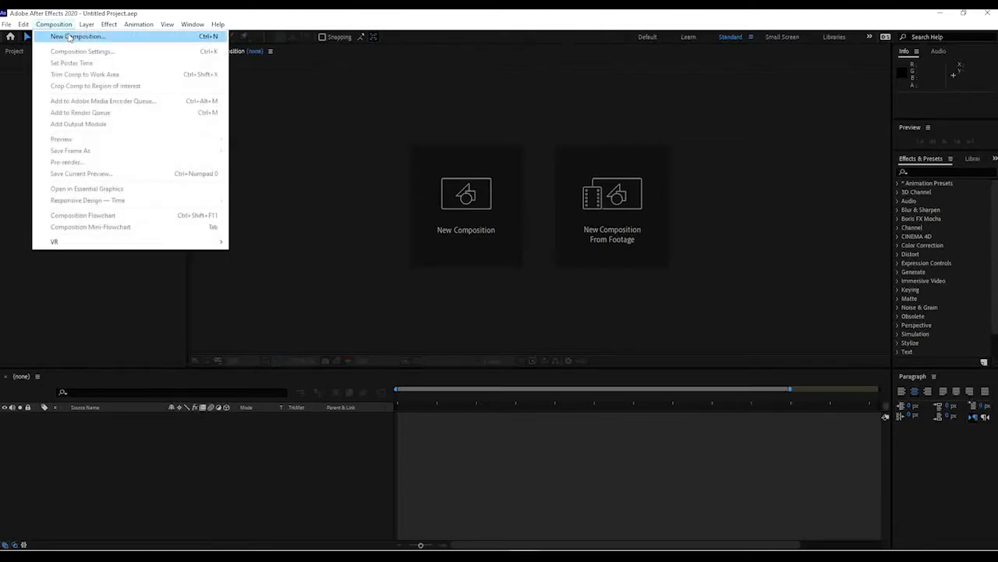
click(71, 36)
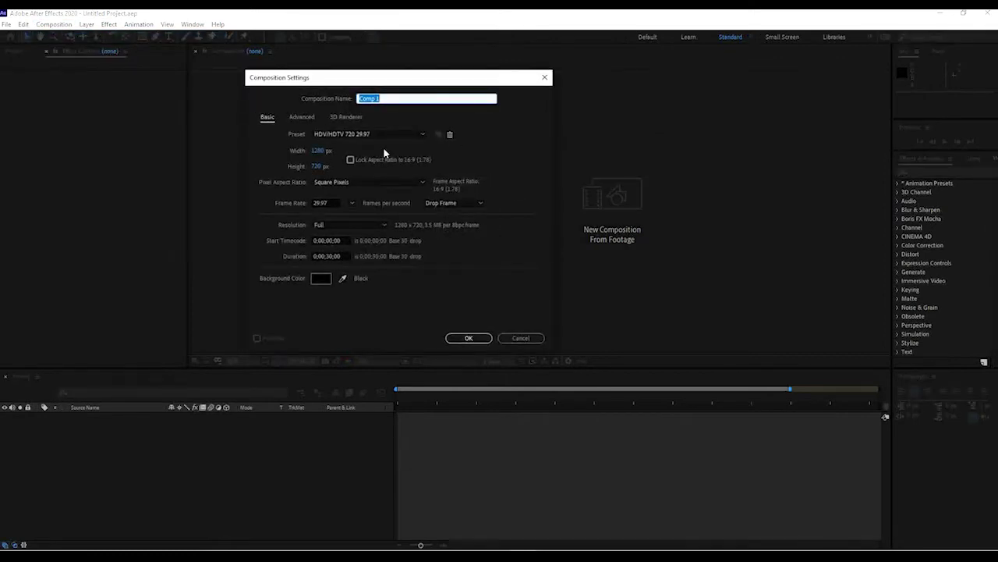
text(Animated Text)
click(375, 135)
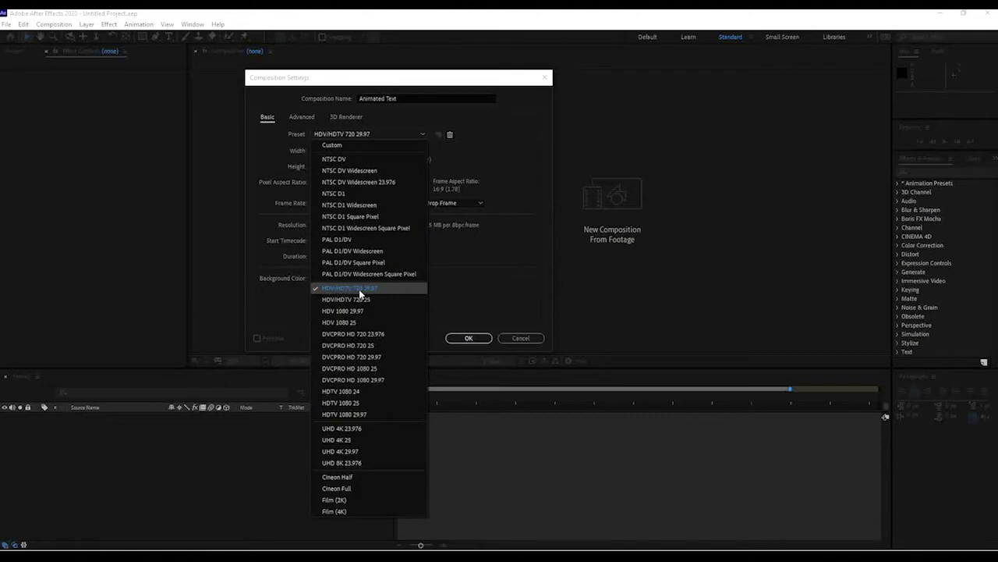
click(464, 316)
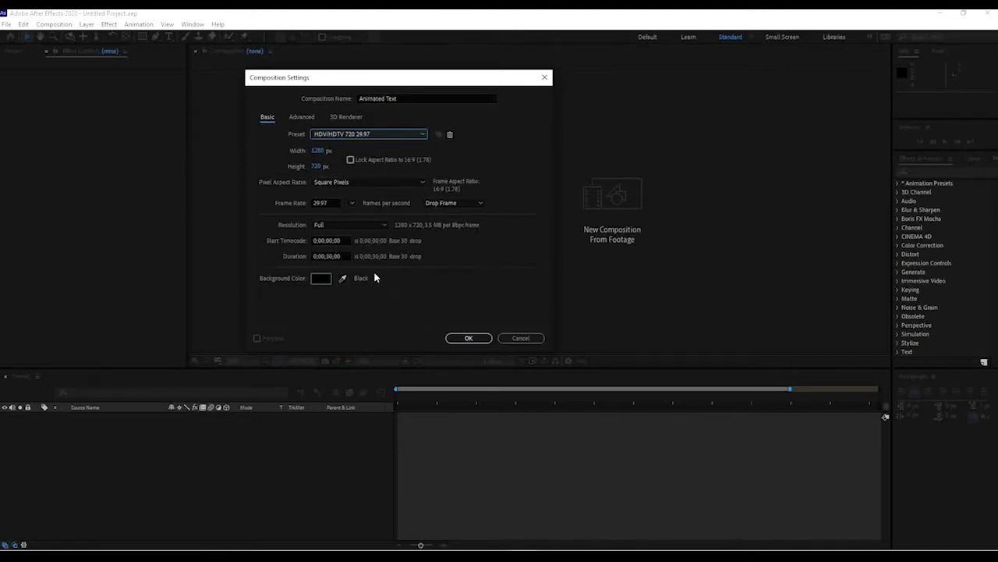
click(470, 337)
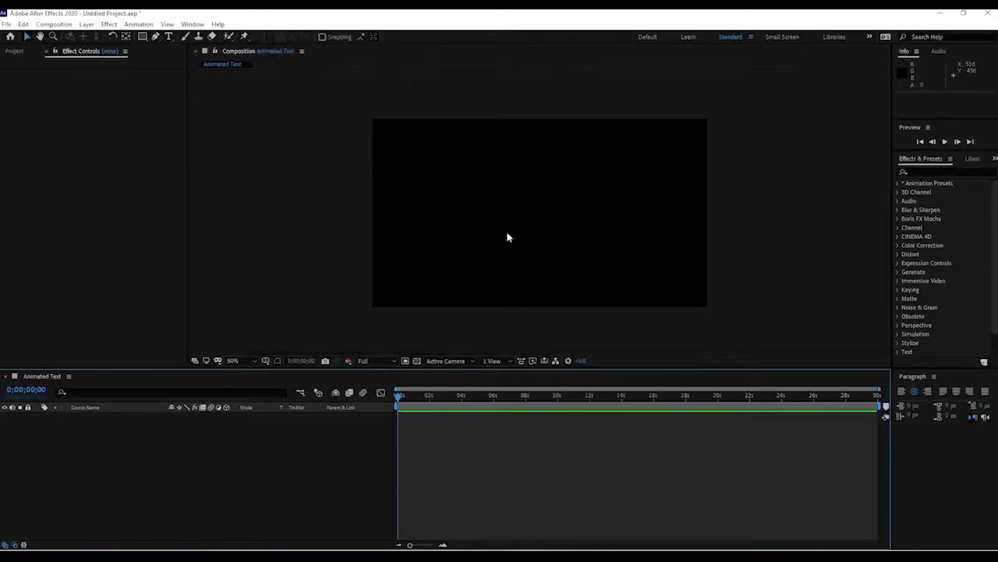
click(16, 51)
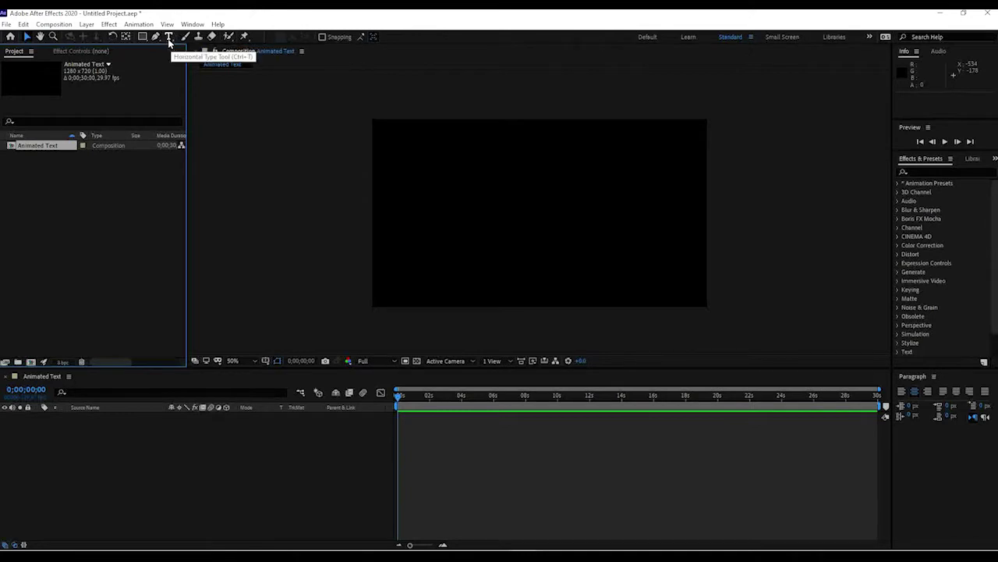
click(167, 38)
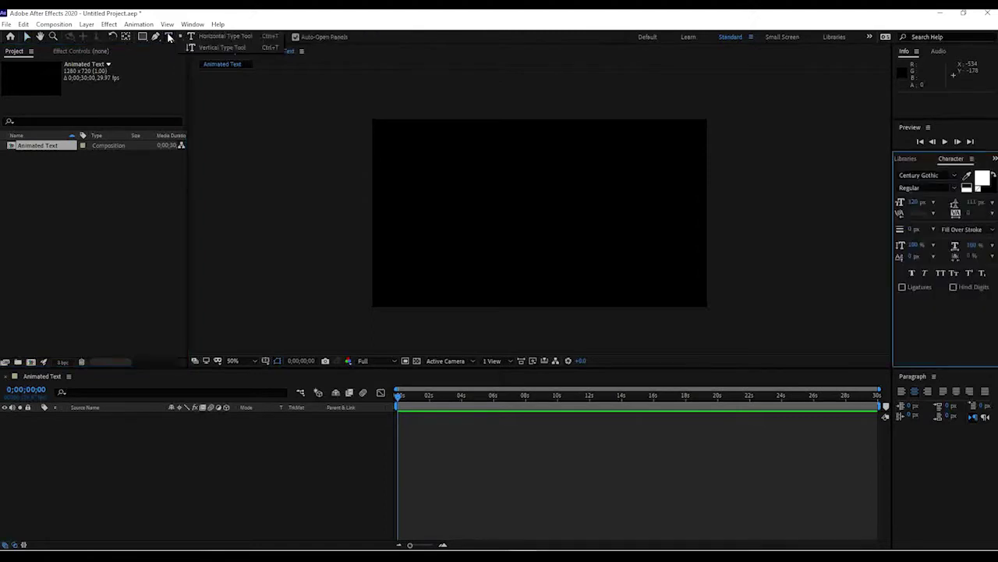
click(221, 37)
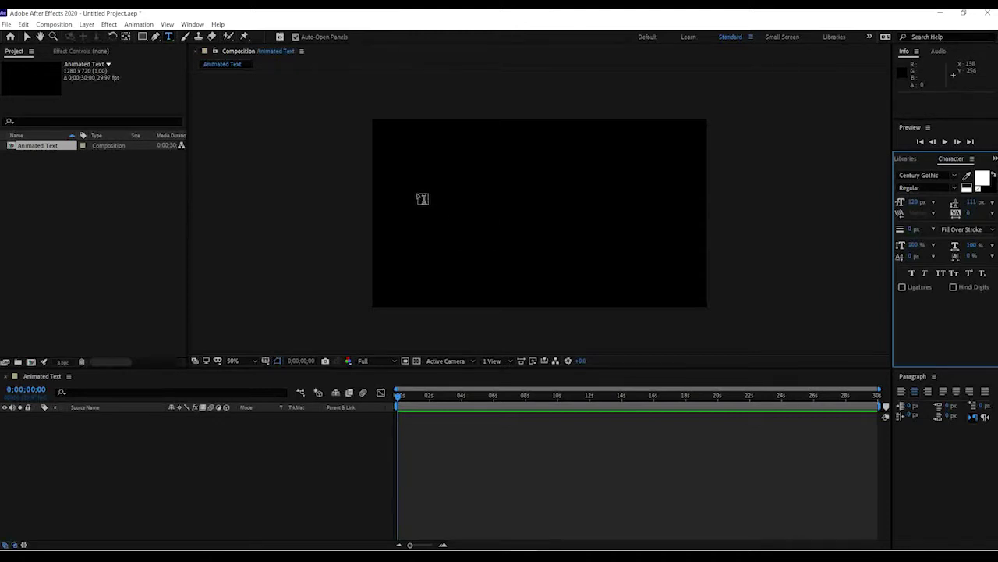
click(427, 211)
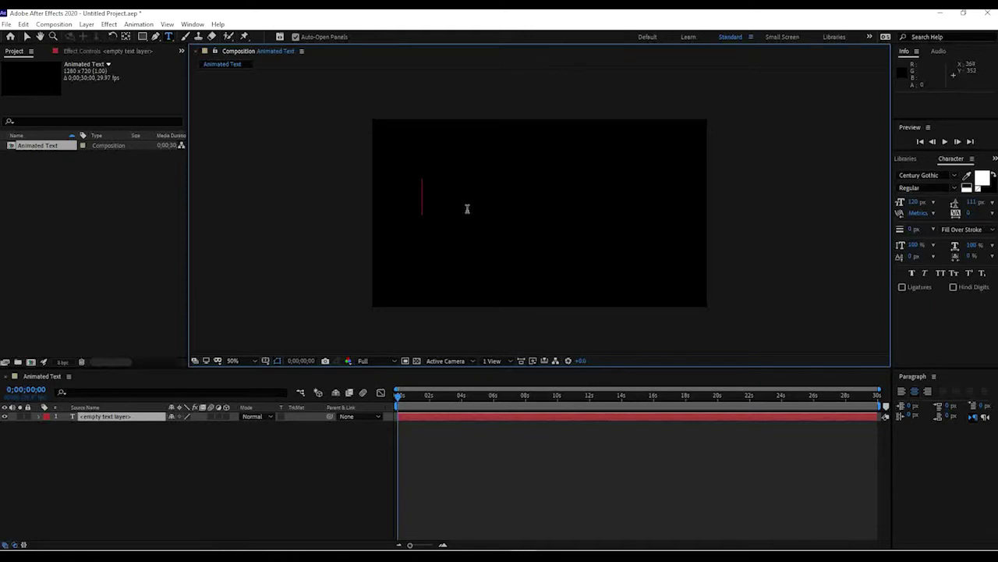
text(Hello)
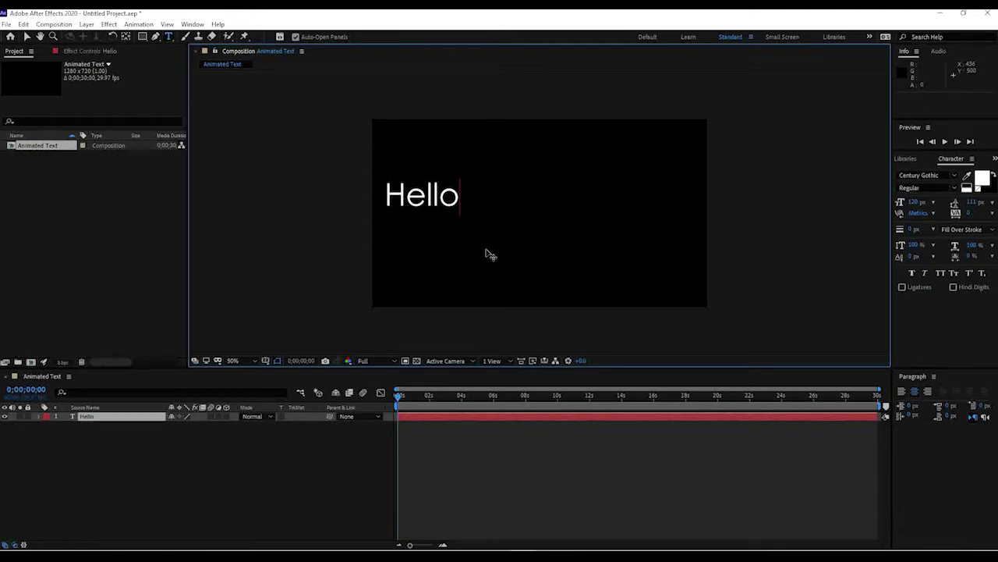
key(Return)
key(BackSpace)
click(437, 419)
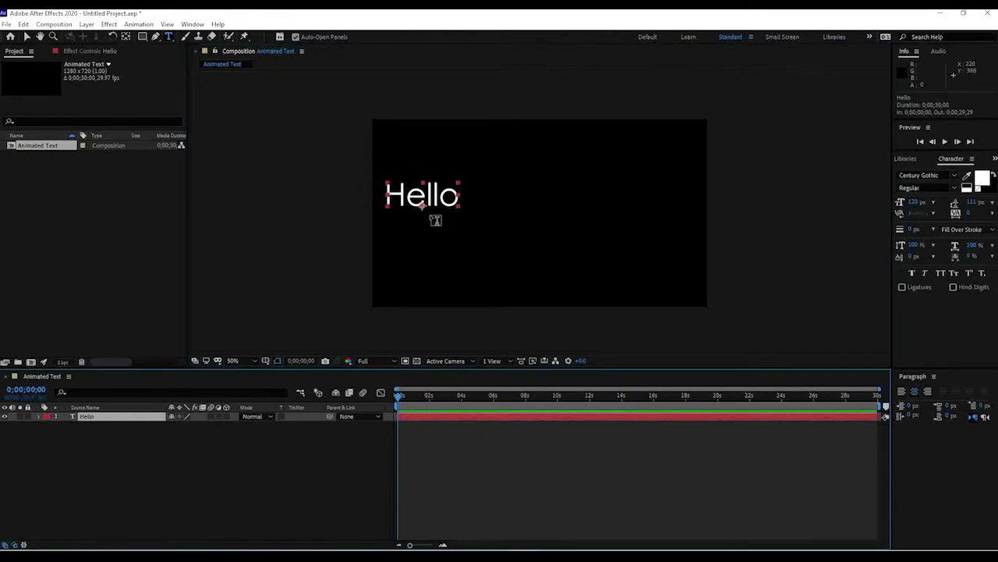
click(26, 37)
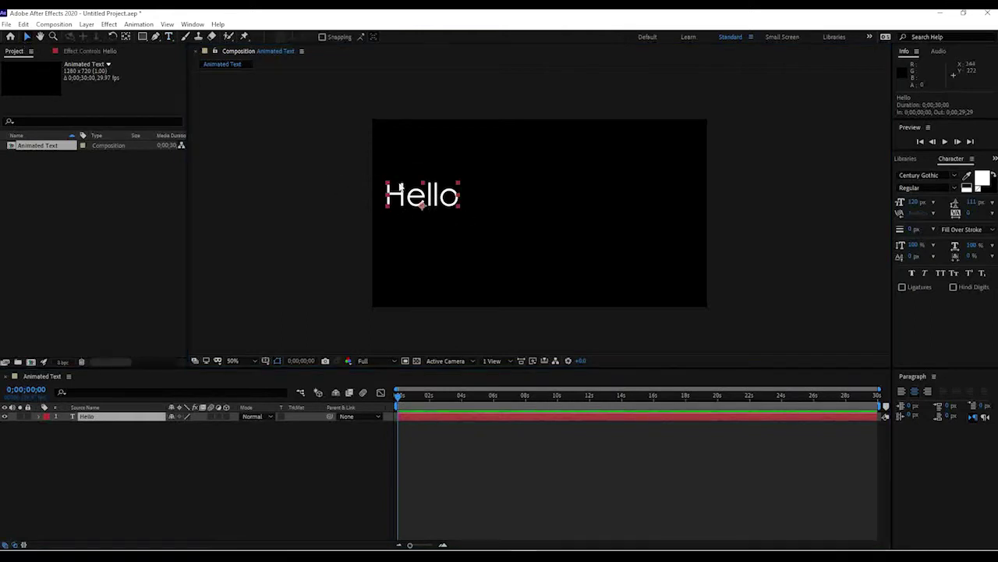
drag(446, 197, 544, 205)
key(Delete)
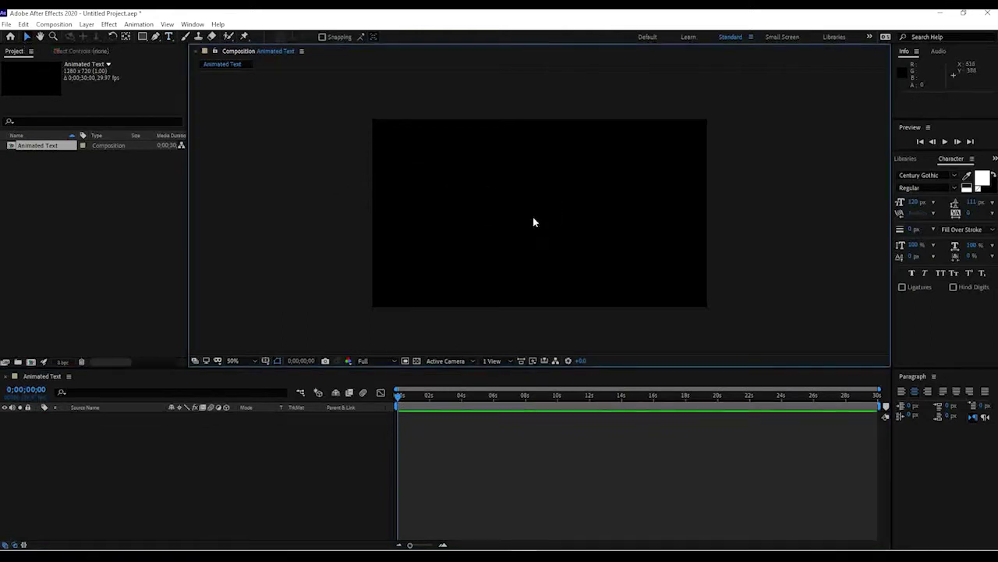
Step: Start a text layer in the composition and type Hello, erasing the stray extra characters
click(169, 37)
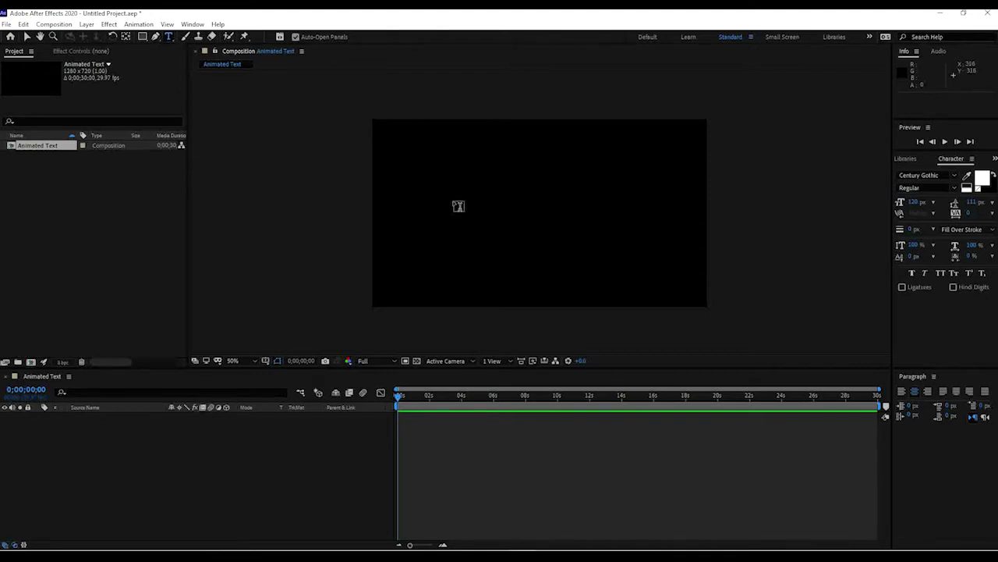
click(454, 204)
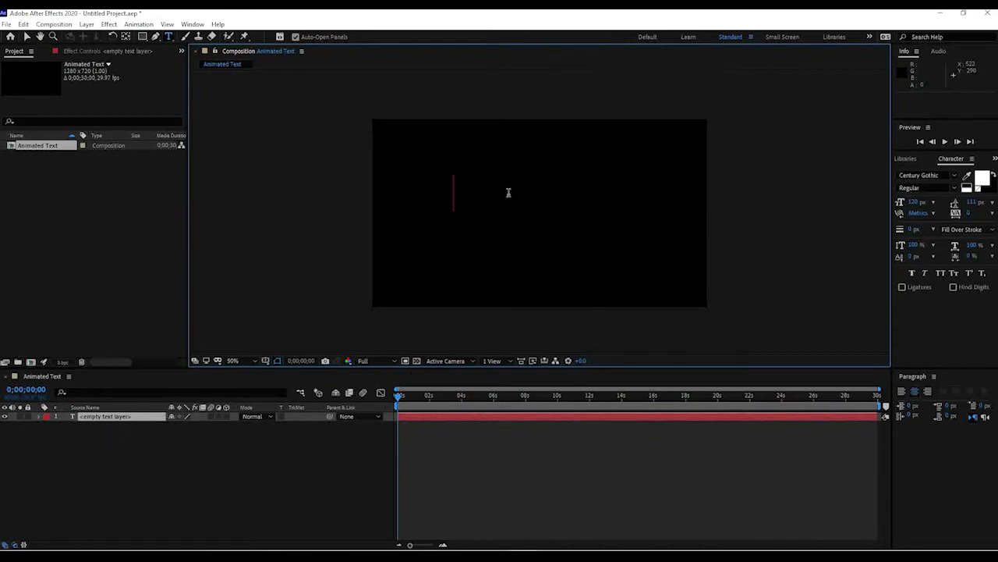
text(Hello)
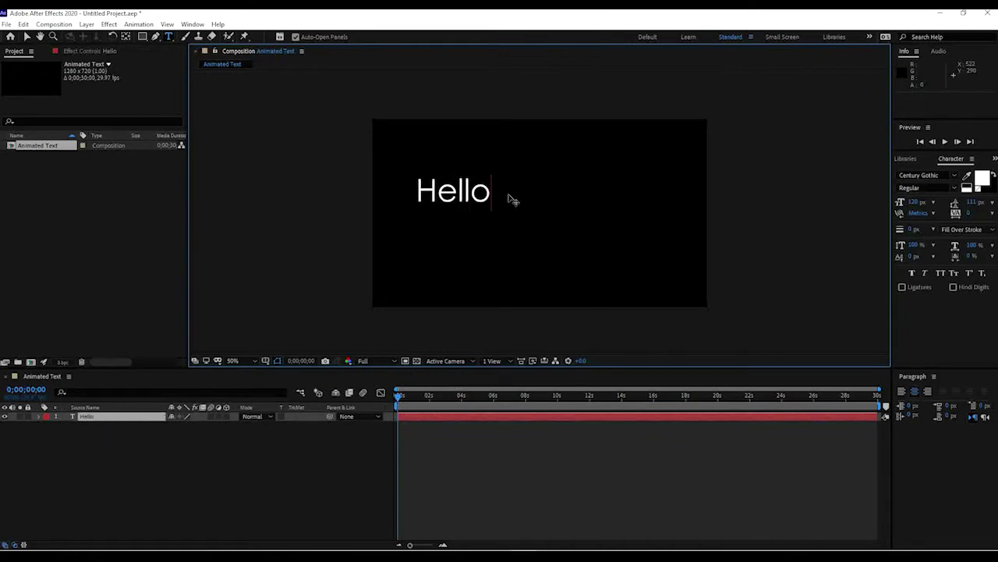
text(cfsdfdsfsdafdsafdsf)
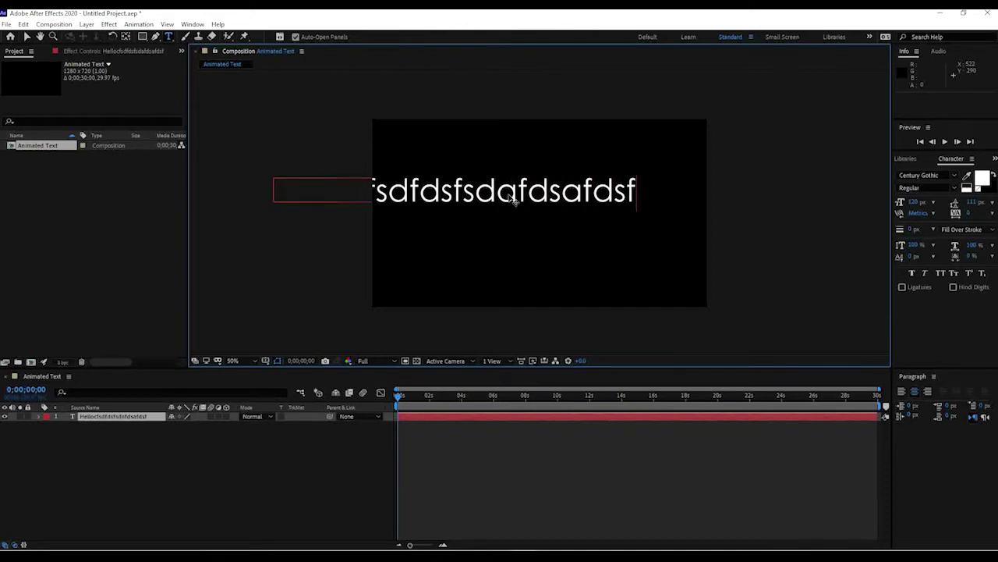
key(Return)
text(fgdsfgs)
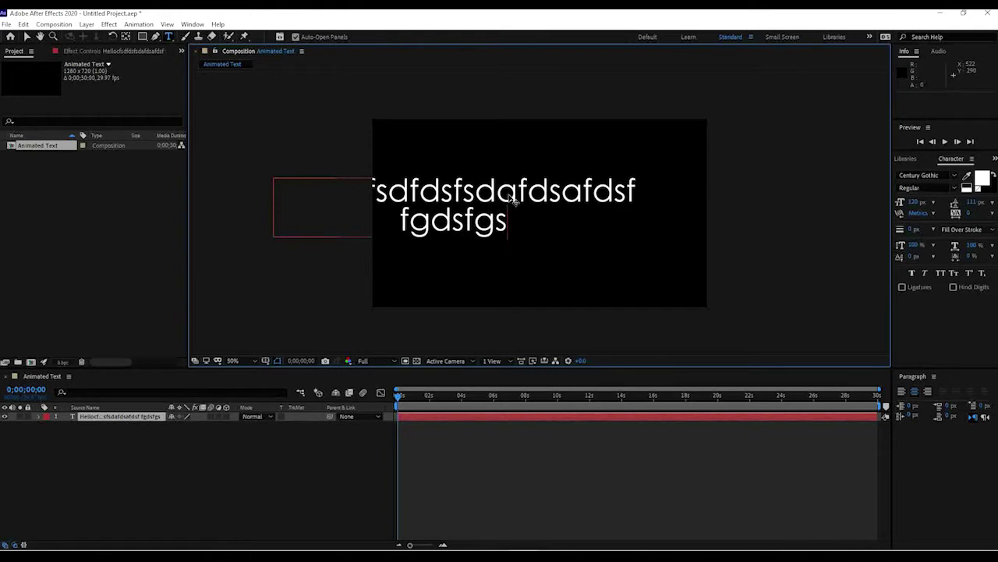
key(BackSpace)
key(BackSpace)
key(BackSpace)
key(BackSpace)
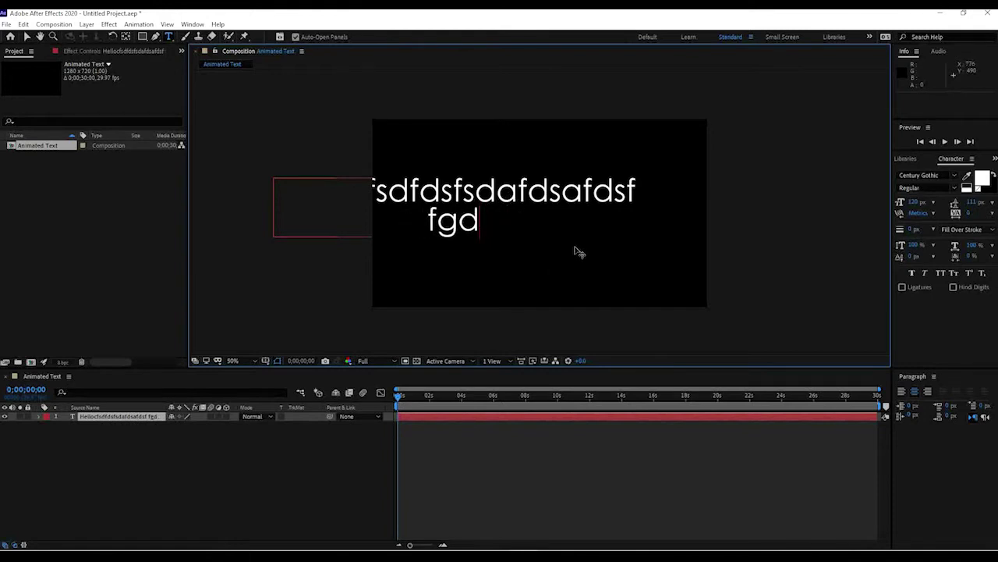
key(BackSpace)
key(BackSpace)
key(BackSpace)
key(BackSpace)
key(BackSpace)
key(BackSpace)
key(BackSpace)
key(BackSpace)
key(BackSpace)
key(BackSpace)
key(BackSpace)
key(BackSpace)
key(BackSpace)
key(BackSpace)
key(BackSpace)
key(BackSpace)
key(BackSpace)
key(BackSpace)
key(BackSpace)
key(BackSpace)
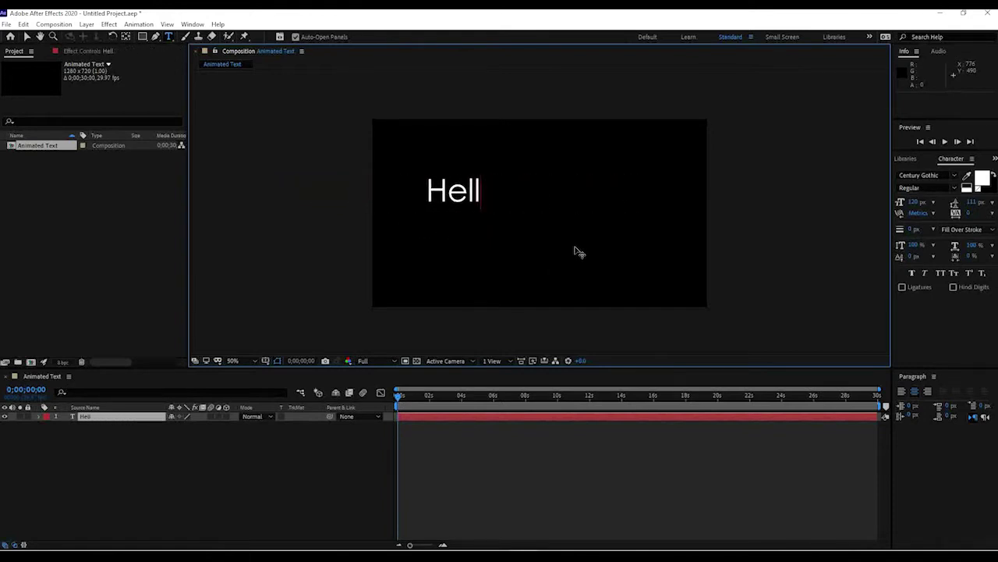
text(o)
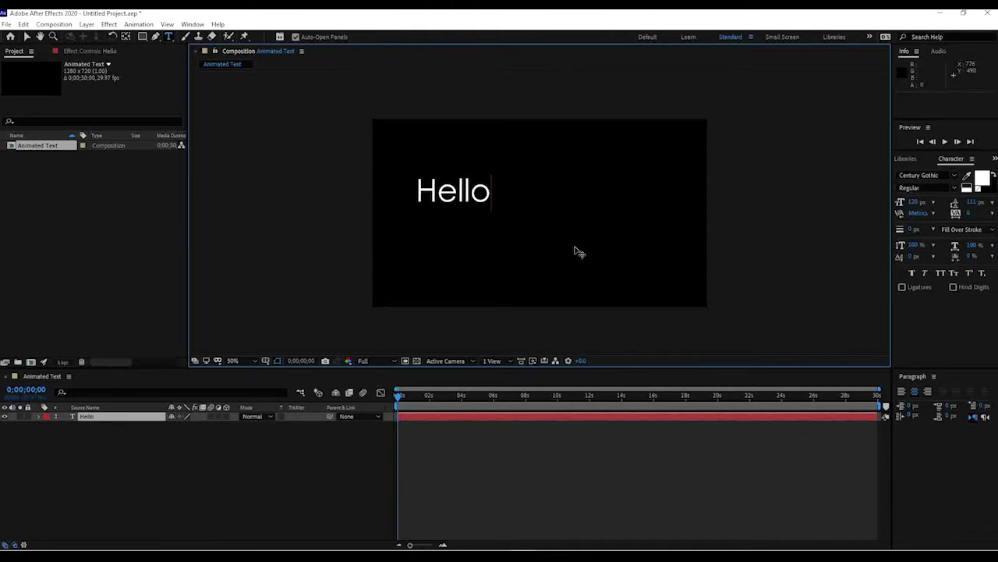
click(535, 417)
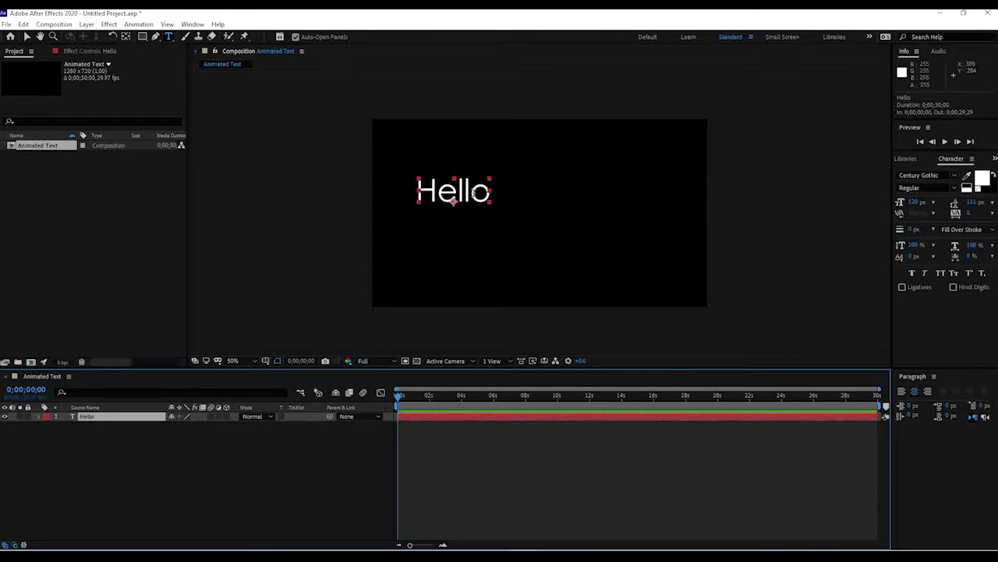
Step: Re-edit the text, try 'How are you?', then correct it back to Hello and commit
click(168, 37)
click(469, 198)
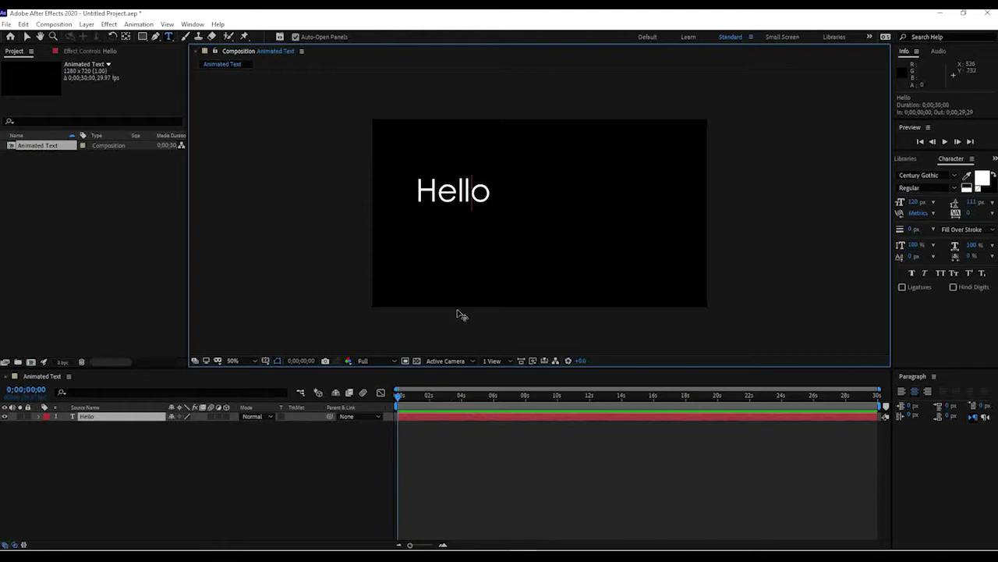
text(ooo)
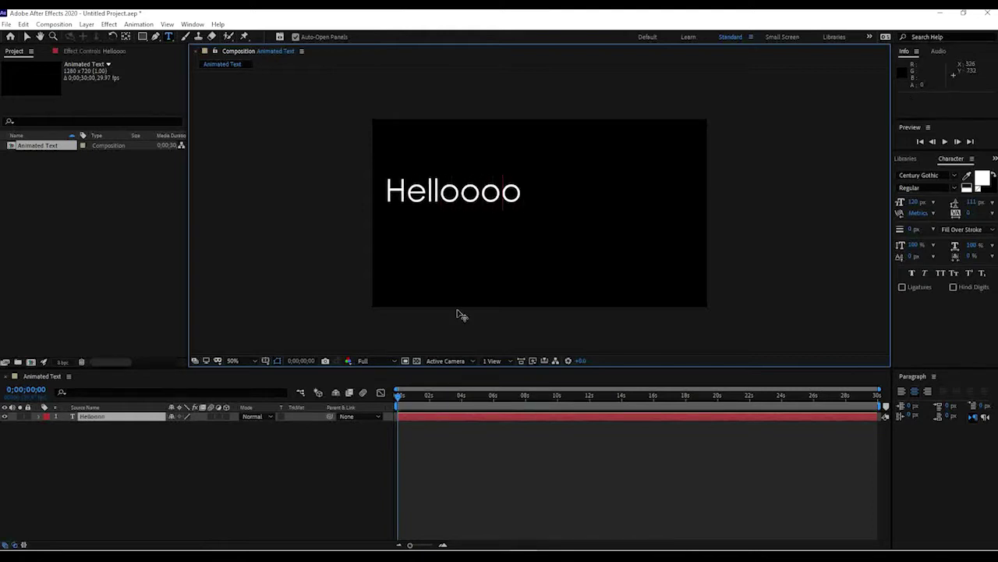
key(BackSpace)
key(BackSpace)
key(BackSpace)
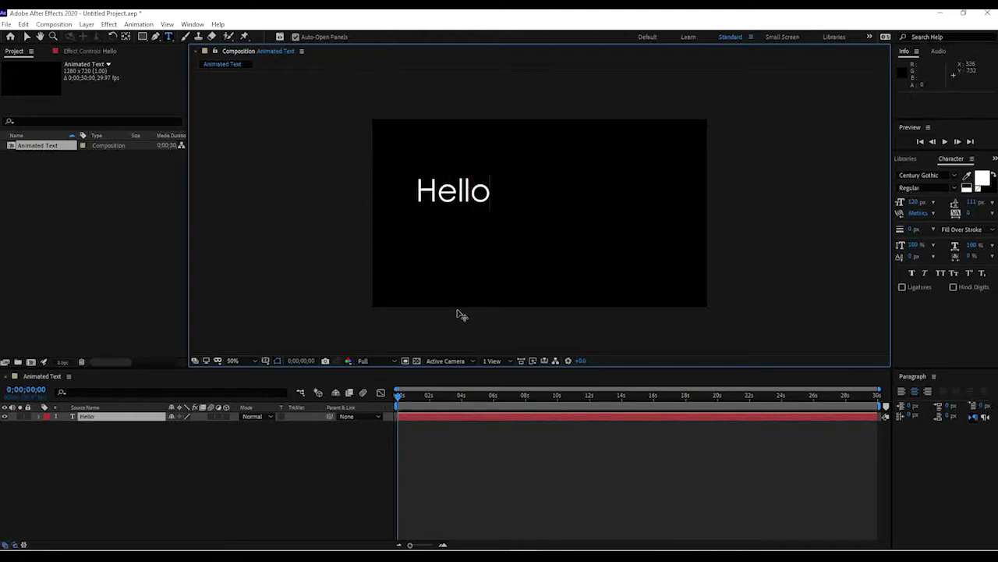
key(BackSpace)
key(BackSpace)
key(BackSpace)
key(BackSpace)
key(BackSpace)
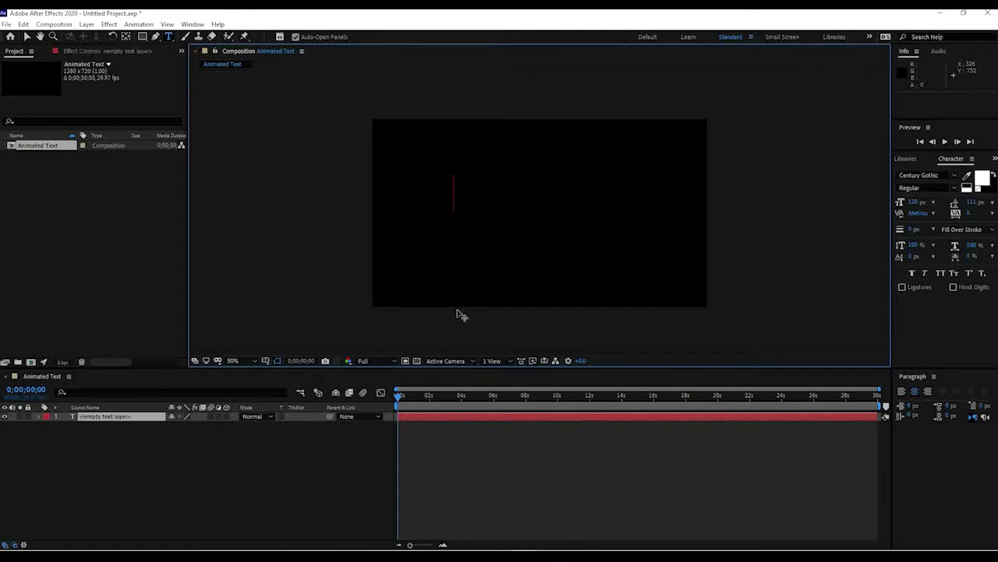
text(H)
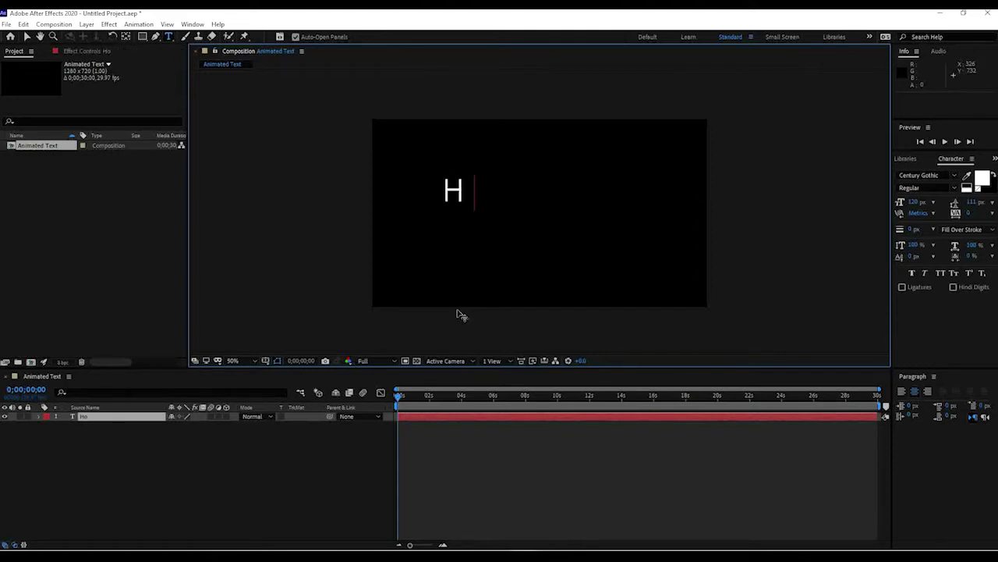
text(ow are you?)
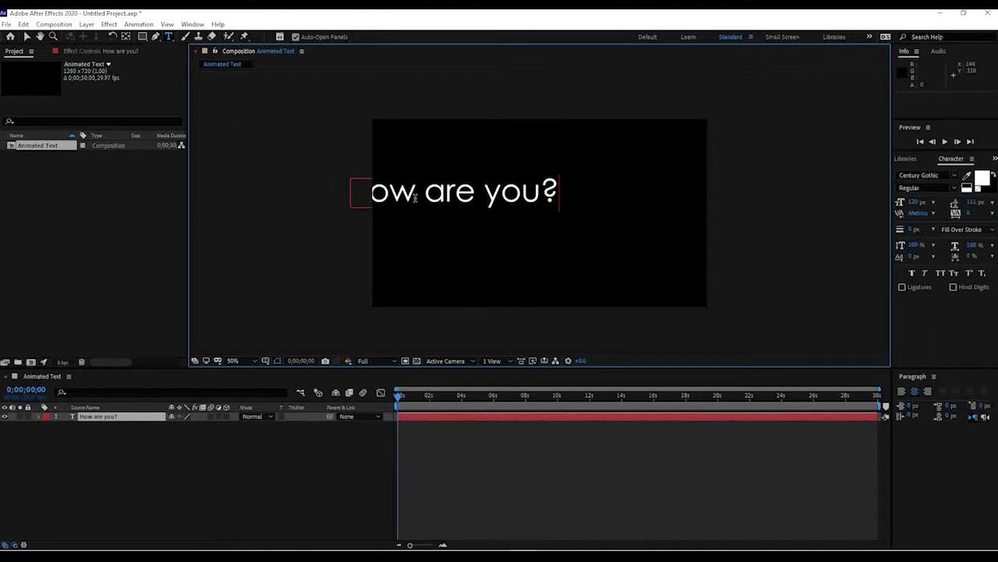
key(BackSpace)
key(BackSpace)
key(BackSpace)
key(BackSpace)
key(BackSpace)
key(BackSpace)
key(BackSpace)
key(BackSpace)
key(BackSpace)
key(BackSpace)
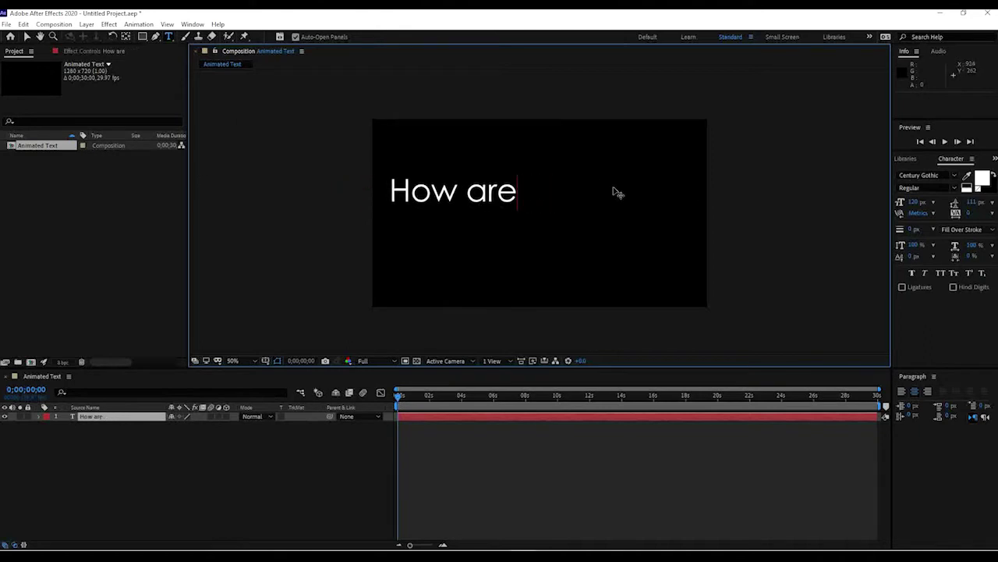
key(BackSpace)
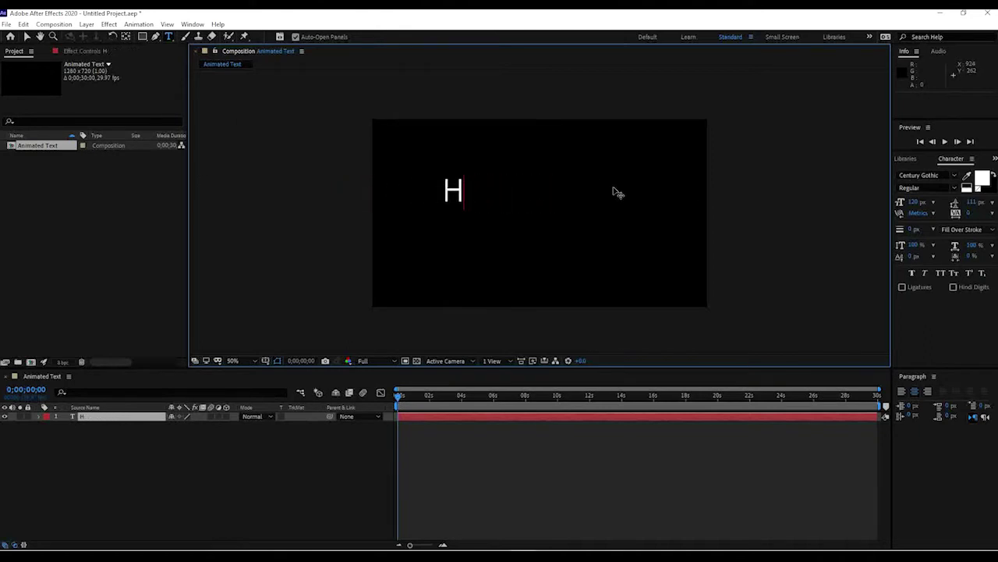
text(ello)
key(KP_Enter)
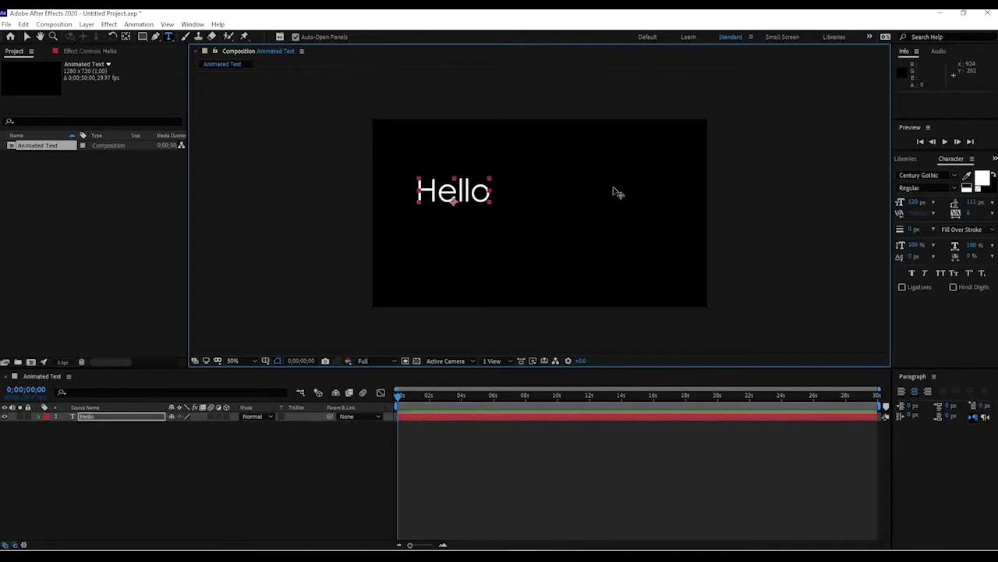
Step: Move Hello to the centre of the composition, zooming in to fine-tune its placement
click(27, 36)
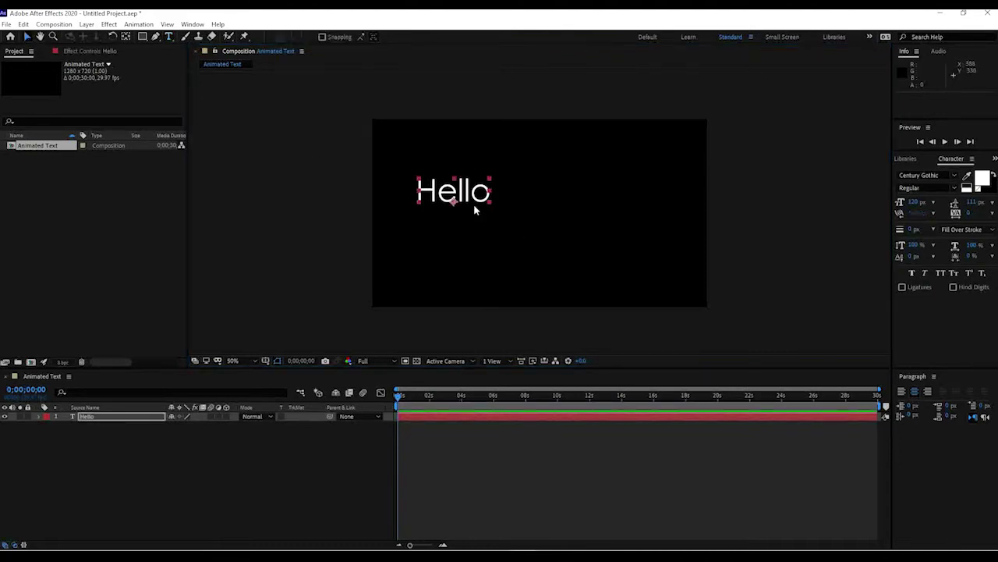
drag(472, 191, 539, 201)
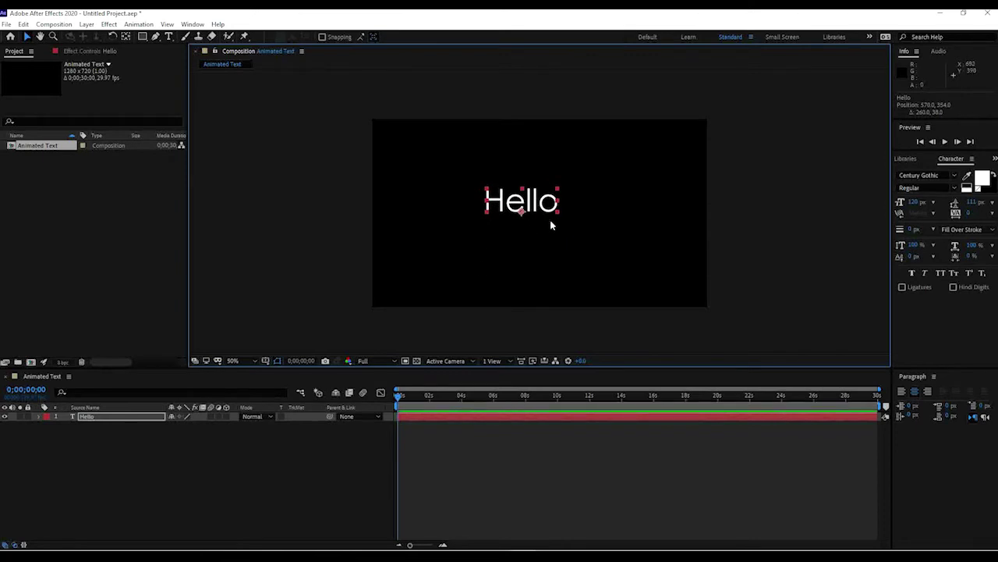
key(slash)
key(period)
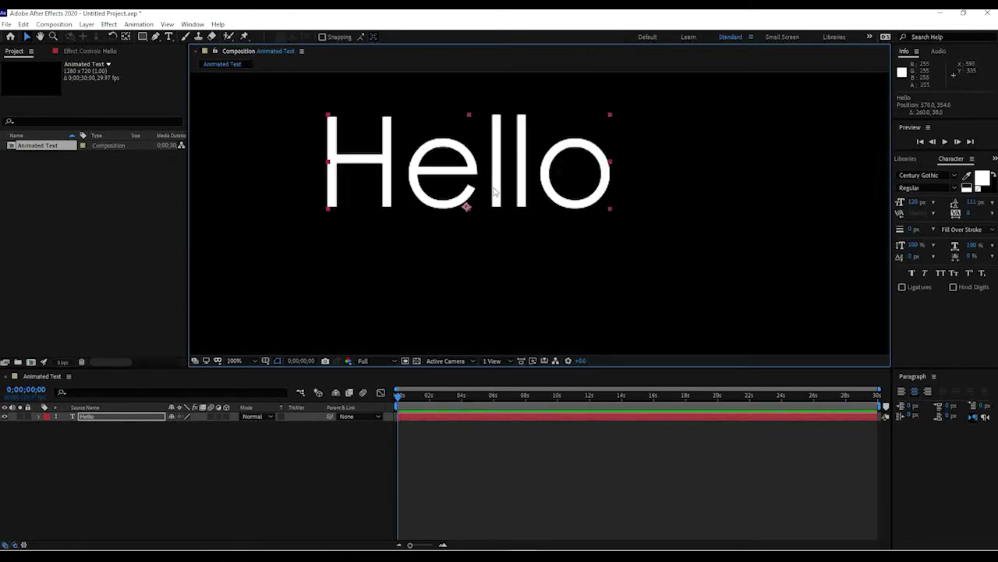
drag(473, 152, 500, 181)
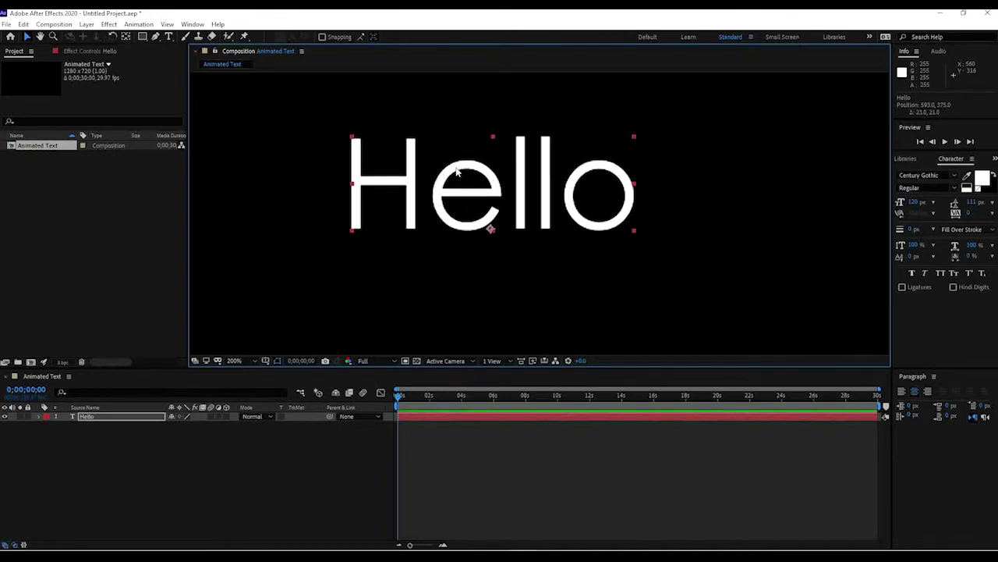
key(comma)
key(comma)
key(period)
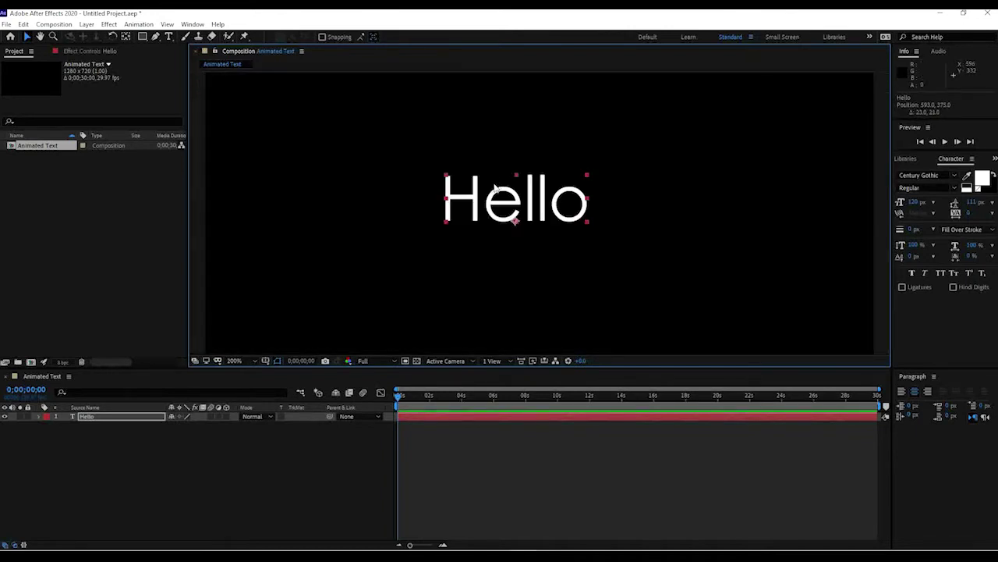
key(period)
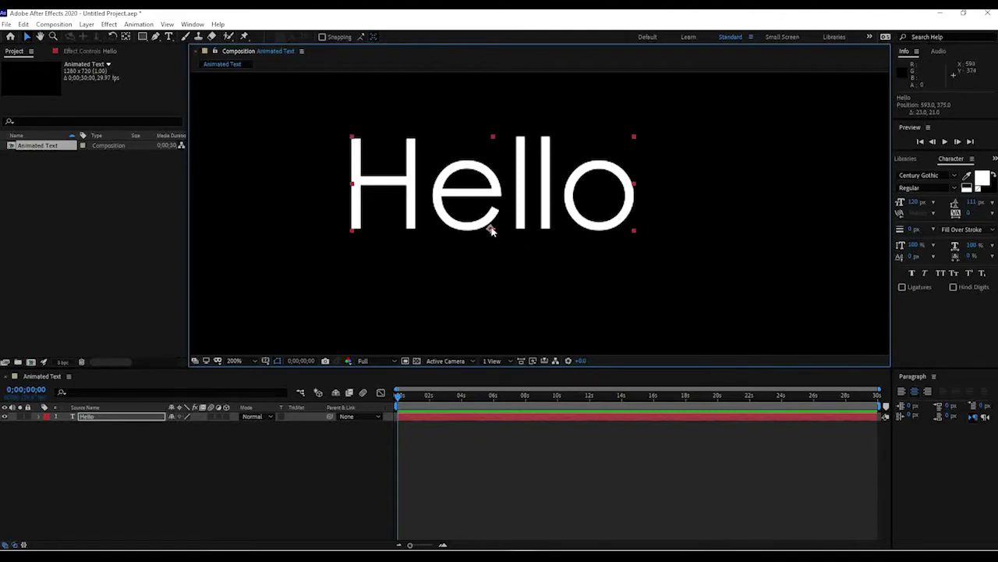
Step: Try rotating Hello, undo the rotation, and nudge the text slightly lower right
click(114, 36)
drag(530, 223, 642, 220)
key(ctrl+z)
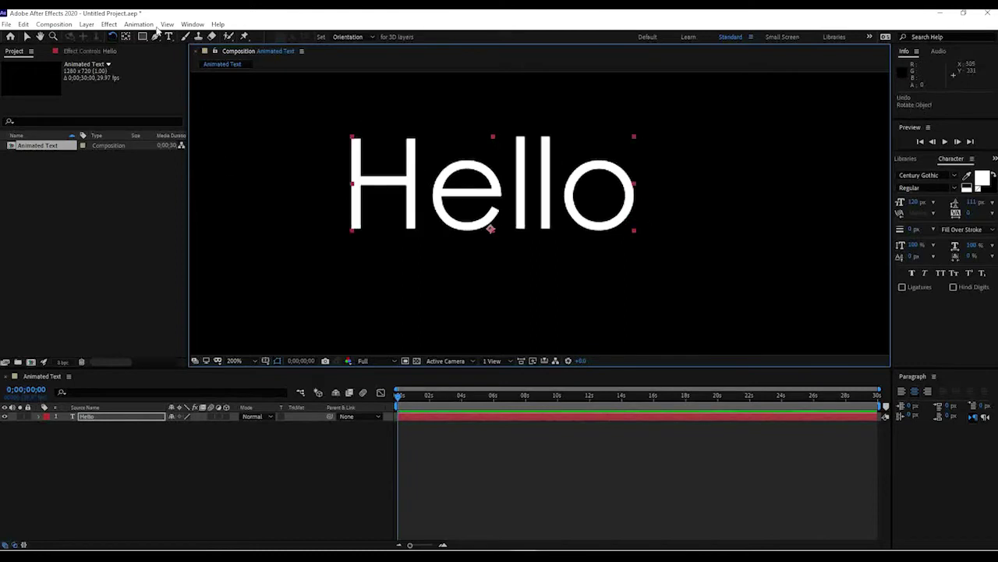
click(28, 37)
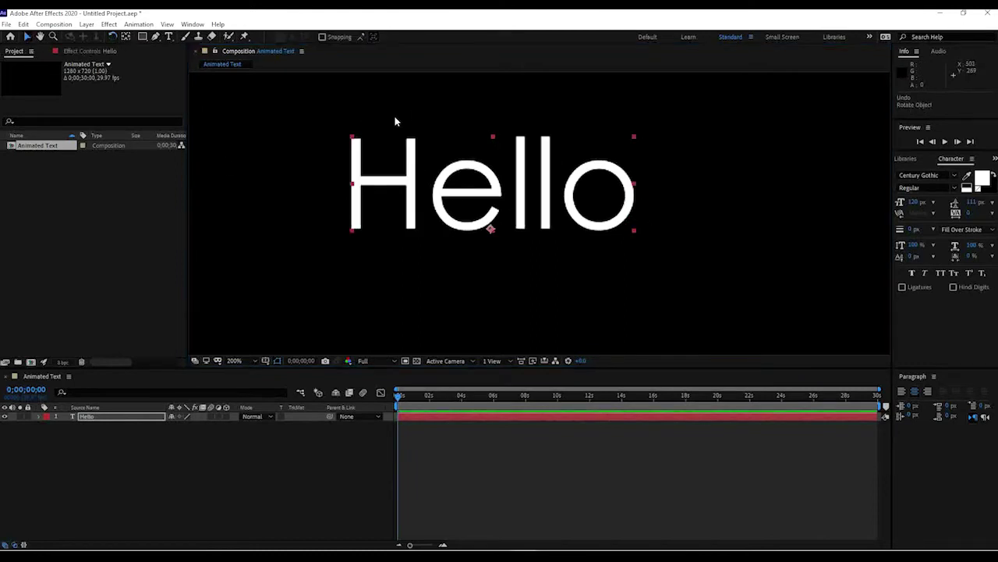
mouse_move(397, 156)
mouse_down()
mouse_move(383, 177)
mouse_move(412, 157)
mouse_move(406, 167)
mouse_up()
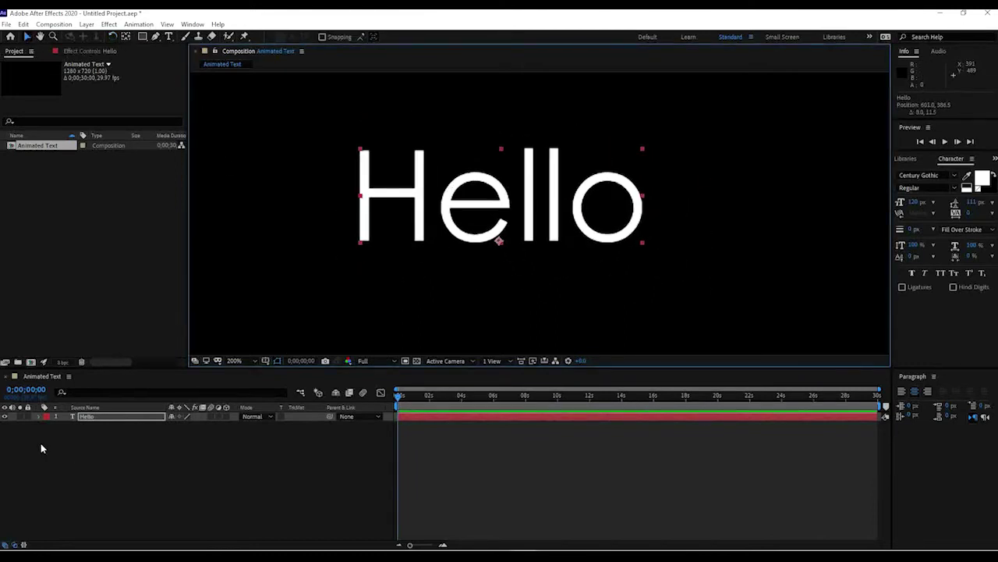
Step: Scrub Hello's Scale through other sizes, then type 100 to reset it to 100%
click(136, 413)
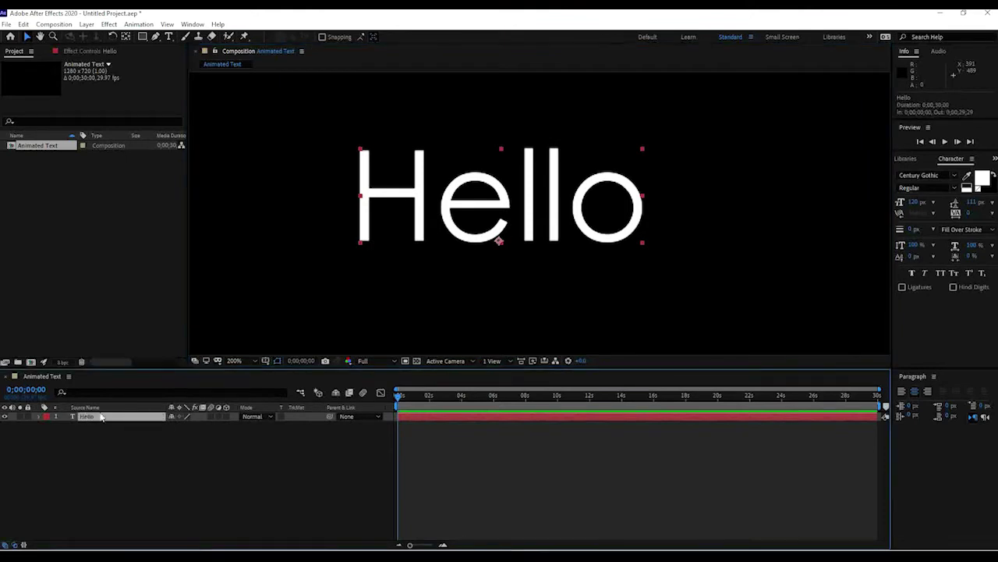
key(s)
mouse_move(183, 423)
mouse_down()
mouse_move(209, 423)
mouse_move(142, 415)
mouse_move(187, 423)
mouse_up()
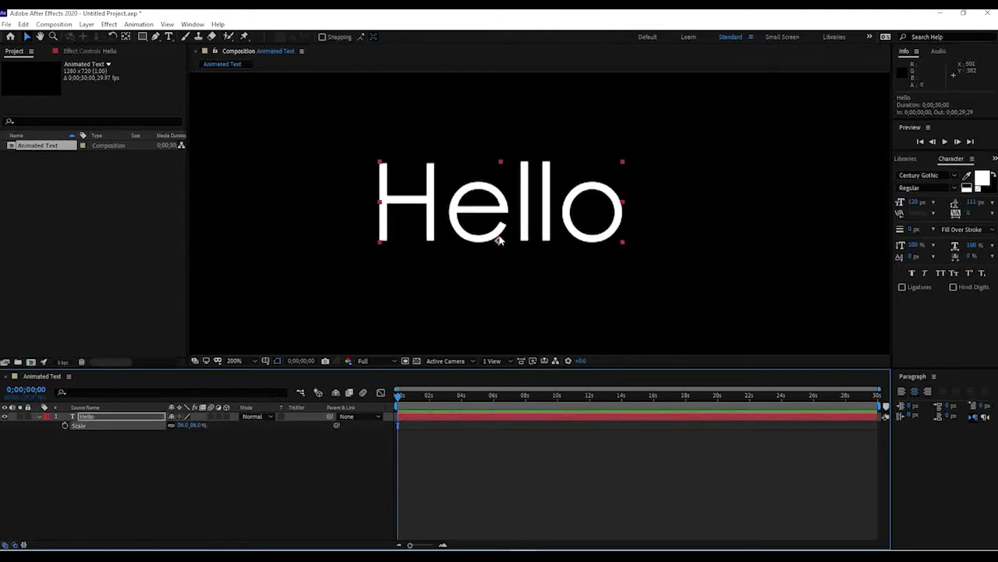
mouse_move(186, 427)
mouse_down()
mouse_move(234, 427)
mouse_move(171, 427)
mouse_move(234, 428)
mouse_move(183, 425)
mouse_up()
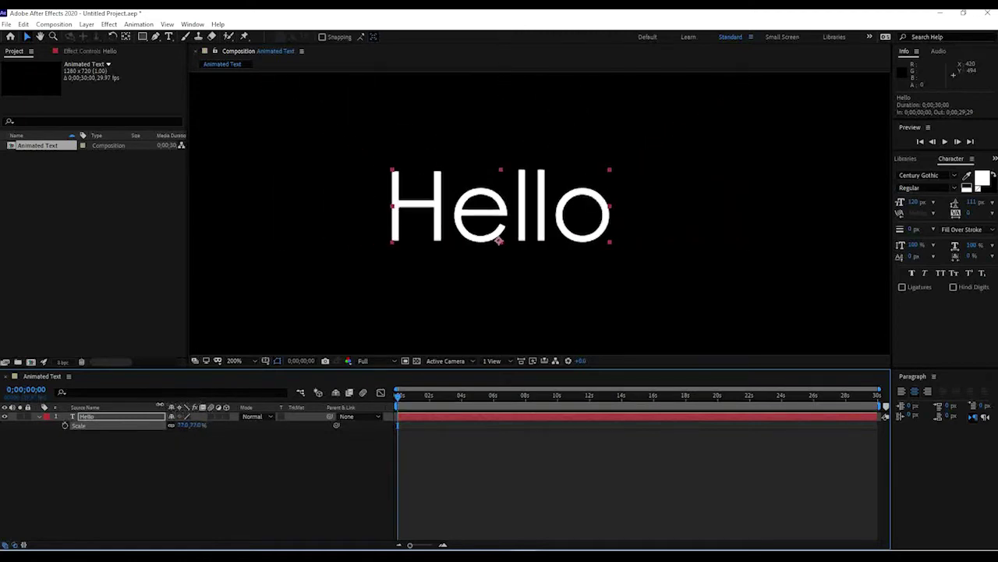
click(187, 425)
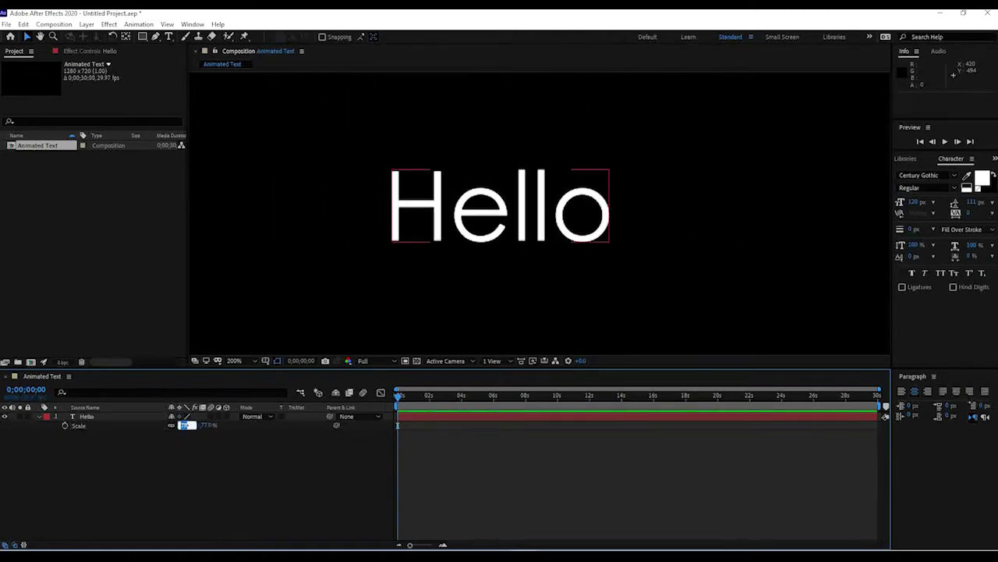
text(100)
key(Return)
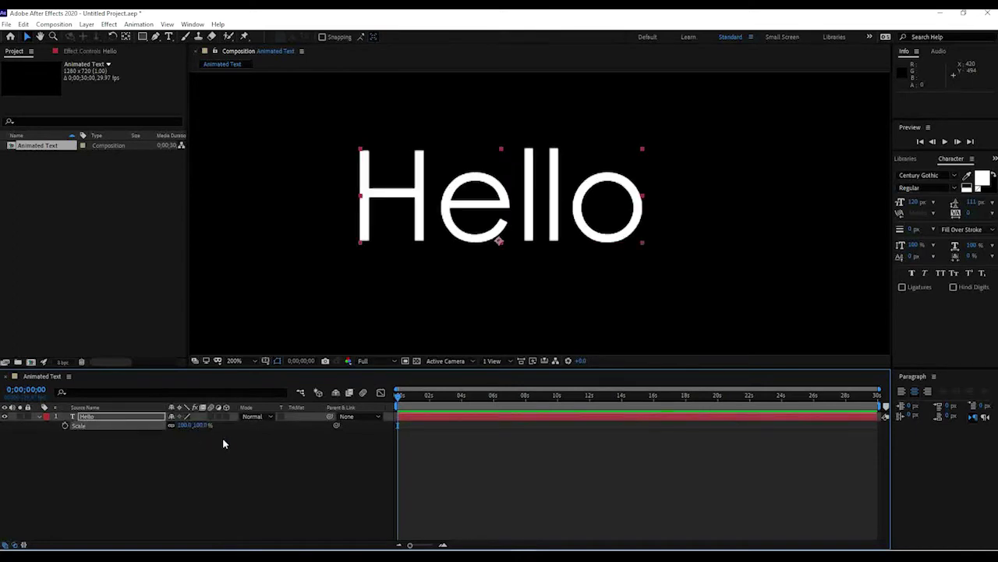
key(t)
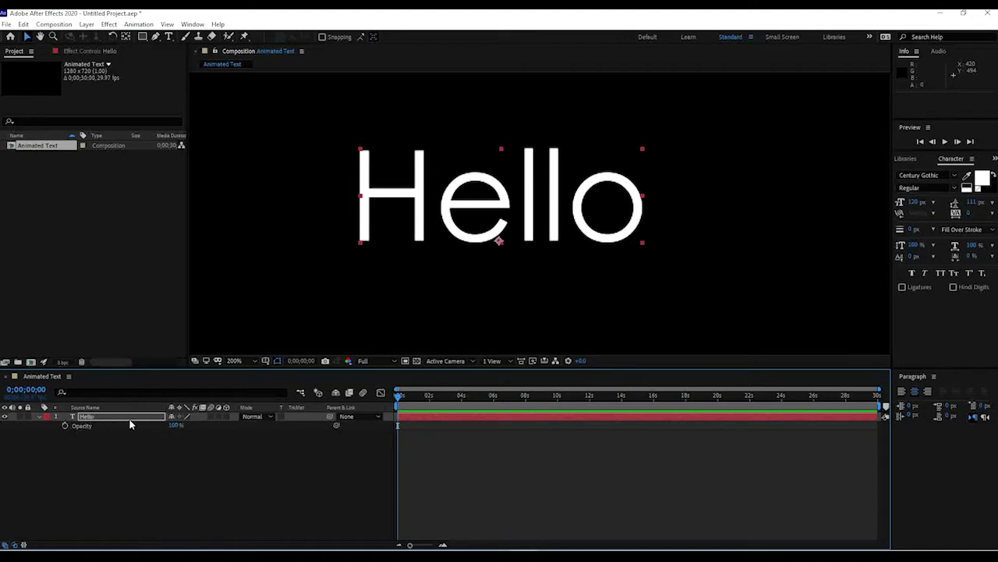
Step: Scrub Opacity down and back to 100%, then tilt Rotation and return it to 0x+0.0°
drag(173, 425, 247, 416)
drag(166, 425, 206, 427)
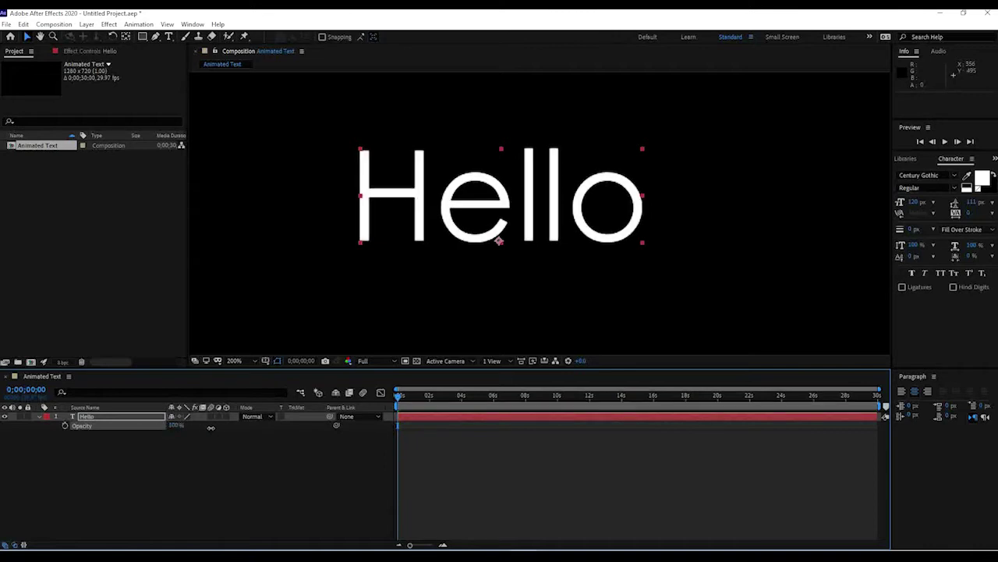
key(r)
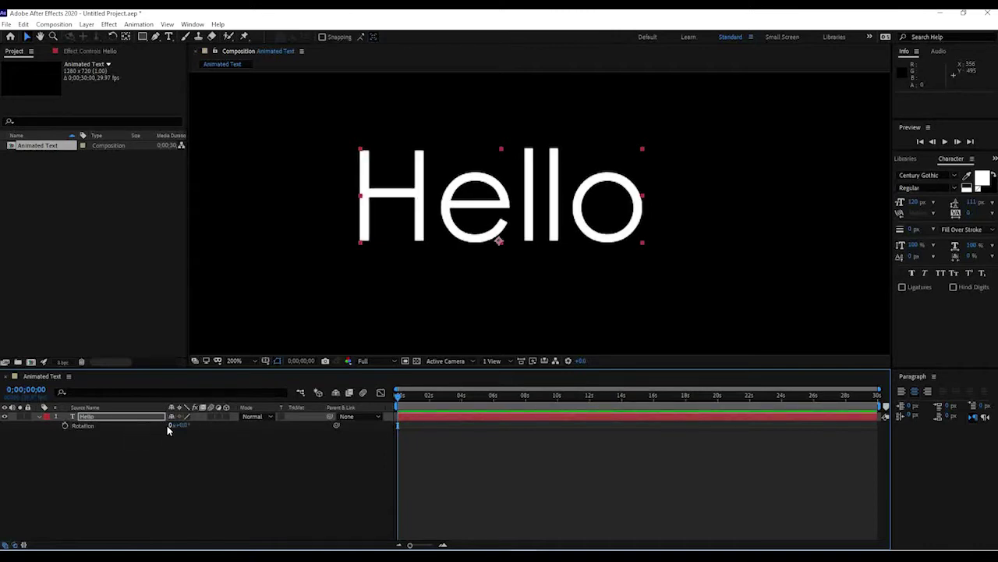
click(172, 425)
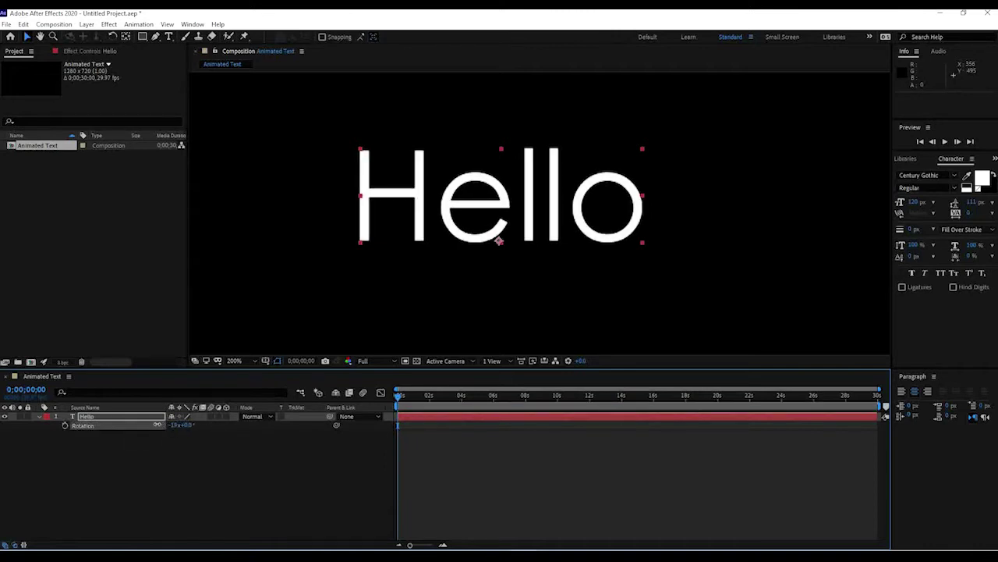
key(Return)
mouse_move(183, 427)
mouse_down()
mouse_move(192, 425)
mouse_move(164, 425)
mouse_move(199, 423)
mouse_move(166, 427)
mouse_move(195, 432)
mouse_up()
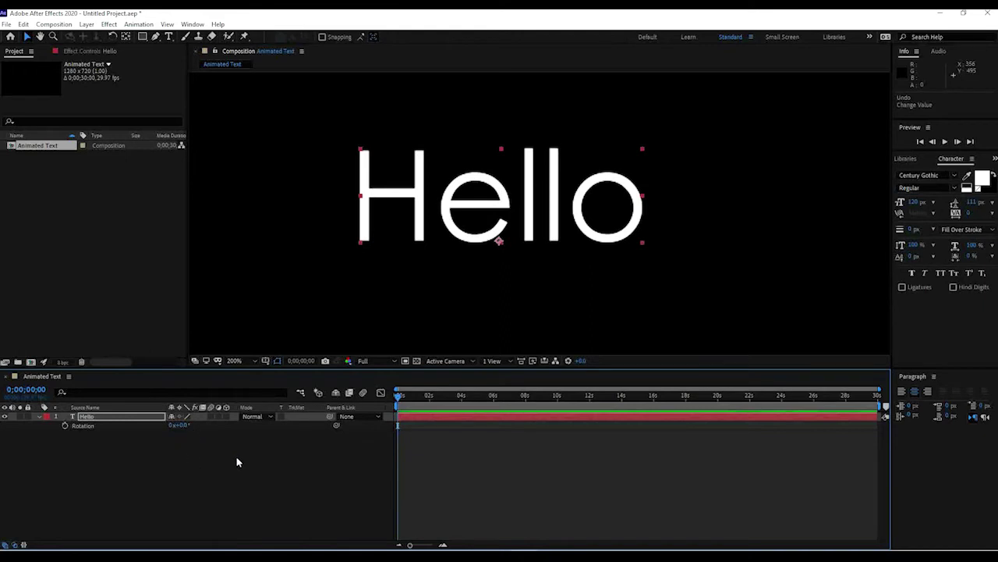
Step: Drag Hello around the composition to try out different positions
key(p)
drag(398, 232, 470, 189)
scroll(466, 191, down, 2)
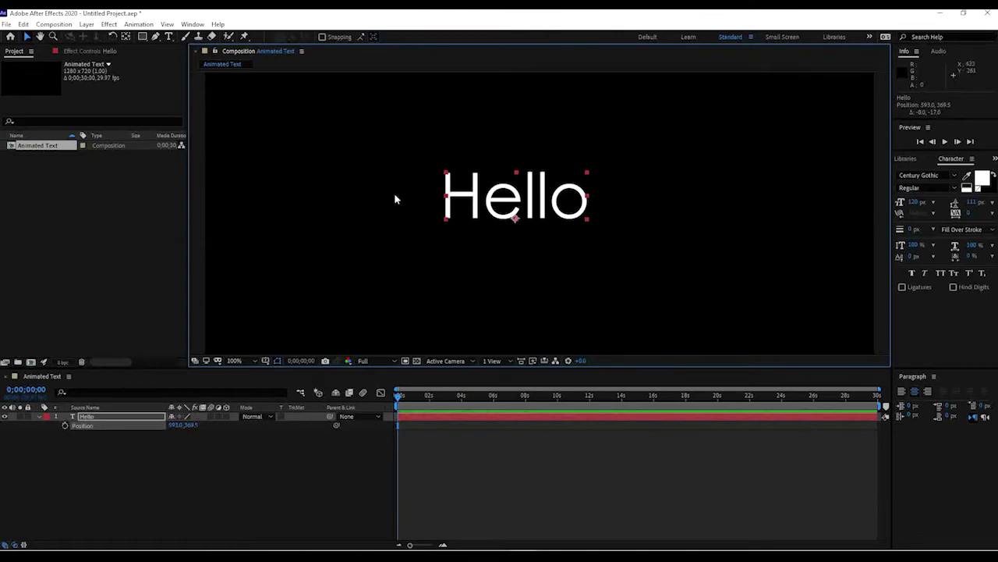
drag(464, 199, 351, 225)
scroll(457, 211, down, 4)
scroll(457, 211, up, 4)
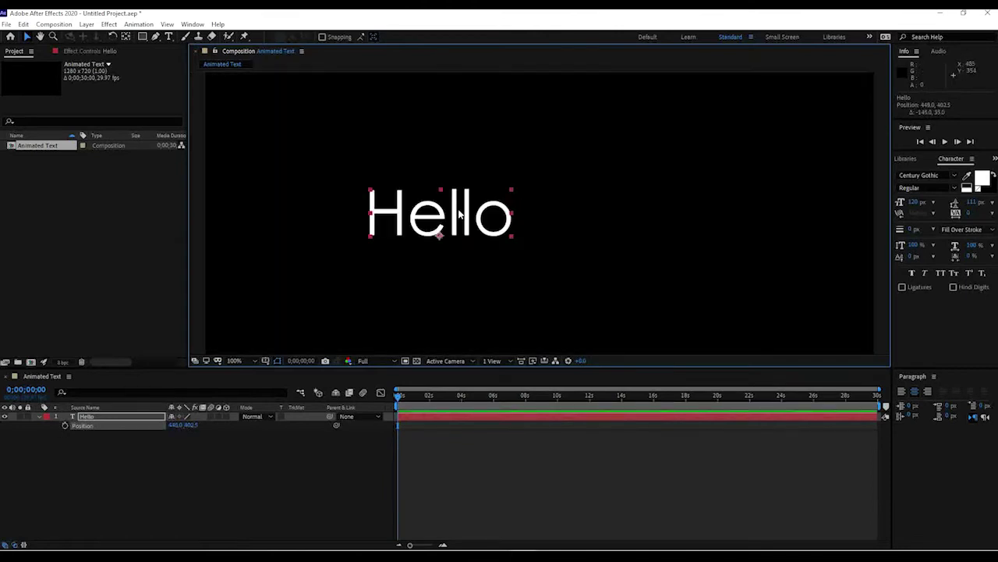
scroll(457, 211, down, 2)
drag(487, 215, 562, 219)
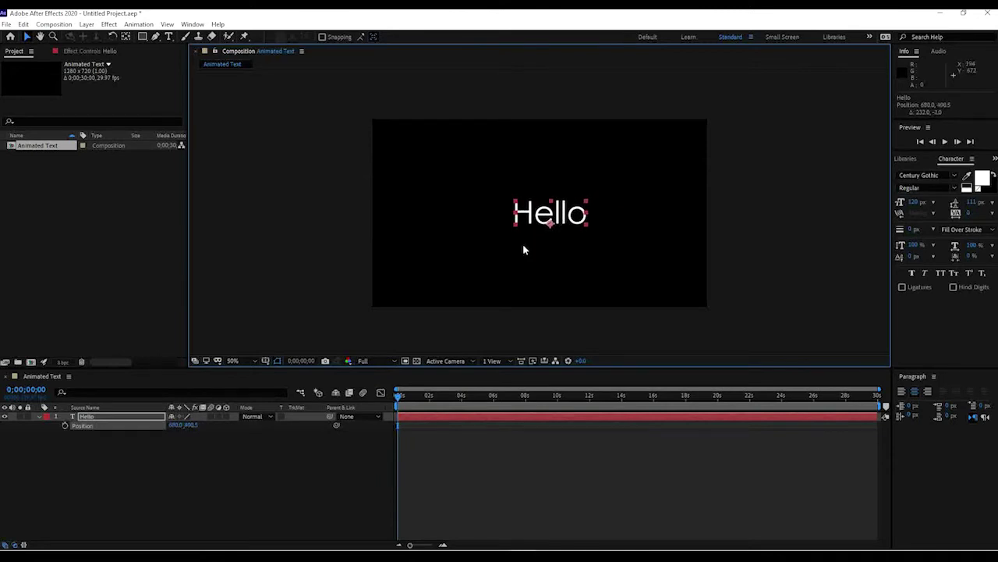
Step: Enlarge Hello to 179%, set the time near 0;00;04;03, and move it to 908.0, 516.5
key(s)
drag(180, 429, 325, 352)
key(p)
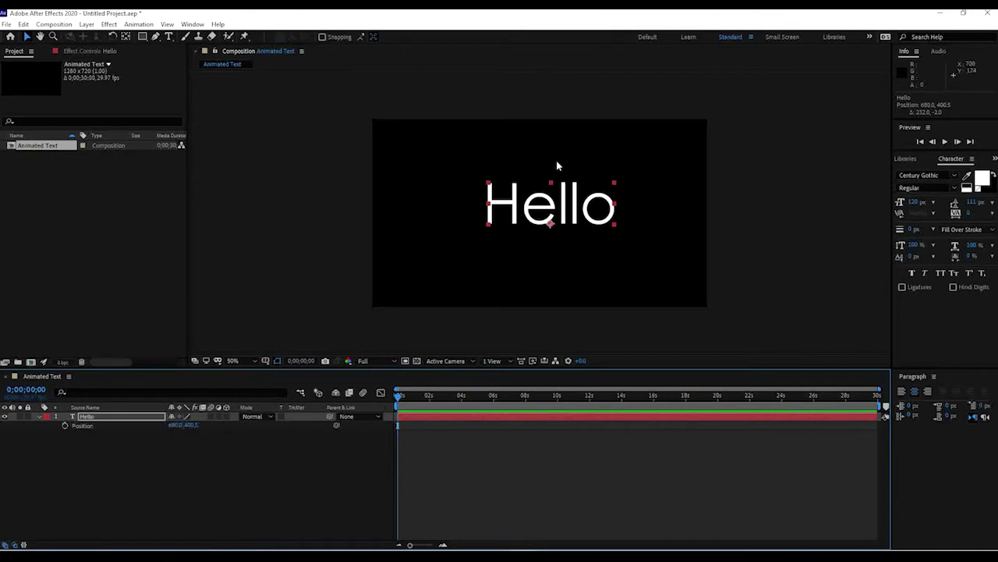
drag(550, 210, 561, 224)
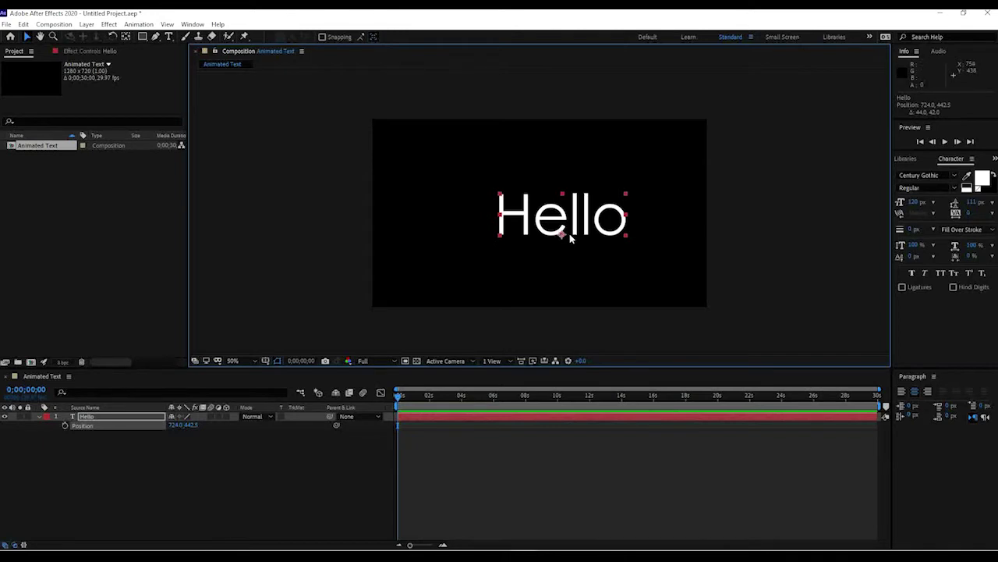
drag(572, 226, 595, 233)
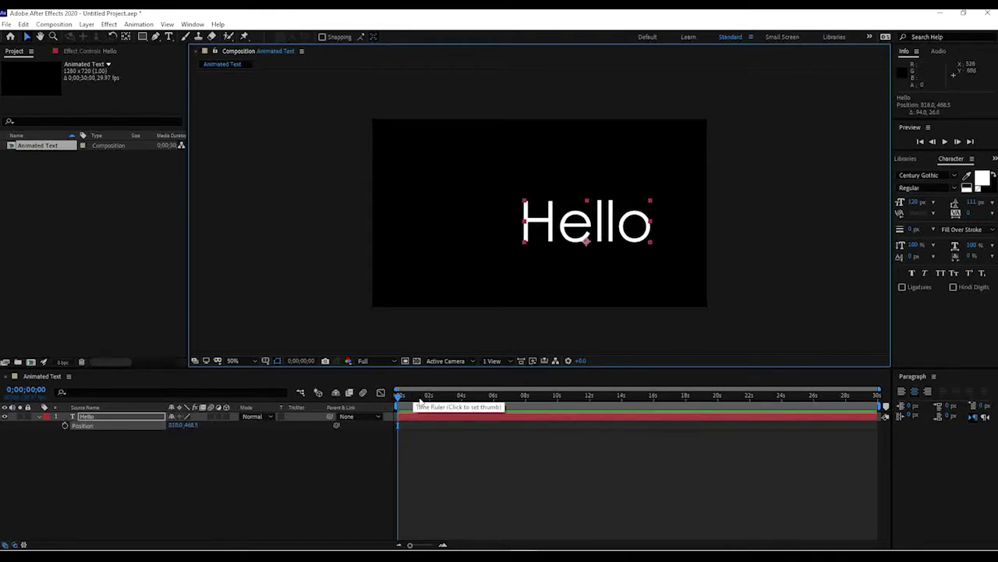
drag(413, 395, 464, 399)
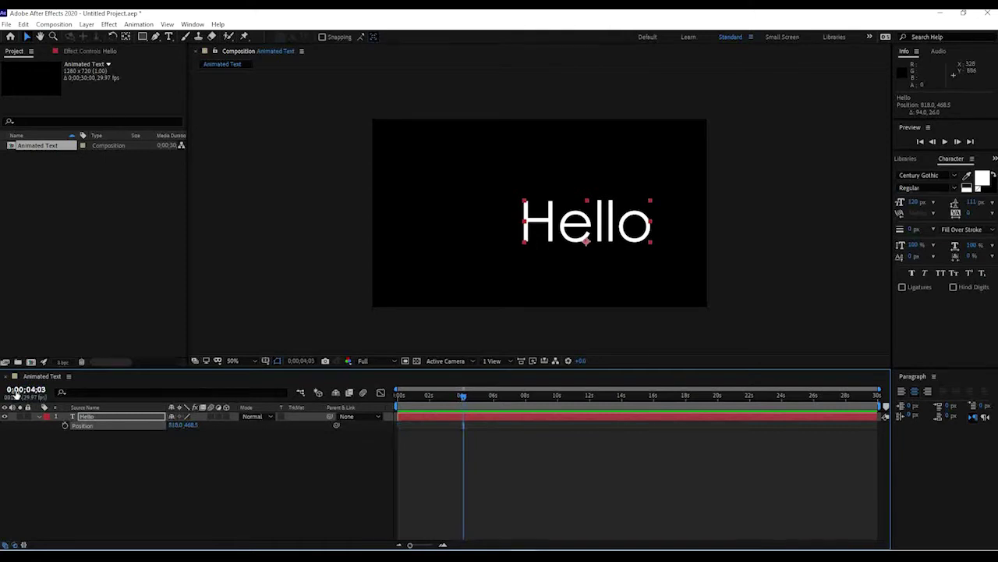
drag(616, 220, 646, 234)
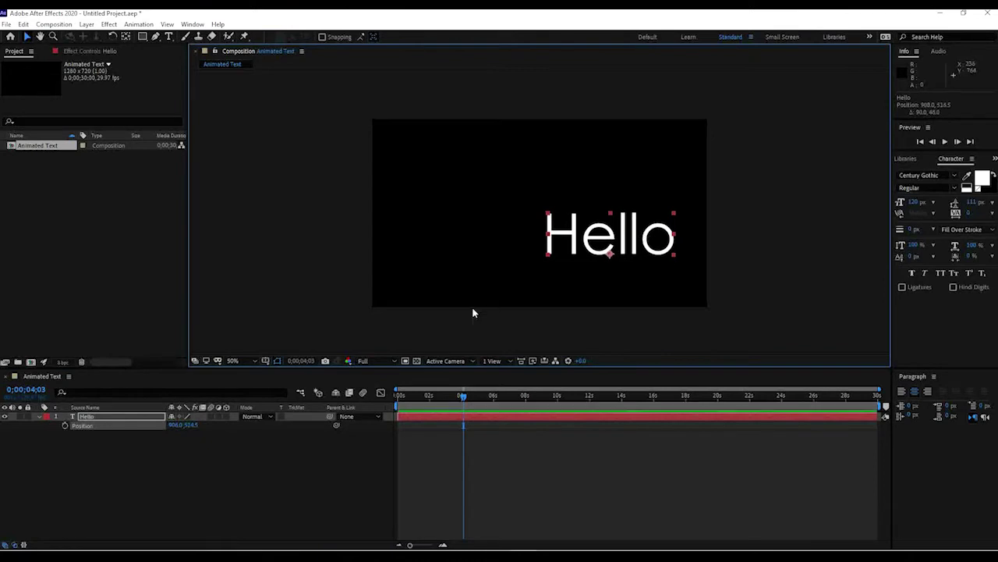
click(65, 425)
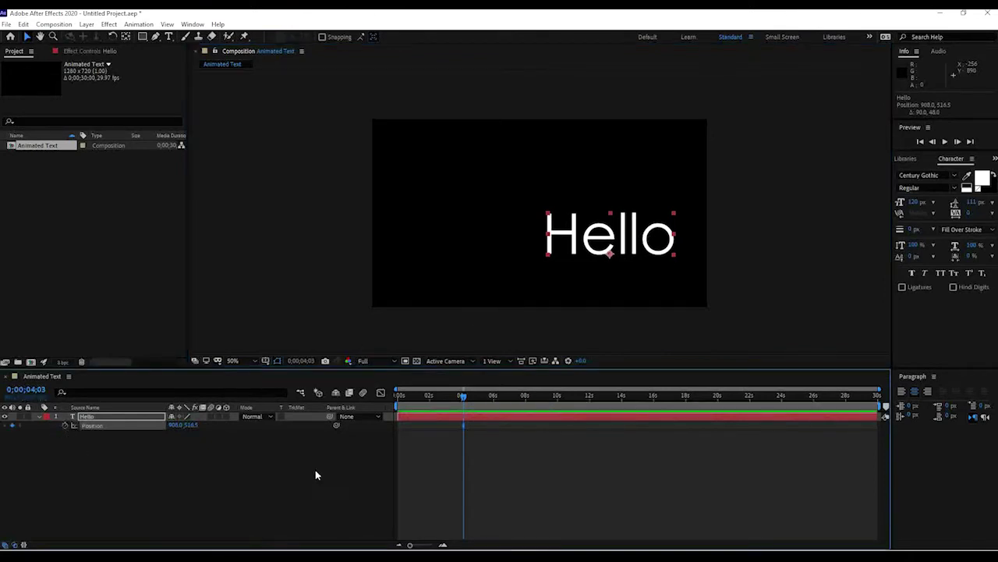
drag(446, 398, 425, 407)
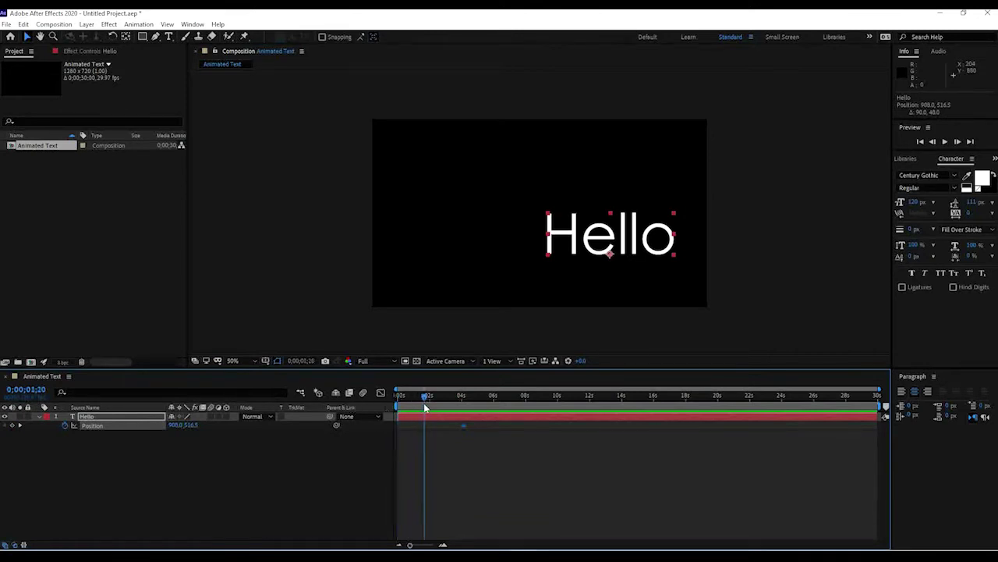
drag(649, 244, 314, 195)
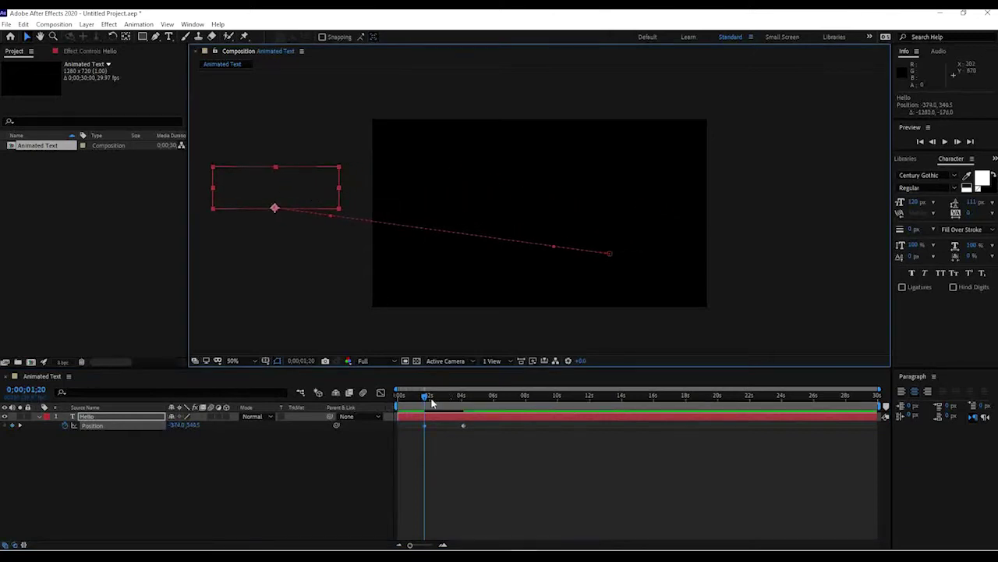
drag(425, 396, 440, 400)
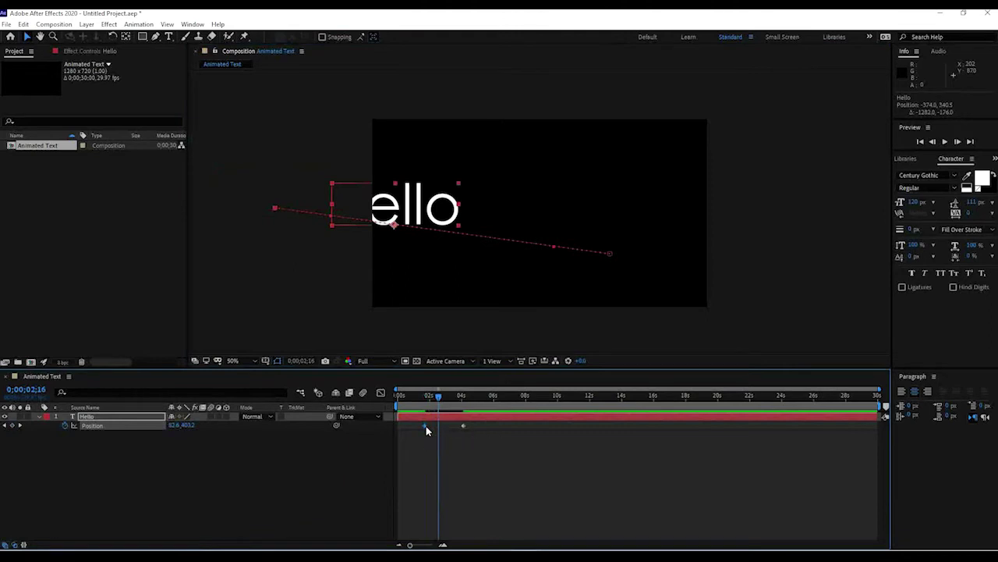
drag(439, 396, 374, 391)
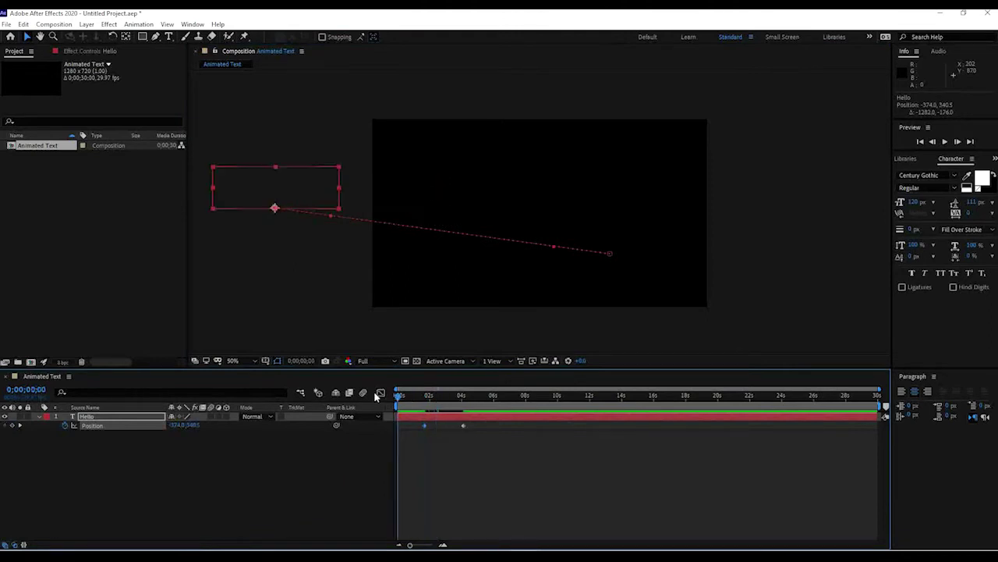
key(space)
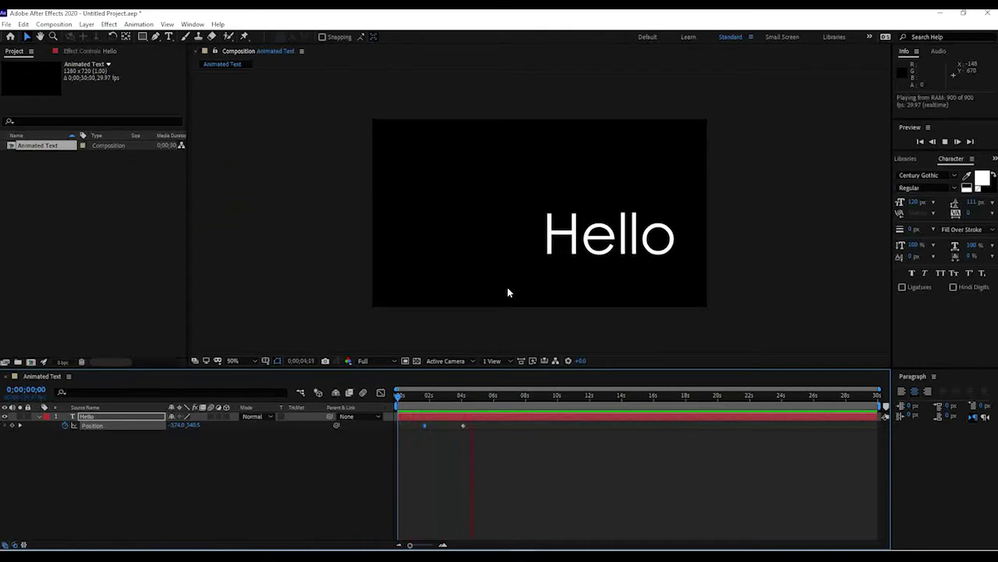
mouse_move(461, 396)
mouse_down()
mouse_move(408, 396)
mouse_move(470, 397)
mouse_up()
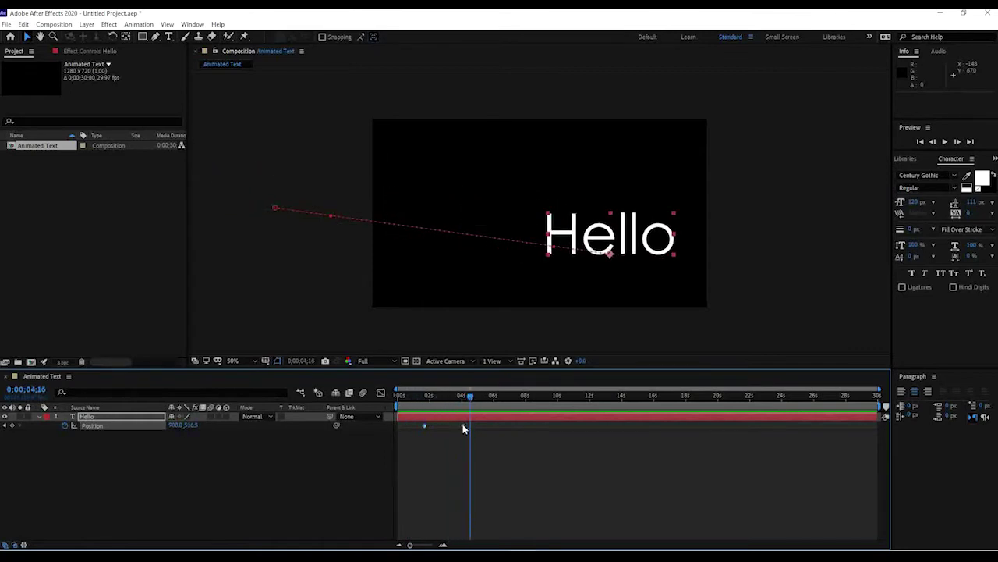
Step: Apply Easy Ease In to Hello's final Position keyframe and preview from the start
click(465, 425)
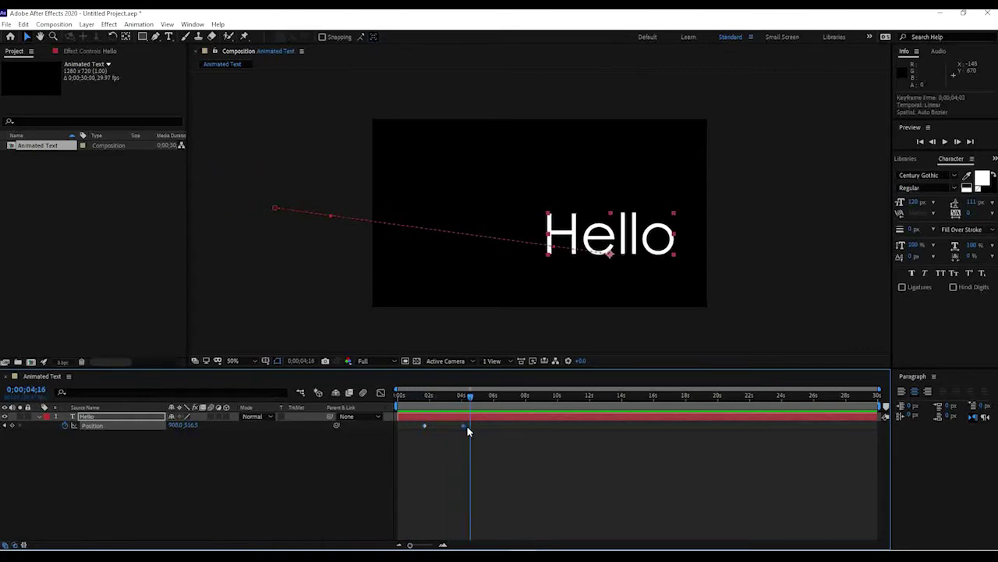
click(464, 425)
right_click(464, 425)
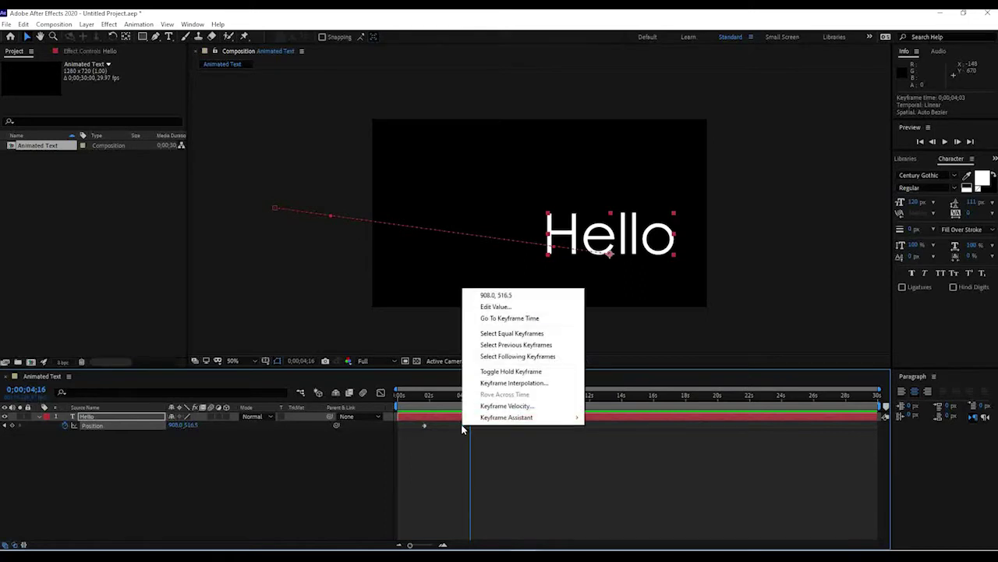
mouse_move(586, 420)
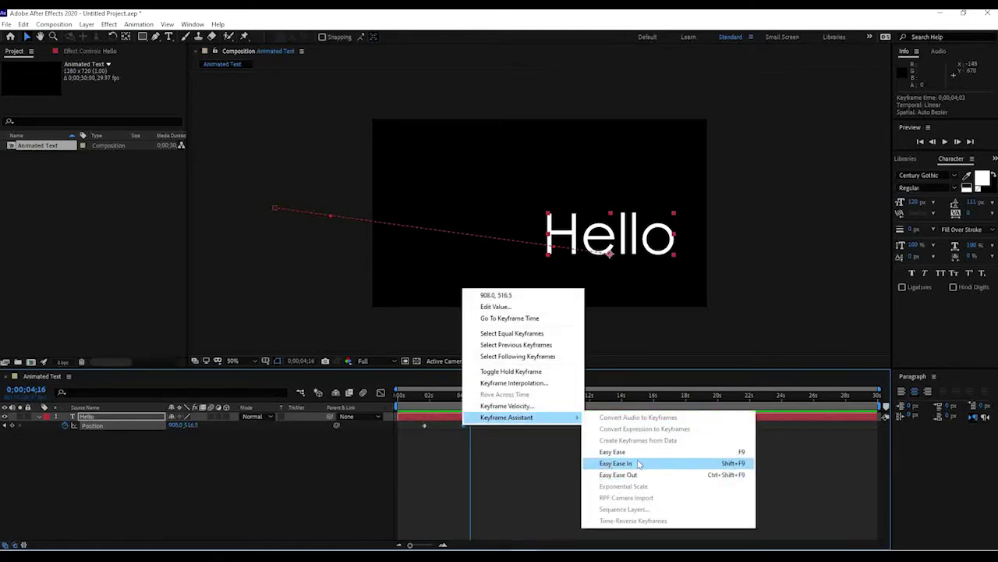
click(639, 464)
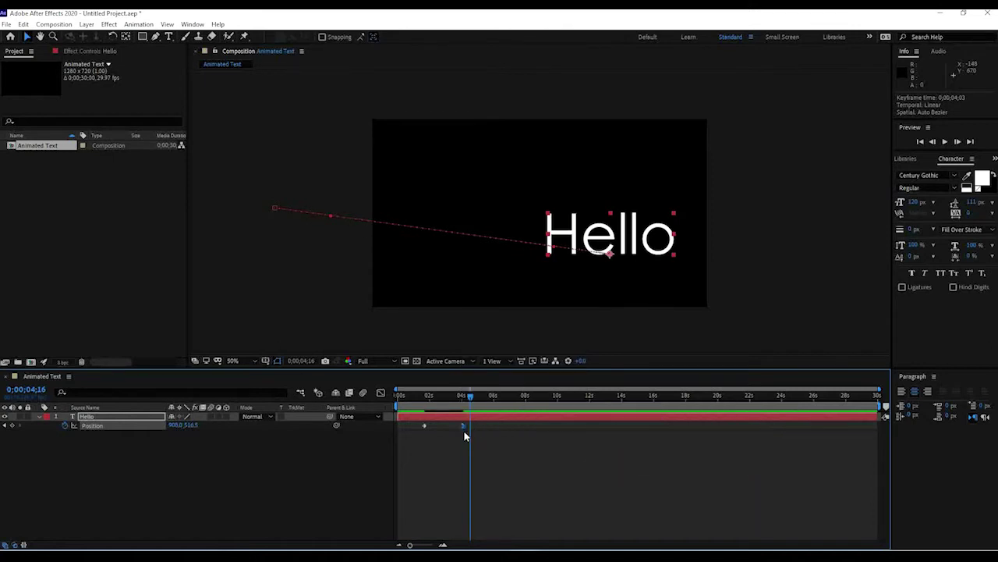
key(Home)
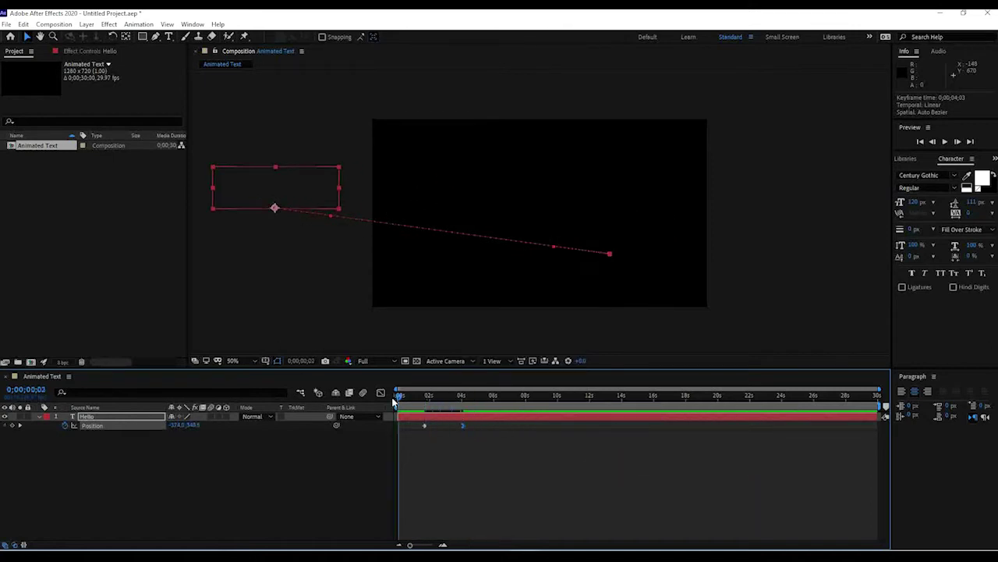
key(space)
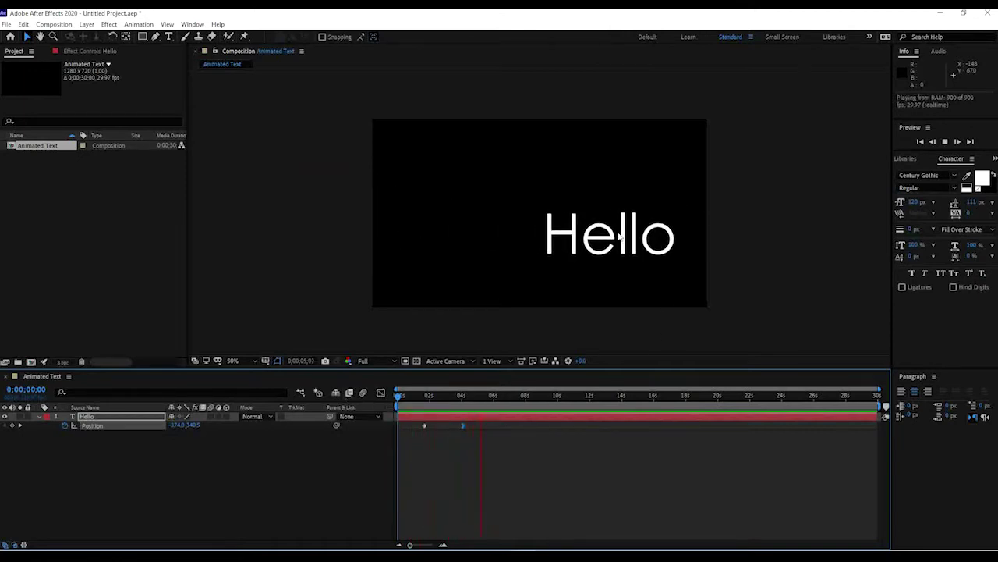
key(space)
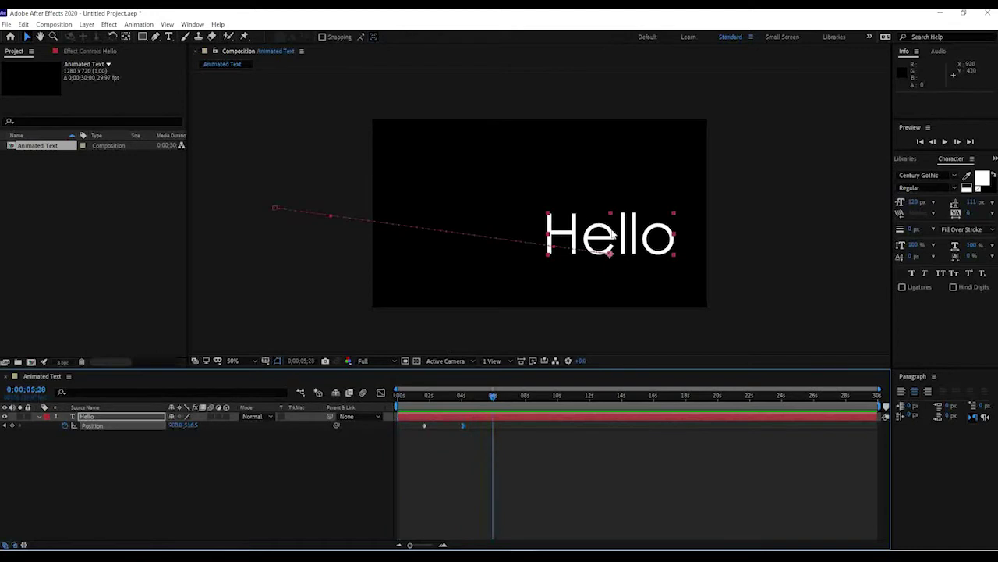
Step: Drag the final Position keyframe earlier to about 3 seconds and replay the slide-in
drag(459, 396, 380, 399)
key(space)
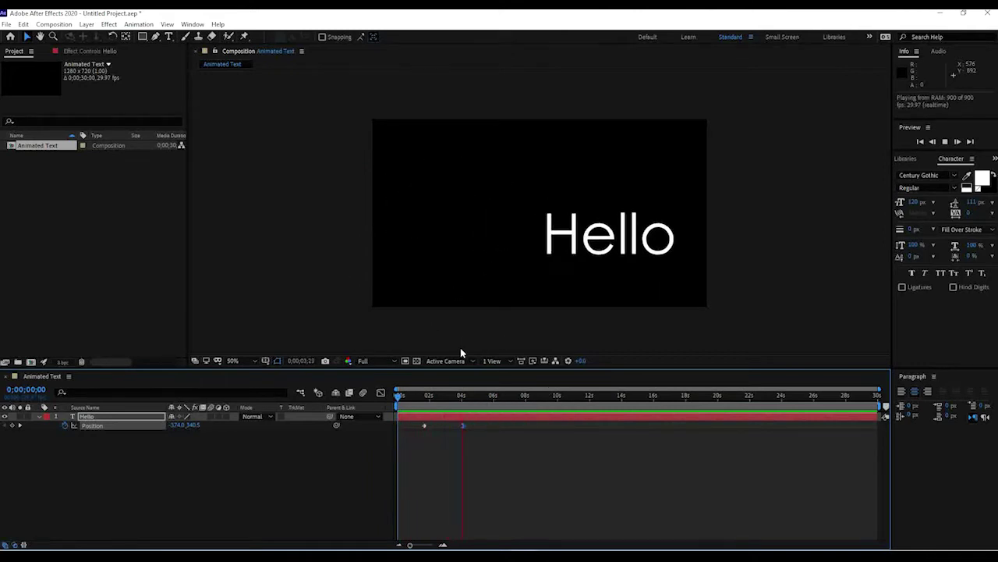
key(space)
drag(461, 427, 436, 435)
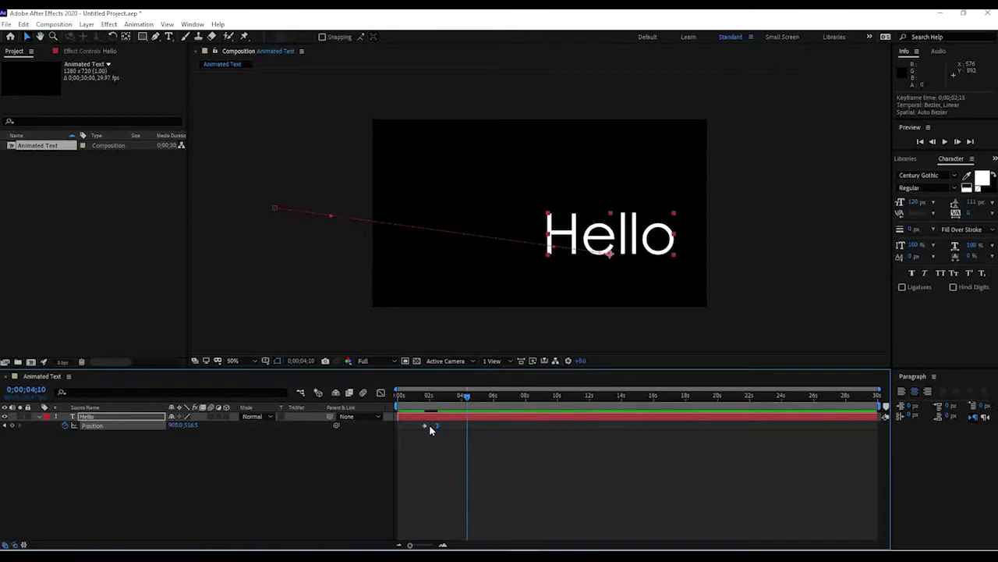
key(Home)
key(space)
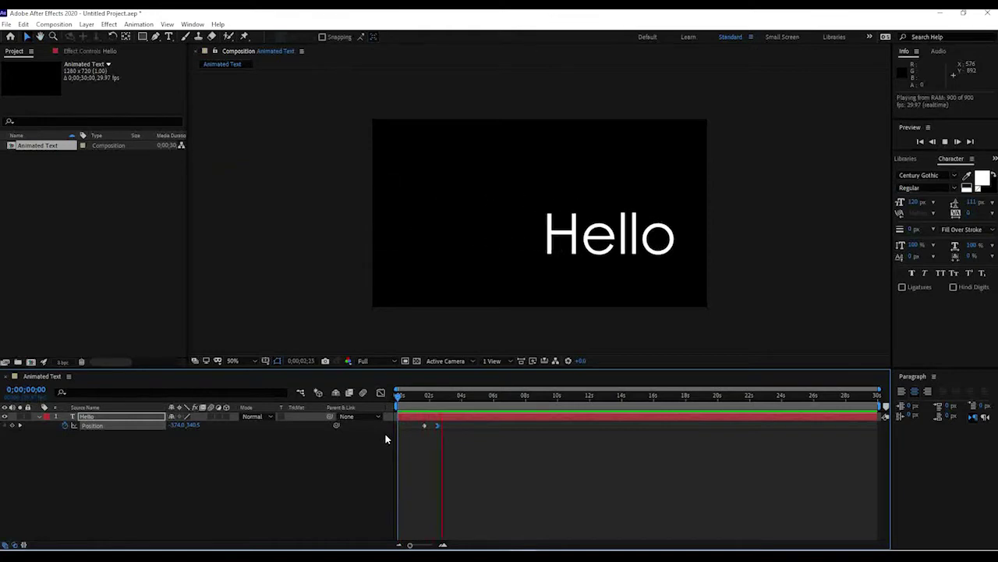
key(space)
click(441, 426)
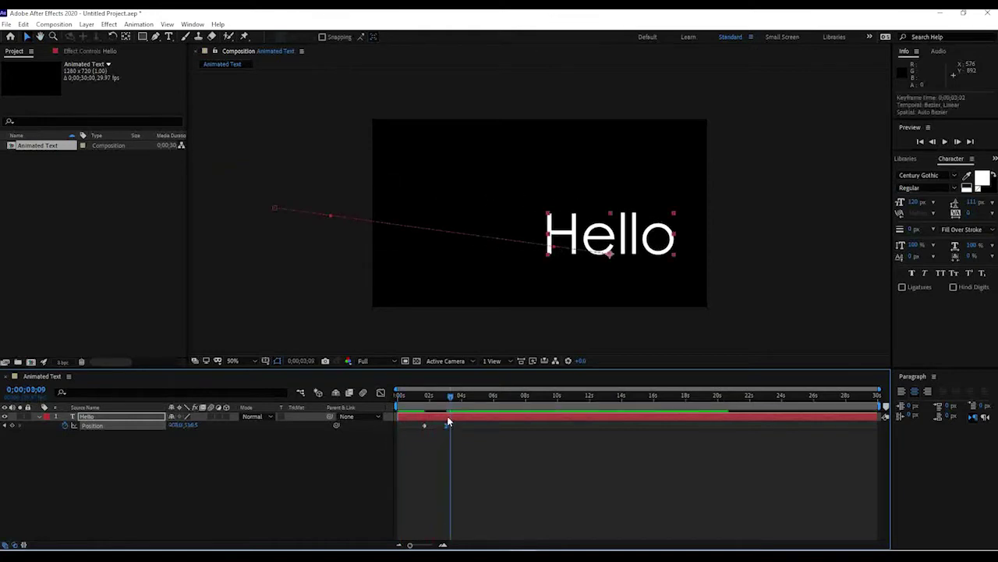
click(413, 396)
key(Home)
key(space)
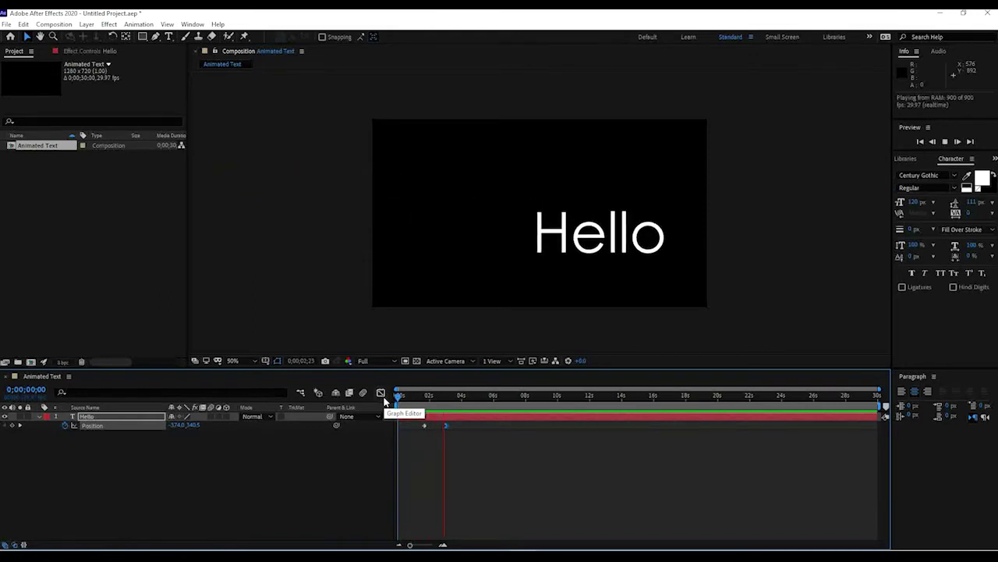
Step: At 0;00;02;11 drag Hello lower for a mid-path keyframe, then curve the path's handles into a dip
drag(414, 396, 436, 398)
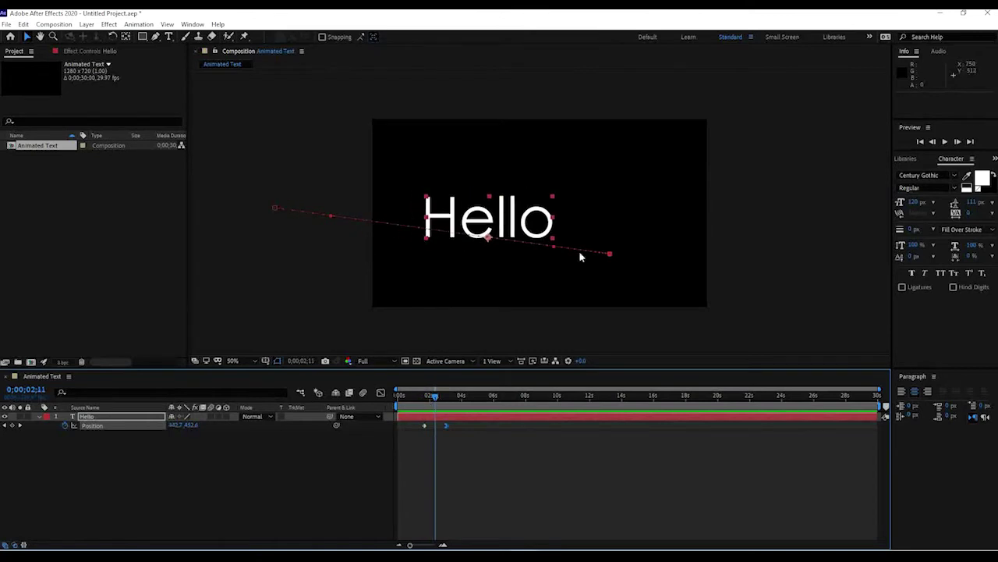
drag(520, 225, 493, 260)
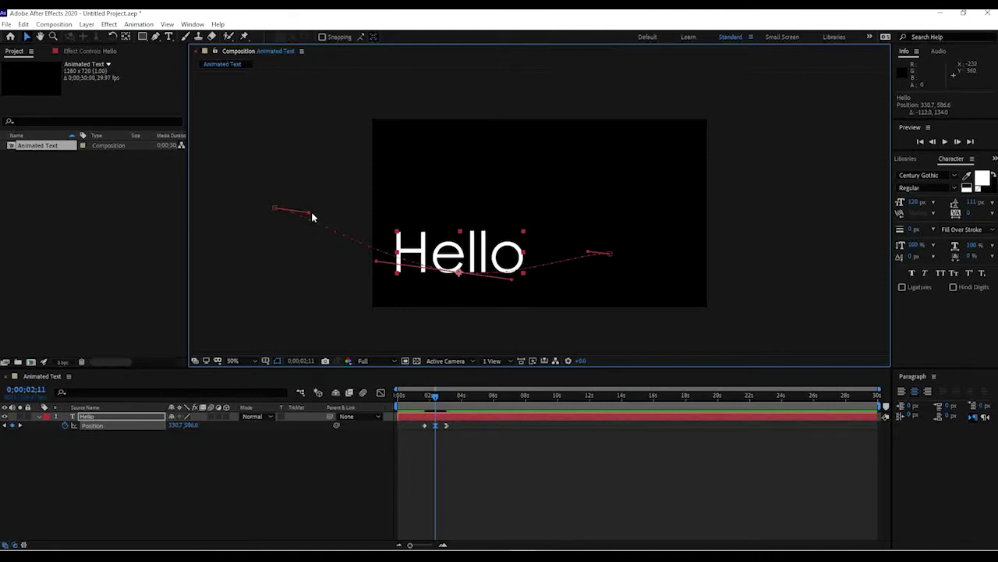
drag(309, 214, 304, 226)
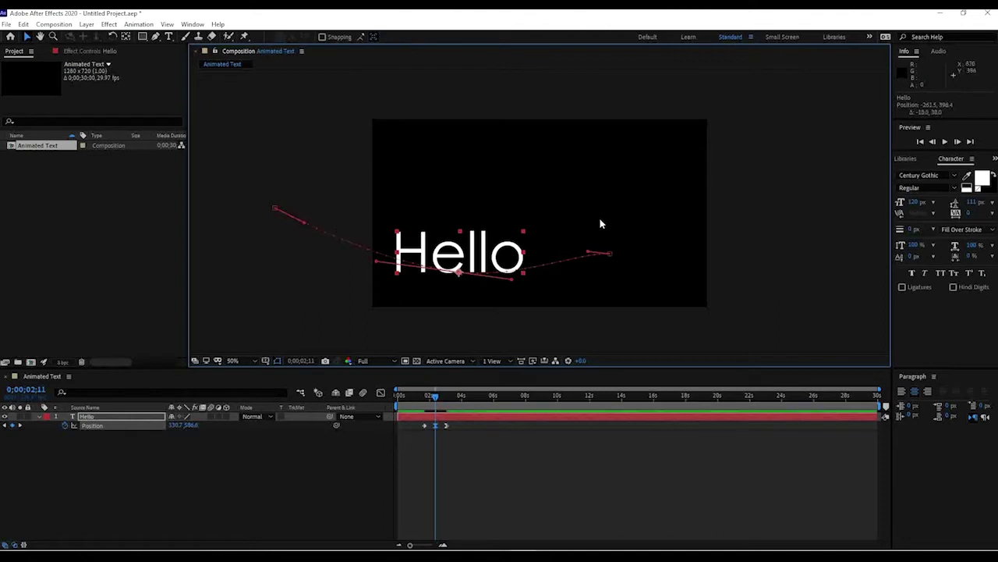
drag(590, 252, 583, 233)
drag(586, 234, 592, 257)
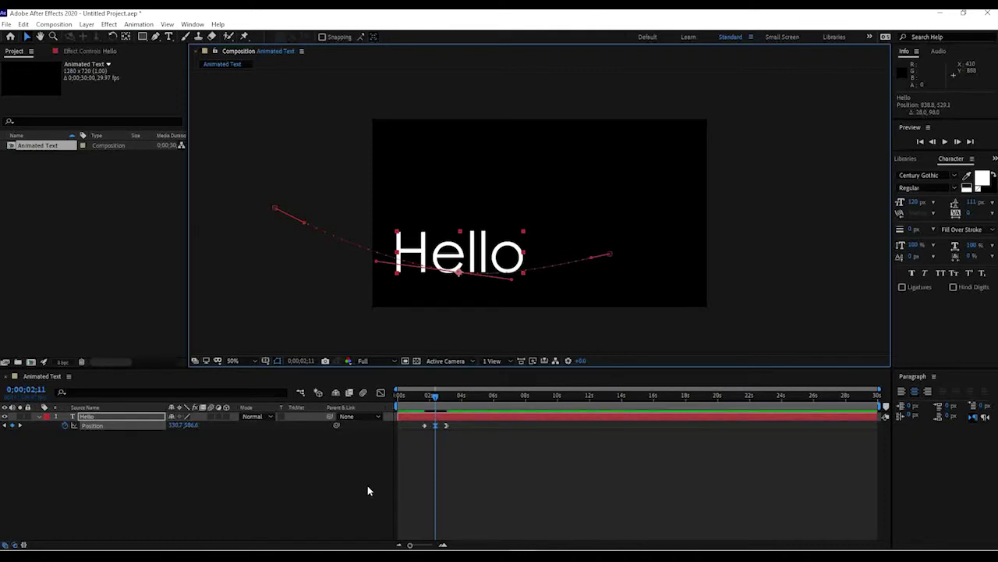
key(space)
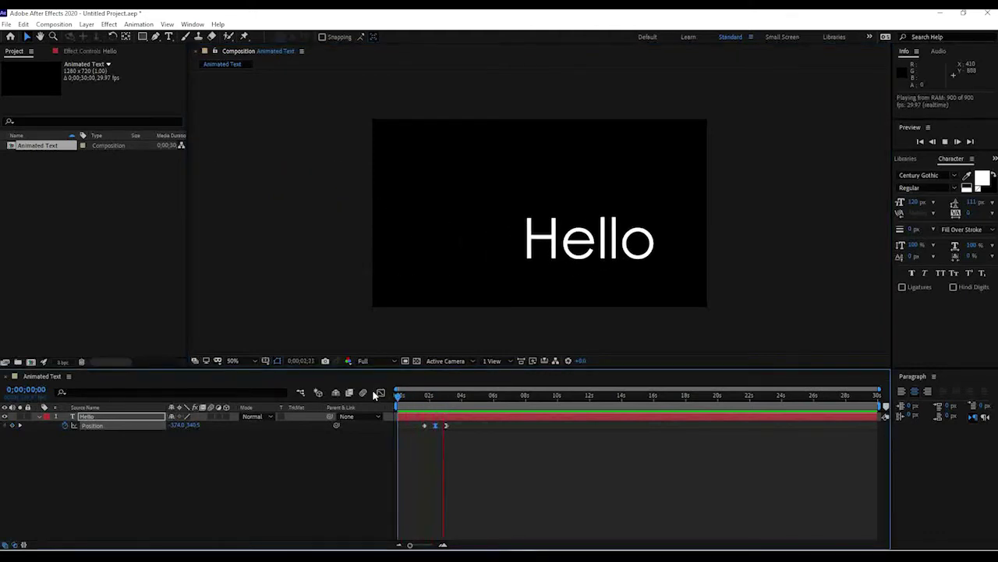
drag(445, 396, 435, 398)
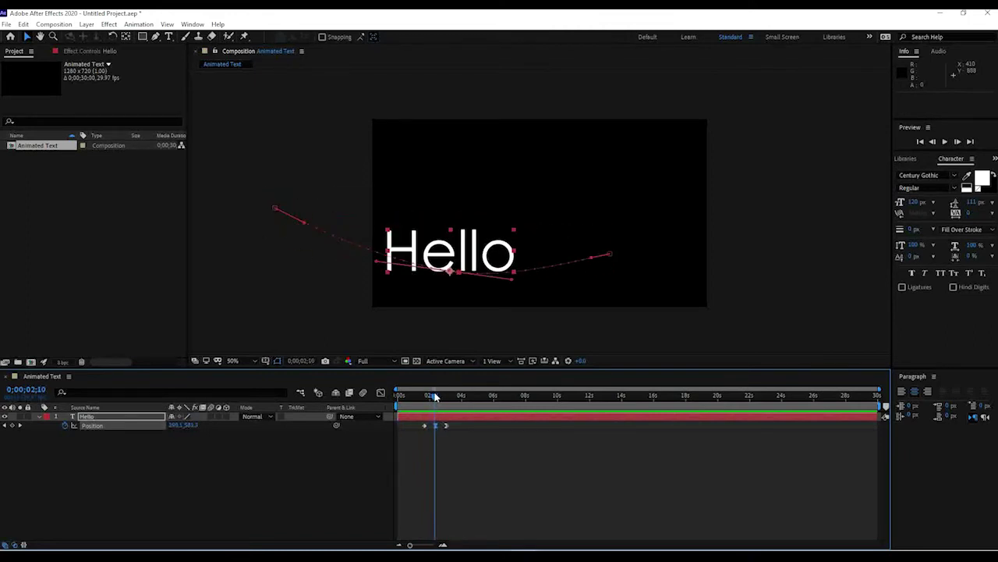
click(97, 418)
Step: Set a 0x+0.0° Rotation keyframe on Hello at 0;00;04;01, then scrub back earlier
key(r)
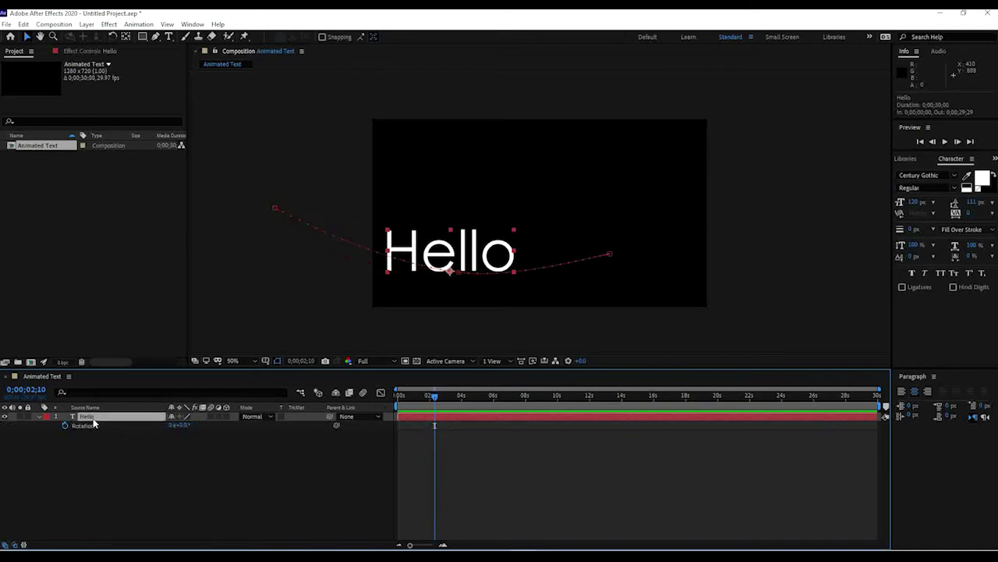
drag(435, 405, 462, 399)
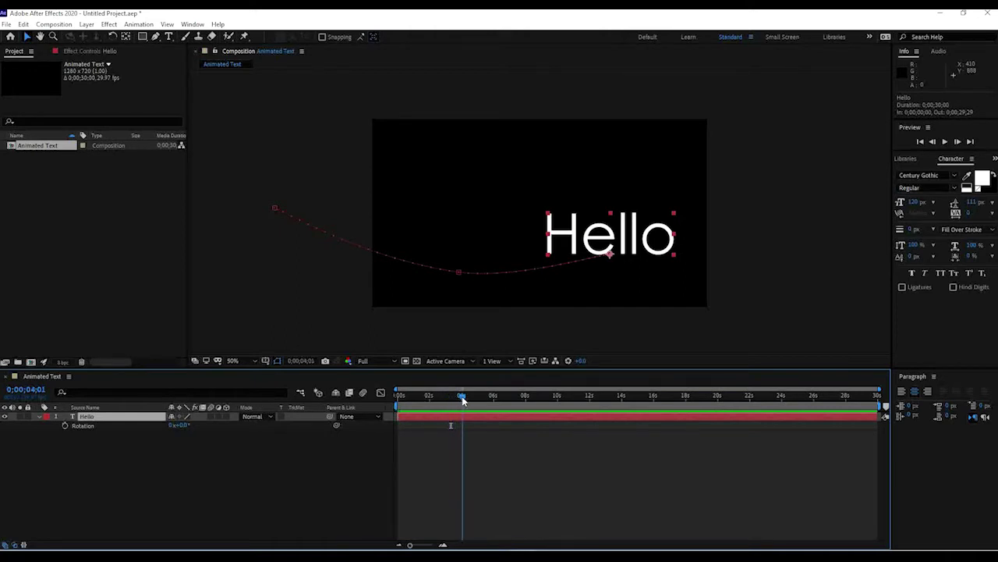
click(64, 426)
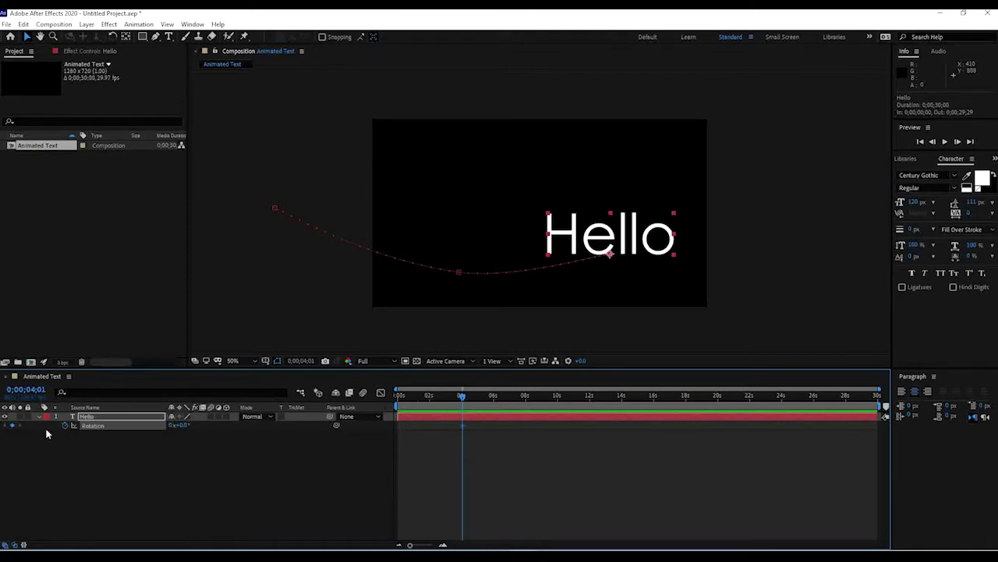
drag(462, 395, 441, 398)
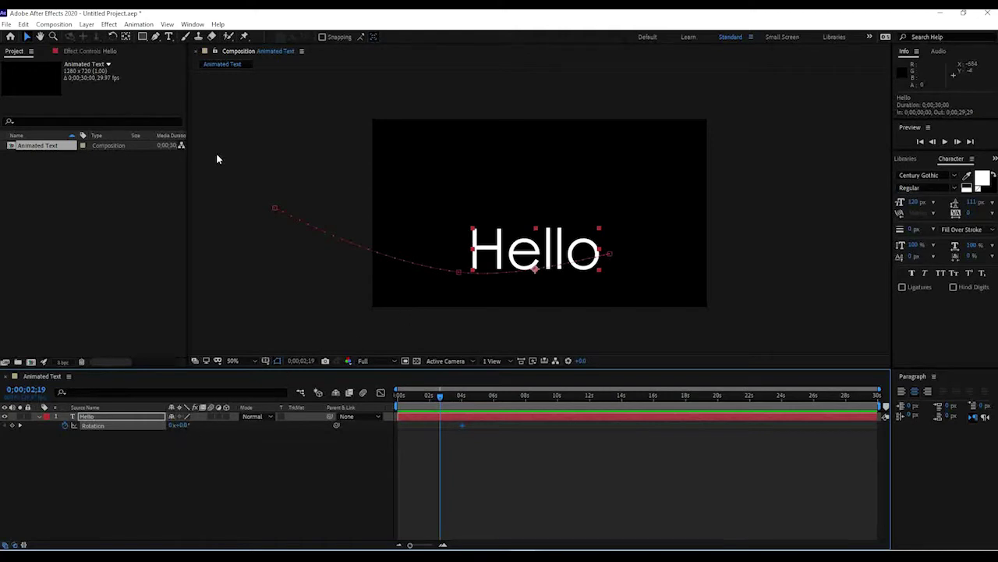
click(112, 37)
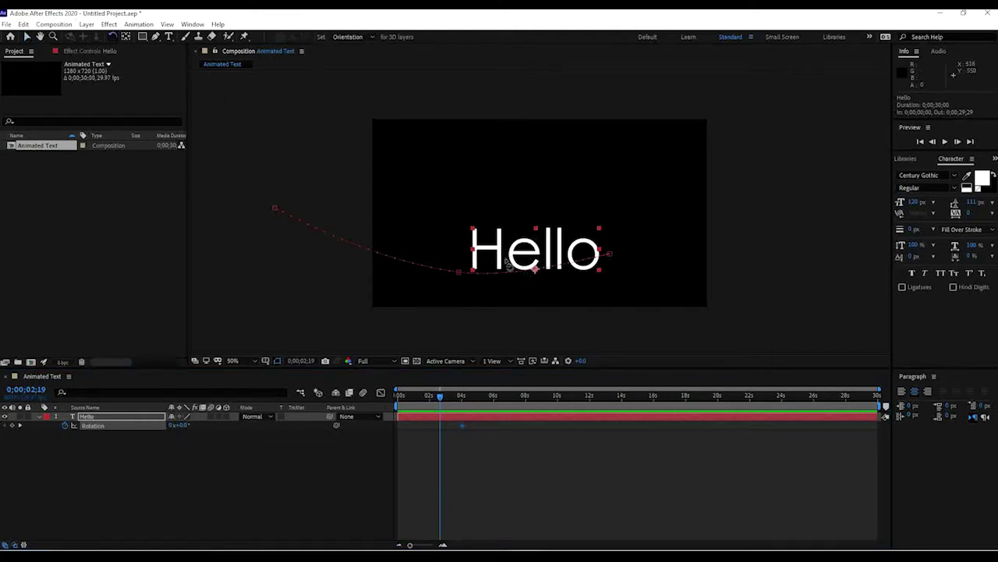
Step: Keyframe Hello's Rotation at several earlier times, tilting it up to 27.4° at 0;00;01;11
drag(511, 251, 499, 254)
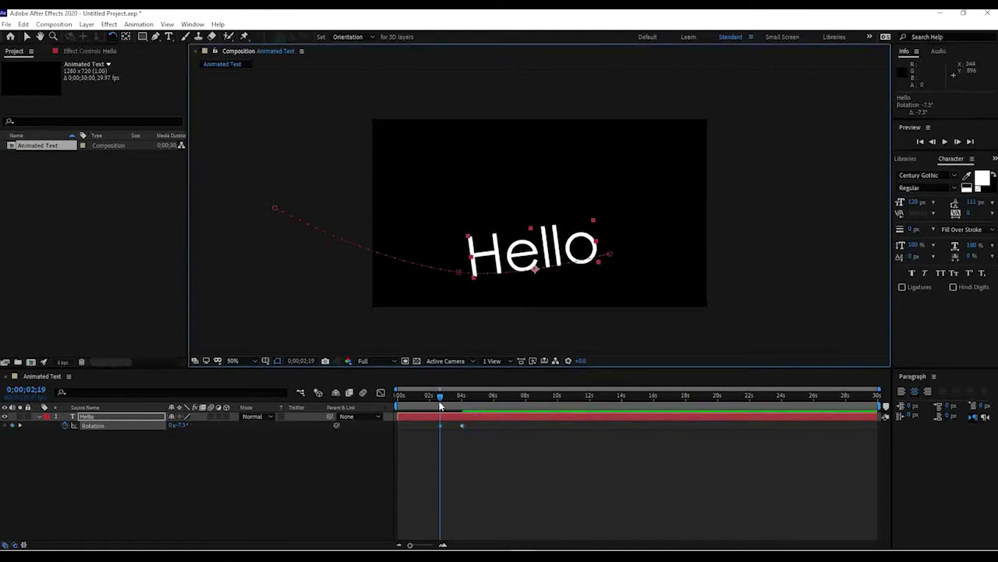
drag(439, 404, 434, 398)
drag(470, 245, 473, 255)
drag(435, 399, 428, 395)
drag(361, 232, 363, 241)
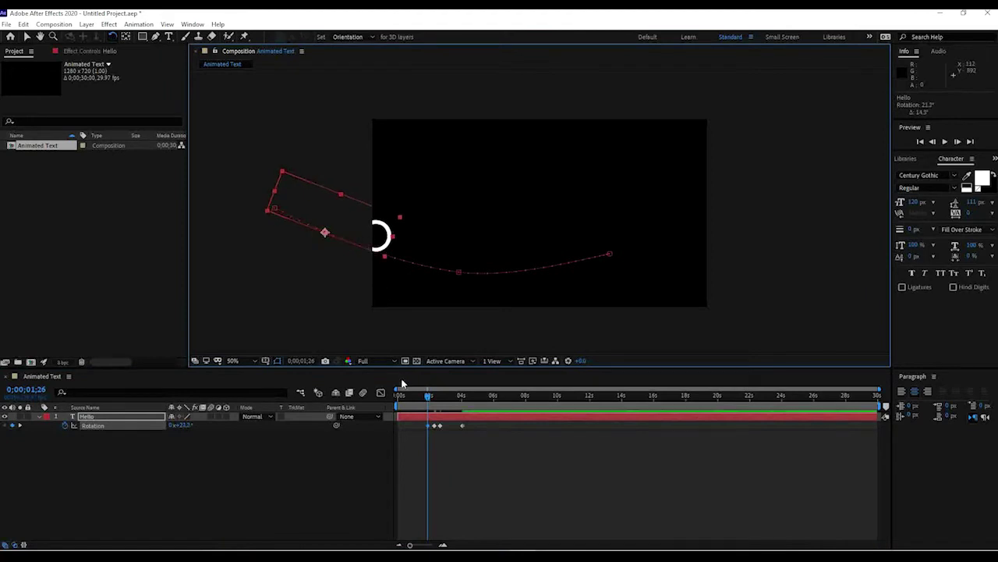
drag(426, 399, 421, 396)
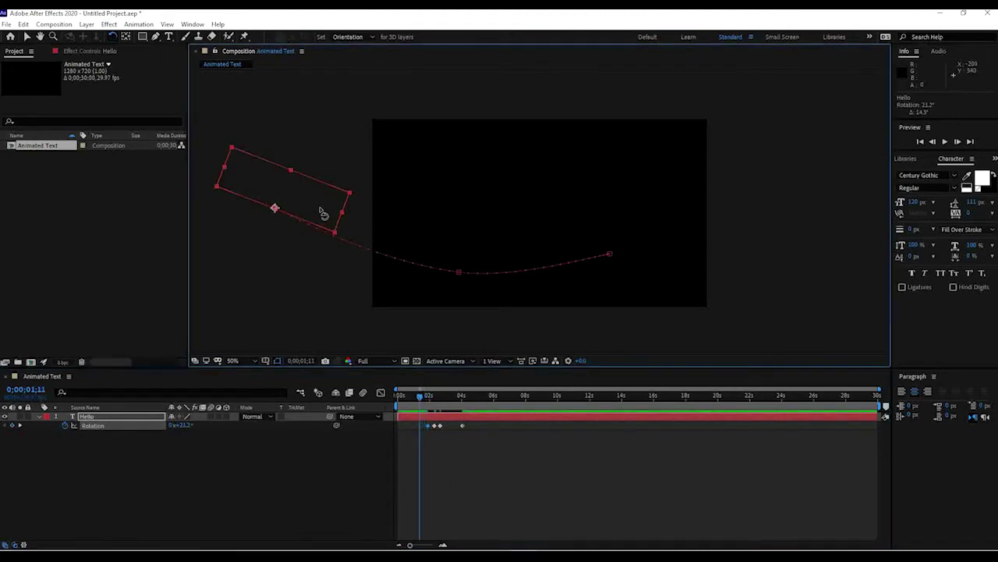
mouse_move(321, 211)
mouse_down()
mouse_move(326, 219)
mouse_move(314, 214)
mouse_up()
Step: Scrub the animation, refine Hello's tilt to 22.5°, and step back one frame
drag(421, 399, 428, 396)
drag(286, 201, 280, 198)
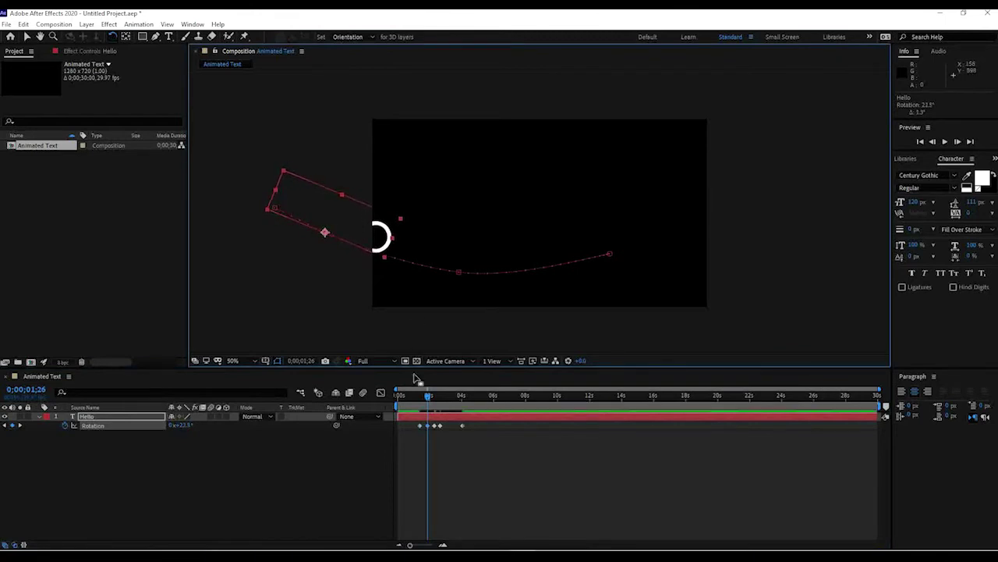
drag(427, 396, 454, 389)
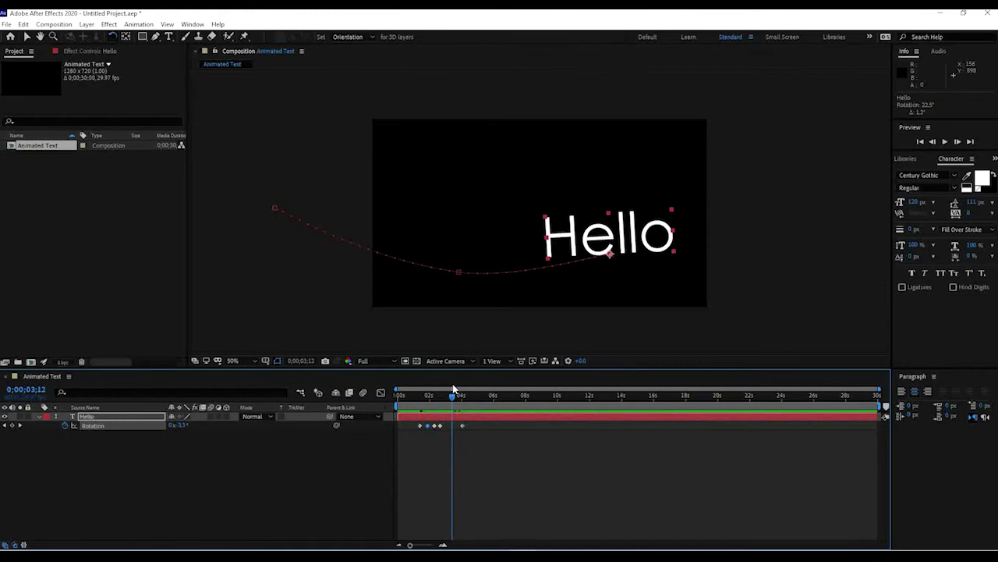
mouse_move(462, 425)
mouse_move(455, 403)
mouse_down()
mouse_move(434, 396)
mouse_move(470, 394)
mouse_move(450, 395)
mouse_up()
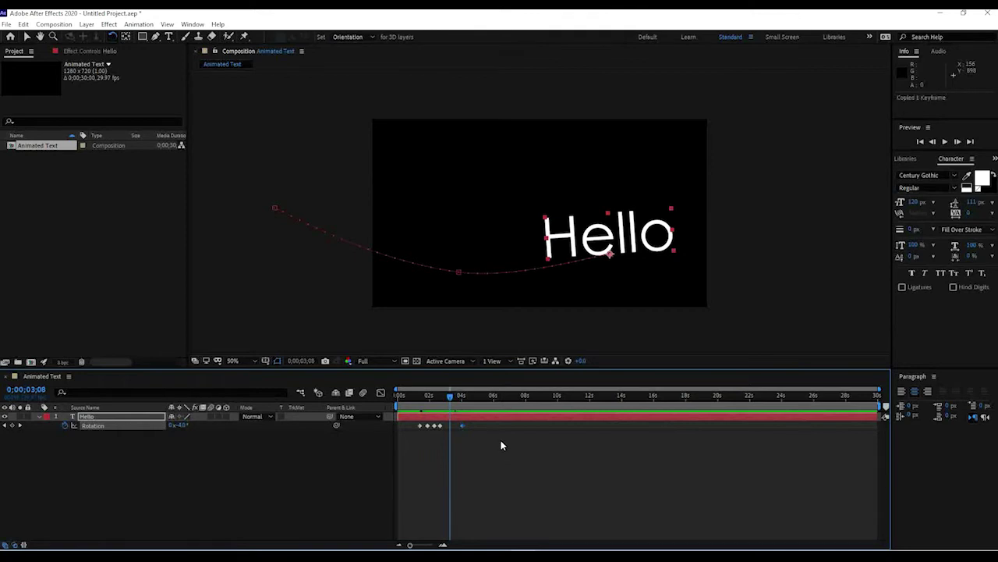
Step: Paste the copied Rotation keyframe and delete the stray rotation keyframe
key(ctrl+v)
key(Delete)
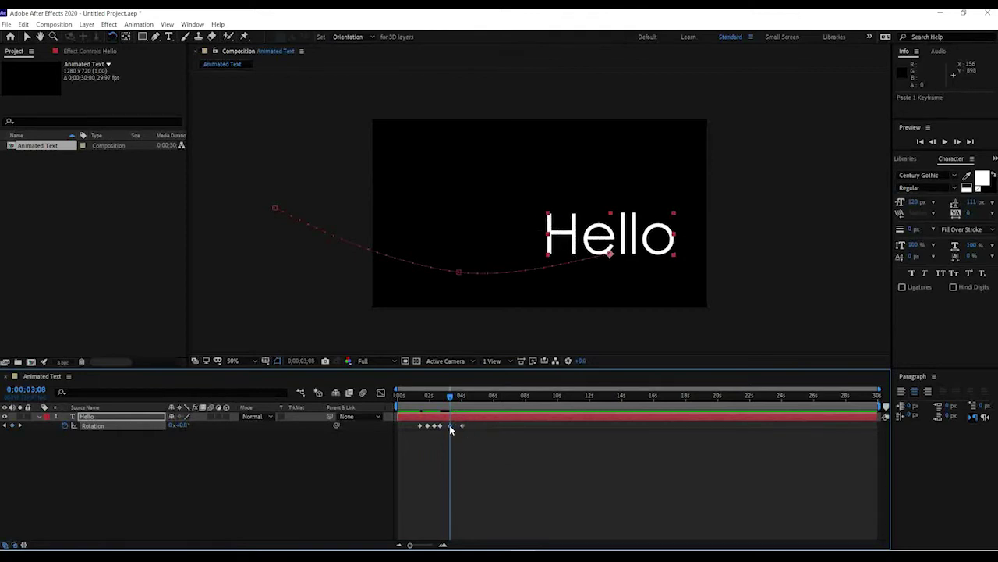
mouse_move(453, 398)
mouse_down()
mouse_move(474, 398)
mouse_move(434, 400)
mouse_move(452, 398)
mouse_up()
Step: Preview the rotation animation, select the keyframe at 2;12, and return to the start
key(space)
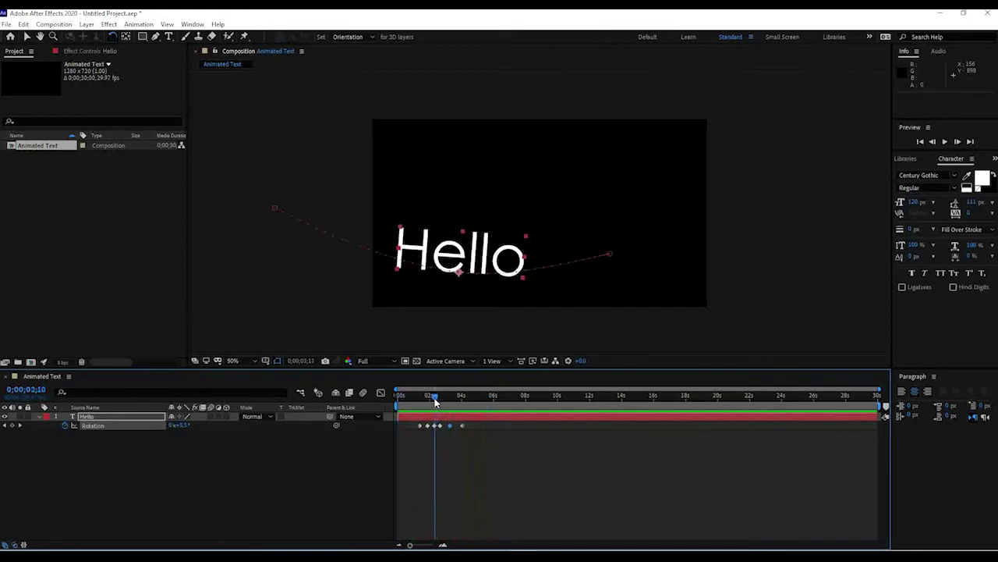
key(space)
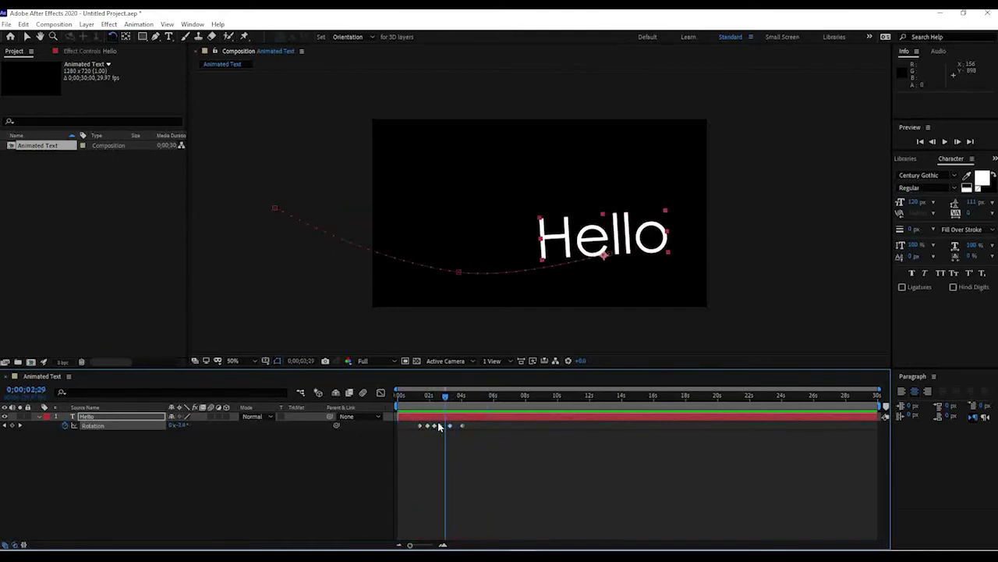
mouse_move(449, 427)
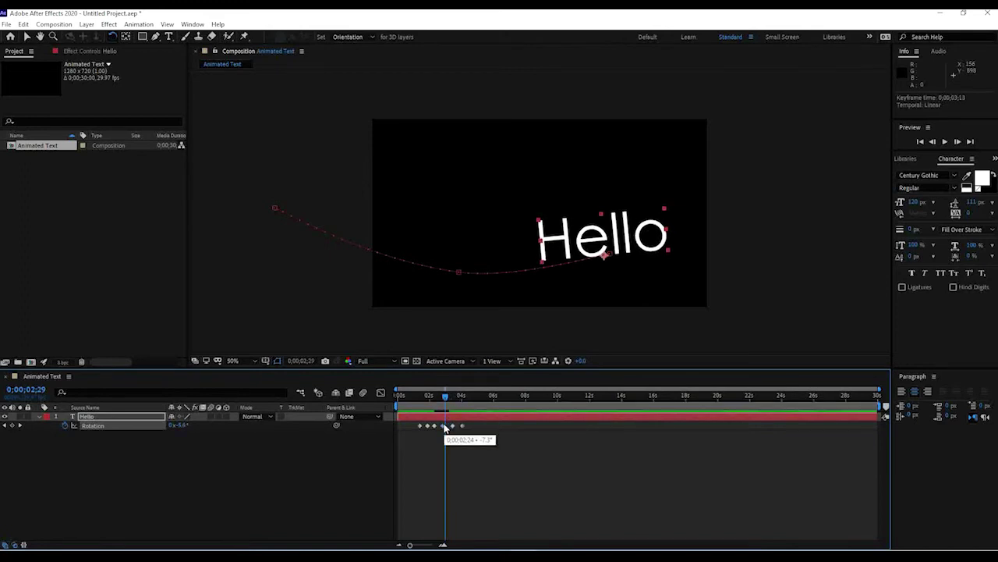
click(437, 425)
drag(445, 395, 397, 396)
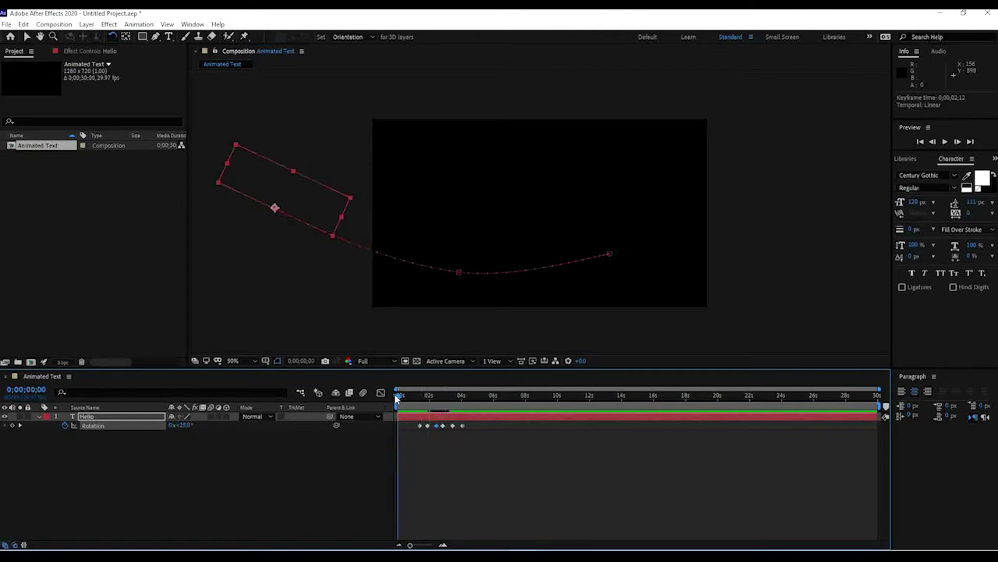
Step: Preview Hello's curved-path animation twice and jump to its middle
key(space)
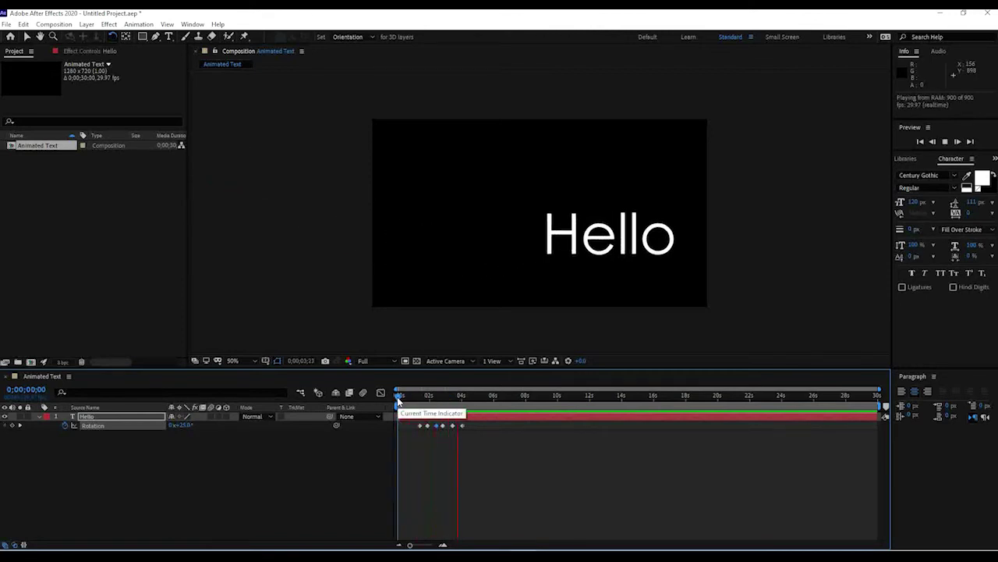
key(space)
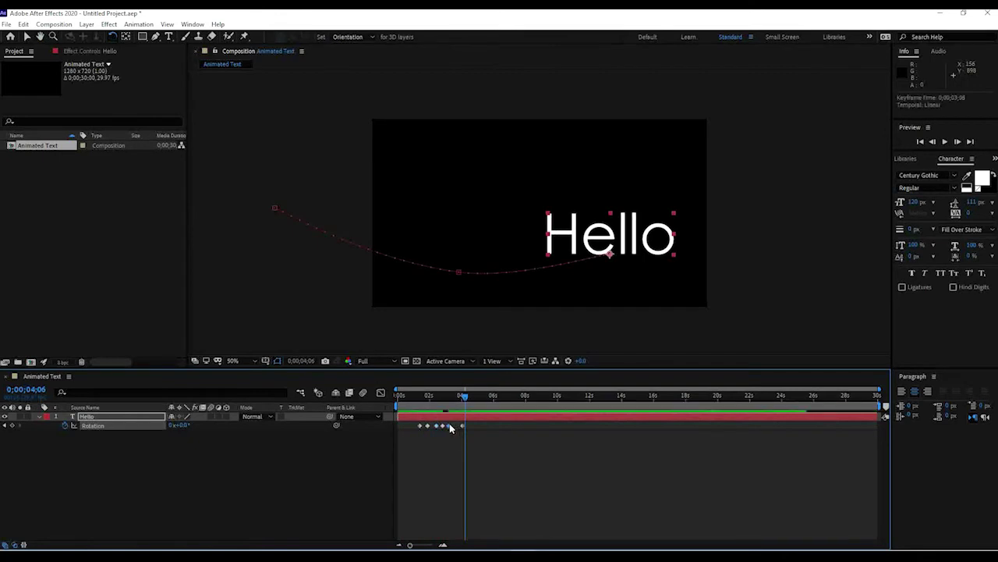
key(space)
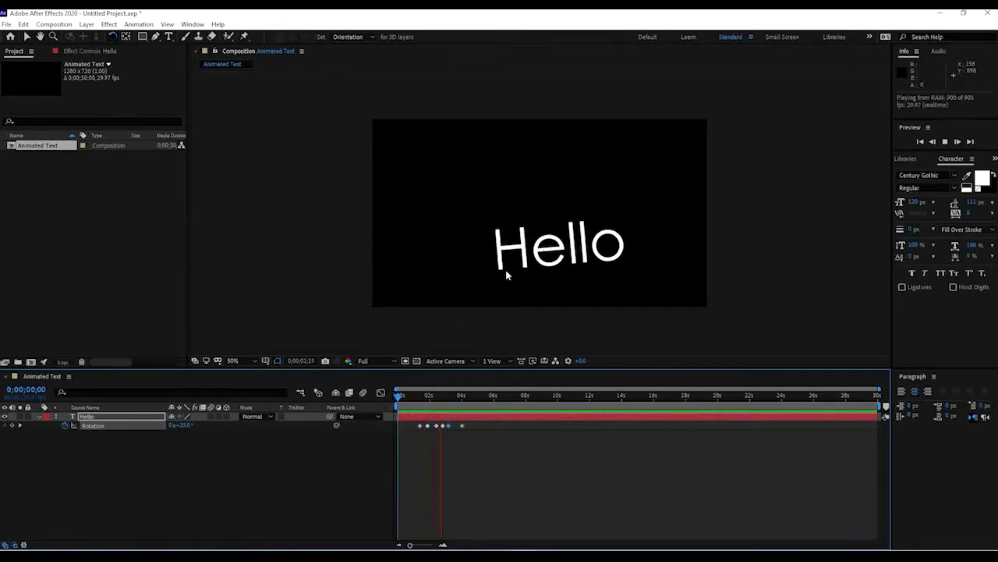
key(space)
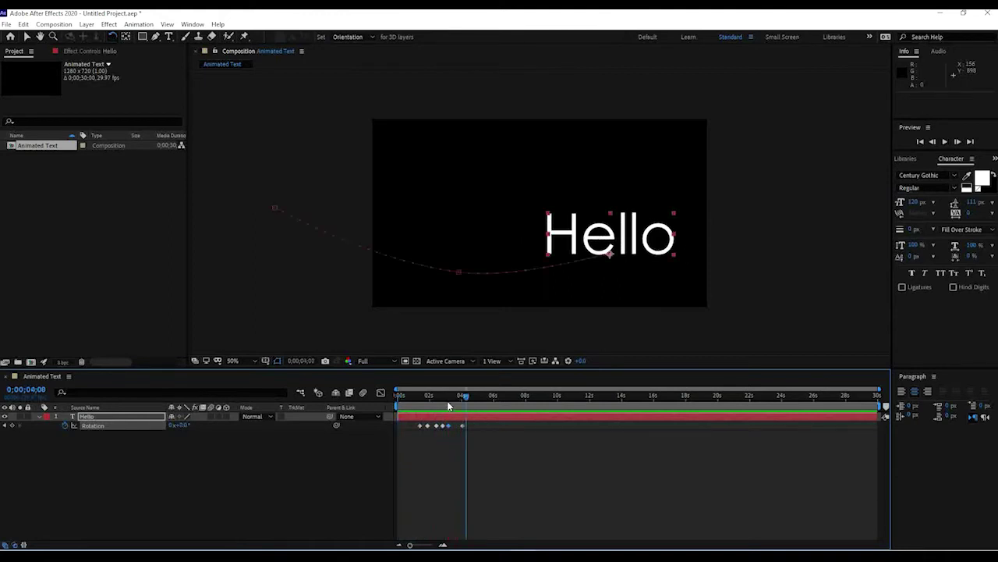
mouse_move(449, 399)
mouse_down()
mouse_move(430, 400)
mouse_move(446, 399)
mouse_up()
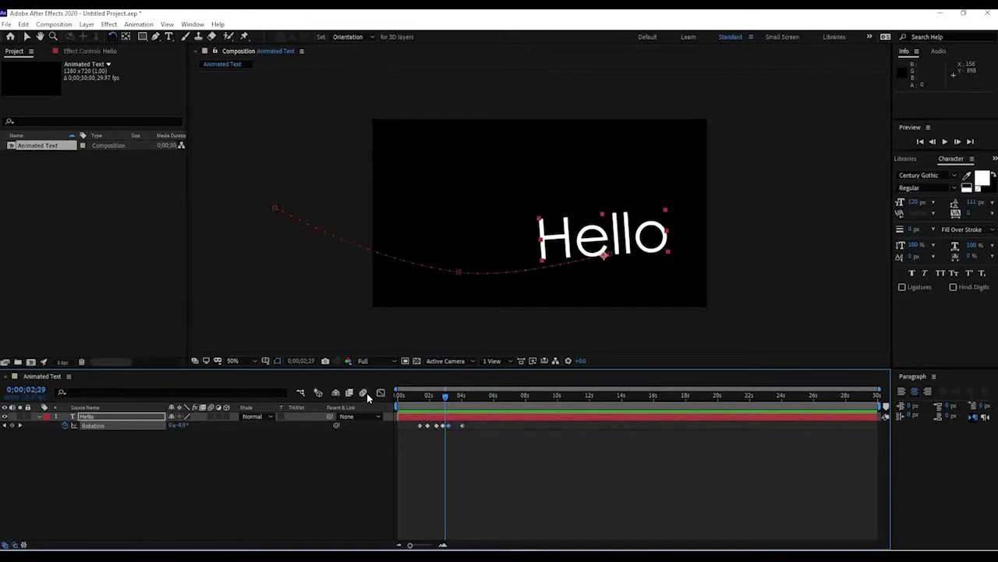
Step: Enable composition motion blur and preview Hello's blurred sweep across the frame
click(367, 392)
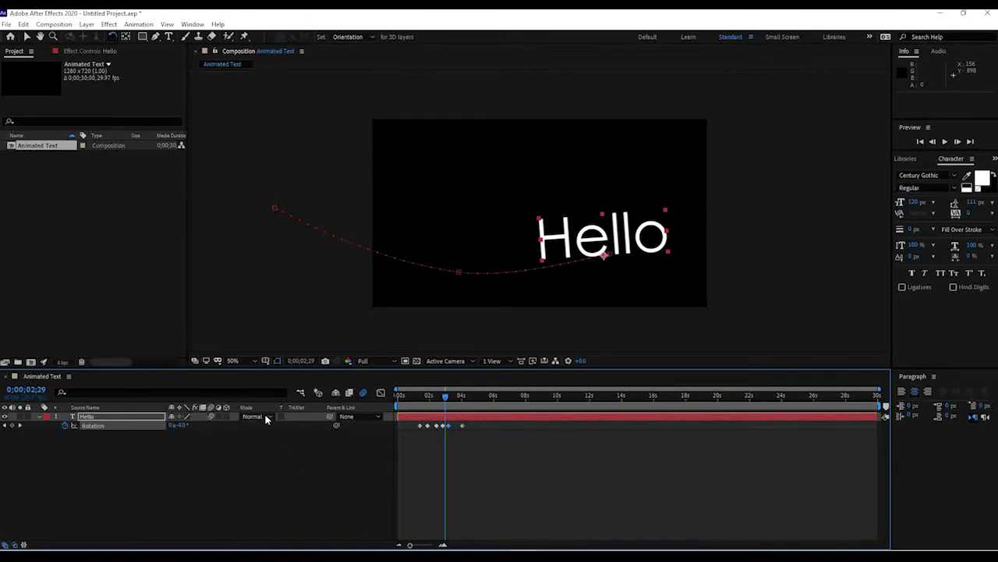
drag(432, 395, 386, 400)
key(space)
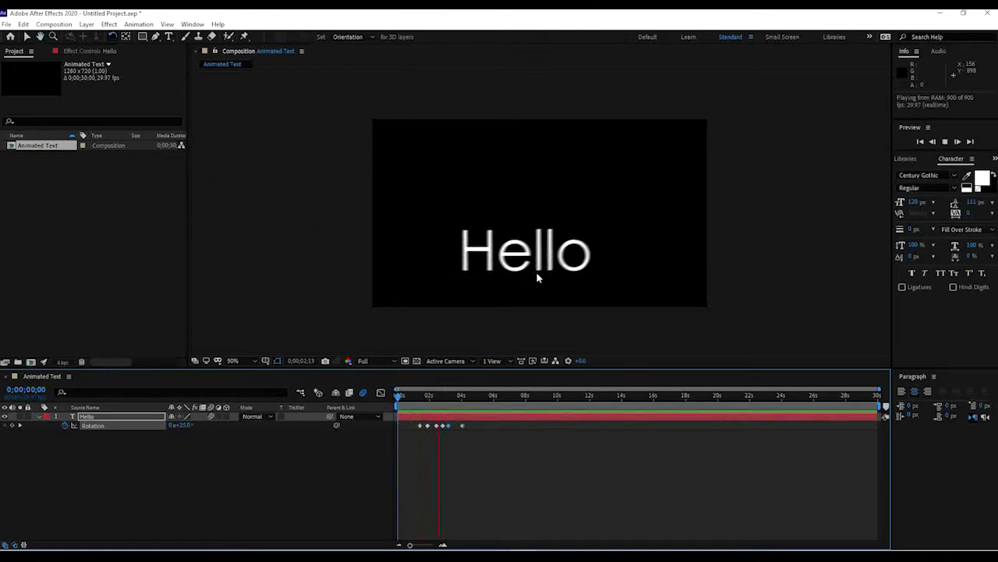
drag(442, 396, 399, 399)
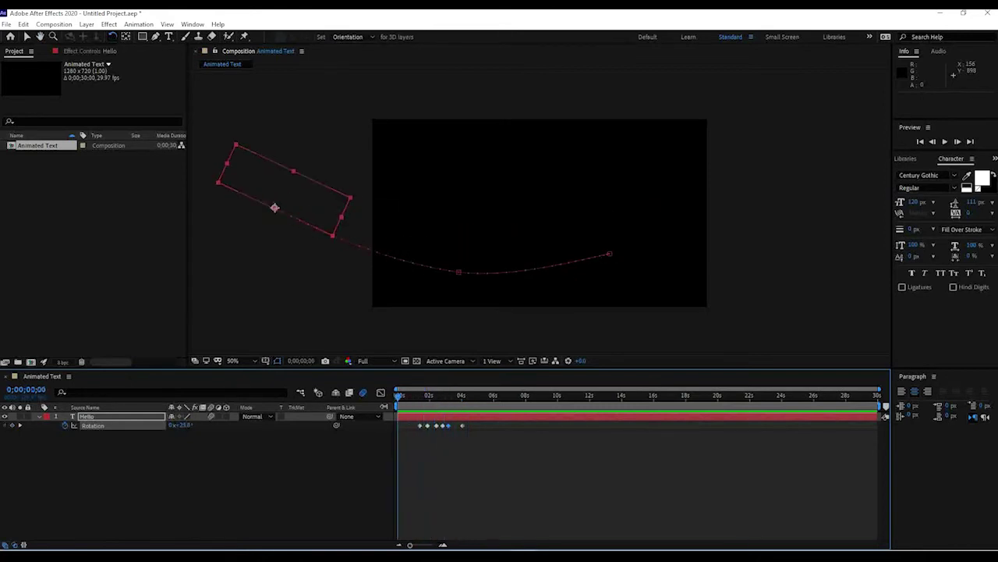
key(space)
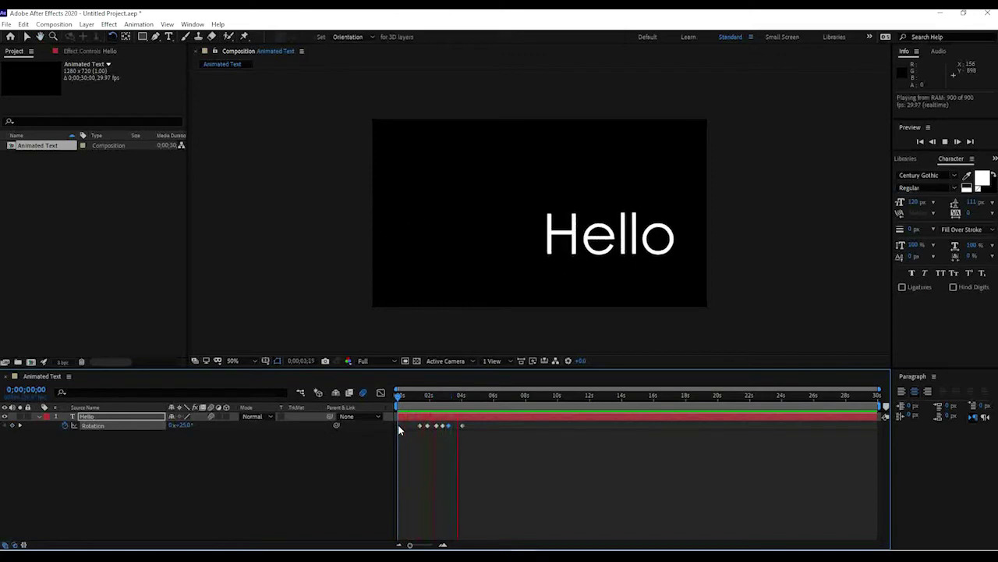
mouse_move(431, 398)
mouse_down()
mouse_move(419, 398)
mouse_move(457, 400)
mouse_move(434, 398)
mouse_up()
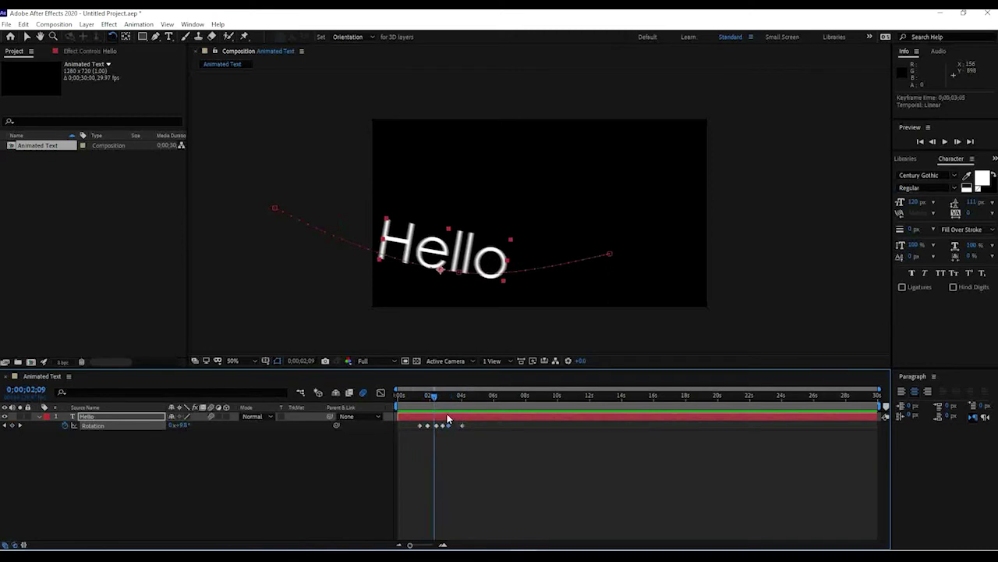
Step: Delete the old Hello layer and create a new 'Hello' text layer
click(450, 420)
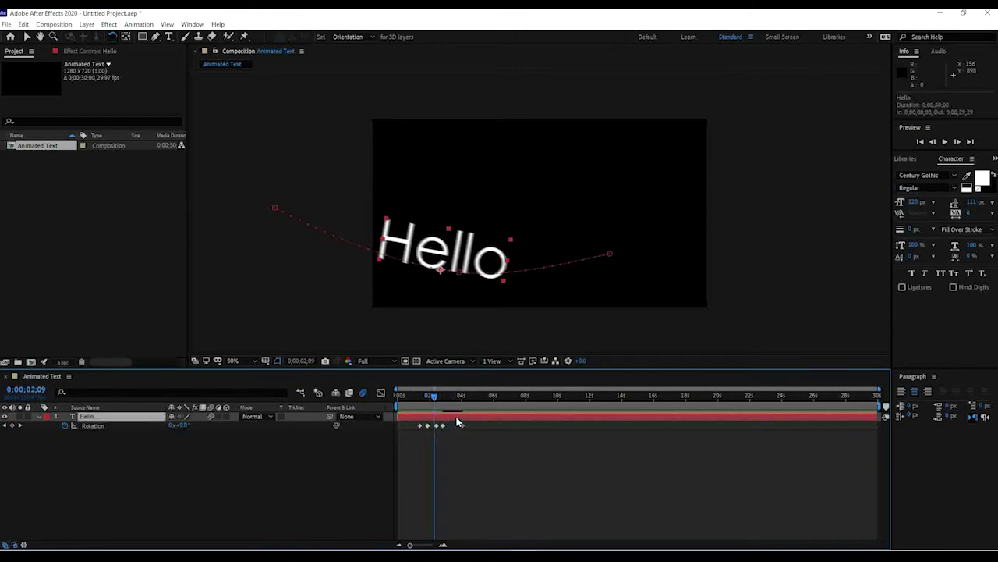
key(Delete)
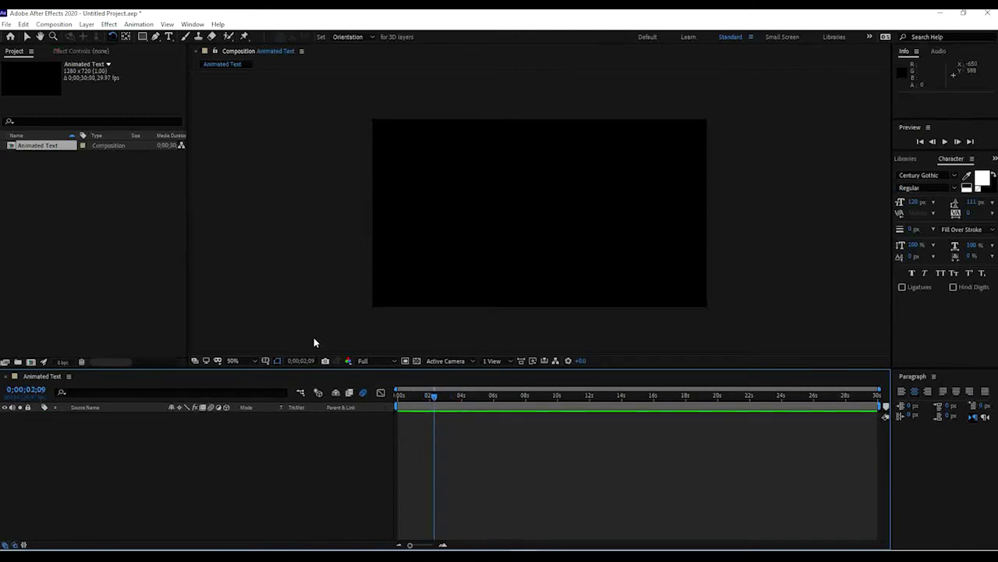
click(167, 36)
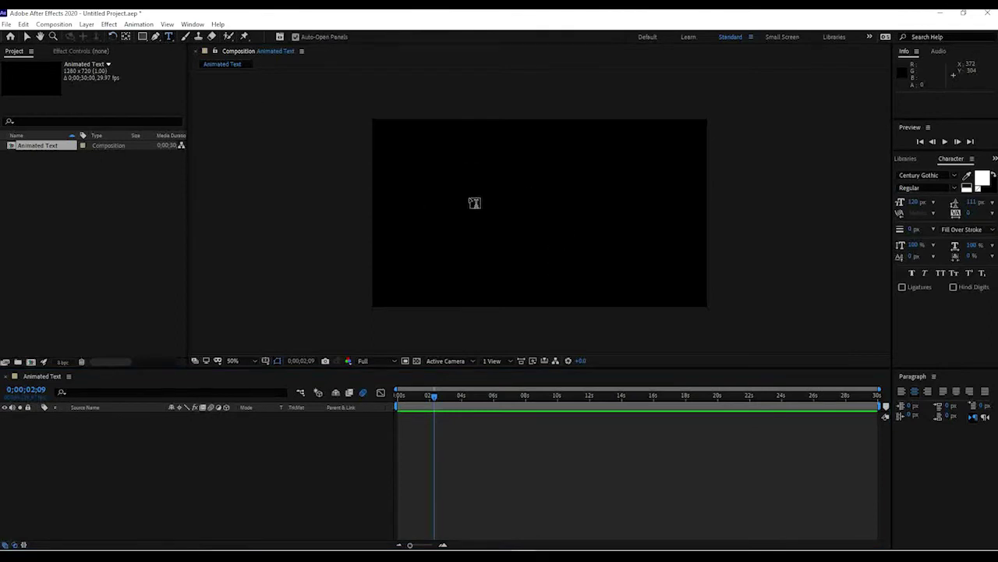
click(472, 204)
text(Hello)
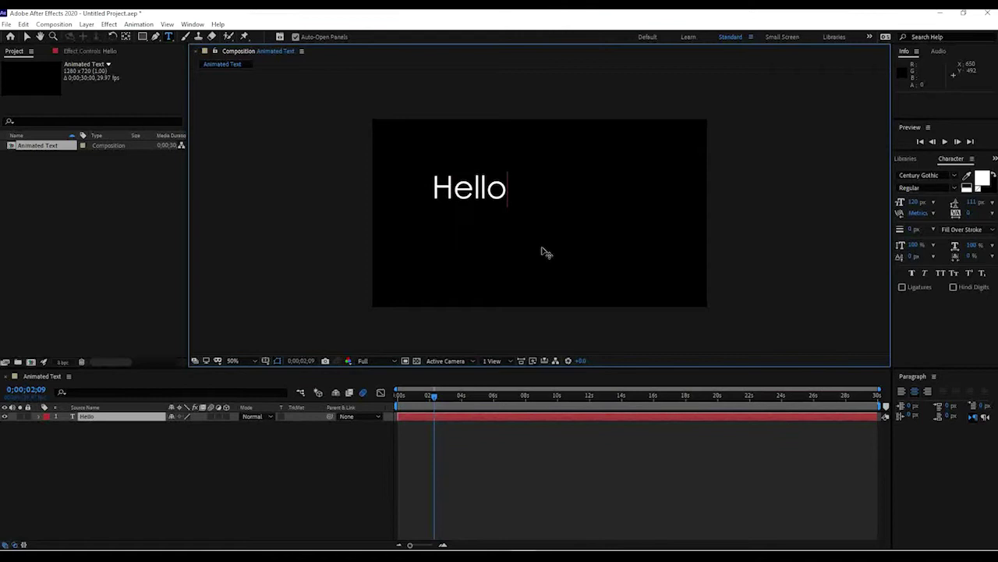
key(Escape)
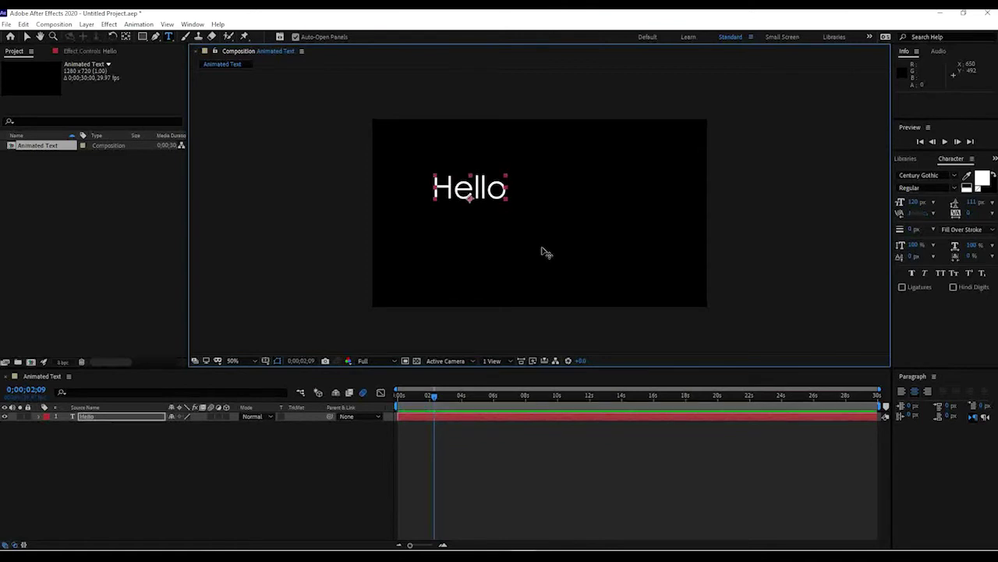
Step: Enlarge the new Hello and move it near the centre, at Position 598.0, 458.0
click(27, 37)
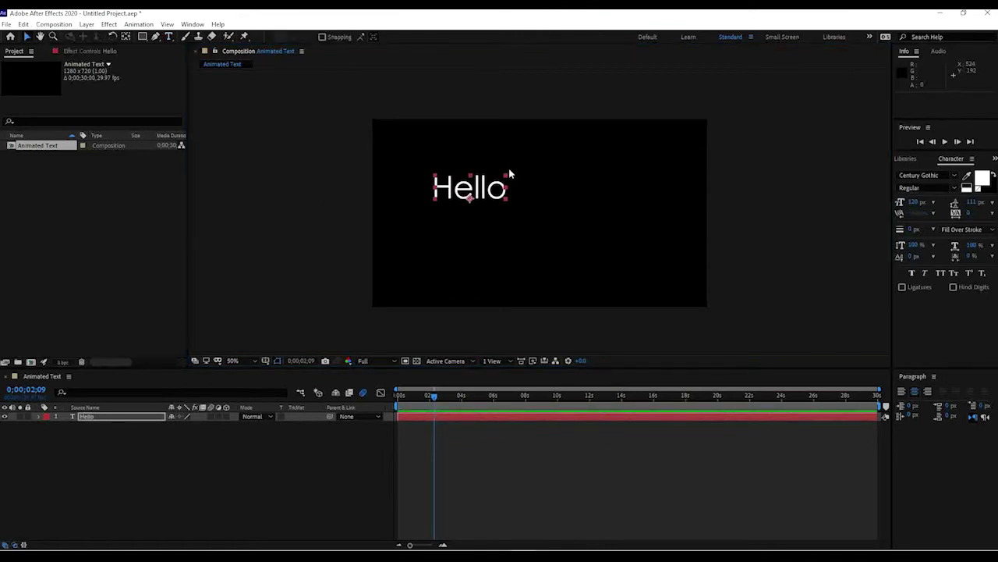
drag(499, 173, 649, 140)
drag(585, 179, 579, 231)
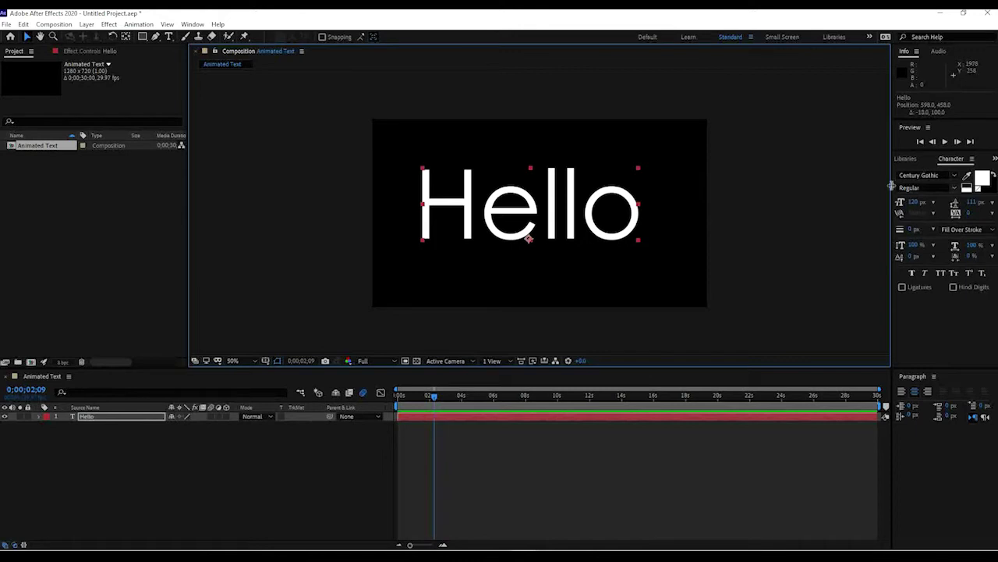
Step: Show the Character panel and widen it
click(189, 25)
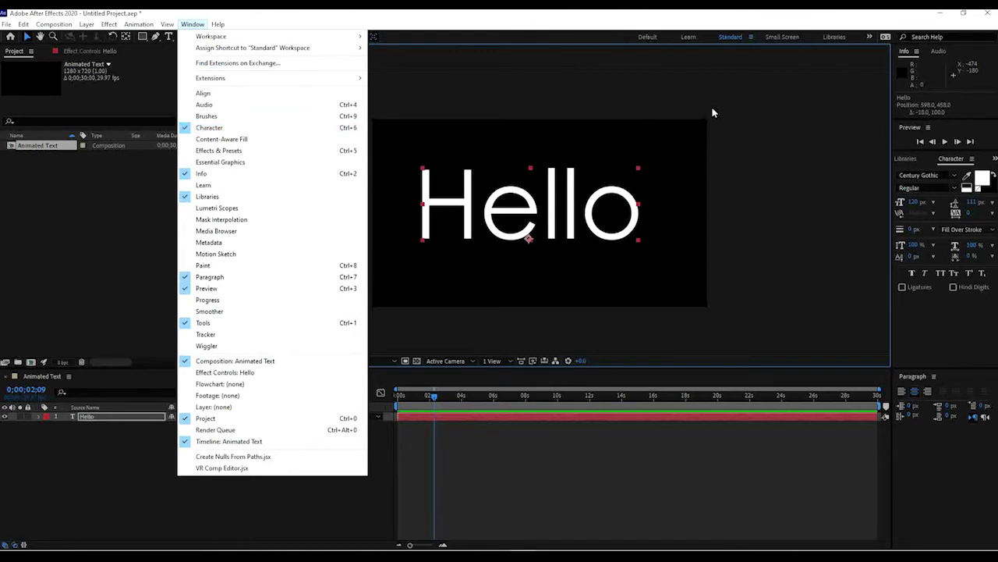
click(961, 159)
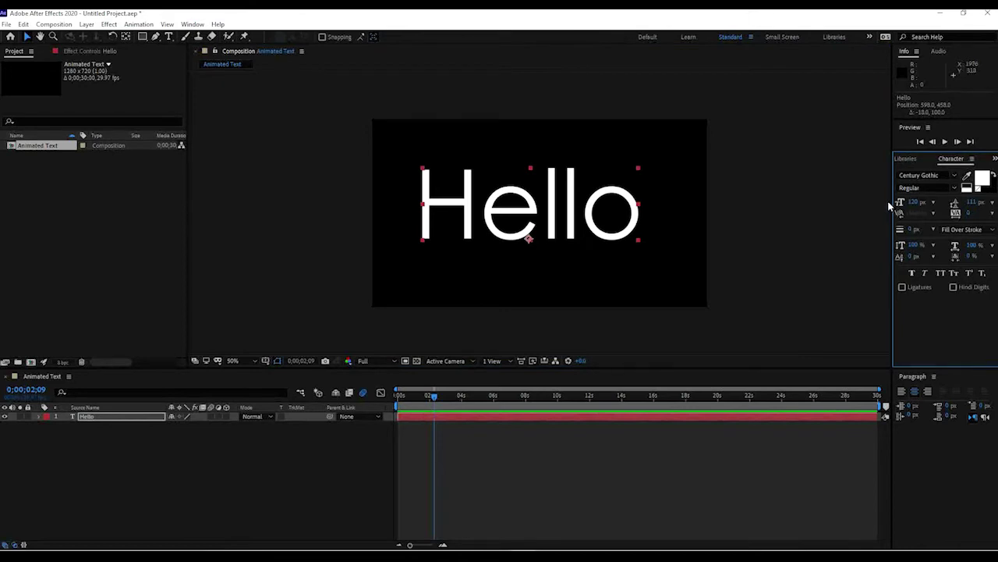
drag(894, 202, 843, 204)
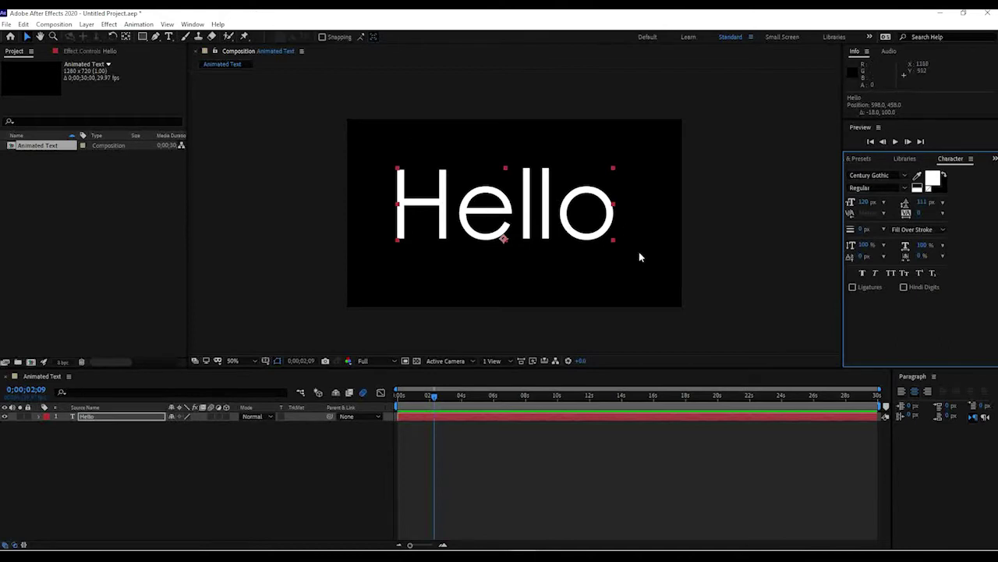
Step: Try Harlow Solid Italic, then Kunstler Script, as Hello's font
click(905, 175)
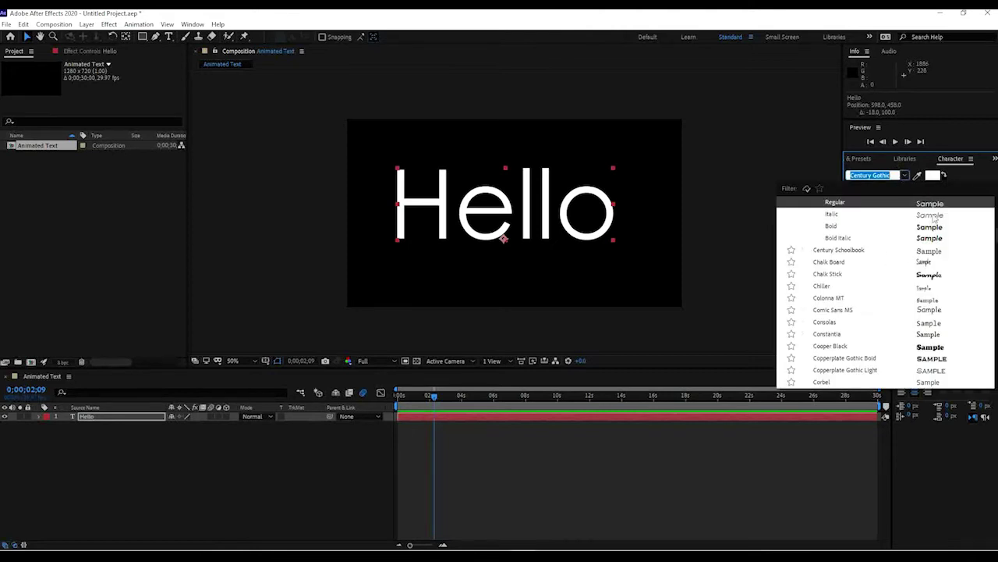
scroll(928, 247, down, 8)
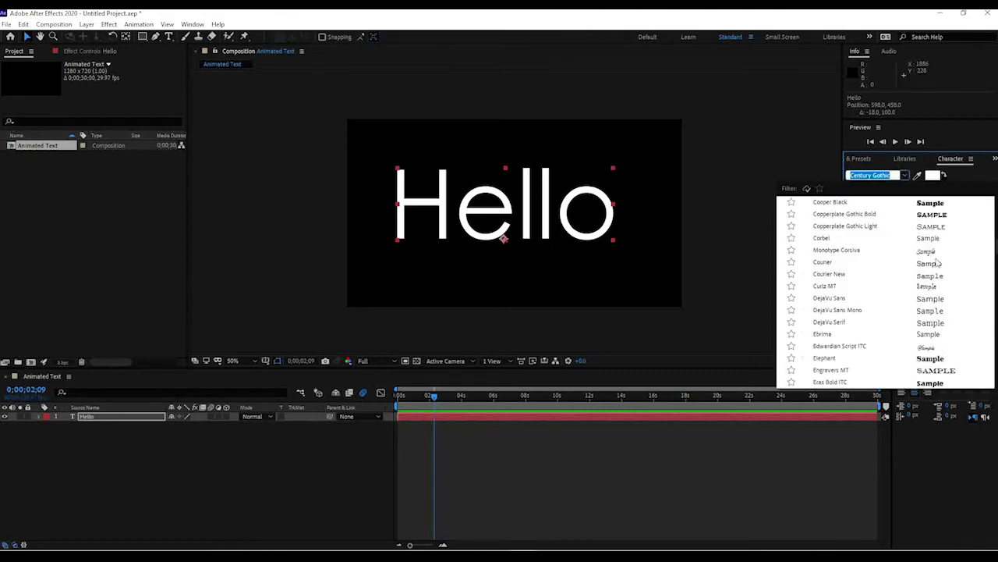
scroll(942, 263, down, 4)
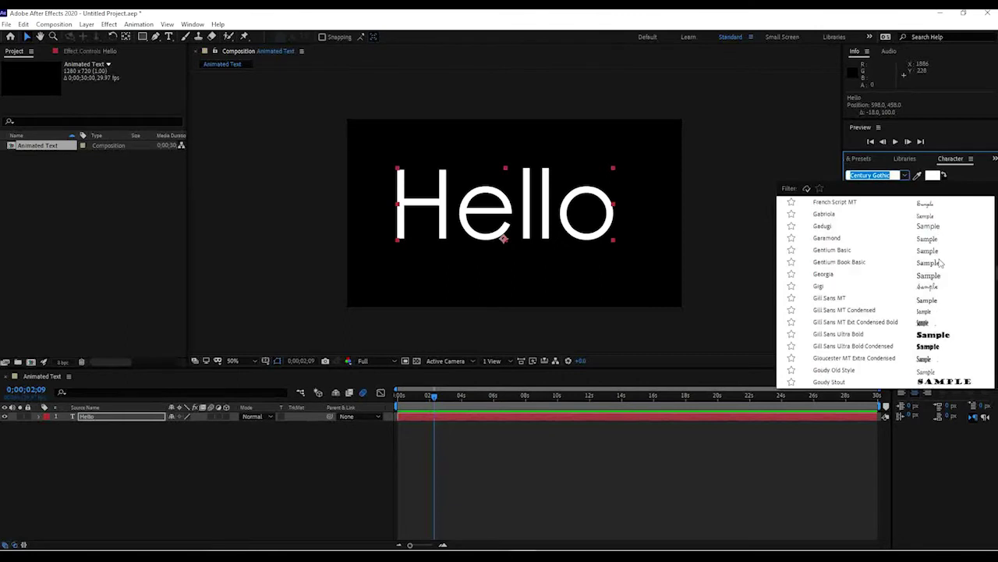
scroll(944, 293, down, 2)
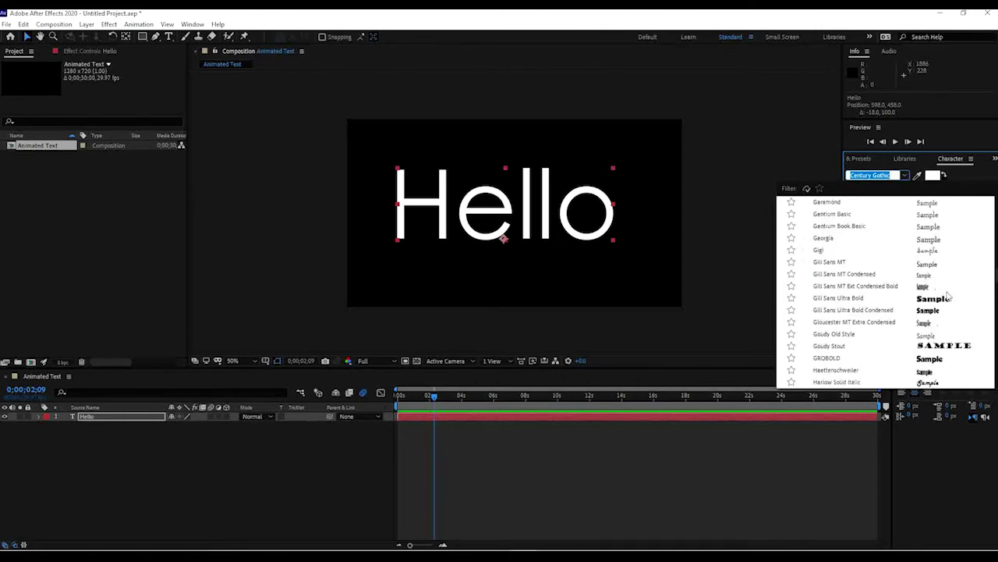
click(940, 312)
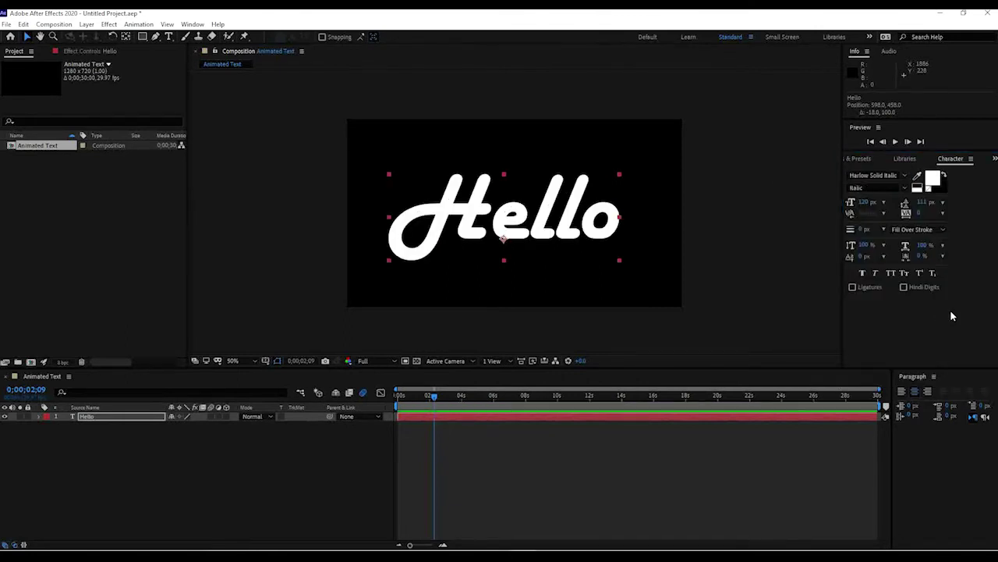
click(907, 176)
scroll(914, 273, down, 3)
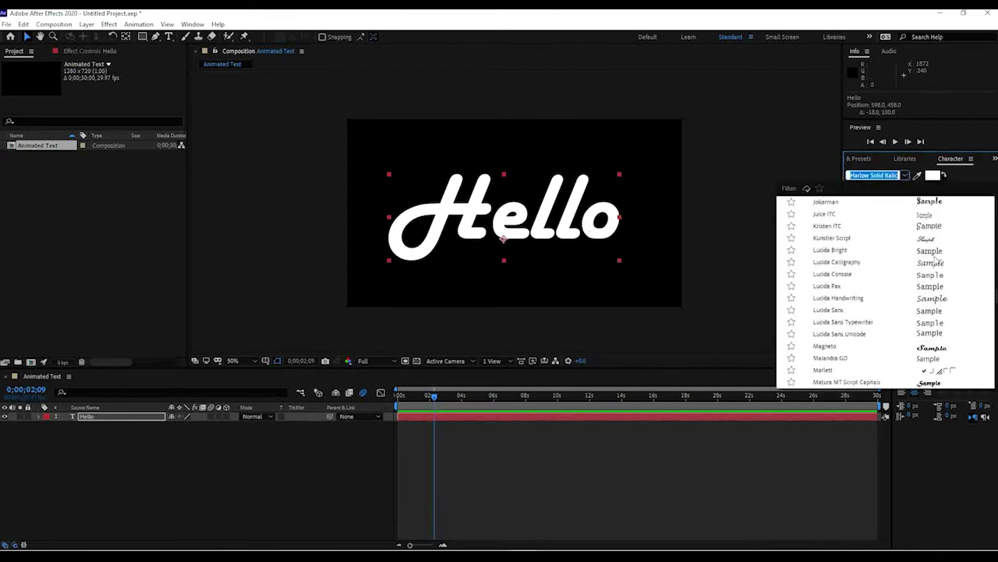
click(923, 240)
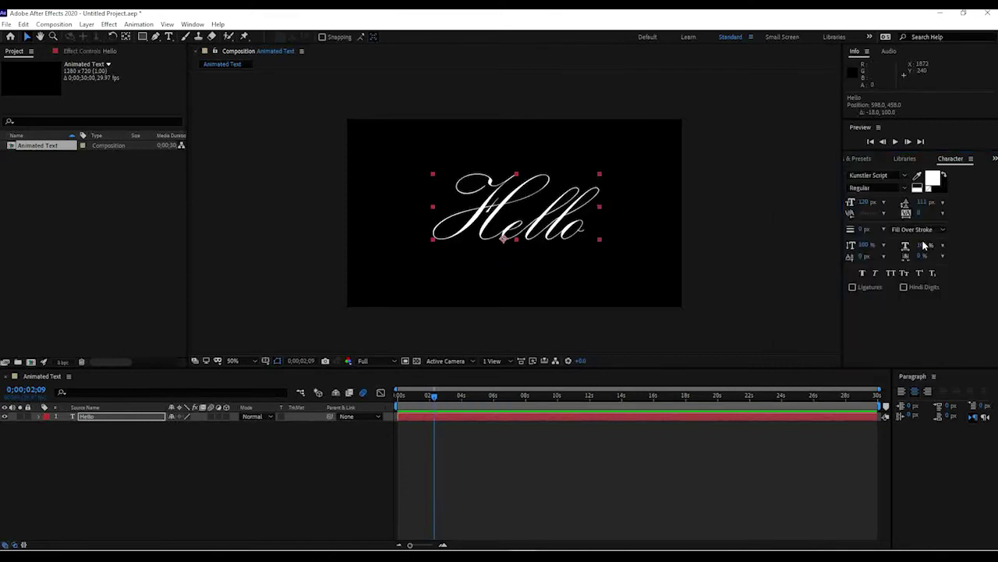
Step: Switch Hello to MS Sans Serif, then Papyrus, checking Papyrus's available styles
click(906, 175)
scroll(938, 293, down, 1)
scroll(937, 291, down, 5)
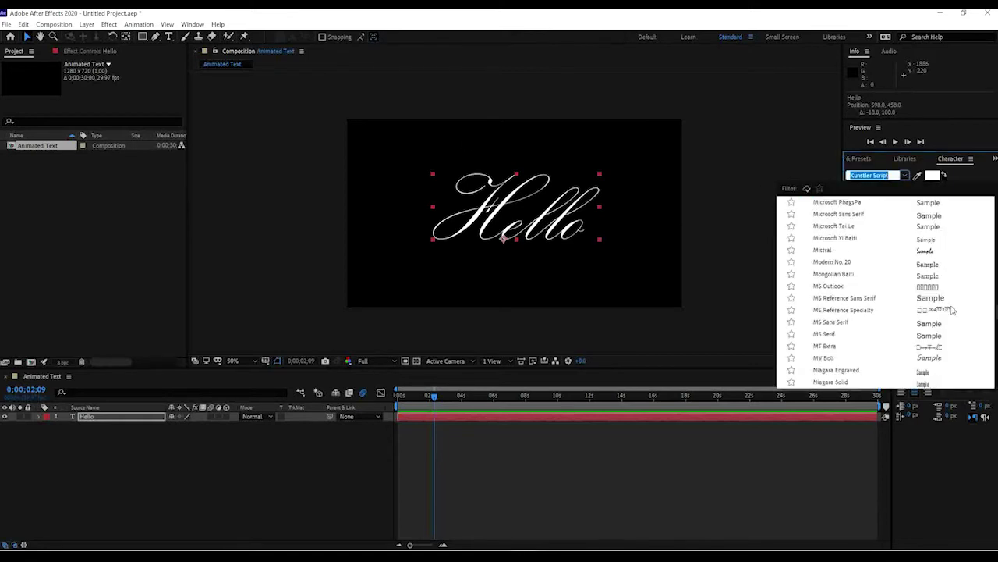
click(929, 250)
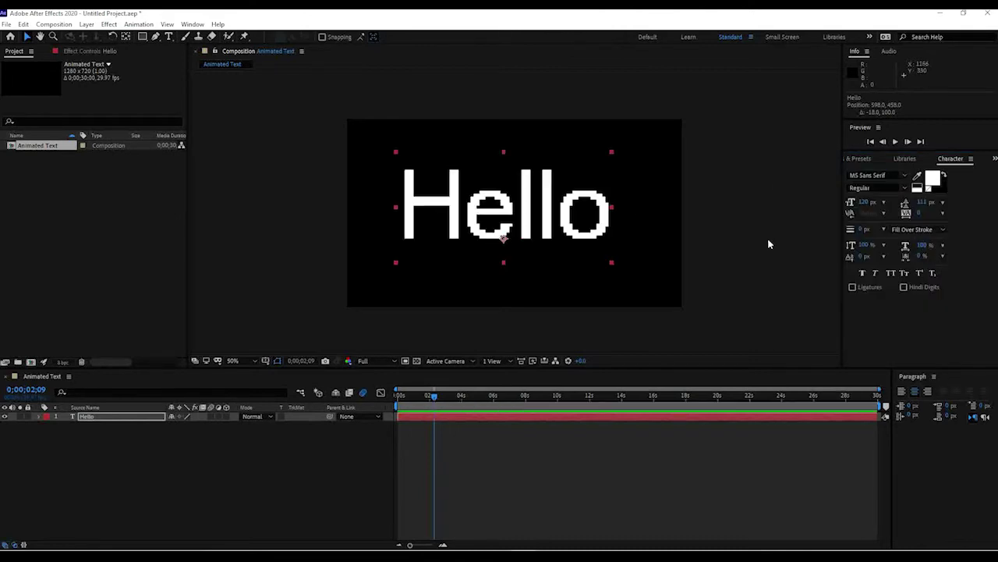
click(906, 178)
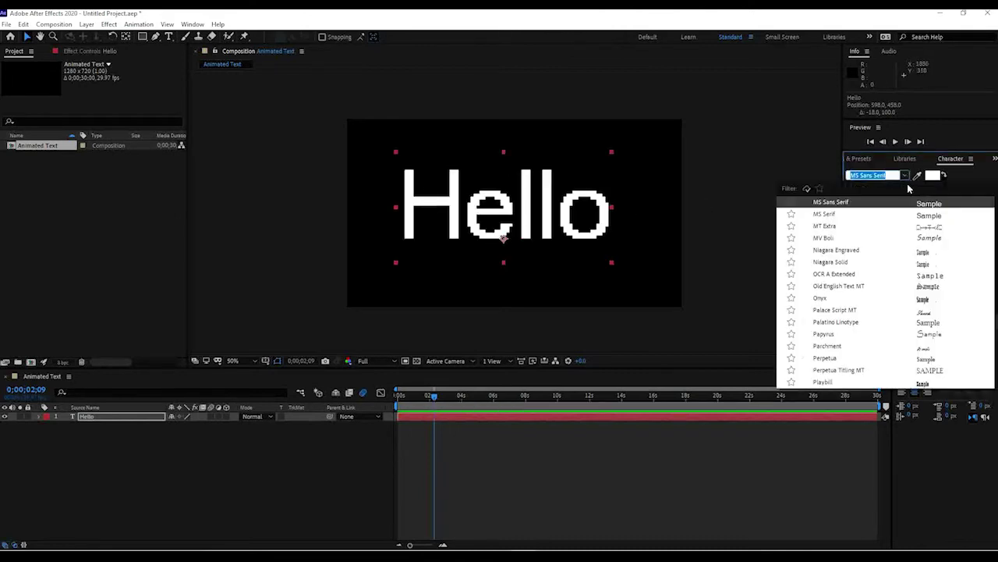
click(948, 334)
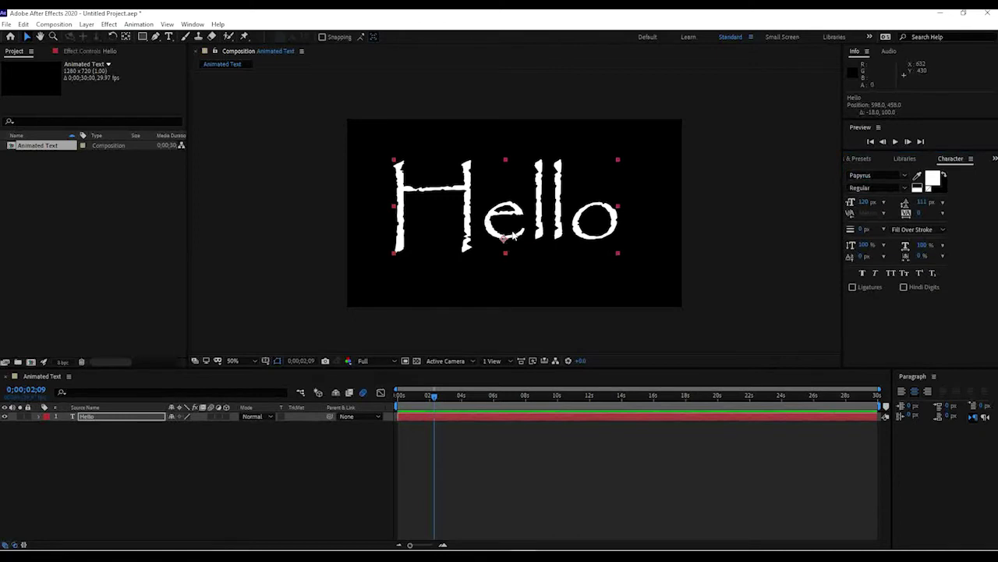
click(906, 191)
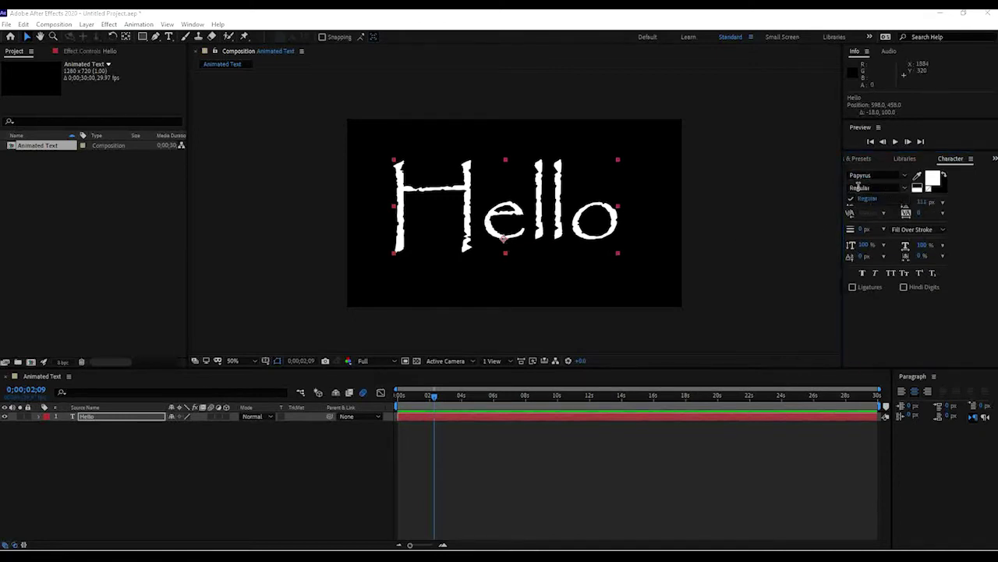
click(905, 189)
Step: Set Hello's font family to Arial
click(906, 177)
click(907, 177)
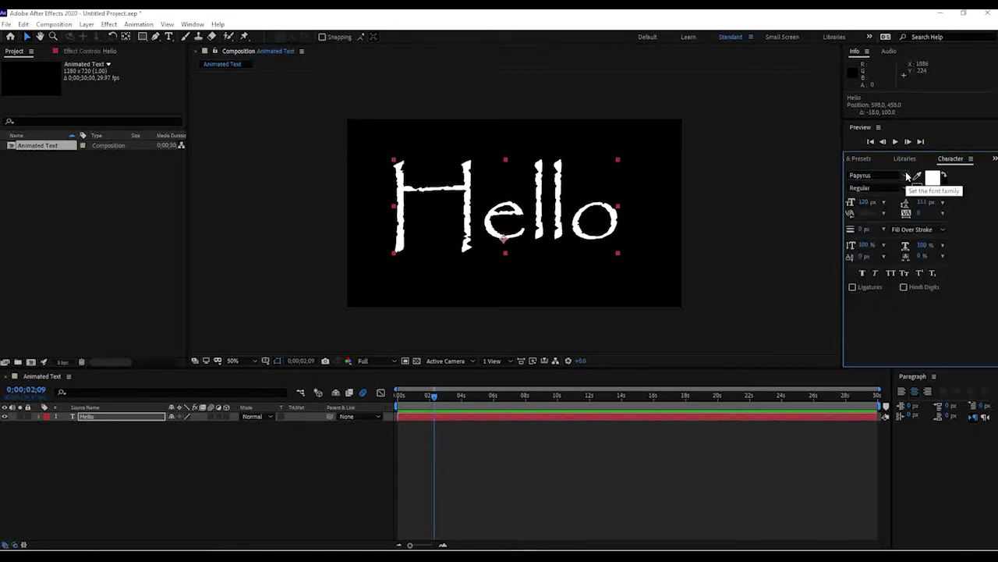
click(906, 178)
scroll(952, 269, up, 10)
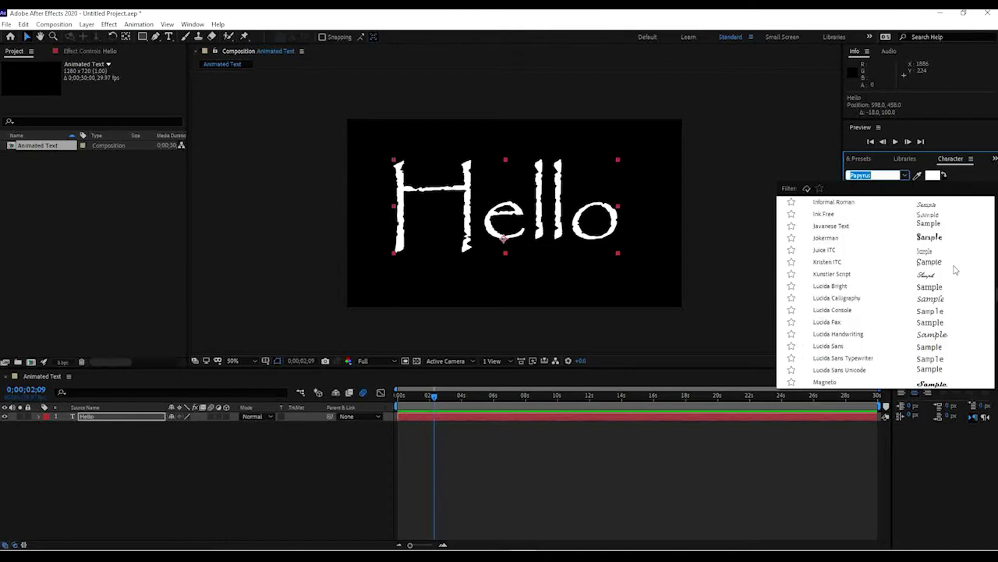
scroll(950, 265, up, 3)
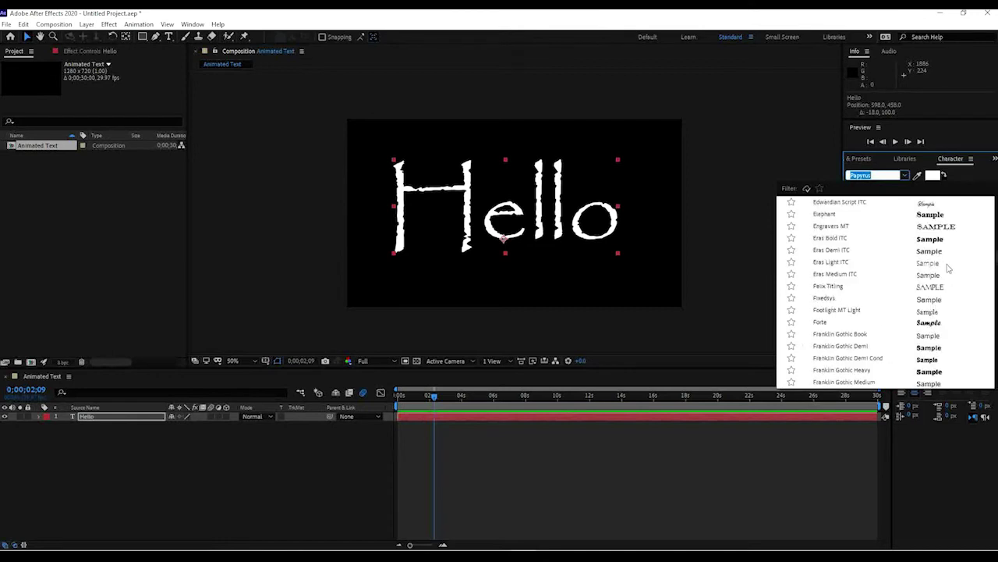
scroll(953, 269, up, 15)
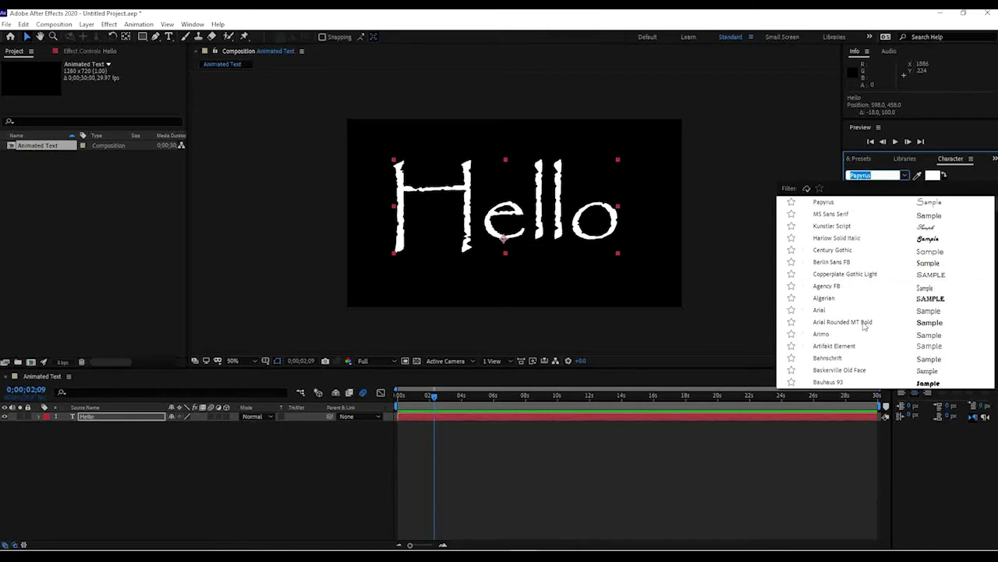
click(920, 311)
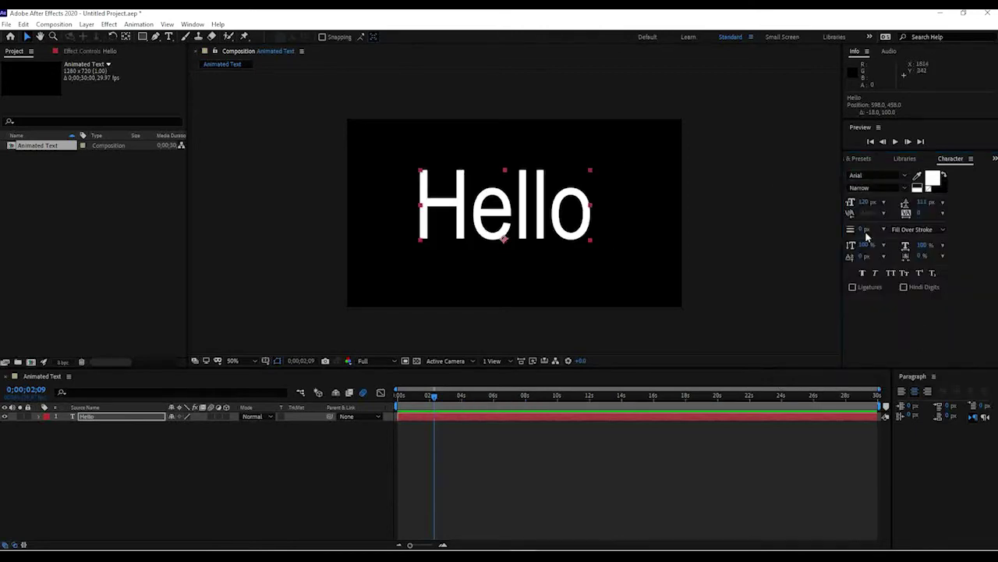
Step: Change Hello's font style from Arial Regular to Arial Bold
click(906, 189)
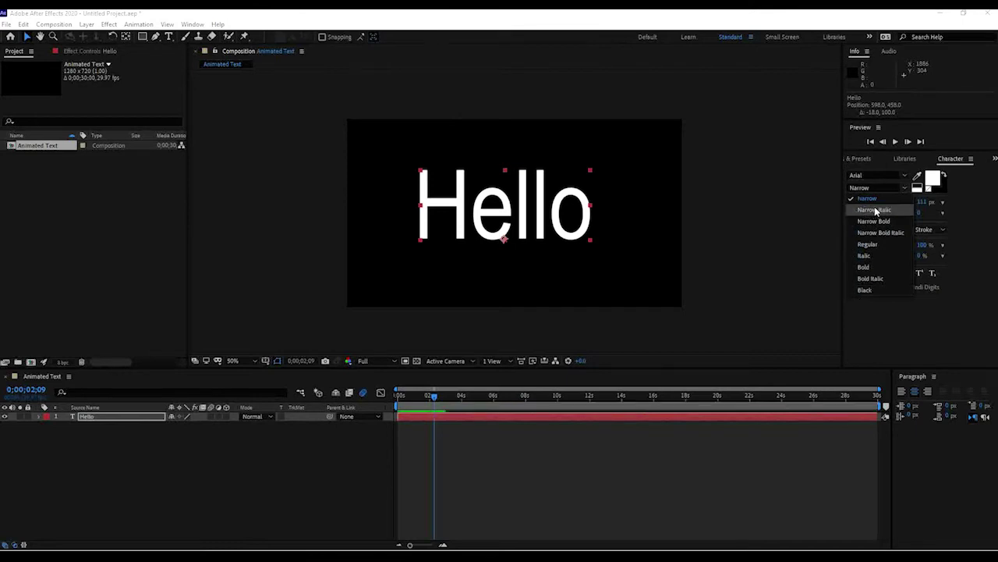
click(872, 268)
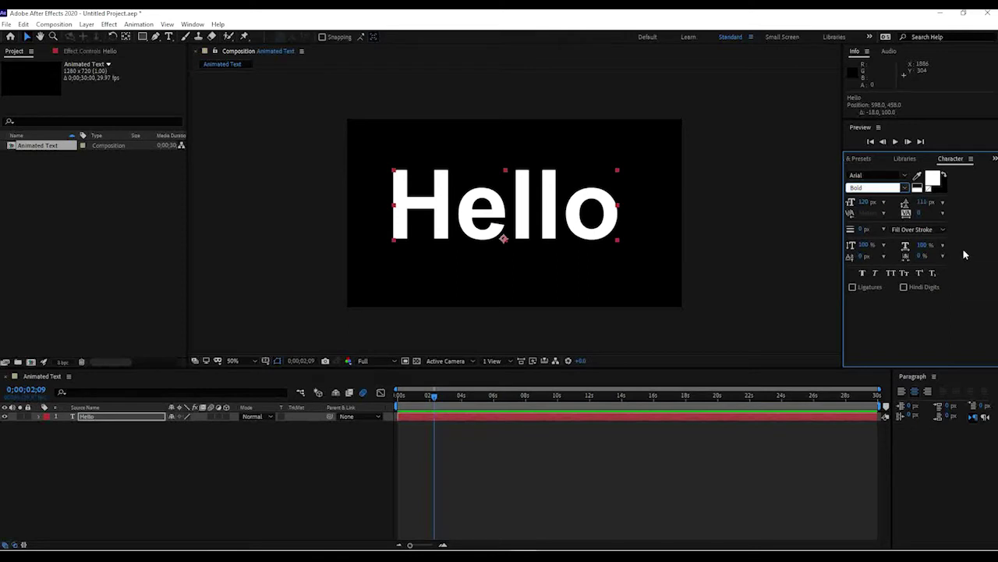
click(933, 177)
Step: Set Hello's fill colour to bright green 4AD200
drag(223, 168, 277, 210)
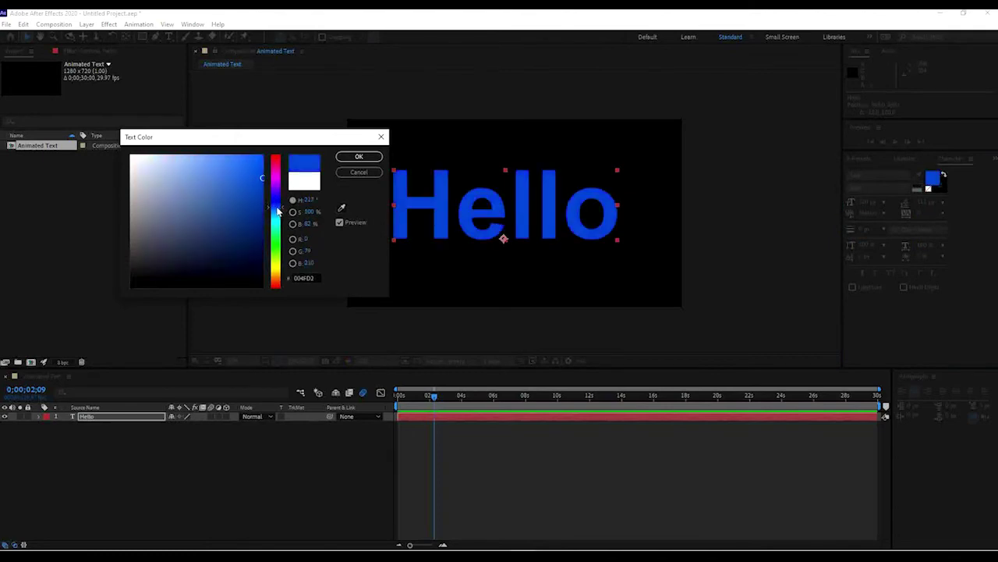
drag(275, 256, 283, 246)
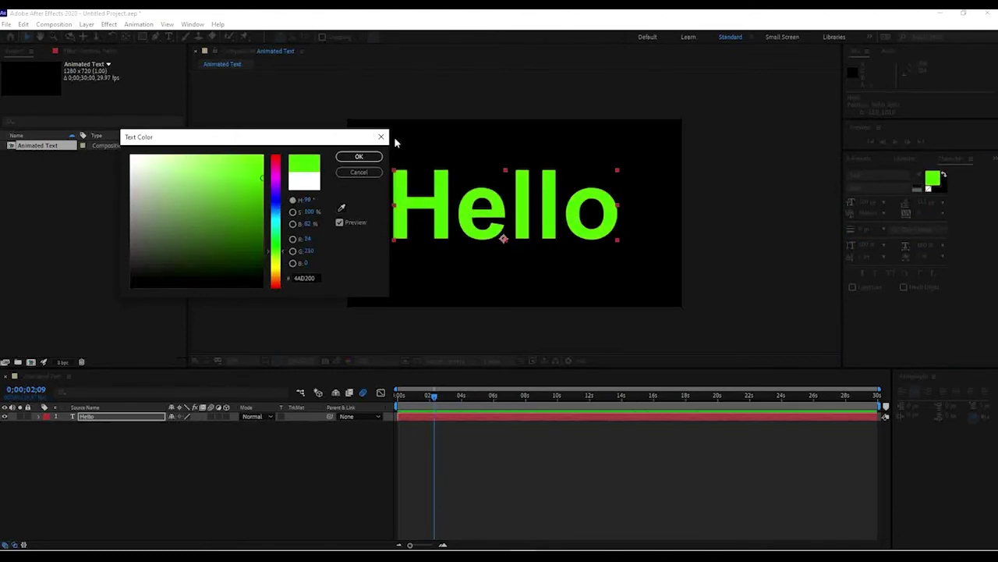
click(348, 159)
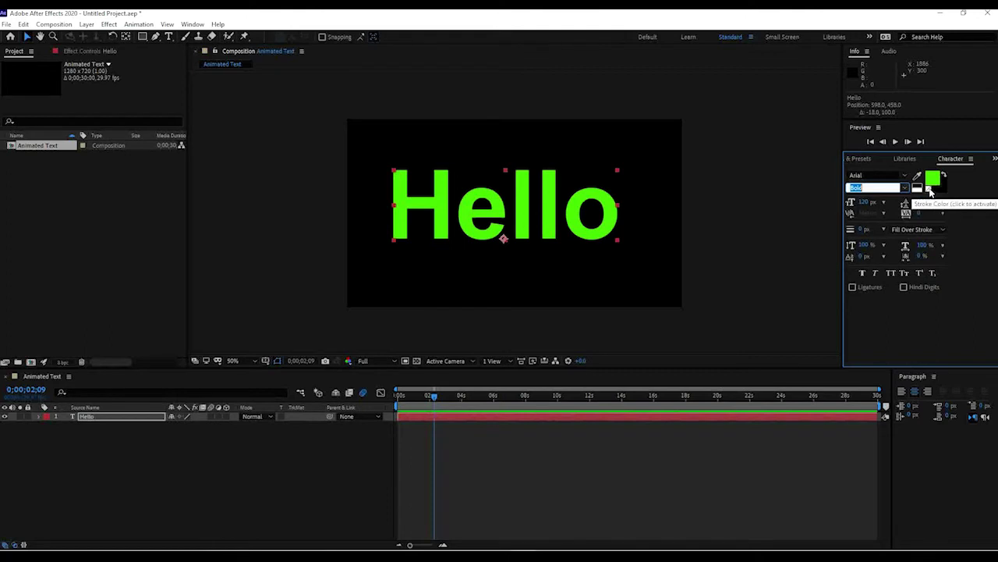
Step: Toggle No Fill, restore the green fill, and make the stroke swatch active
click(930, 189)
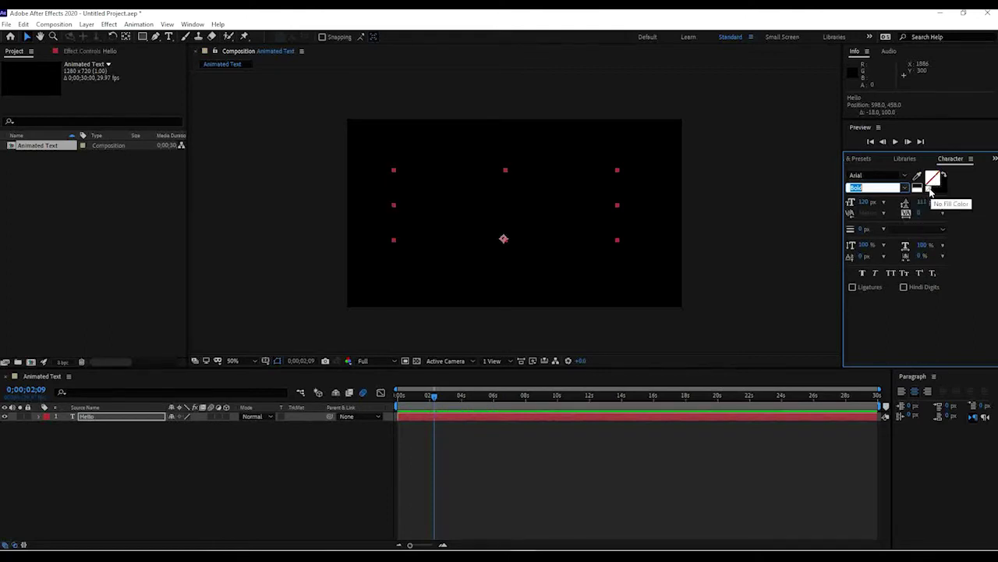
click(932, 186)
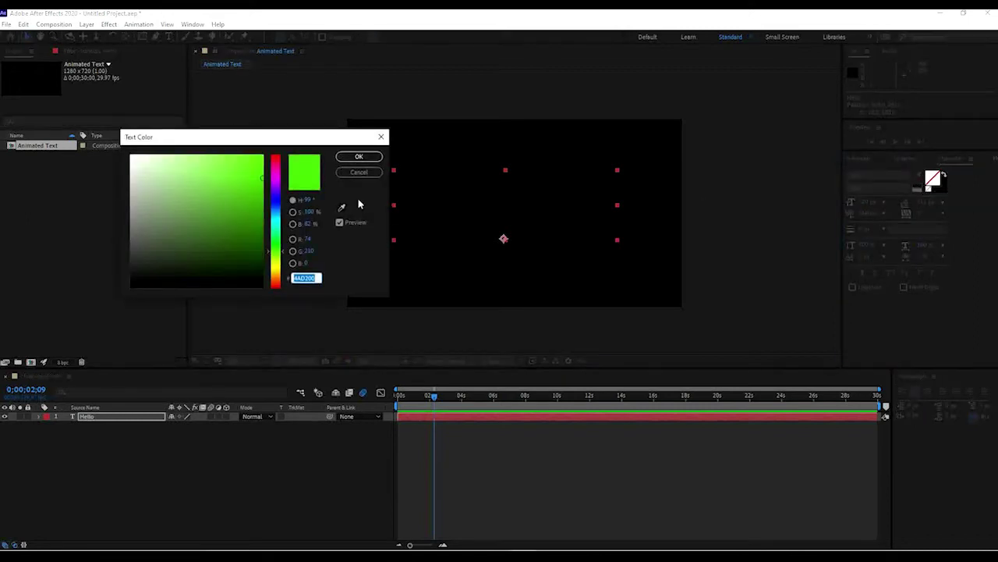
click(359, 156)
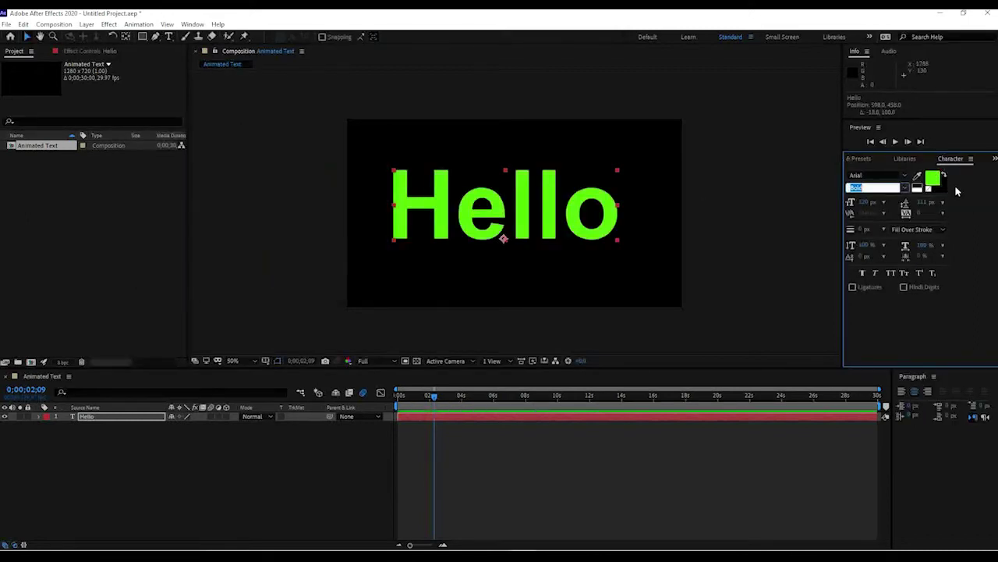
click(947, 189)
click(943, 189)
Step: Set Hello's stroke colour to red F41A1A
click(947, 185)
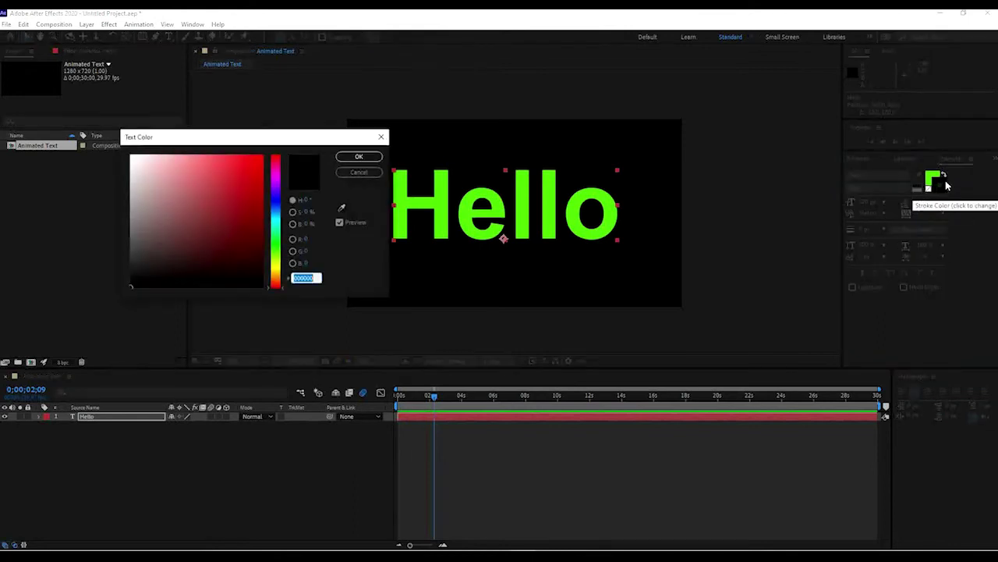
drag(216, 156, 249, 160)
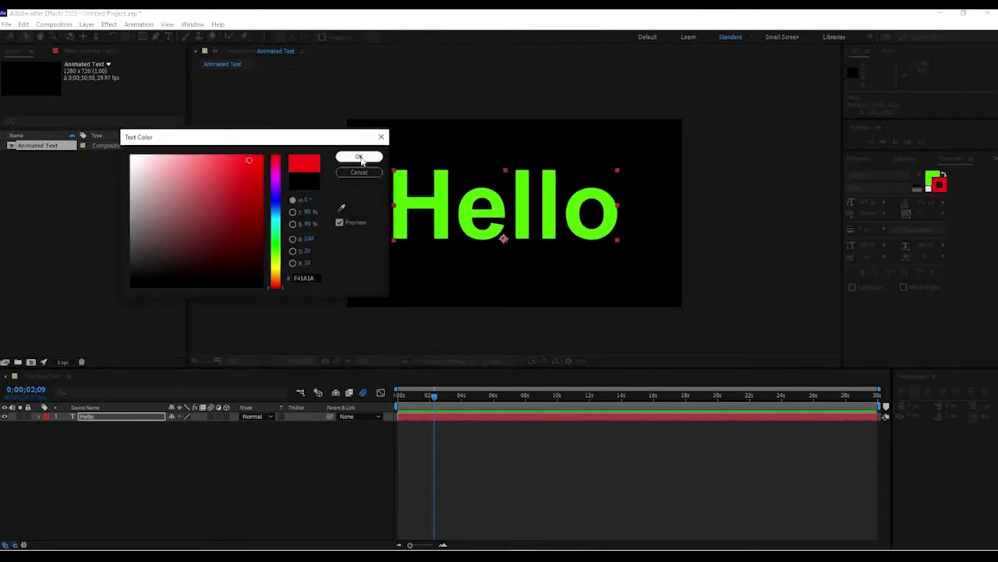
click(359, 156)
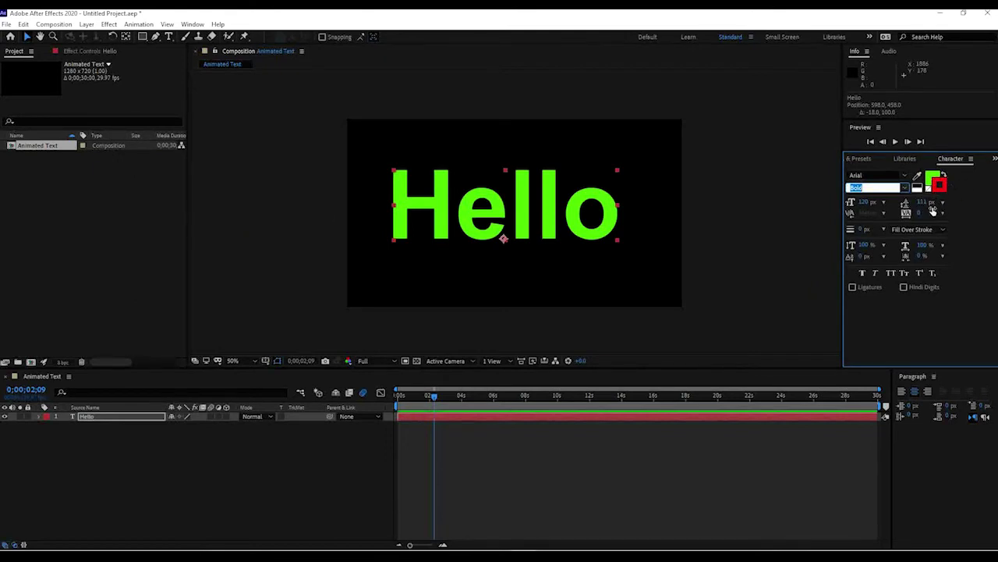
Step: Draw the stroke with Stroke Over Fill at a 3 px width
click(941, 230)
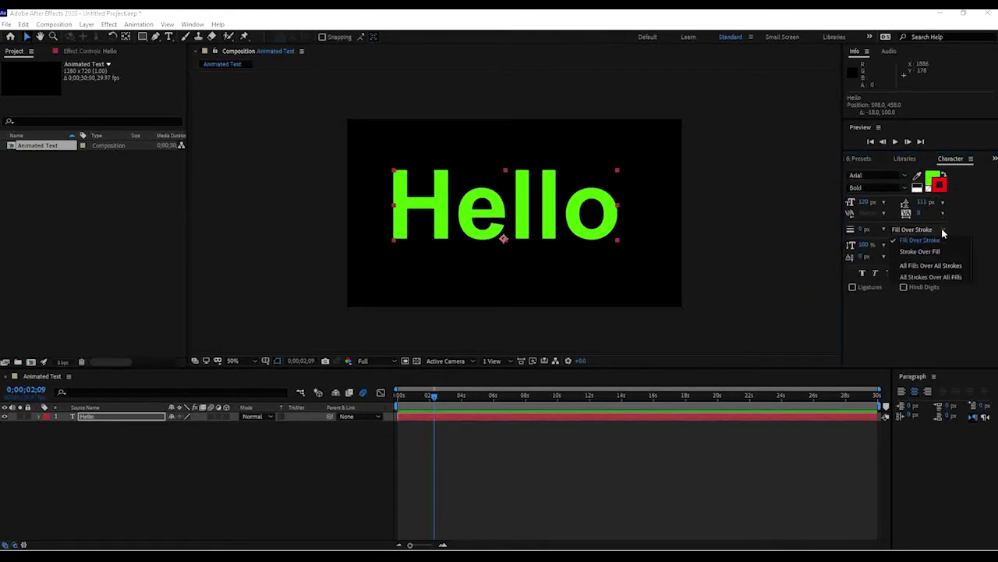
click(932, 250)
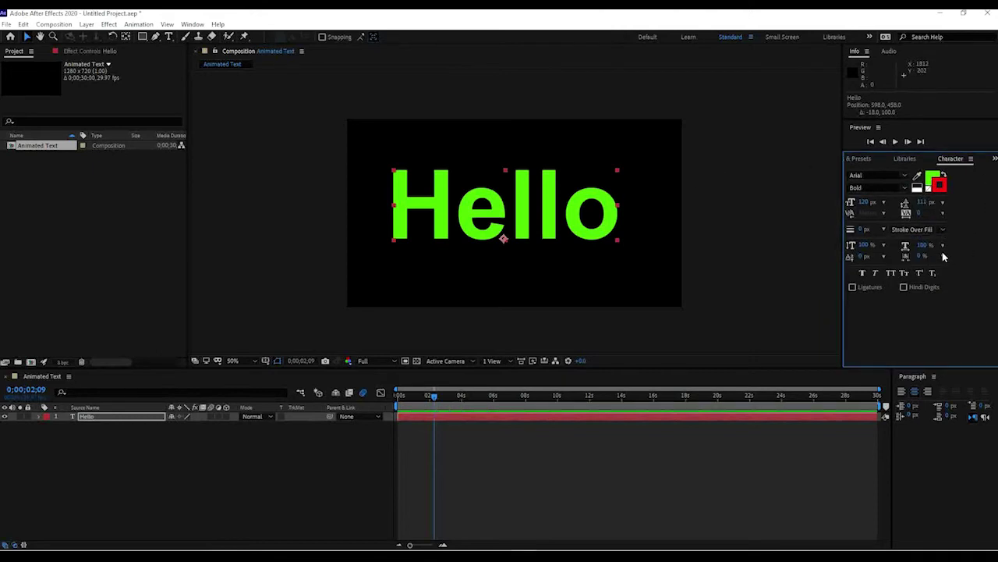
mouse_move(862, 231)
mouse_down()
mouse_move(882, 228)
mouse_move(856, 230)
mouse_up()
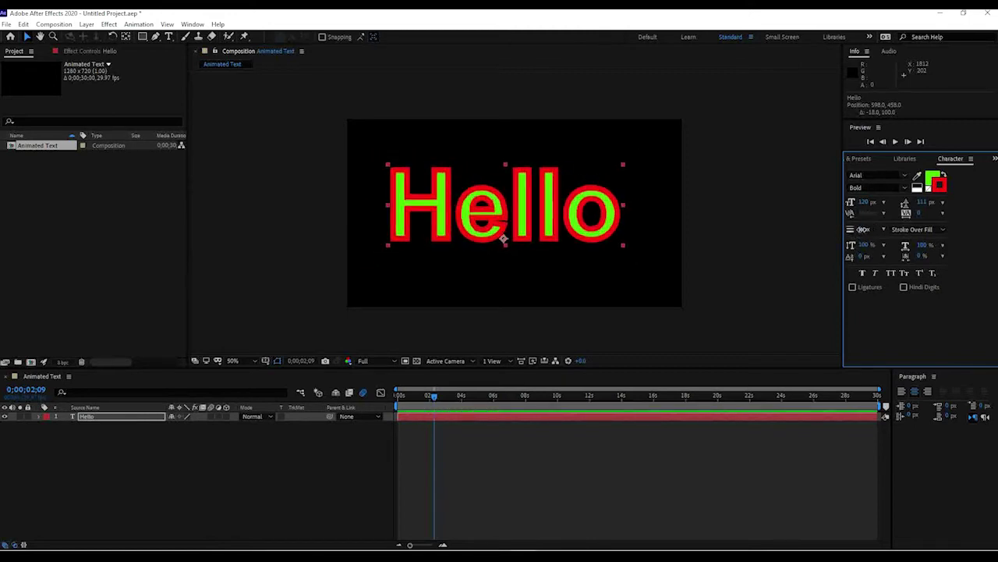
drag(503, 239, 504, 239)
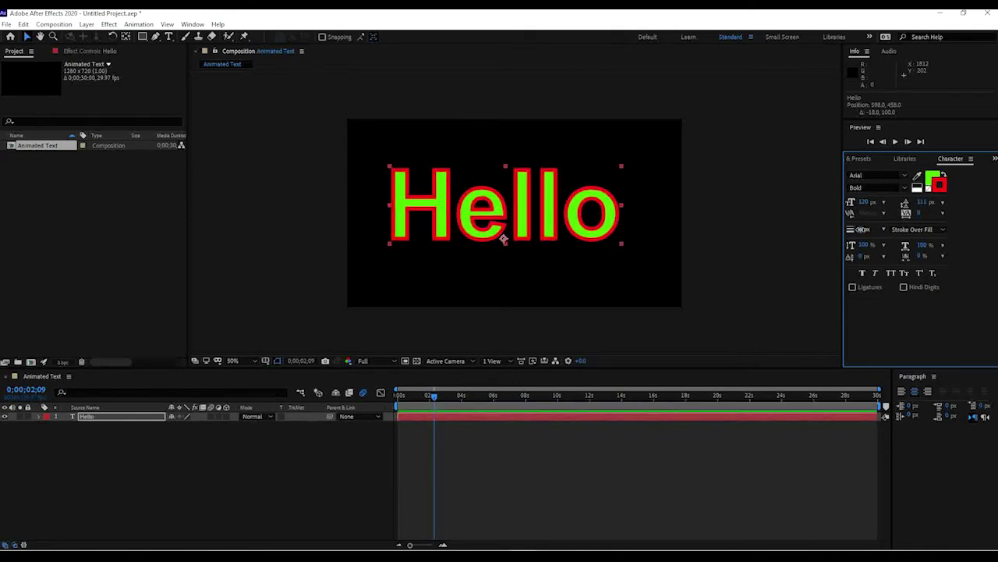
drag(863, 229, 858, 229)
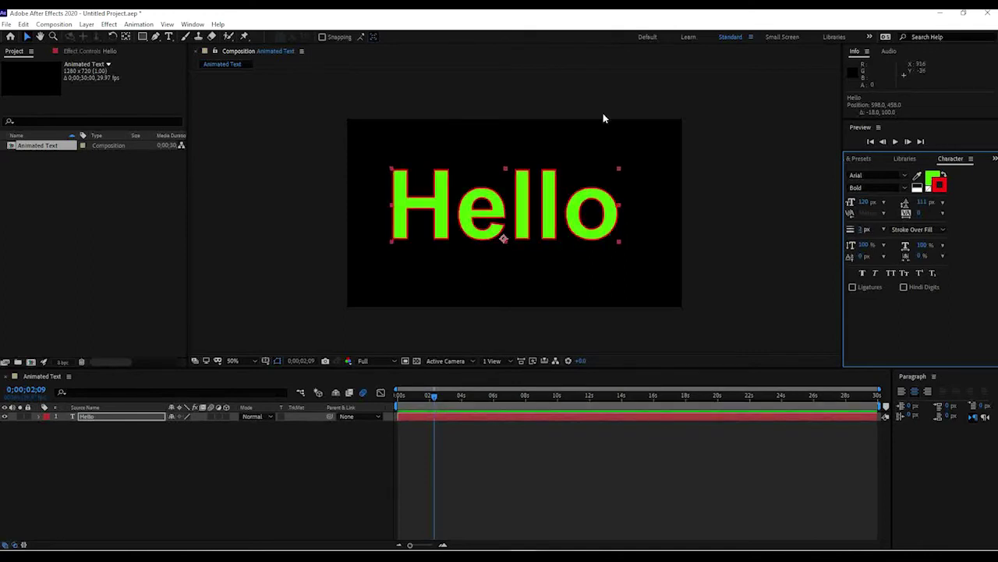
Step: Try a pale, near-white outline colour for Hello
click(943, 184)
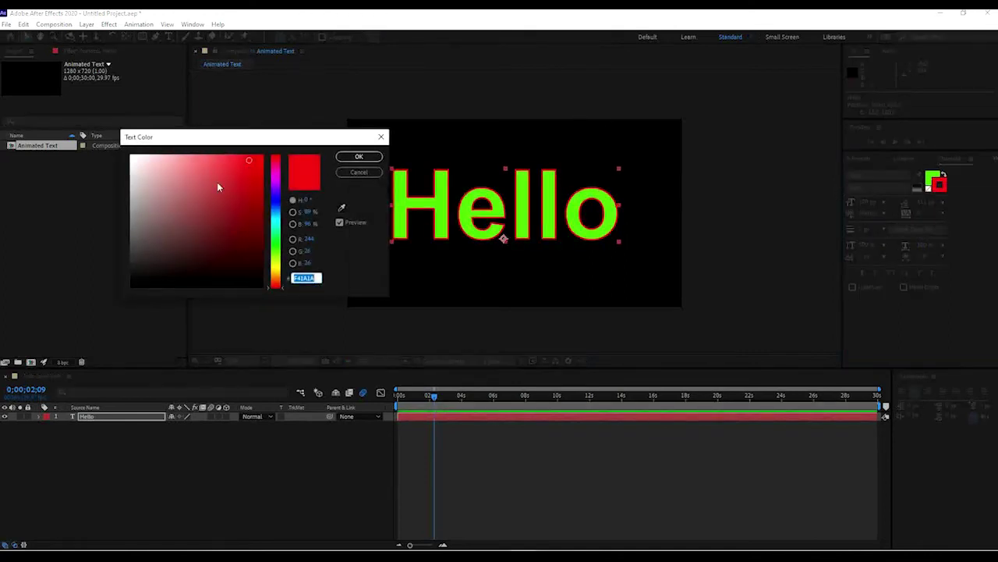
click(275, 200)
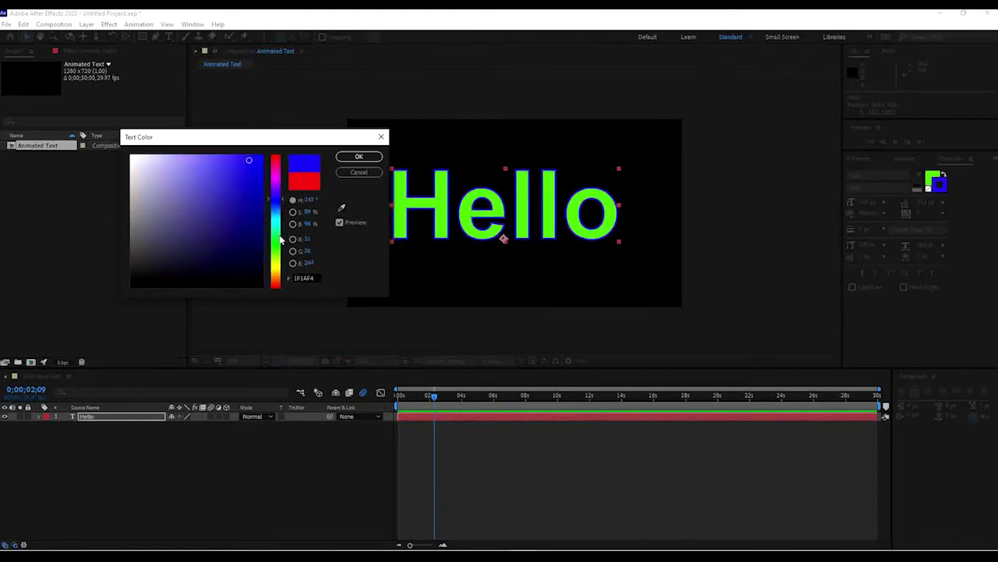
drag(277, 204, 278, 260)
click(183, 185)
click(225, 170)
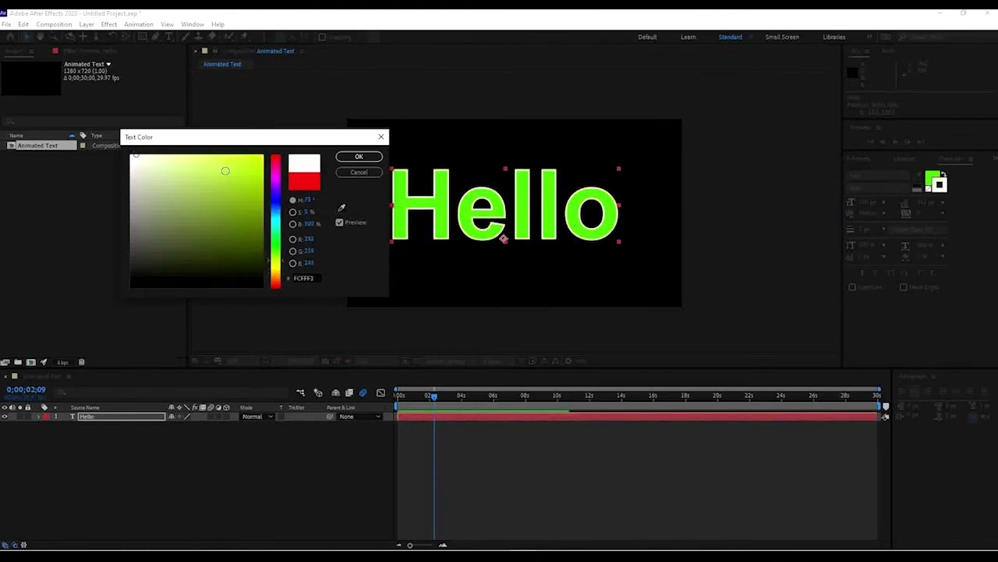
click(359, 156)
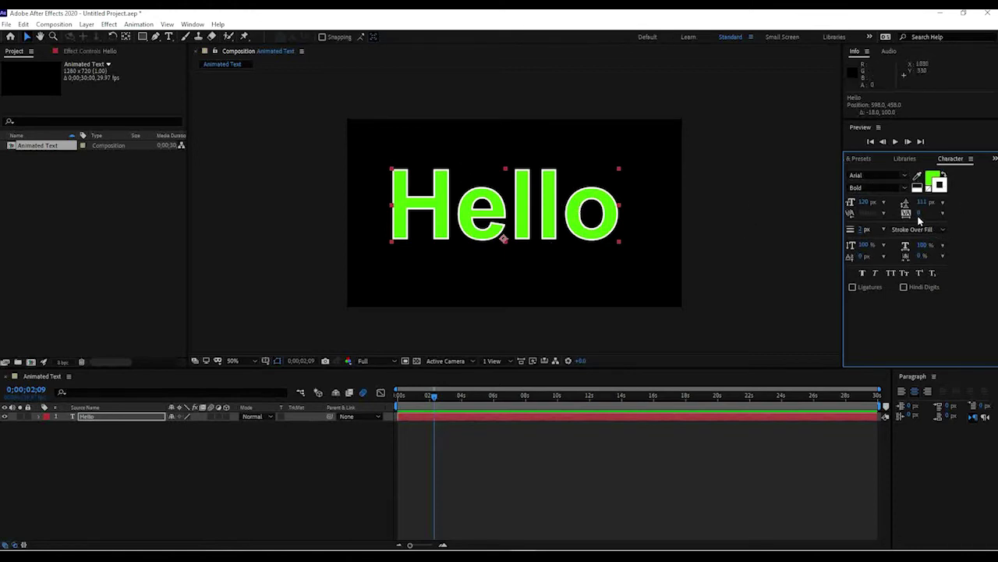
Step: Set the outline colour to black 000000 and adjust the stroke width
click(935, 182)
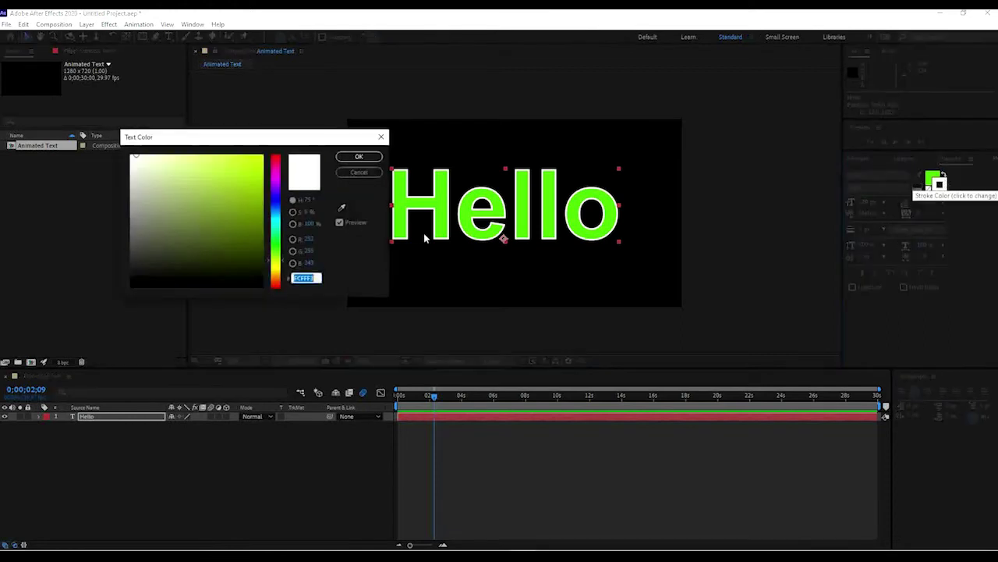
drag(244, 230, 320, 344)
click(358, 156)
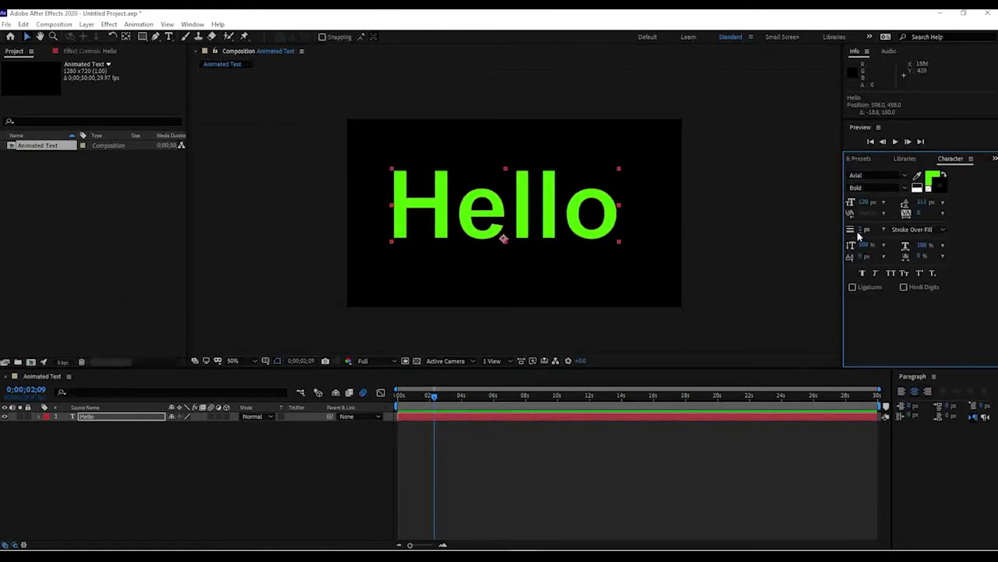
mouse_move(862, 233)
mouse_down()
mouse_move(893, 232)
mouse_move(856, 229)
mouse_up()
Step: Set Hello's stroke to None and enlarge the text
click(935, 191)
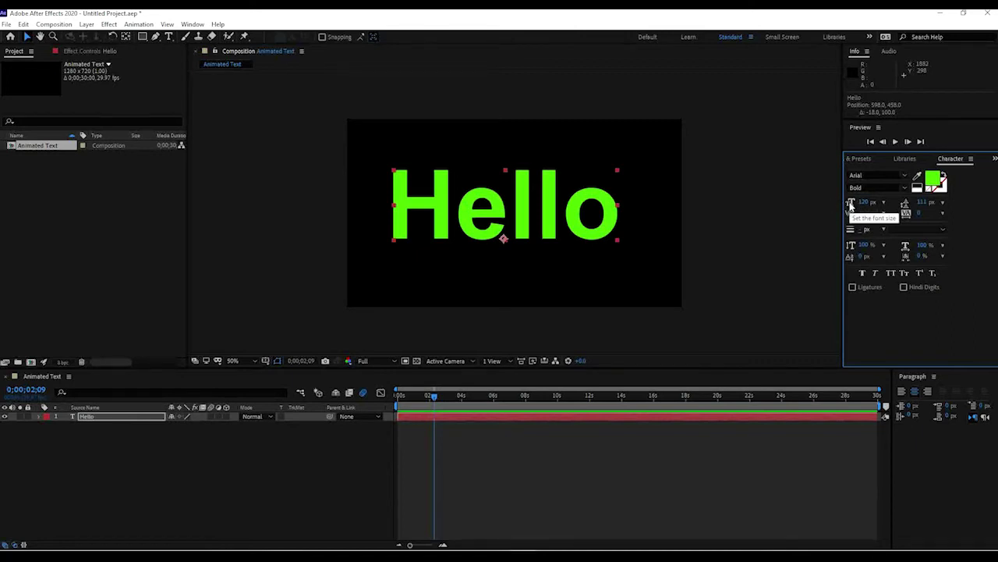
mouse_move(858, 201)
mouse_down()
mouse_move(877, 197)
mouse_move(841, 198)
mouse_up()
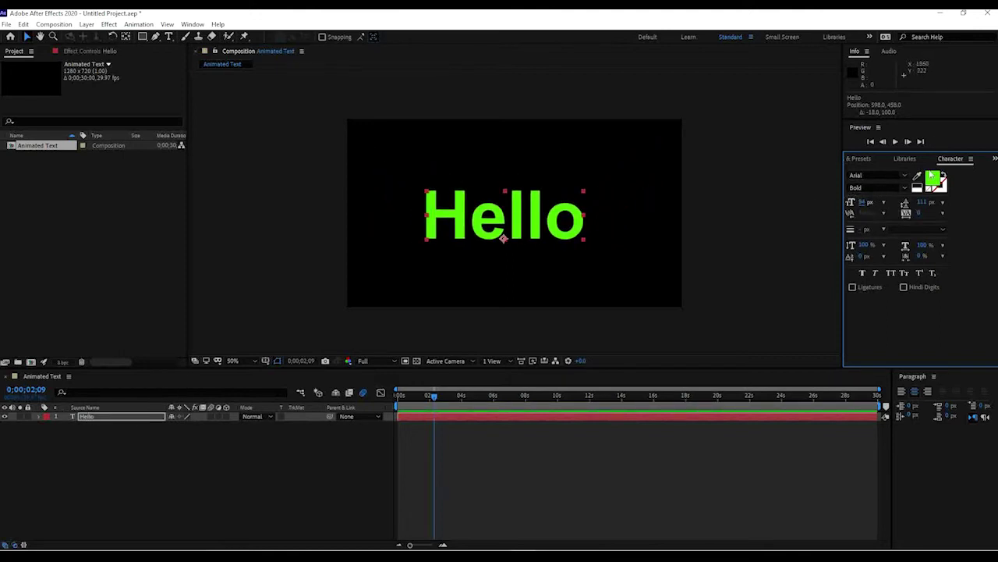
mouse_move(868, 206)
mouse_down()
mouse_move(874, 194)
mouse_move(855, 200)
mouse_move(872, 201)
mouse_up()
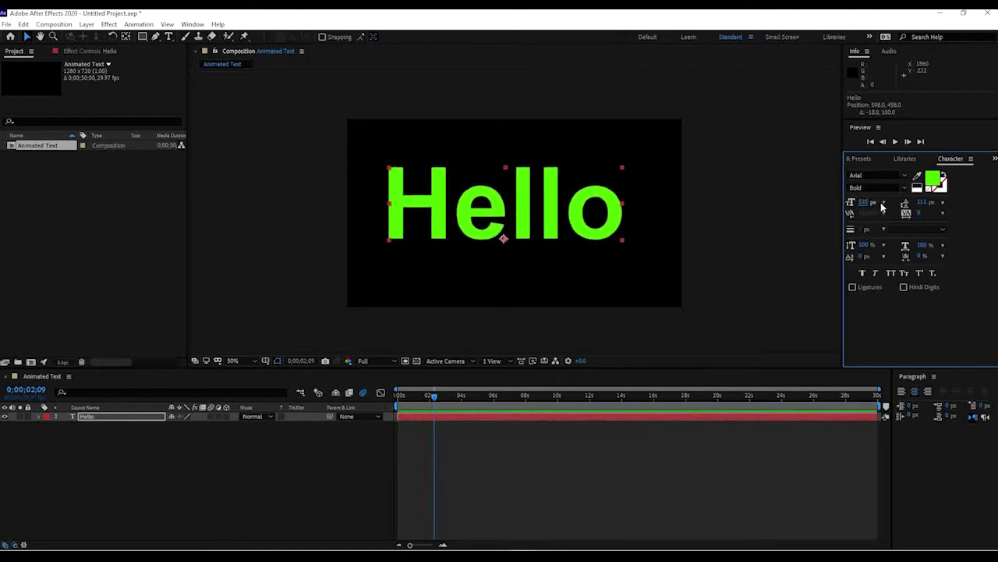
Step: Size Hello at 117 px, adjust its leading, and set tracking to -29
click(884, 203)
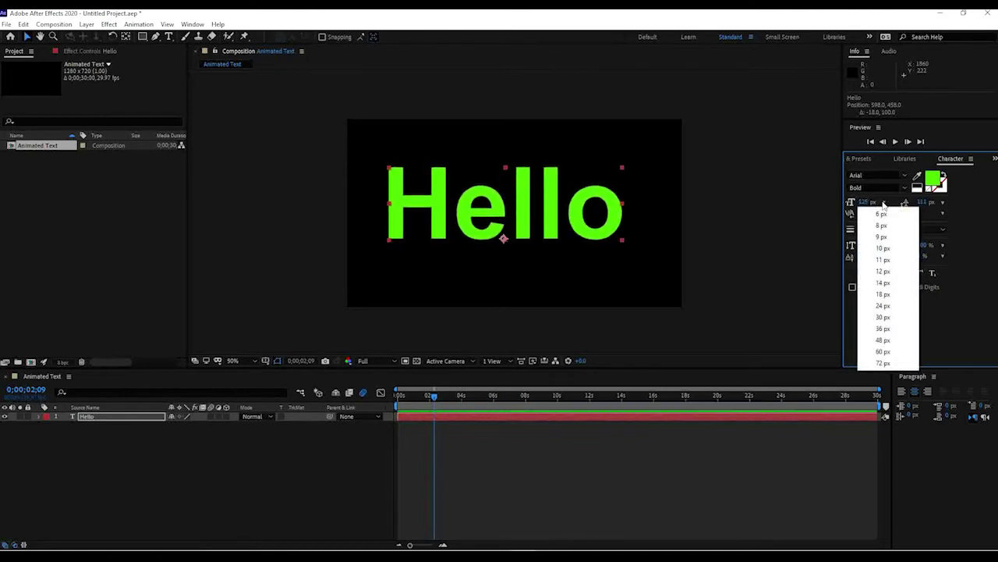
click(883, 317)
drag(864, 204, 901, 208)
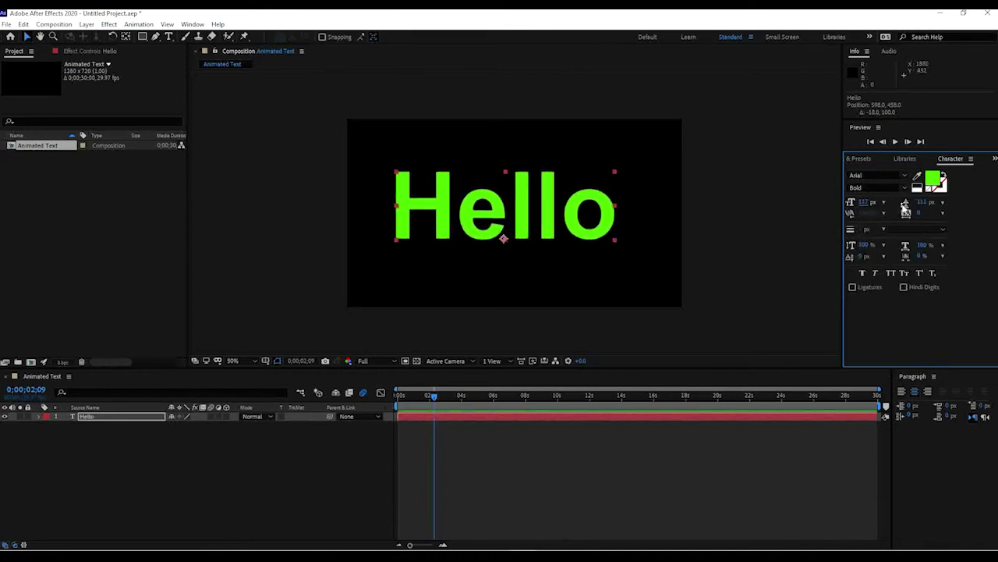
mouse_move(924, 202)
mouse_down()
mouse_move(940, 201)
mouse_move(928, 202)
mouse_up()
mouse_move(916, 212)
mouse_down()
mouse_move(932, 212)
mouse_move(903, 211)
mouse_move(956, 212)
mouse_move(751, 216)
mouse_move(996, 213)
mouse_move(914, 225)
mouse_up()
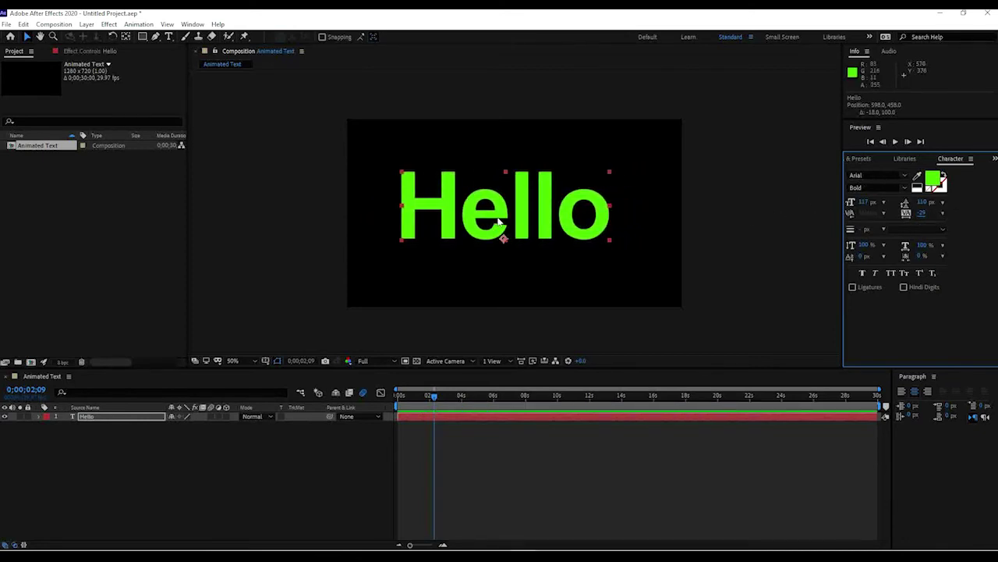
Step: Add a second line reading 'hi' under Hello, then scrub the font size smaller
click(563, 231)
key(t)
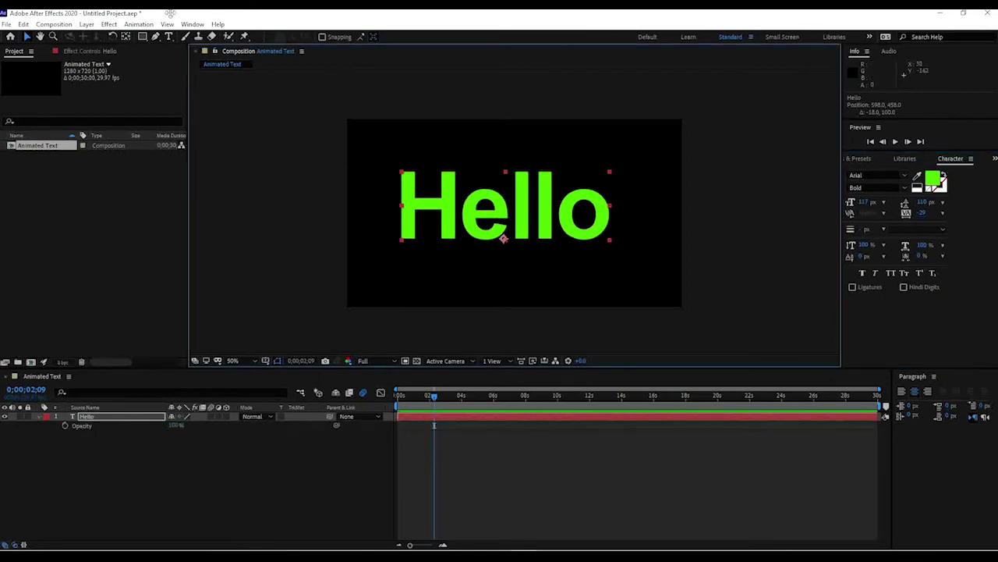
click(169, 36)
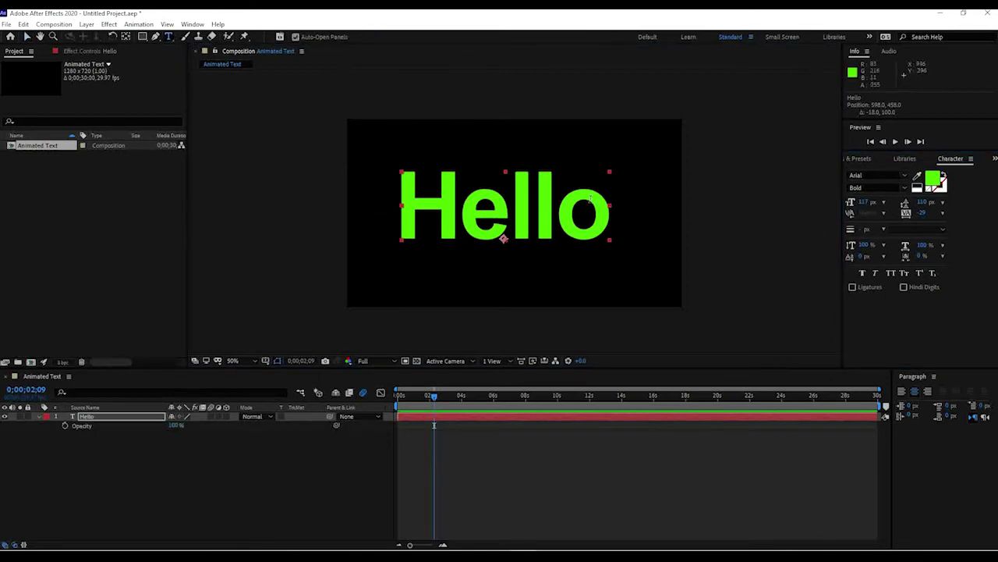
click(555, 200)
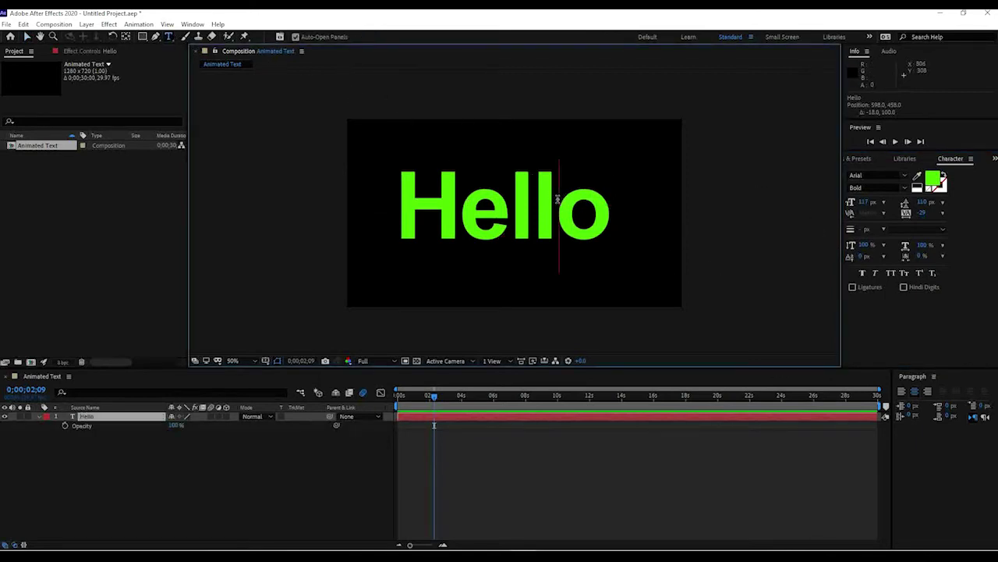
key(Return)
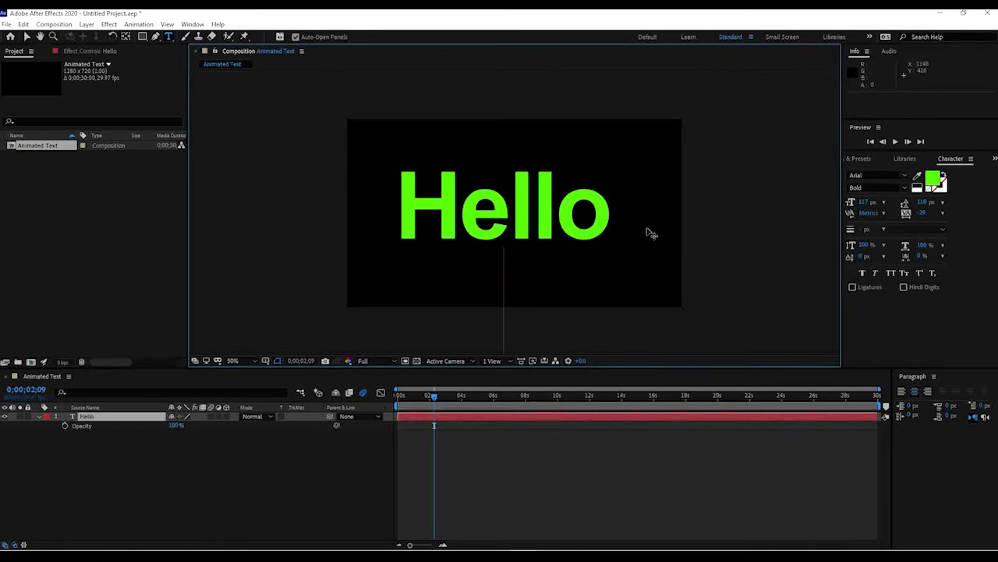
text(hi)
key(Escape)
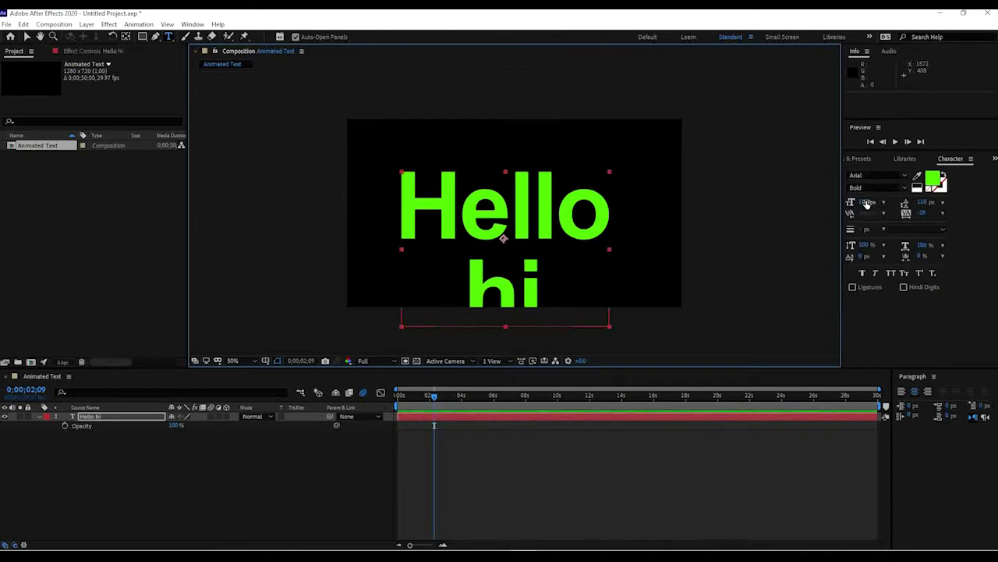
drag(865, 202, 823, 200)
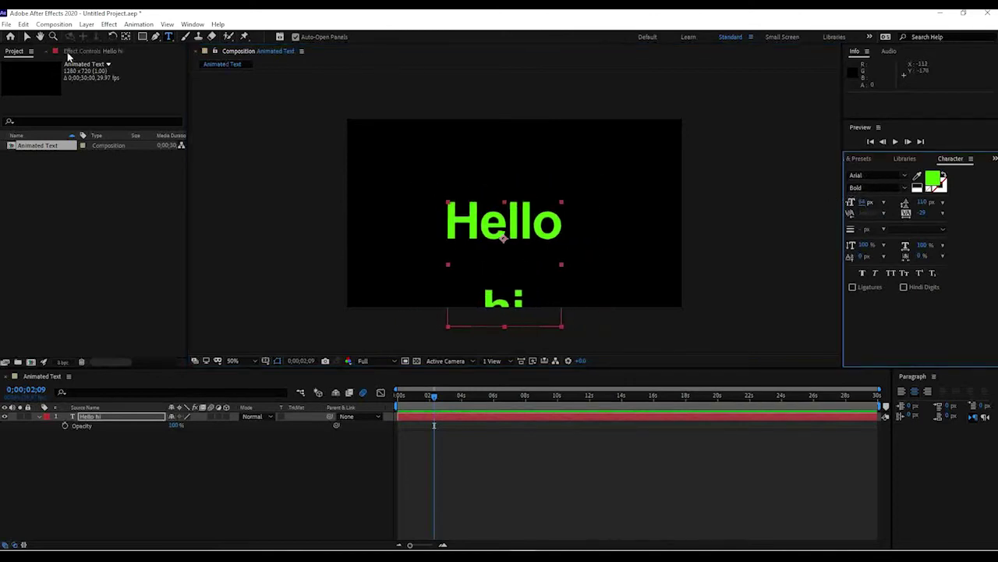
Step: Raise the text block and tighten the leading so hi sits close under Hello
click(27, 37)
drag(503, 227, 500, 167)
drag(927, 205, 905, 195)
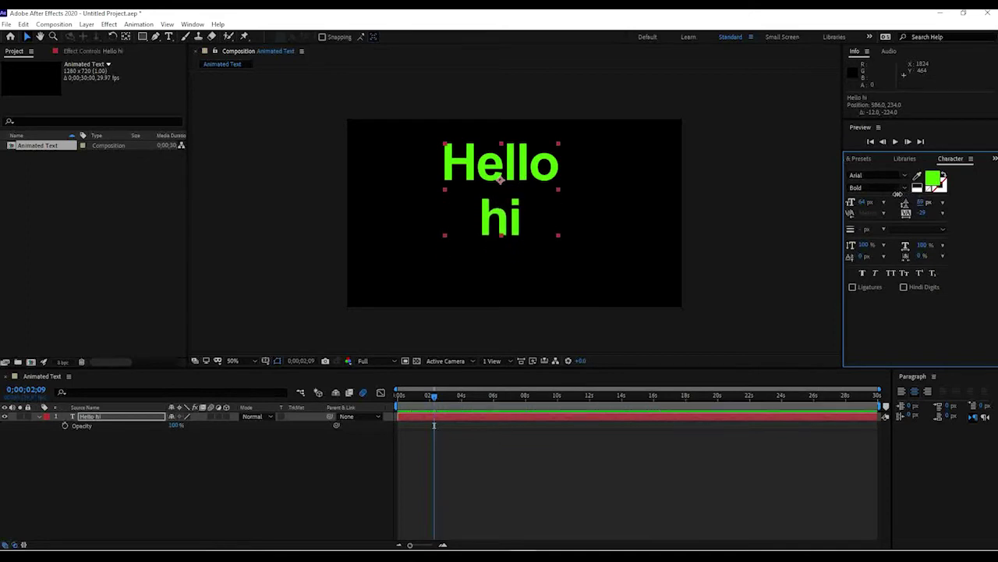
mouse_move(452, 160)
mouse_down()
mouse_move(462, 166)
mouse_move(454, 169)
mouse_up()
Step: Set vertical scale 102%, horizontal scale 119% and 11 px baseline shift, then try tsume
mouse_move(865, 244)
mouse_down()
mouse_move(893, 243)
mouse_move(862, 243)
mouse_up()
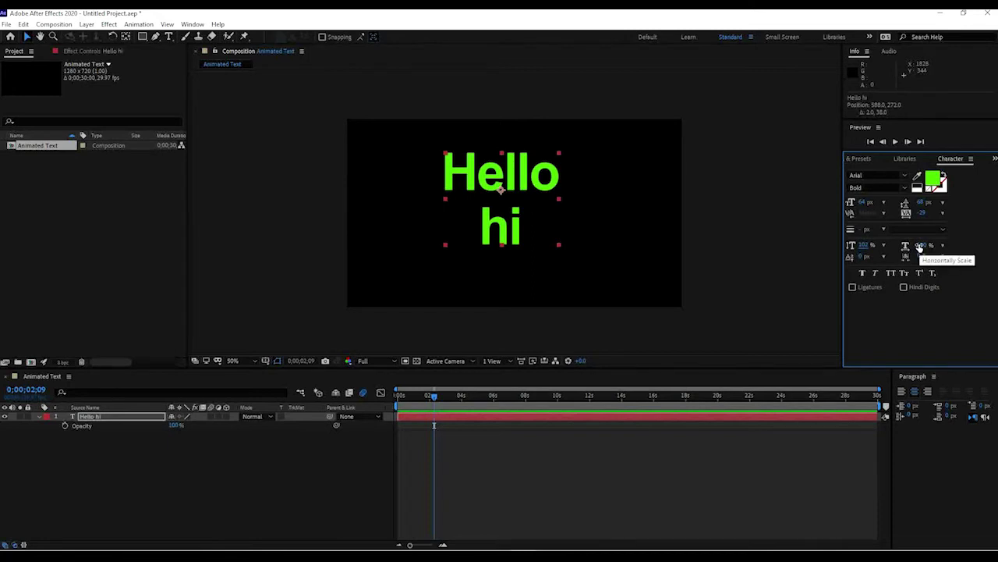
mouse_move(920, 245)
mouse_down()
mouse_move(953, 245)
mouse_move(925, 248)
mouse_up()
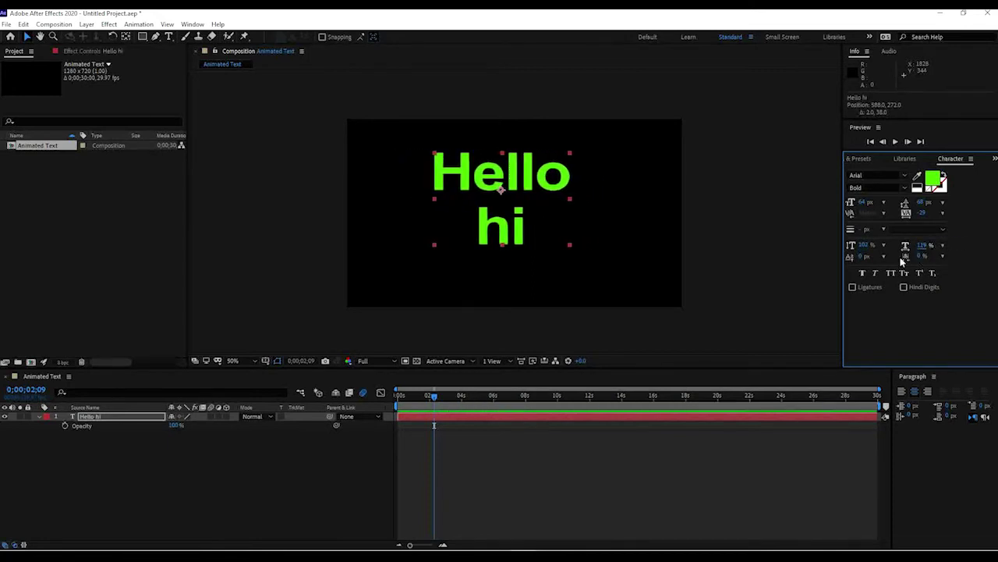
mouse_move(862, 257)
mouse_down()
mouse_move(873, 257)
mouse_move(854, 249)
mouse_move(885, 255)
mouse_move(862, 250)
mouse_up()
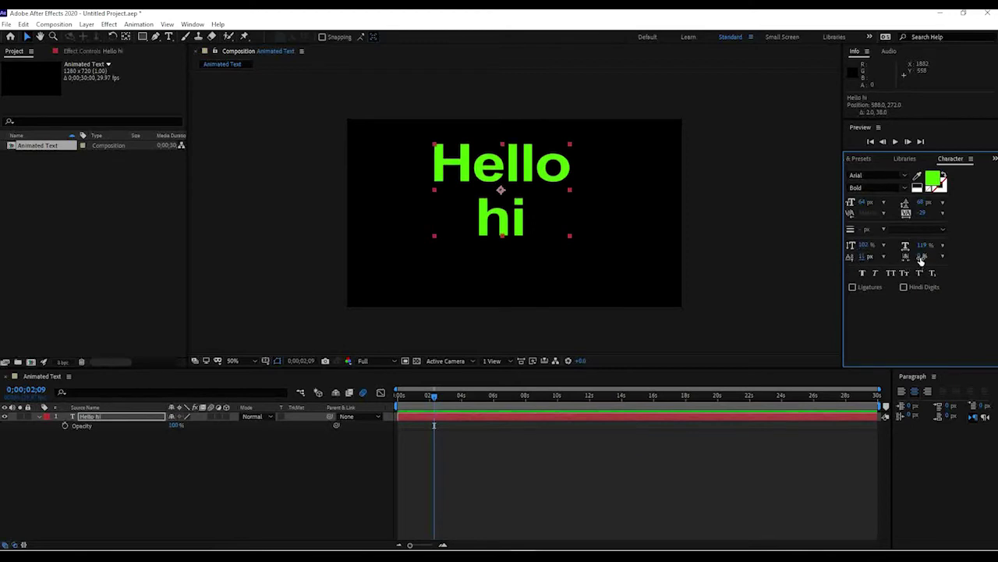
drag(921, 261, 894, 273)
Step: Turn on Faux Bold and toggle All Caps on and back off
click(861, 274)
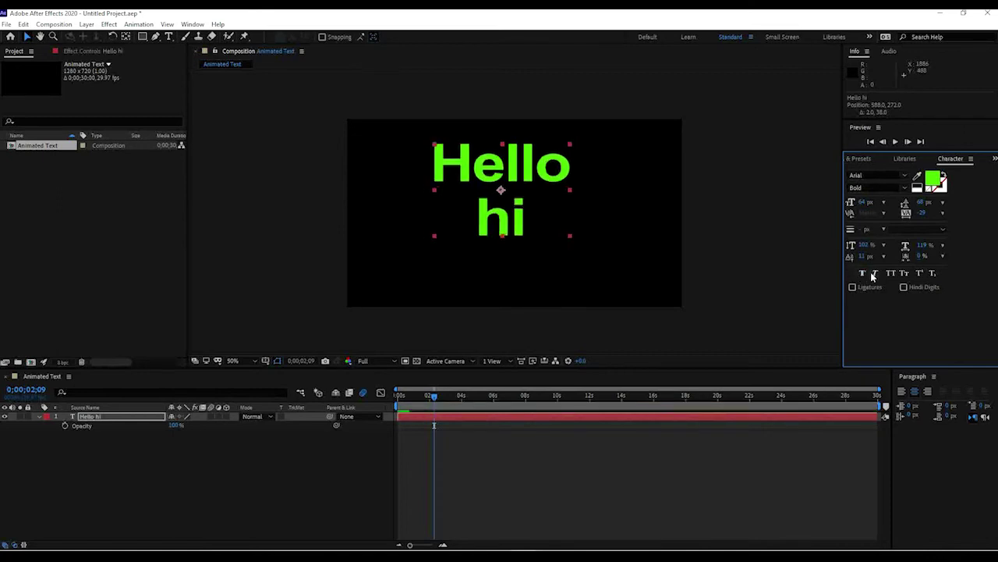
click(890, 274)
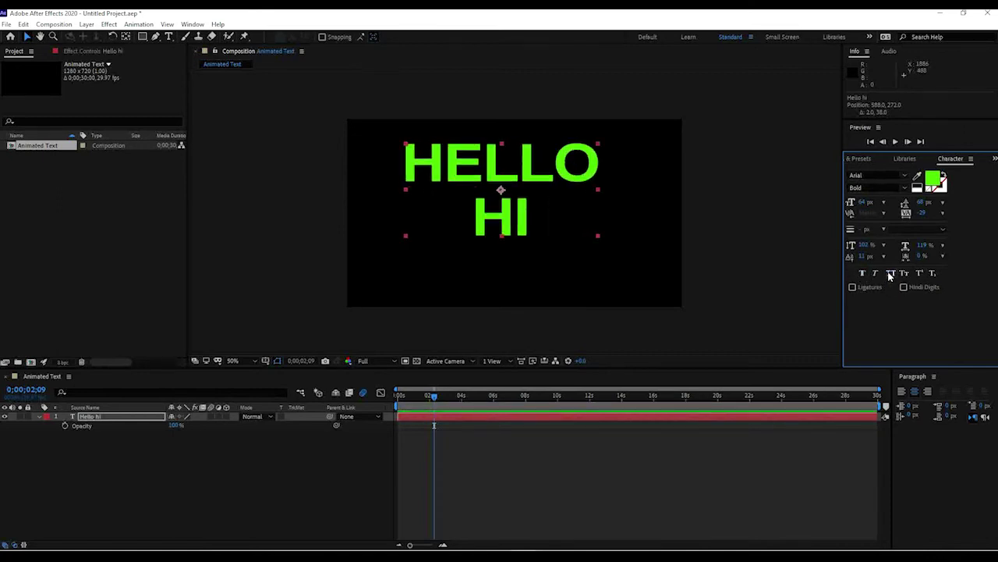
click(890, 274)
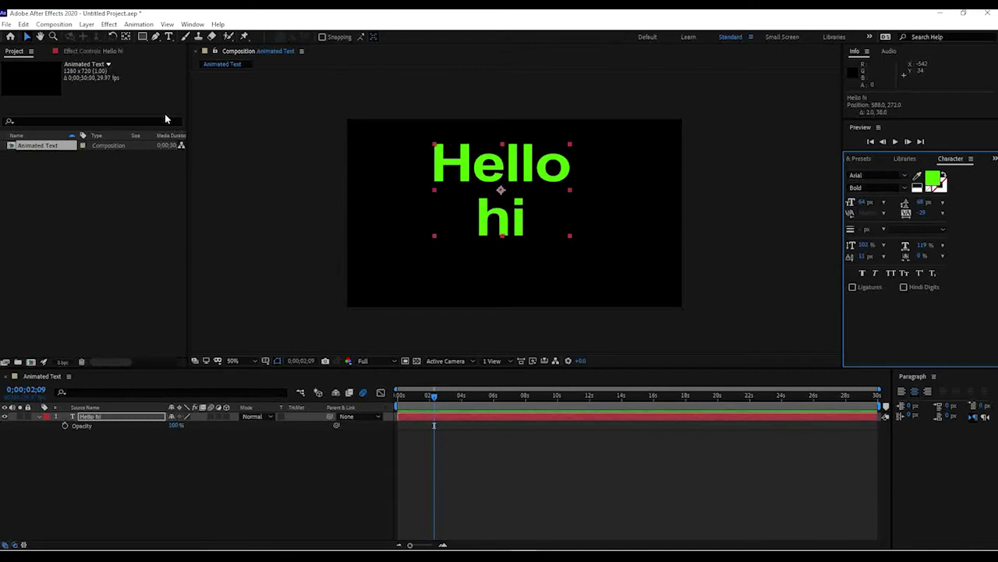
click(26, 39)
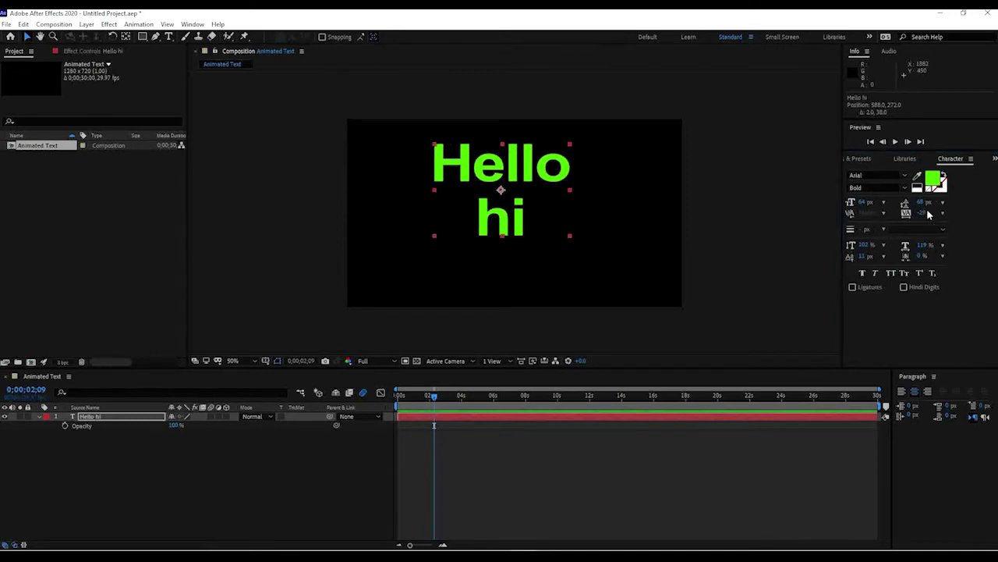
Step: Try the Bahnschrift and Castellar fonts, then settle on Copperplate Gothic Bold
click(901, 176)
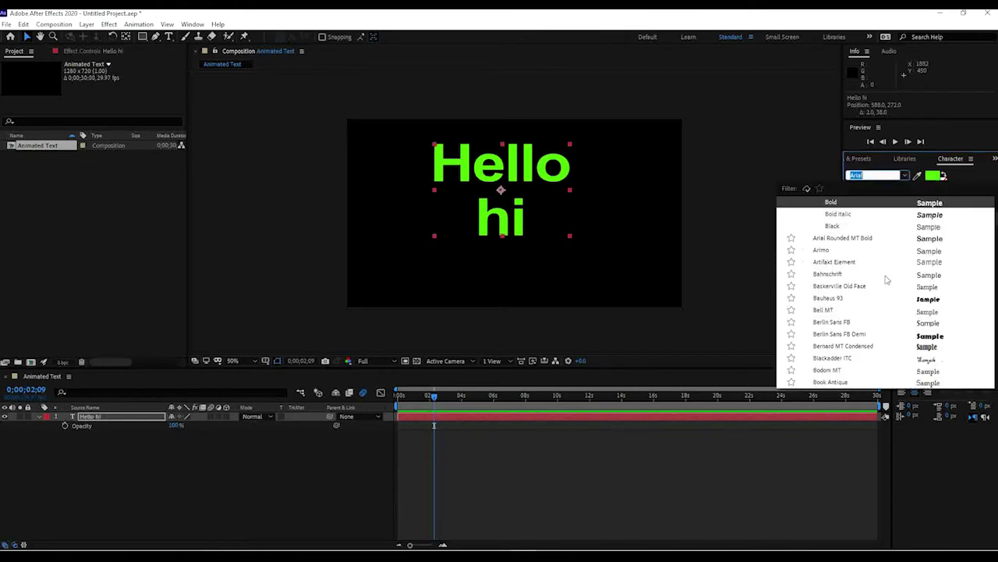
click(935, 275)
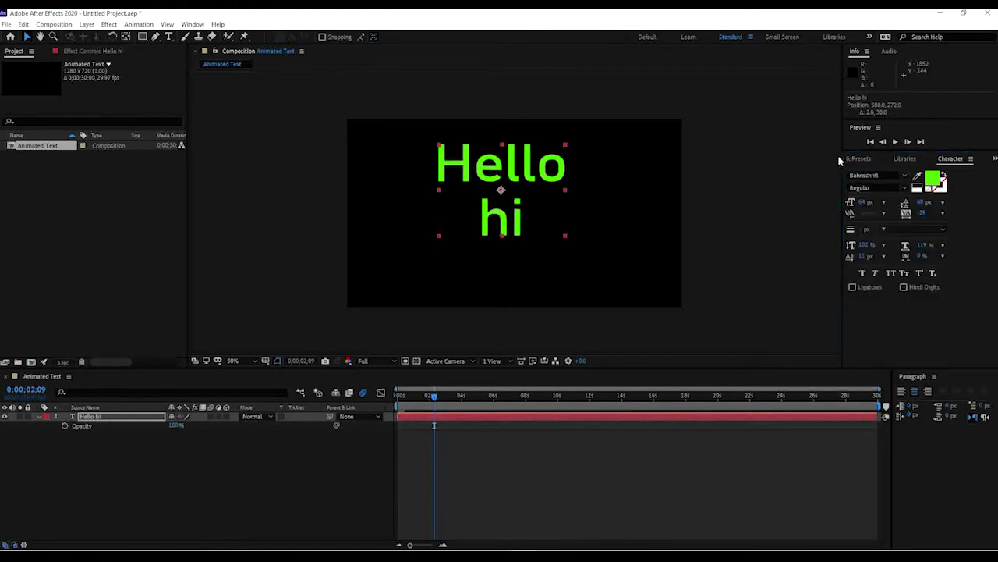
click(907, 178)
scroll(942, 297, down, 4)
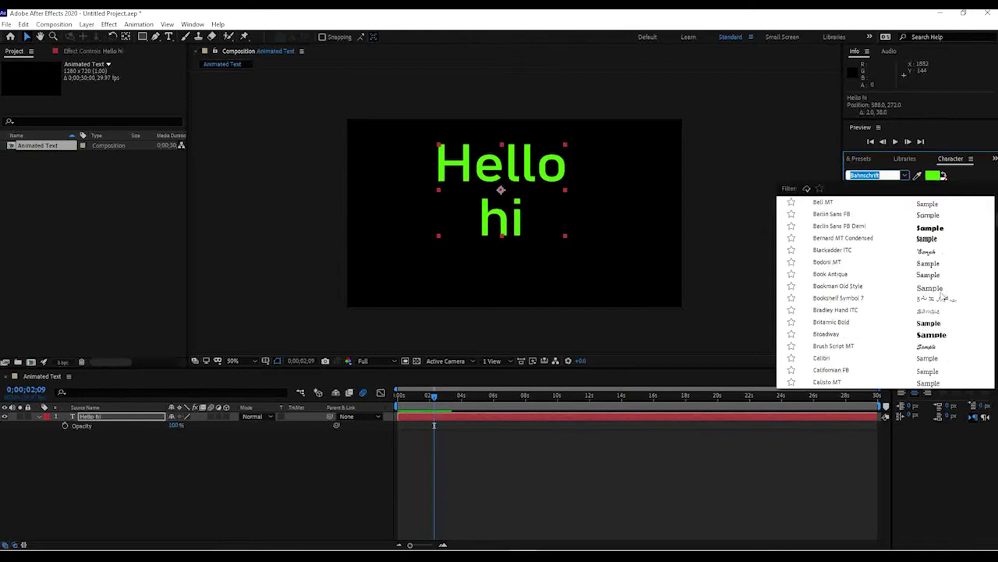
scroll(956, 301, down, 3)
click(949, 251)
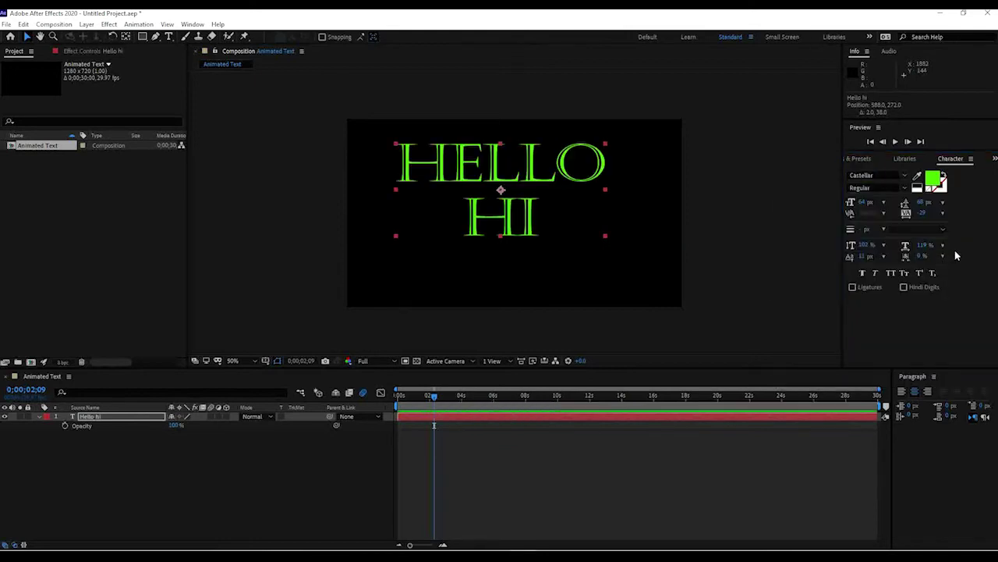
click(906, 176)
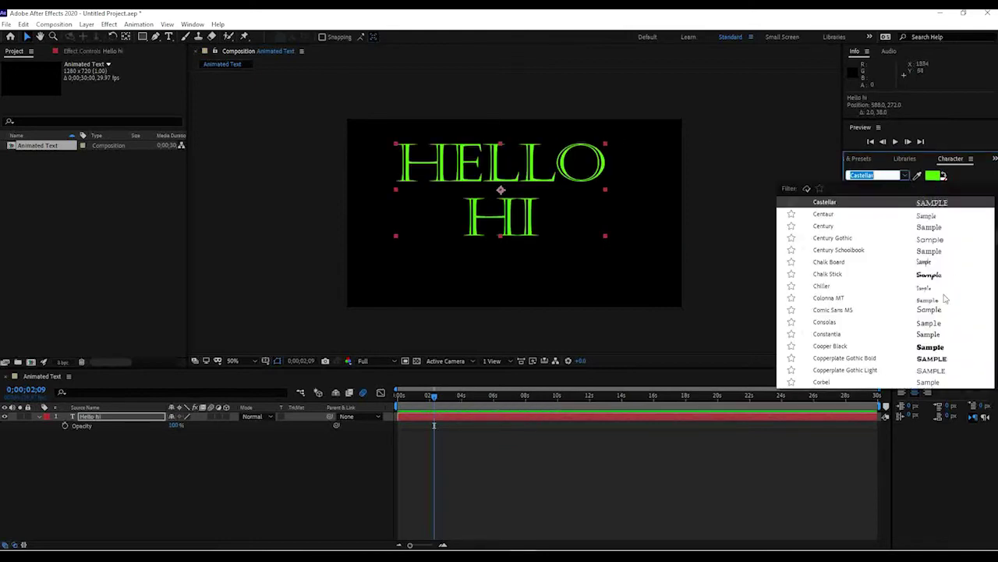
scroll(958, 304, down, 1)
click(943, 326)
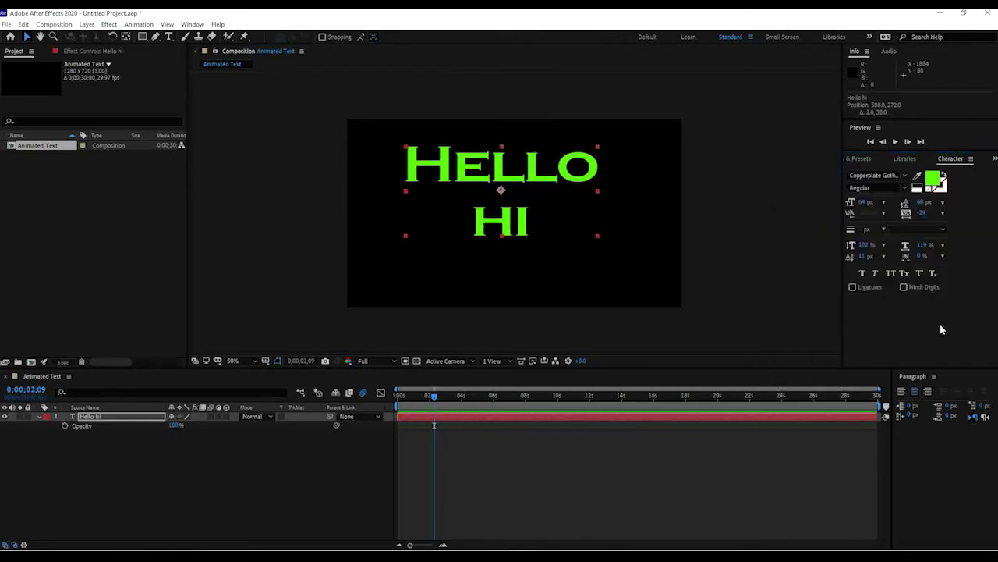
Step: Shift the HELLO HI text up slightly, then a little right to centre it
drag(536, 185, 538, 180)
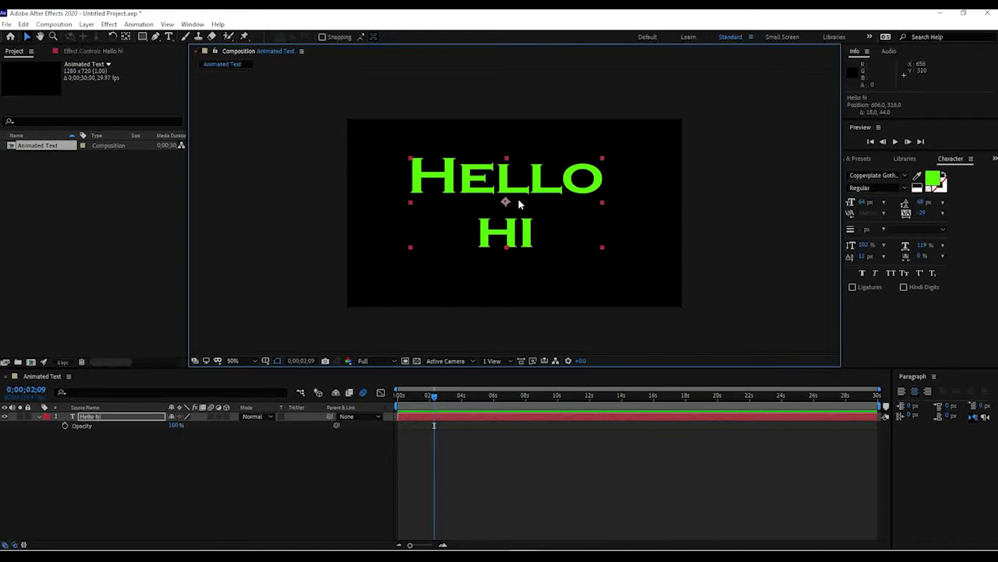
drag(499, 183, 507, 183)
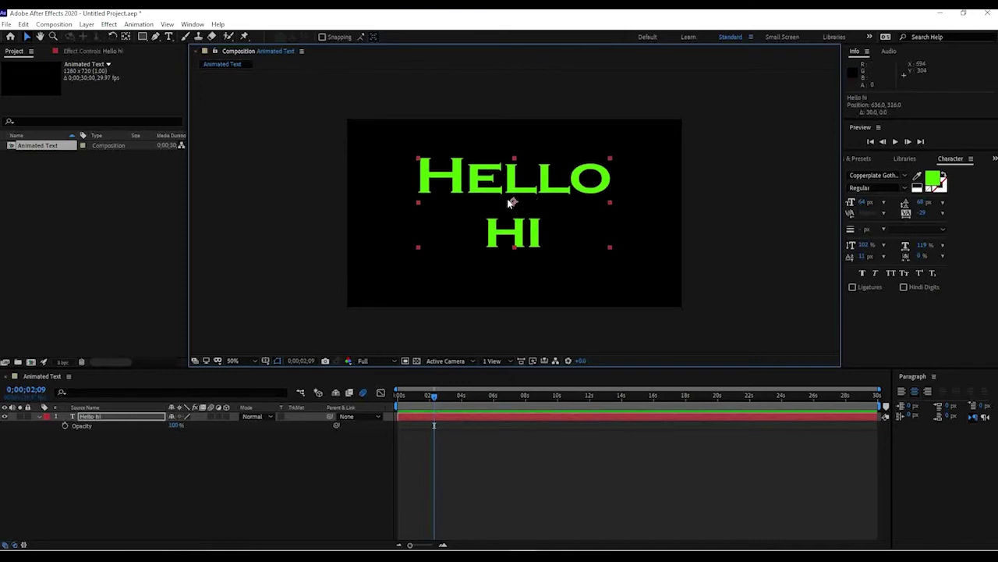
Step: Move the anchor onto the O, tilt the text about -8.4°, and shift it up-left to 874, 212
click(125, 38)
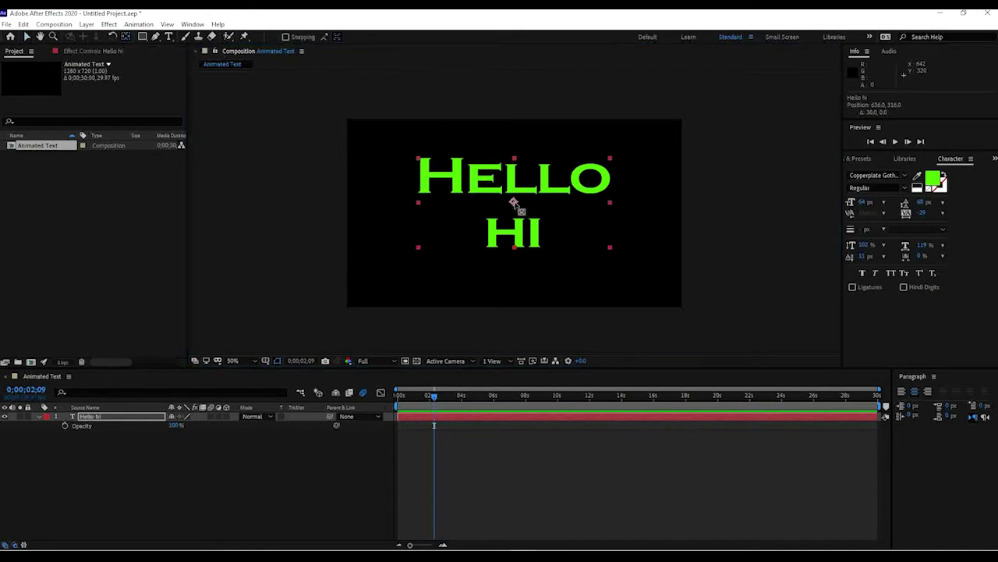
drag(513, 202, 597, 188)
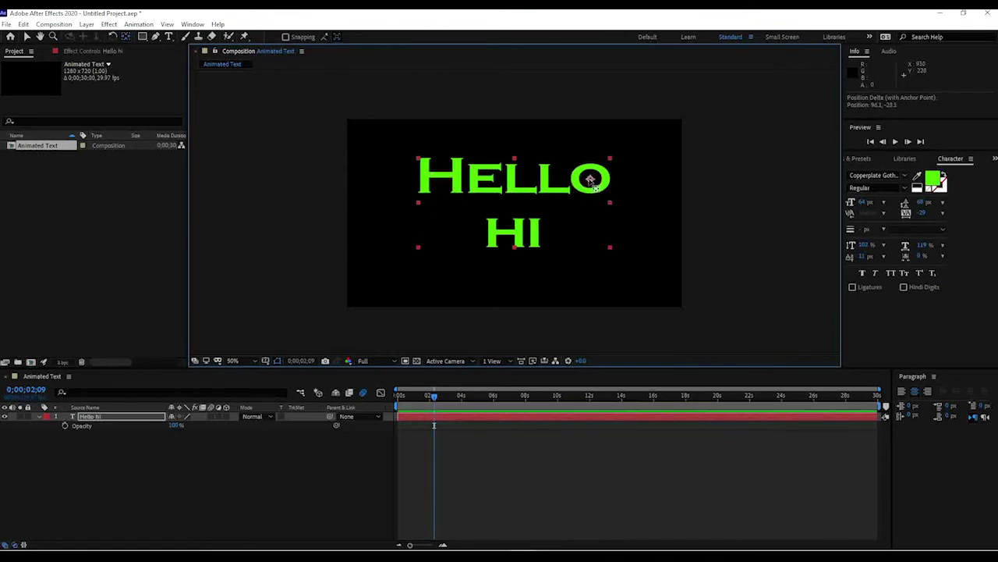
click(112, 37)
drag(498, 167, 526, 253)
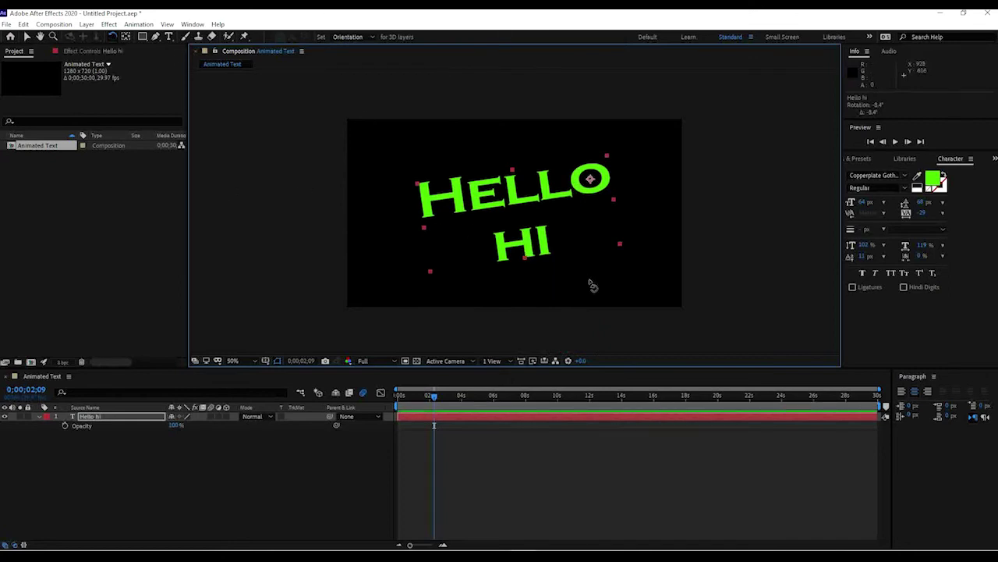
key(v)
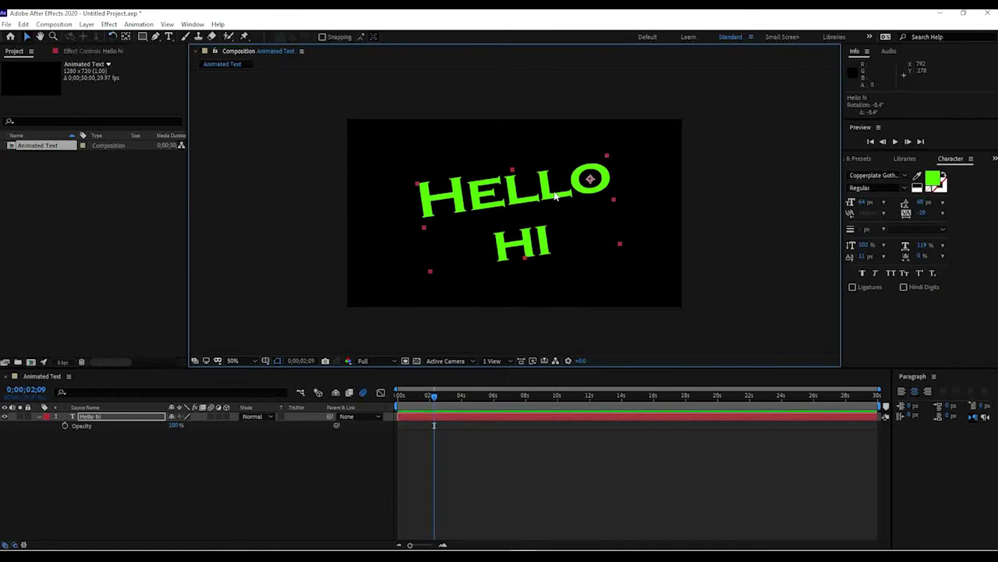
drag(537, 198, 521, 192)
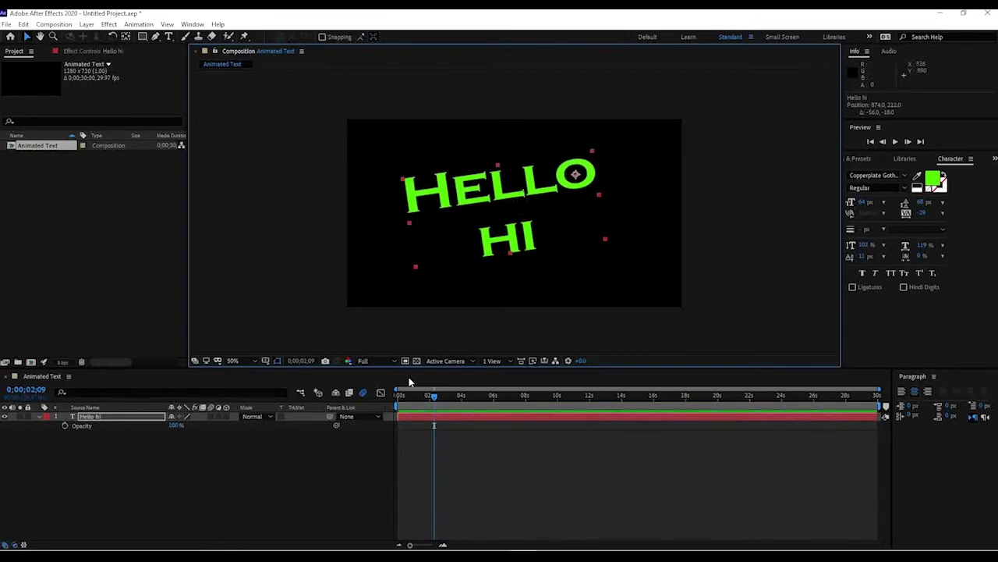
Step: Delete the HELLO HI layer and type a new Hello text layer
click(444, 420)
key(Delete)
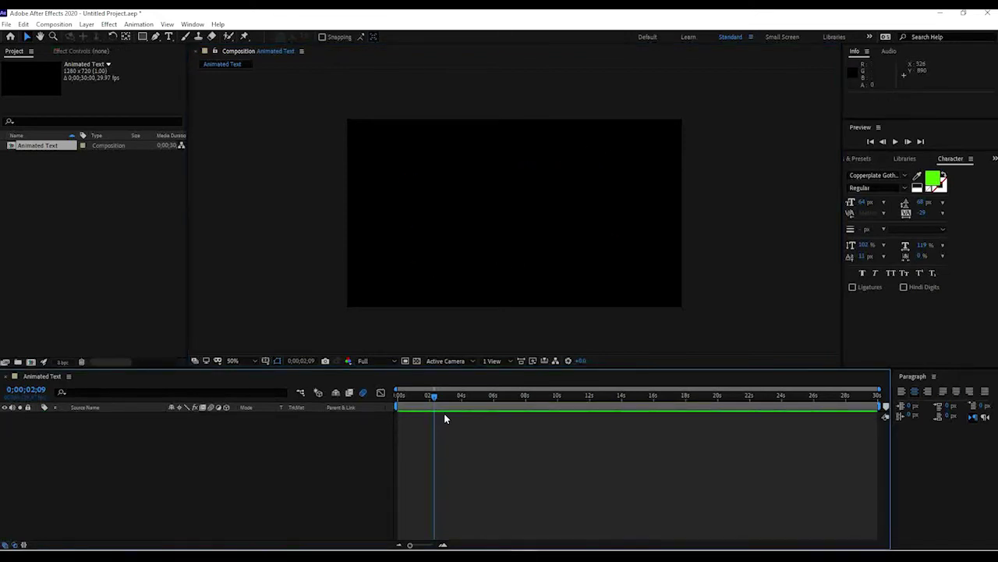
click(169, 37)
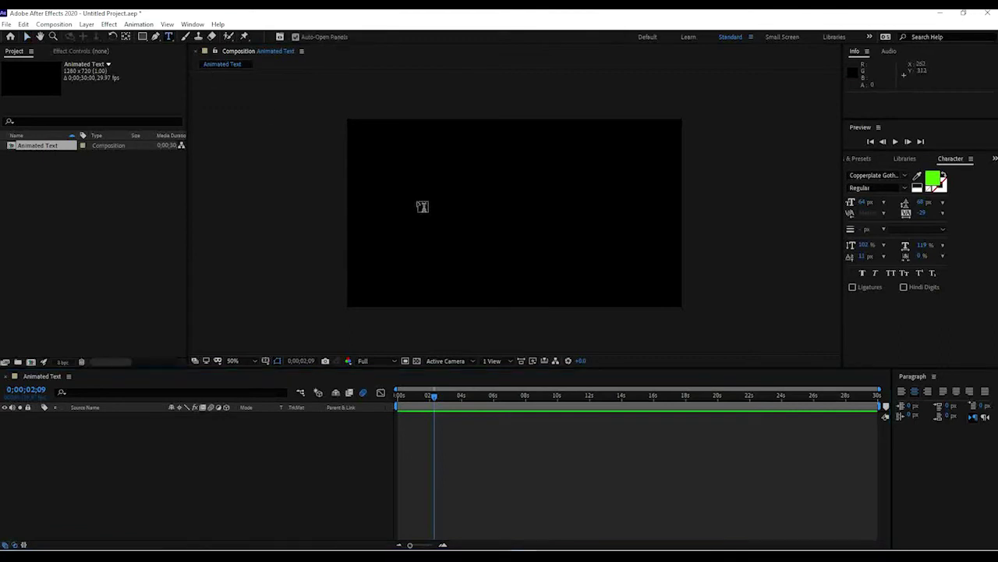
click(417, 201)
text(Hello)
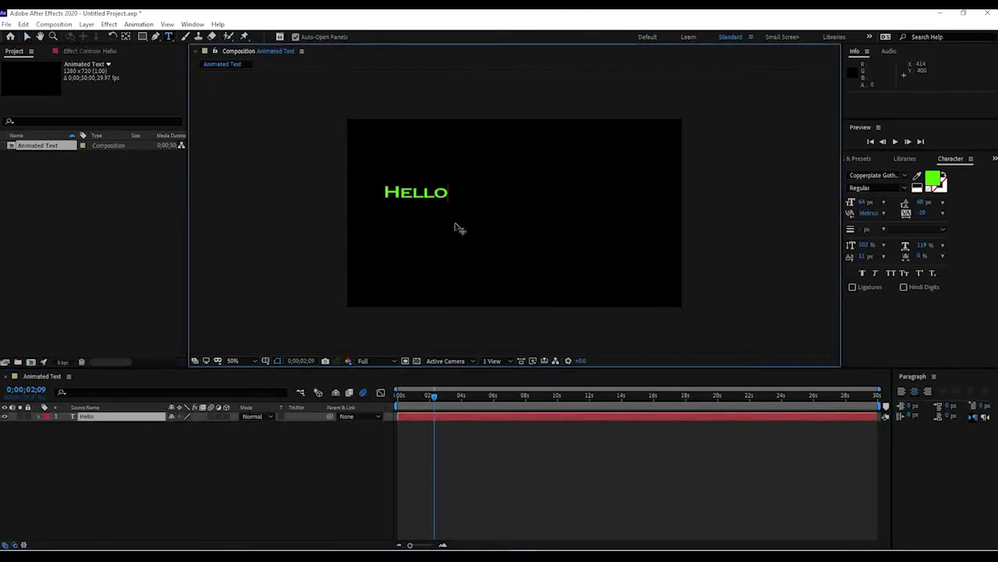
key(Escape)
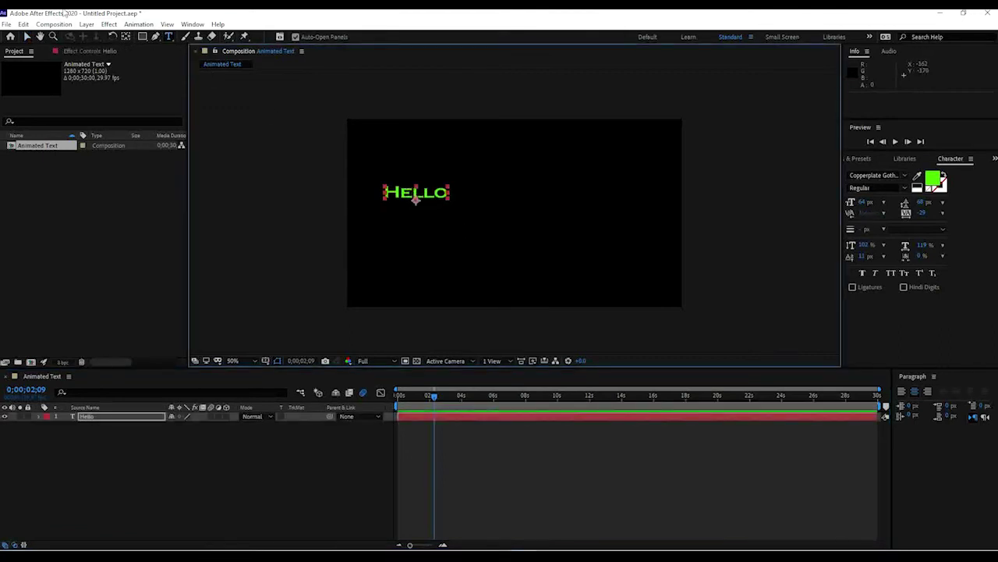
Step: Enlarge HELLO to about 170 px and centre it in the composition
click(25, 36)
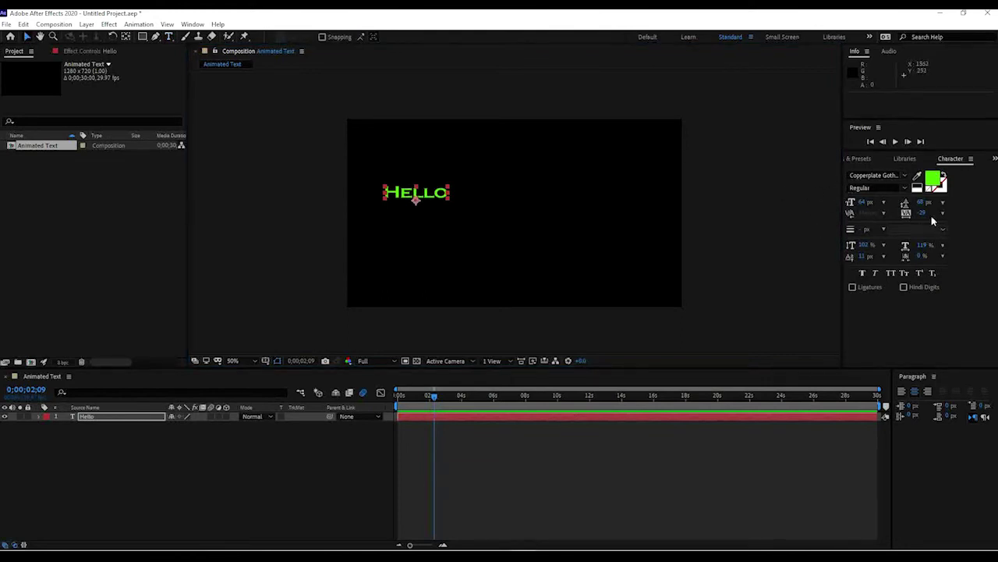
drag(435, 198, 503, 220)
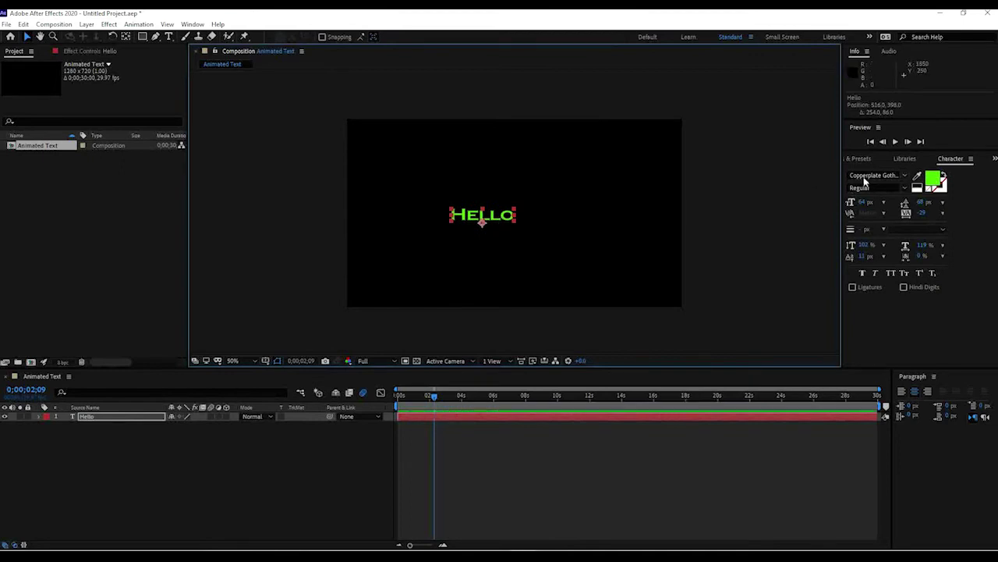
click(864, 203)
drag(864, 203, 914, 204)
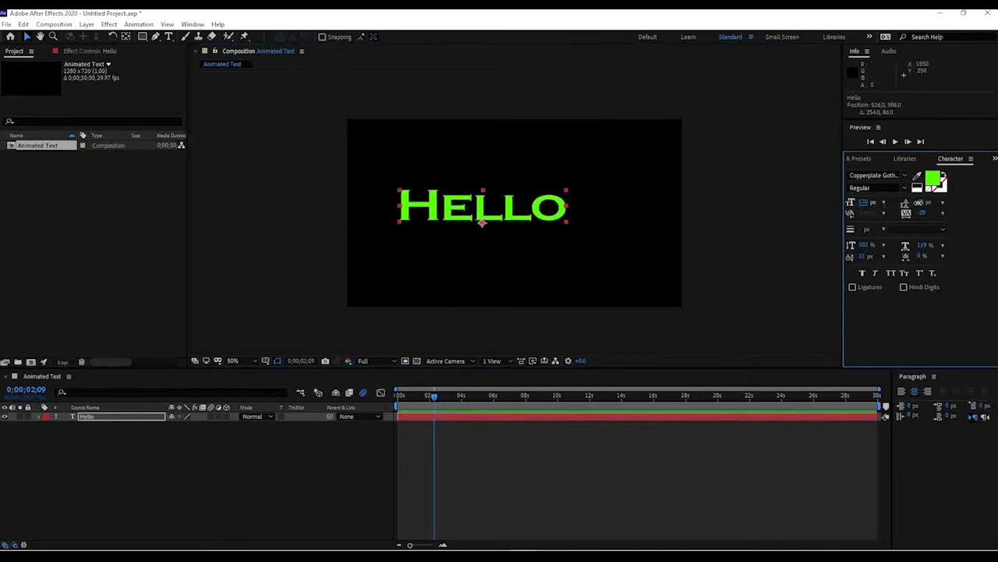
click(508, 217)
drag(508, 216, 545, 219)
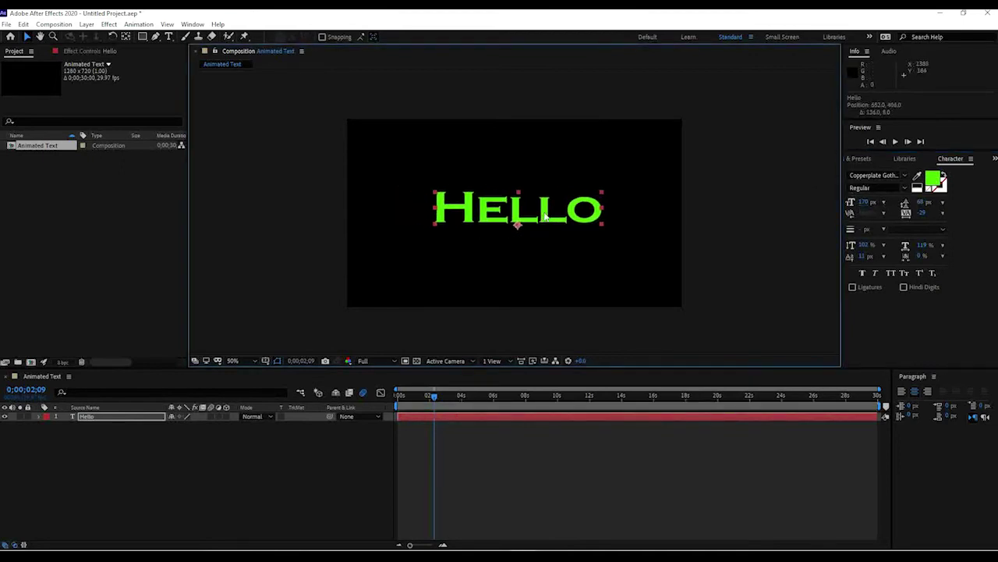
click(866, 158)
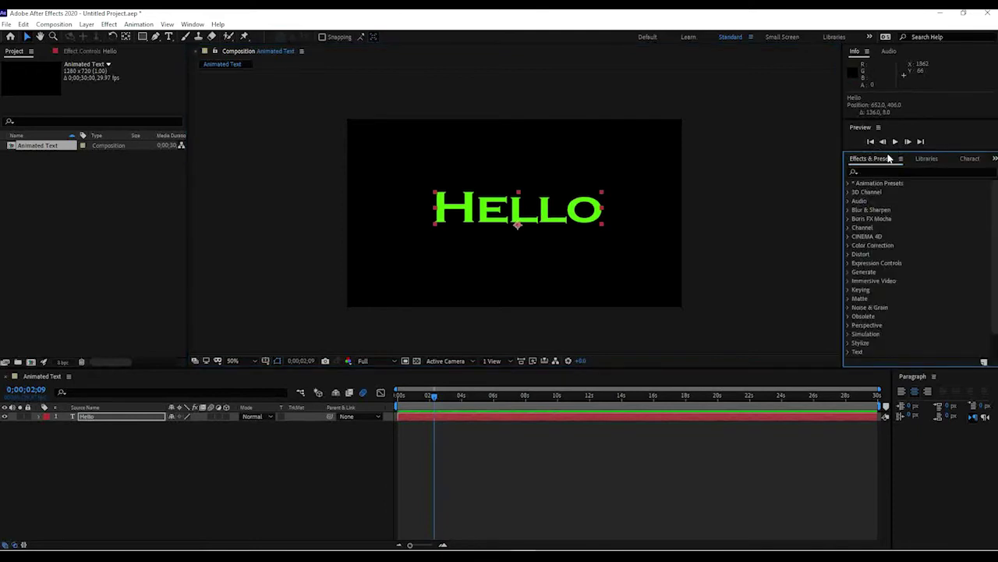
Step: Expand Animation Presets > Text in the Effects & Presets list
scroll(904, 257, down, 1)
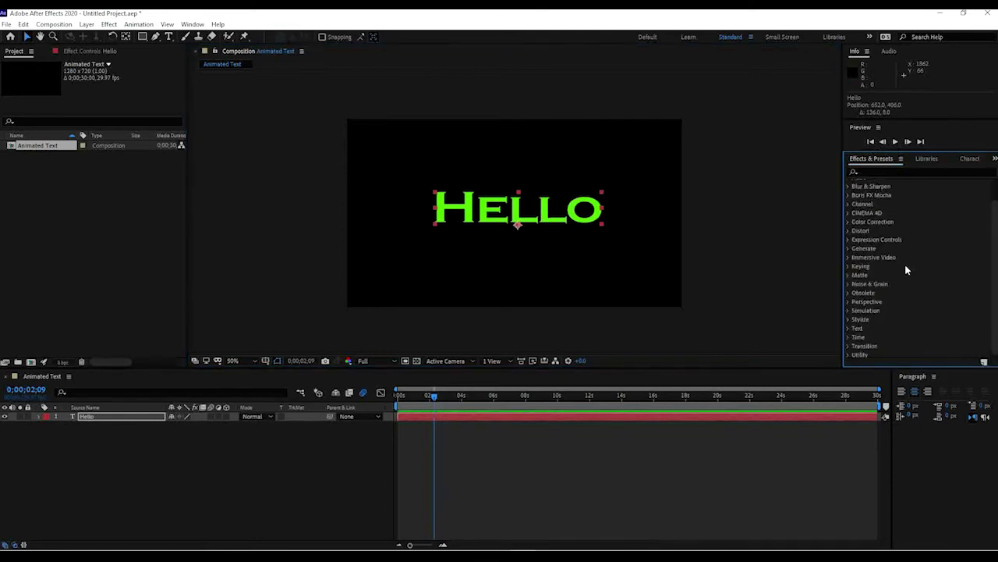
click(849, 328)
scroll(881, 332, down, 1)
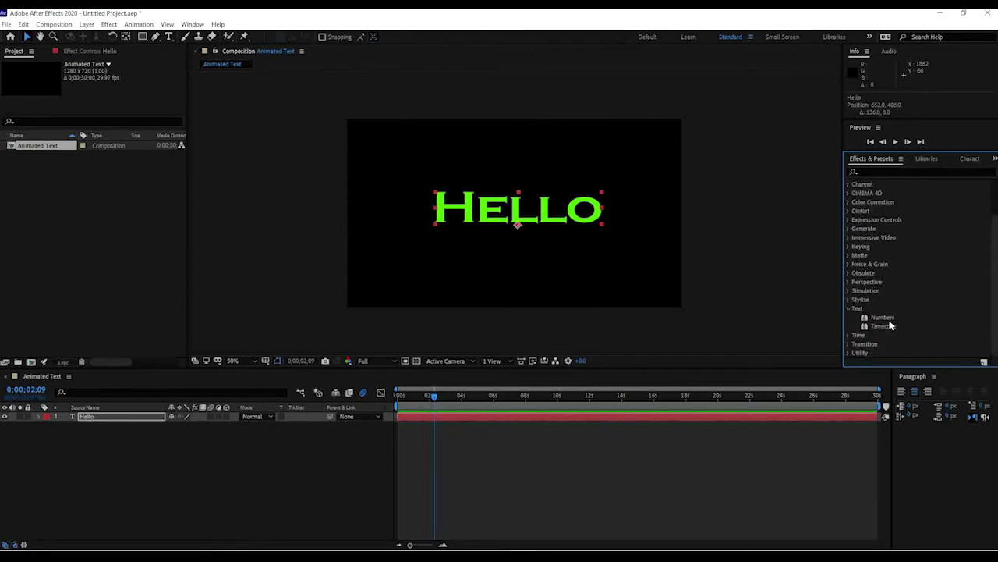
click(852, 309)
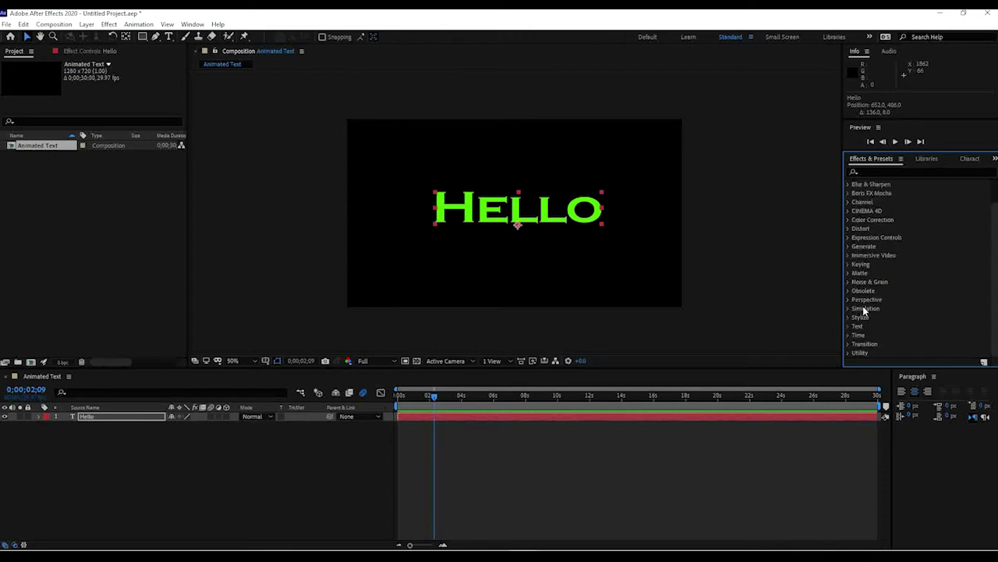
scroll(866, 300, up, 2)
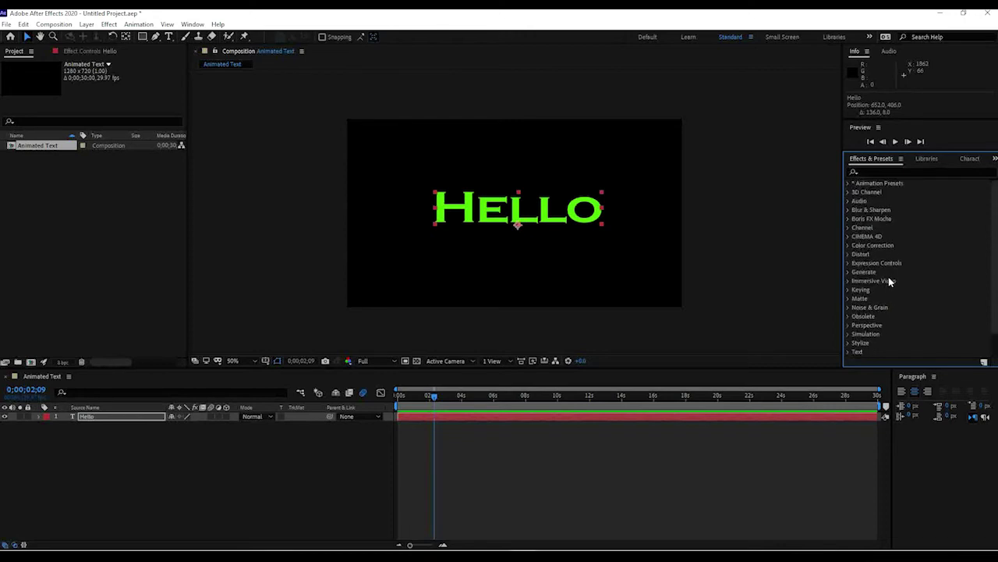
click(850, 183)
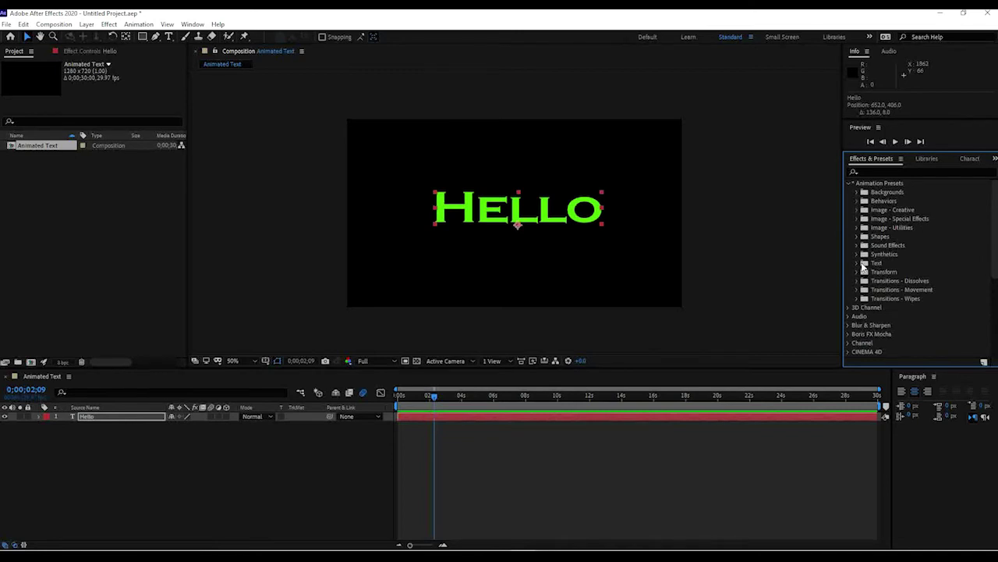
click(858, 264)
scroll(881, 226, down, 2)
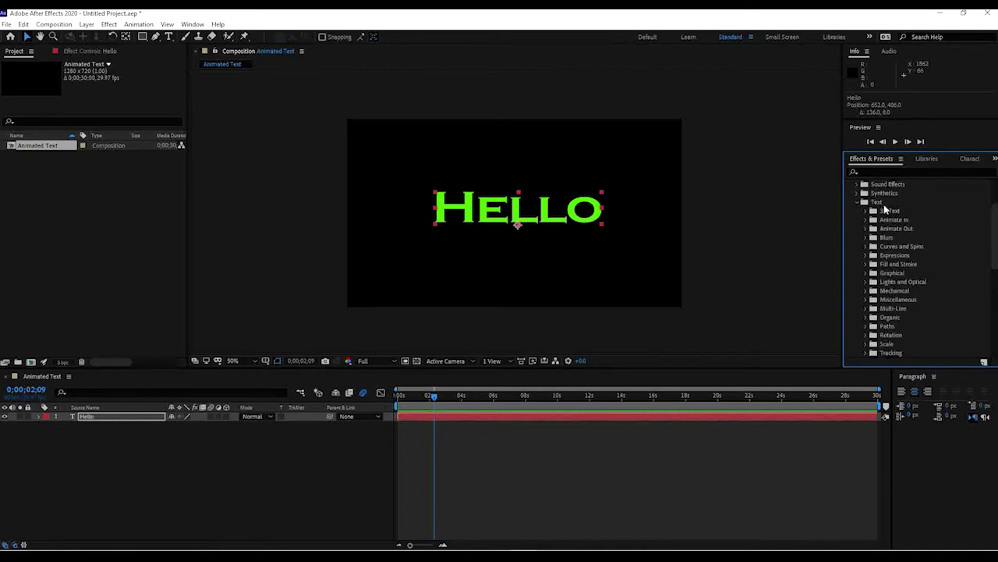
scroll(897, 250, down, 1)
scroll(905, 270, up, 1)
Step: Set the current time to 2 seconds and drag Animate In > Center Spiral onto the Hello layer
drag(421, 395, 443, 394)
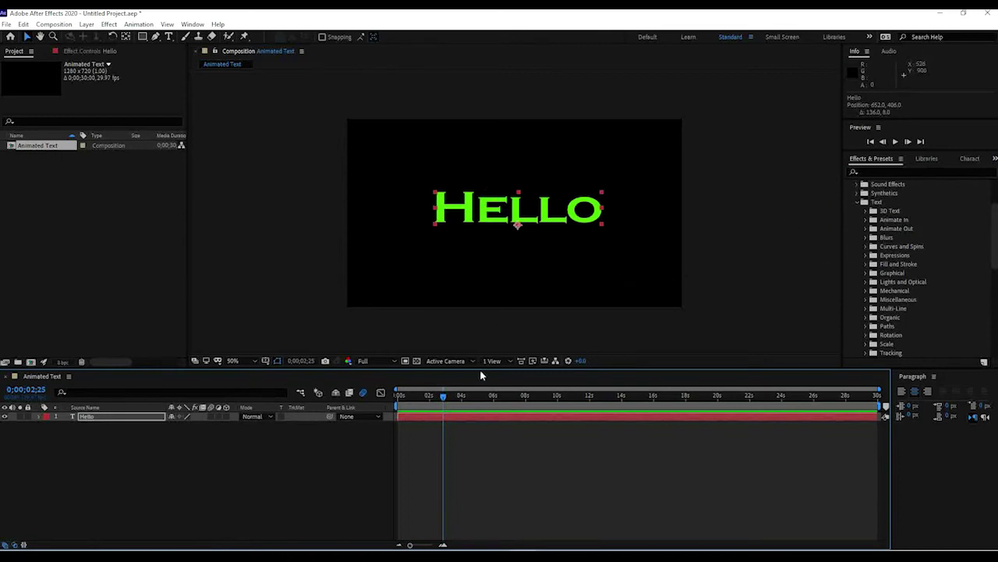
drag(436, 400, 429, 397)
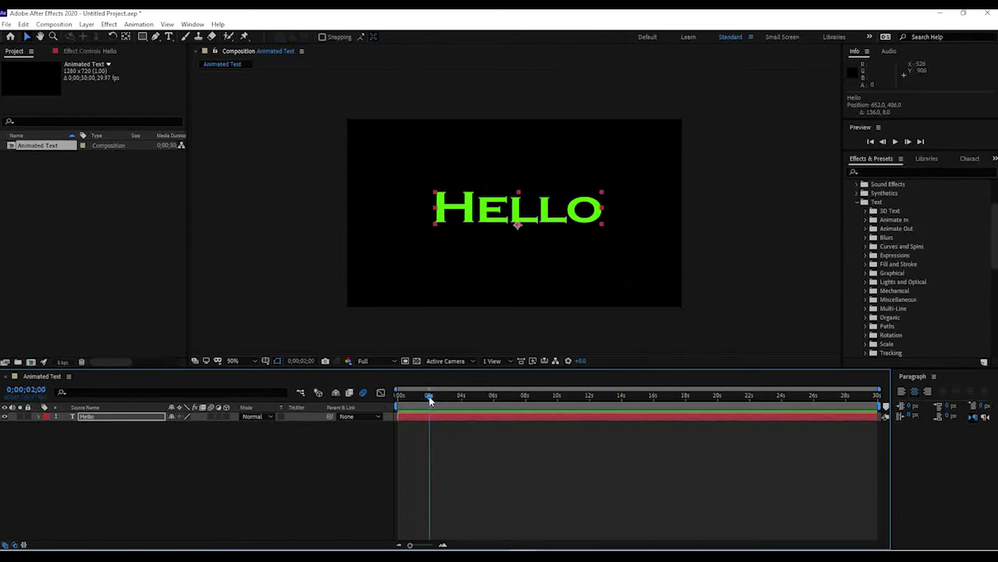
click(873, 227)
click(866, 221)
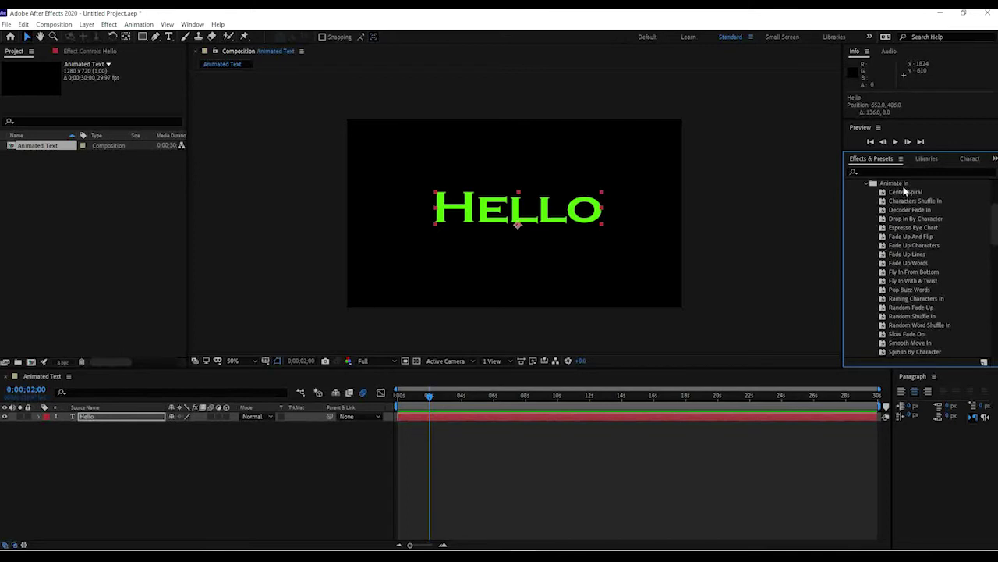
drag(908, 195, 451, 424)
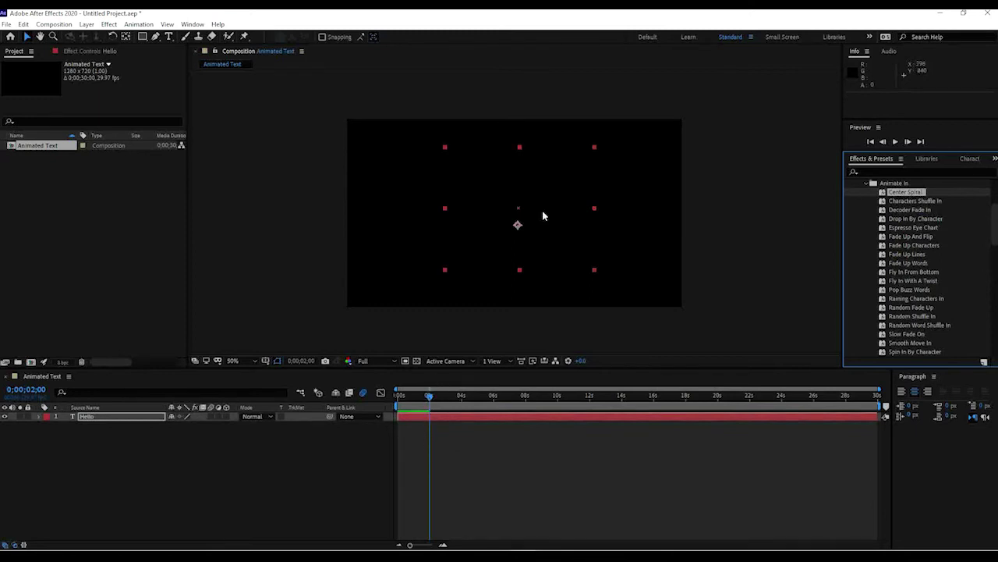
click(391, 396)
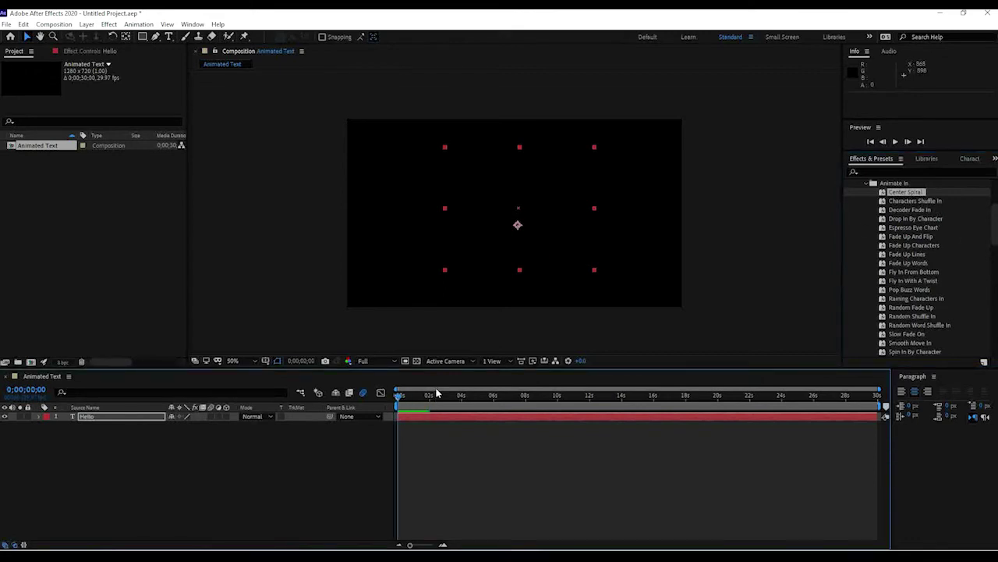
key(space)
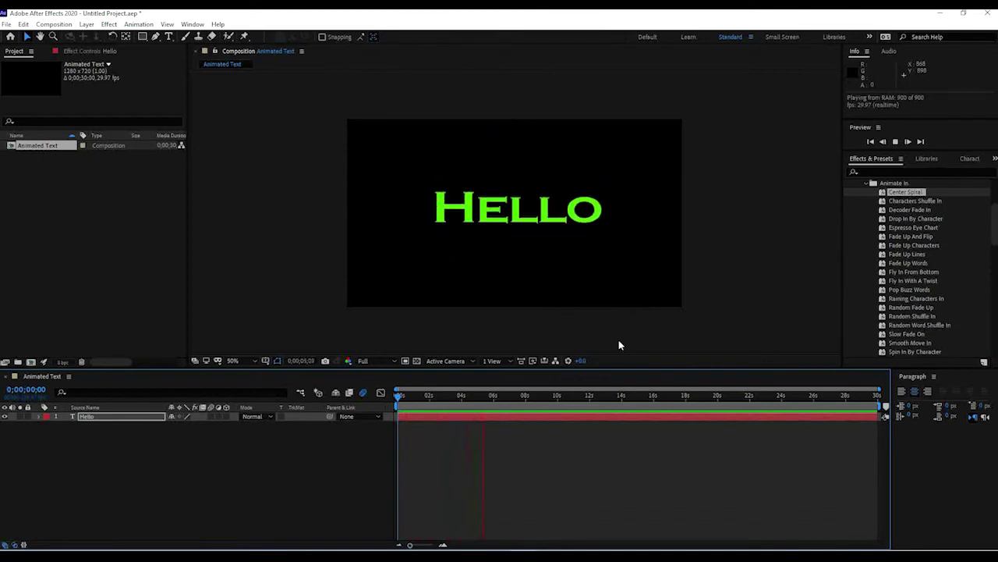
click(490, 411)
drag(482, 400, 459, 396)
key(ctrl+z)
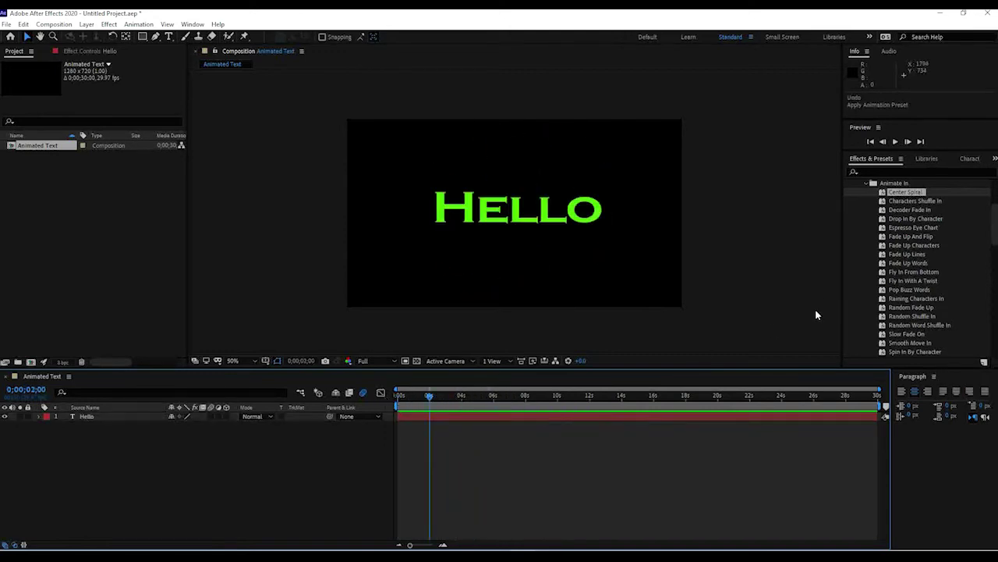
click(907, 193)
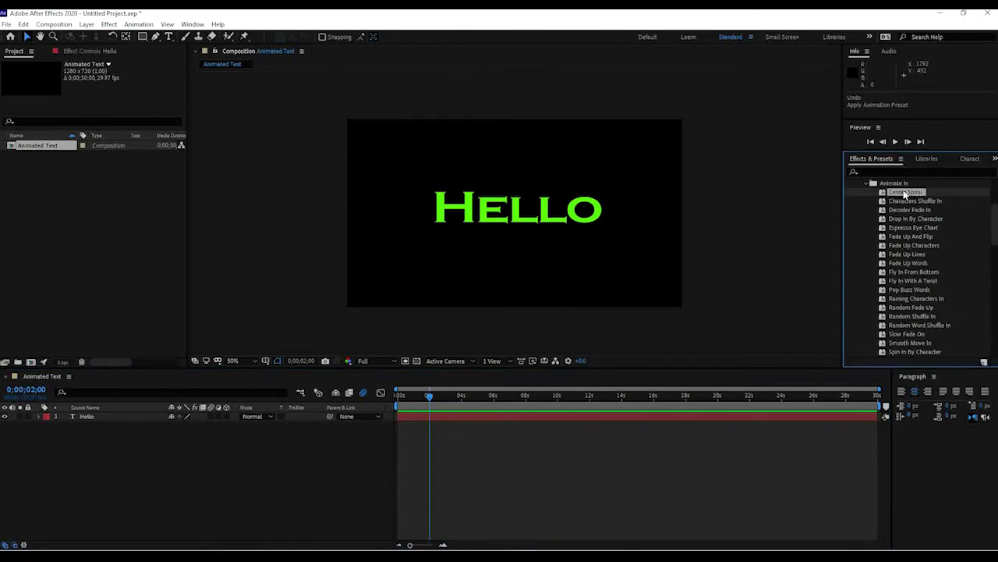
drag(905, 195, 452, 419)
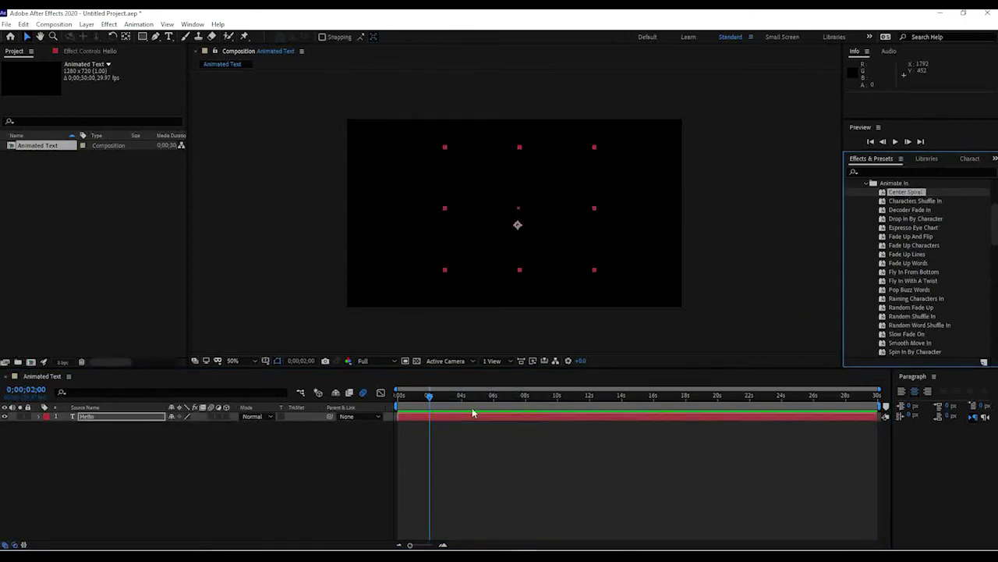
Step: Expand the Hello layer's text animators to show the Rotation and Opacity keyframes
click(38, 417)
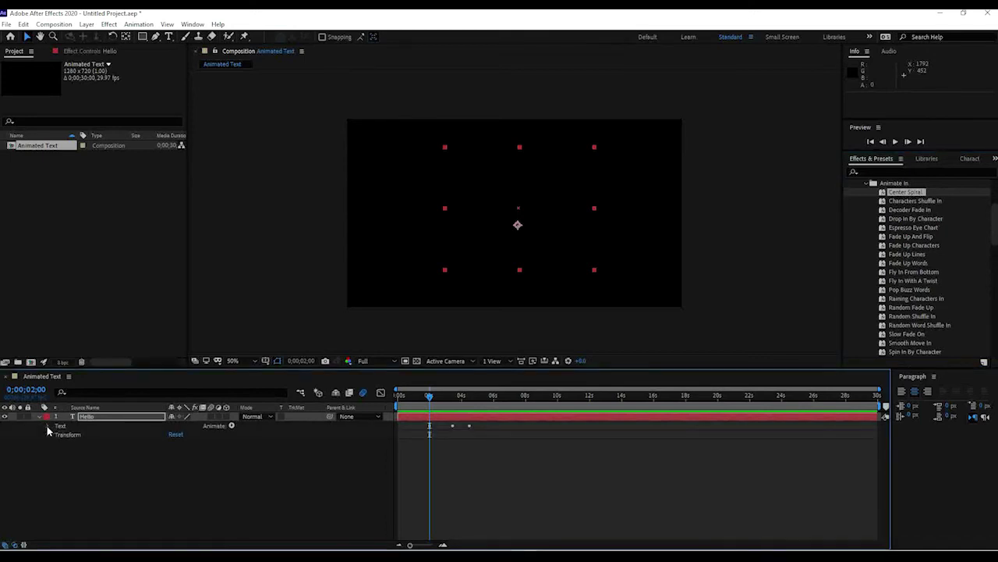
click(48, 425)
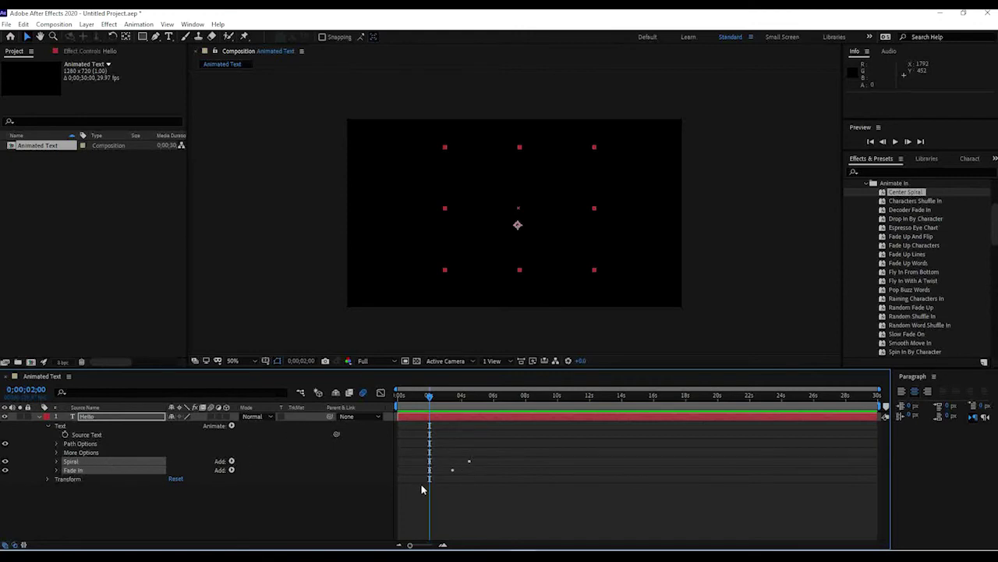
click(56, 461)
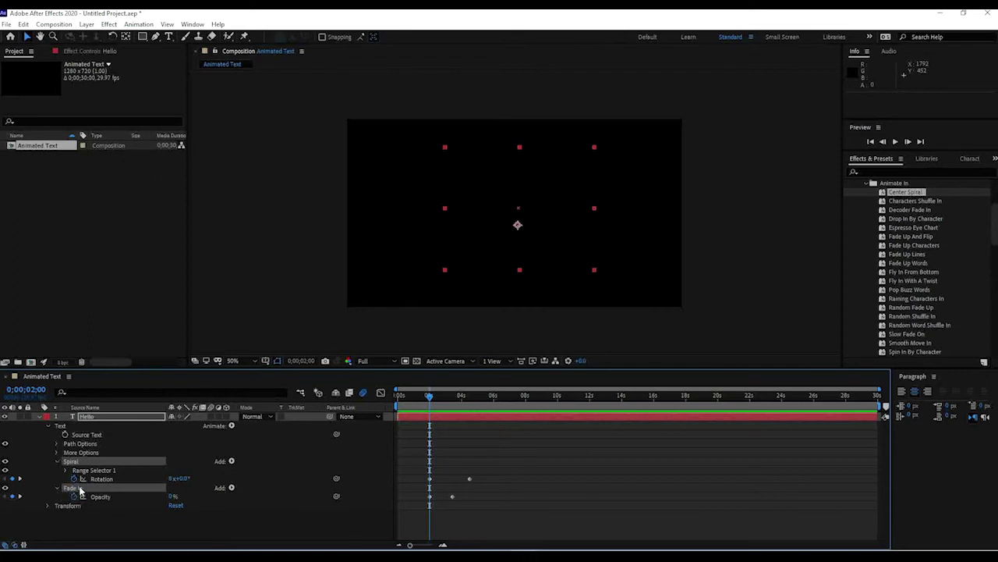
Step: Move the Rotation keyframe earlier to about 3 seconds and preview from the start
click(204, 537)
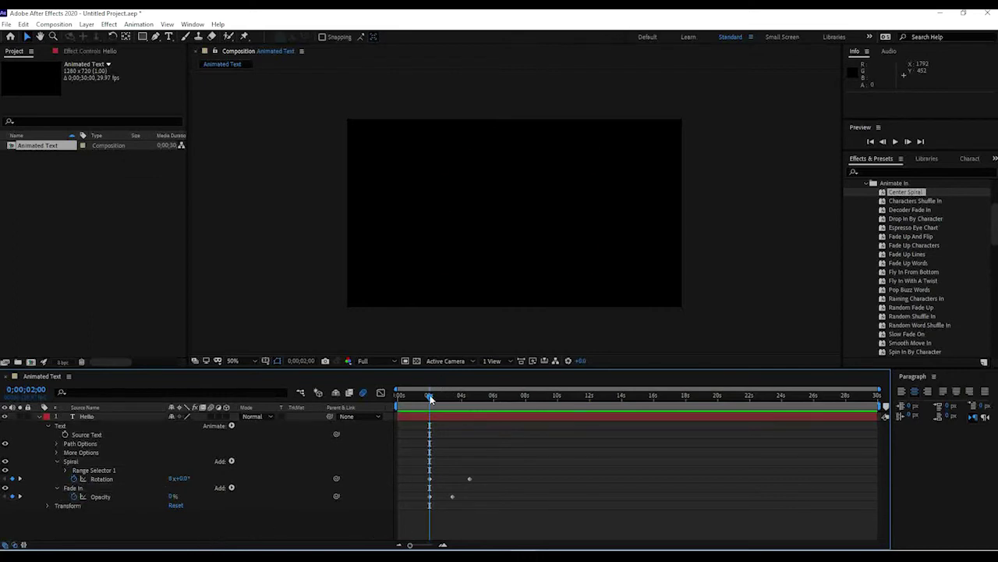
drag(429, 396, 456, 394)
click(468, 478)
drag(471, 481, 447, 478)
click(404, 406)
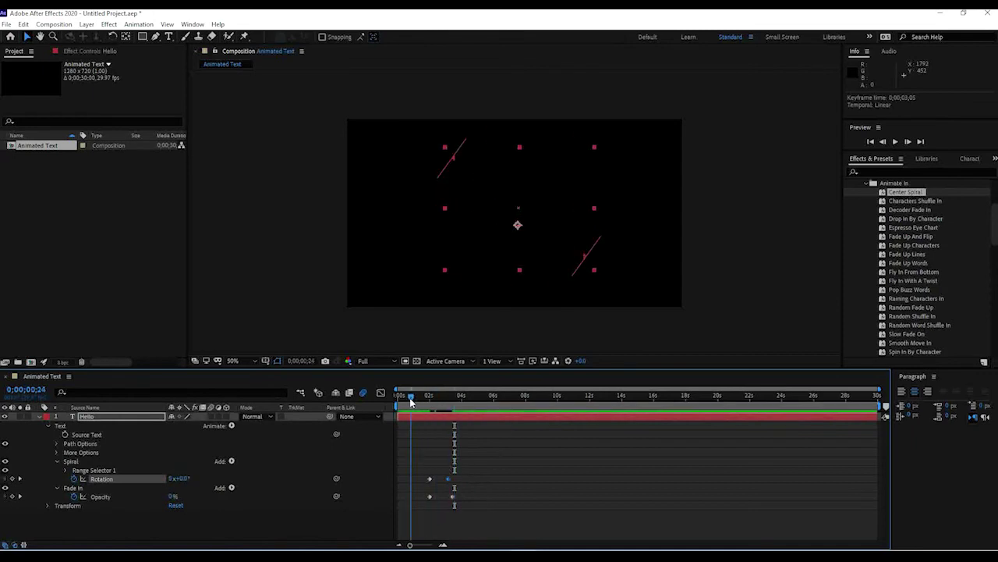
key(space)
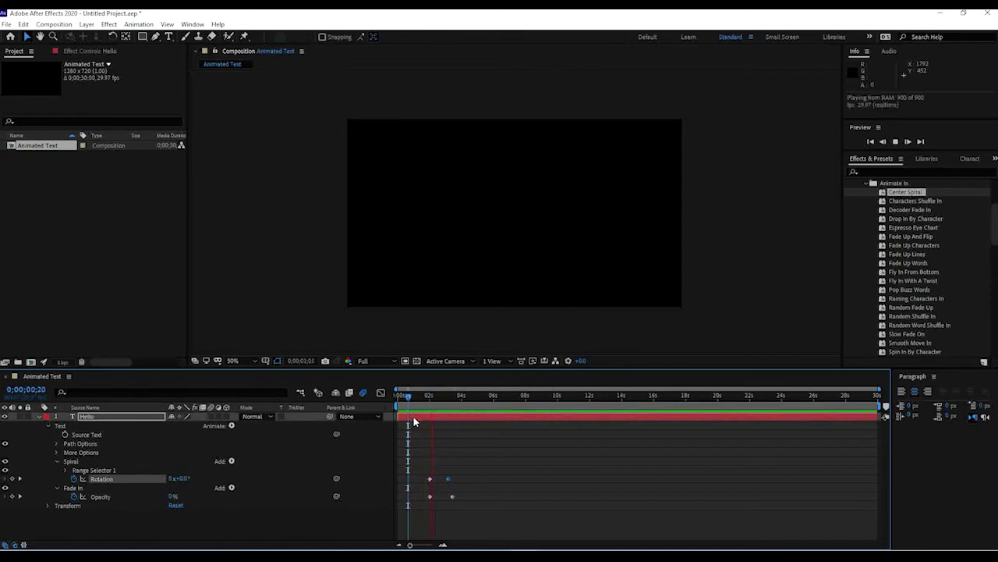
key(space)
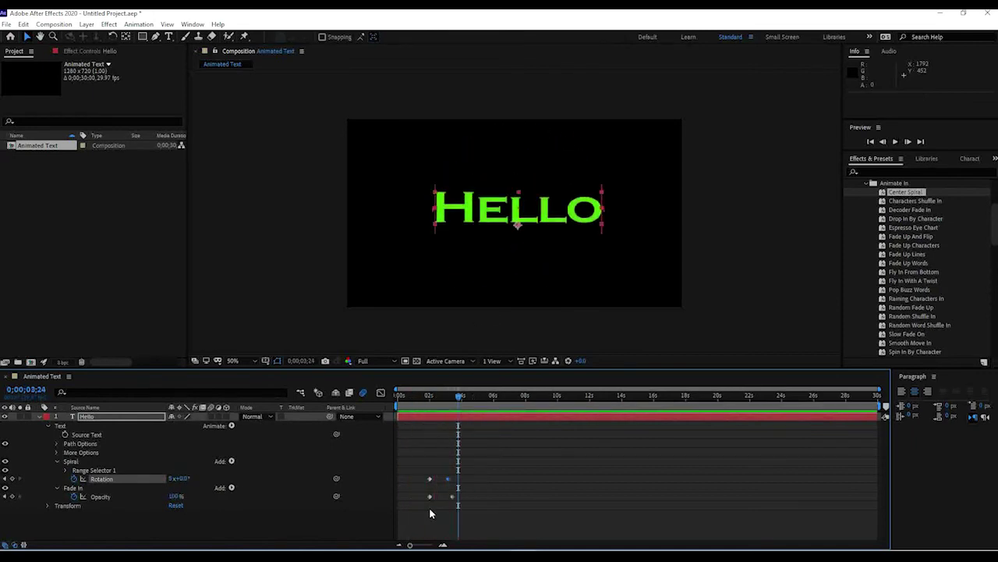
Step: Push the end Rotation and Opacity keyframes to about 7 s and 6 s, delay the first Opacity keyframe, and preview
drag(451, 478, 512, 478)
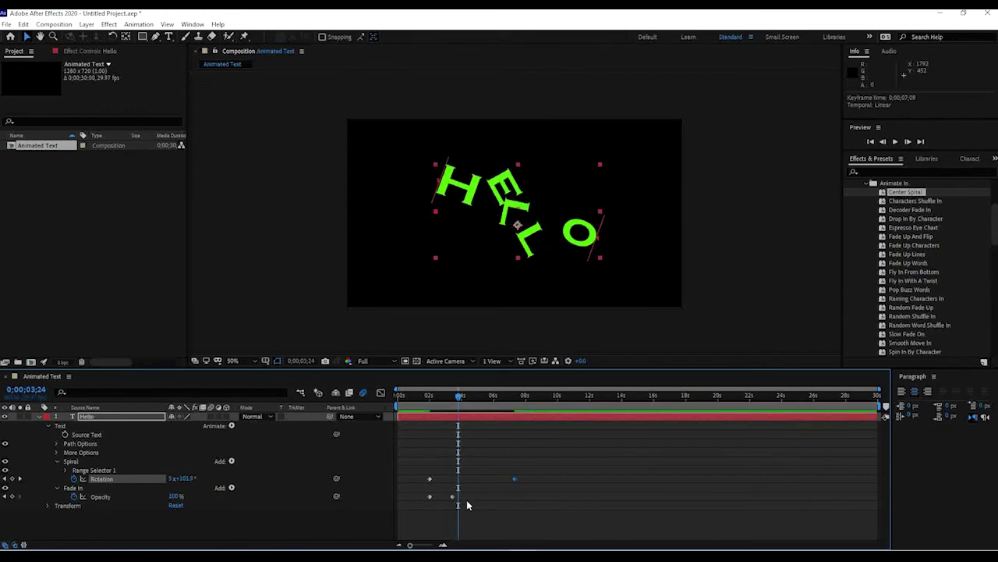
drag(455, 502, 503, 501)
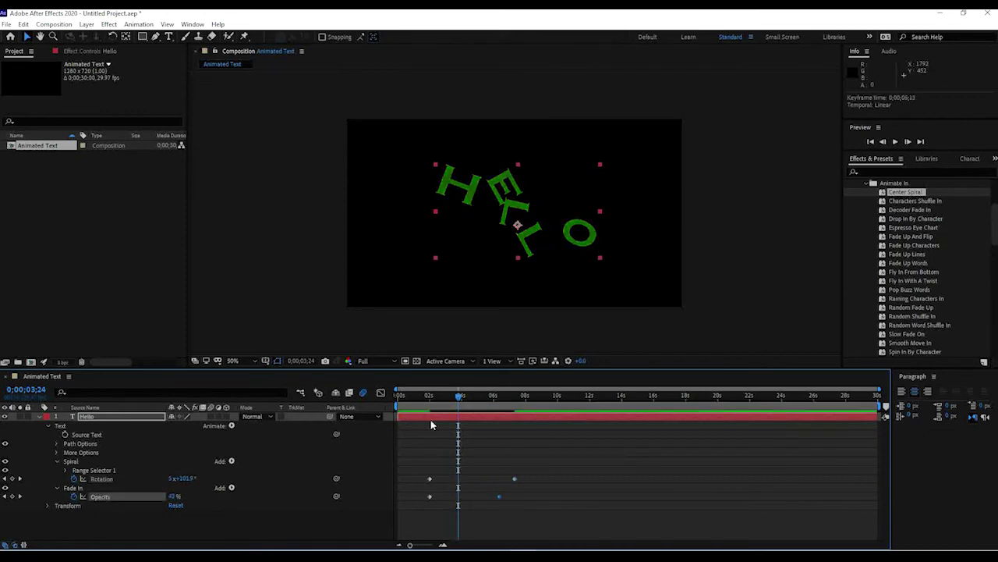
click(389, 400)
drag(432, 496, 453, 495)
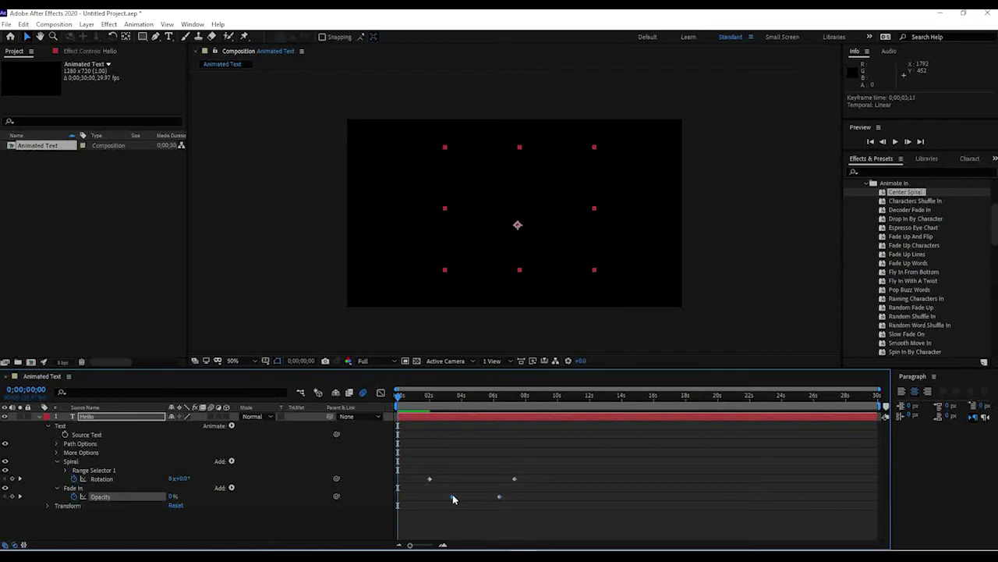
key(space)
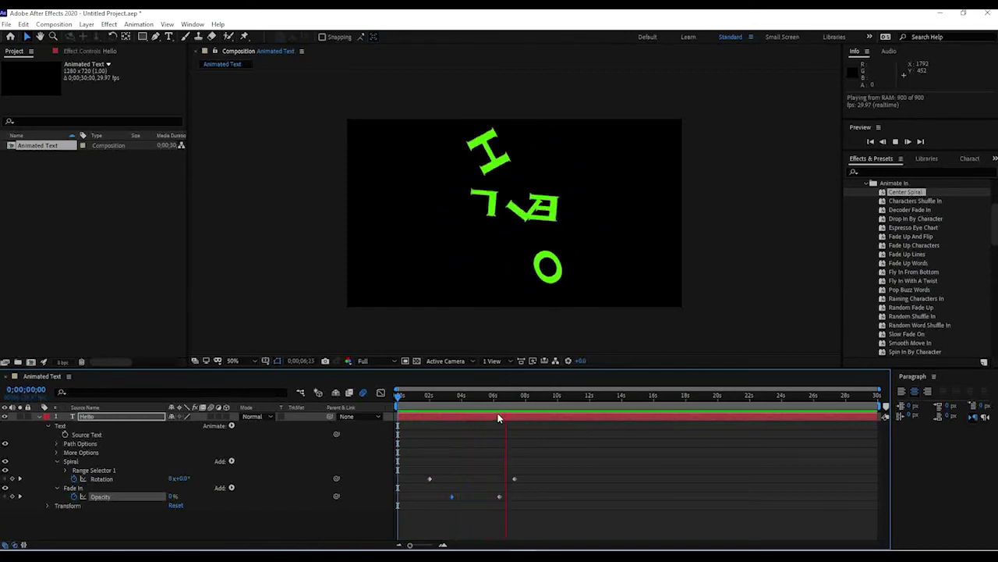
key(space)
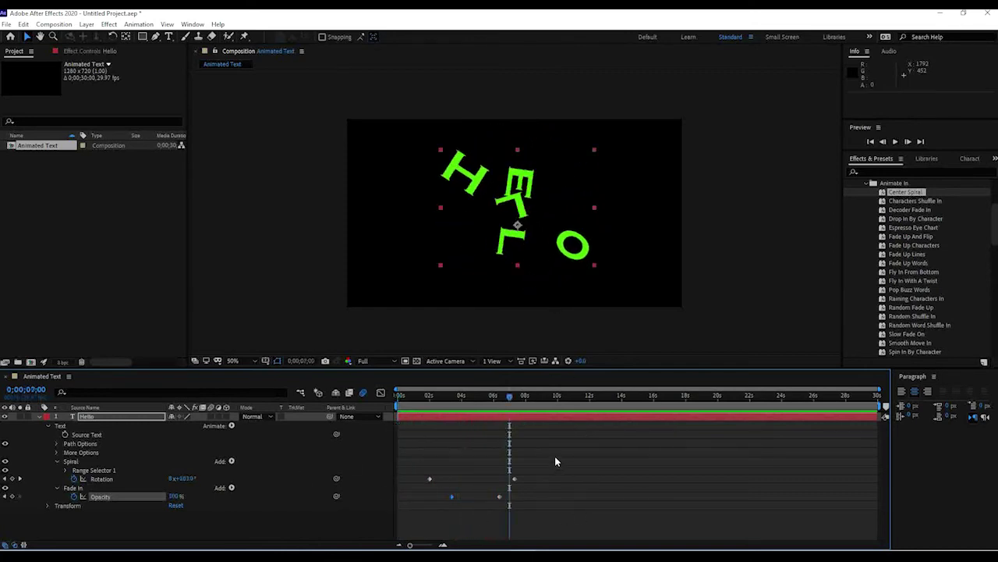
Step: Delete the Hello text layer
click(131, 514)
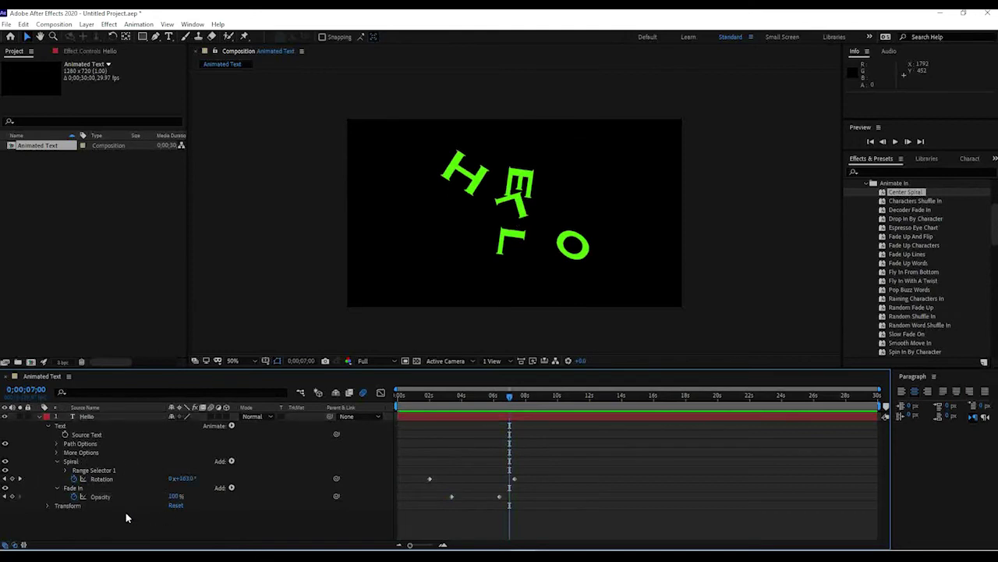
click(61, 427)
key(Delete)
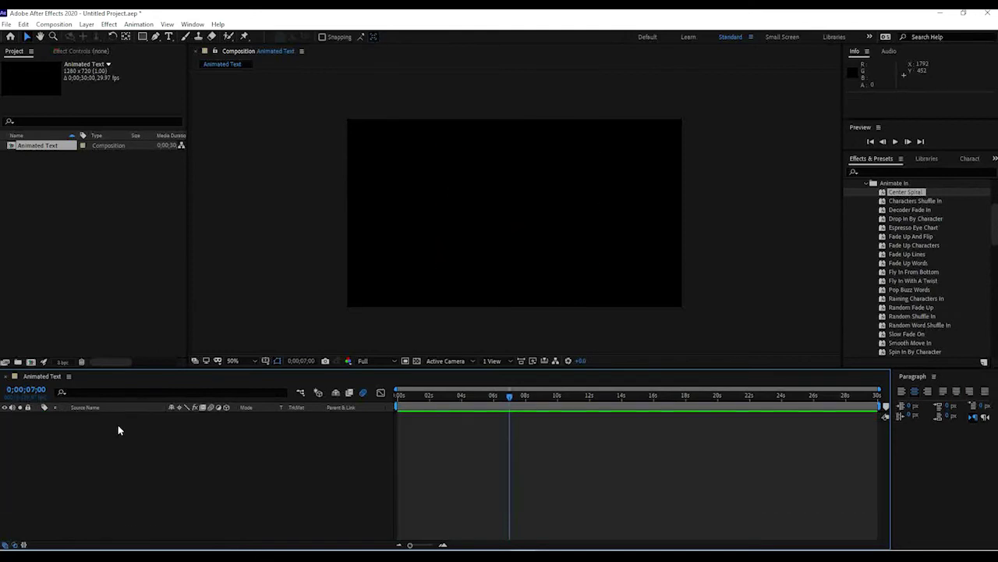
Step: Type a new Hello text layer and drag it to the composition centre
click(169, 36)
click(397, 196)
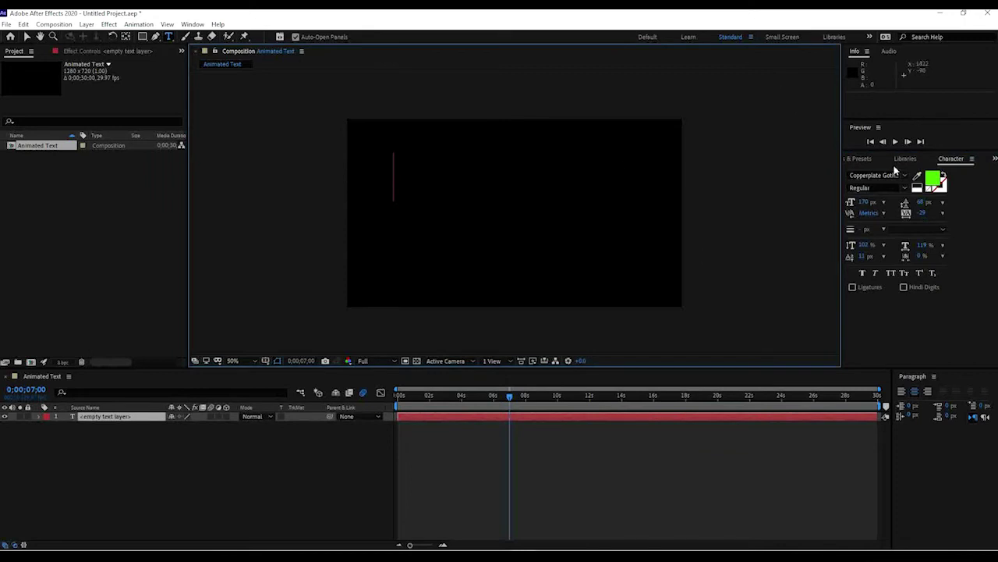
text(Hello)
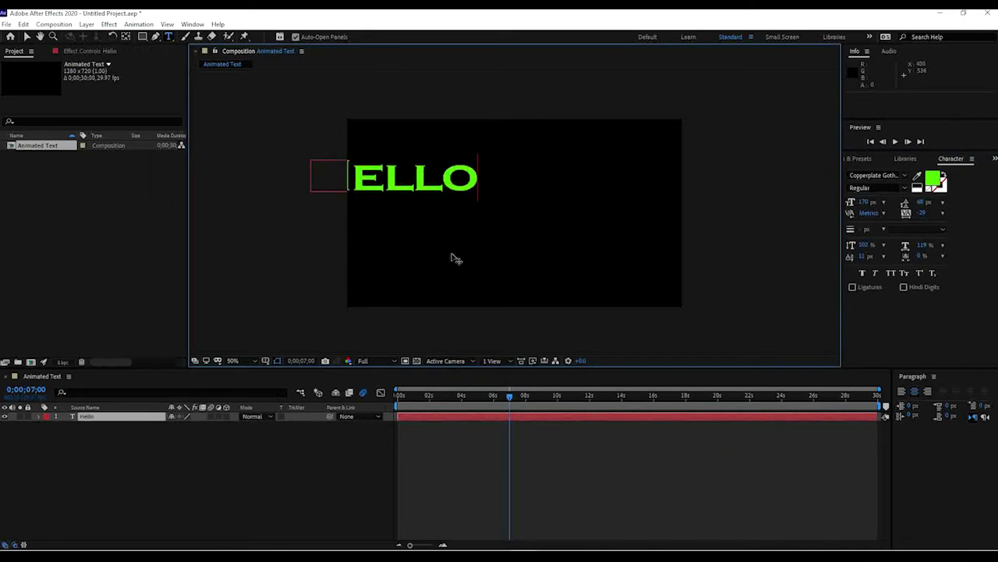
key(KP_Enter)
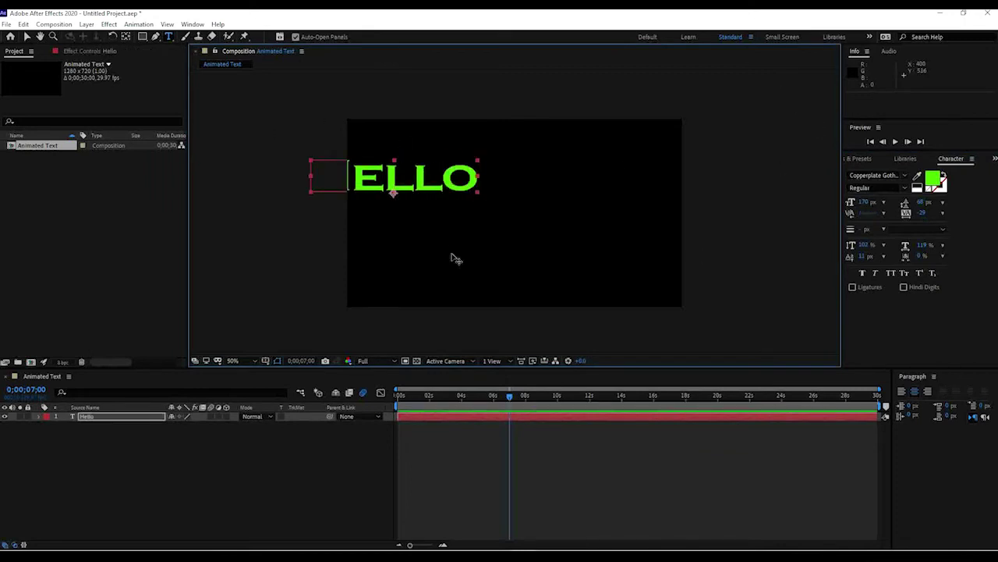
key(v)
drag(394, 182, 475, 210)
click(866, 159)
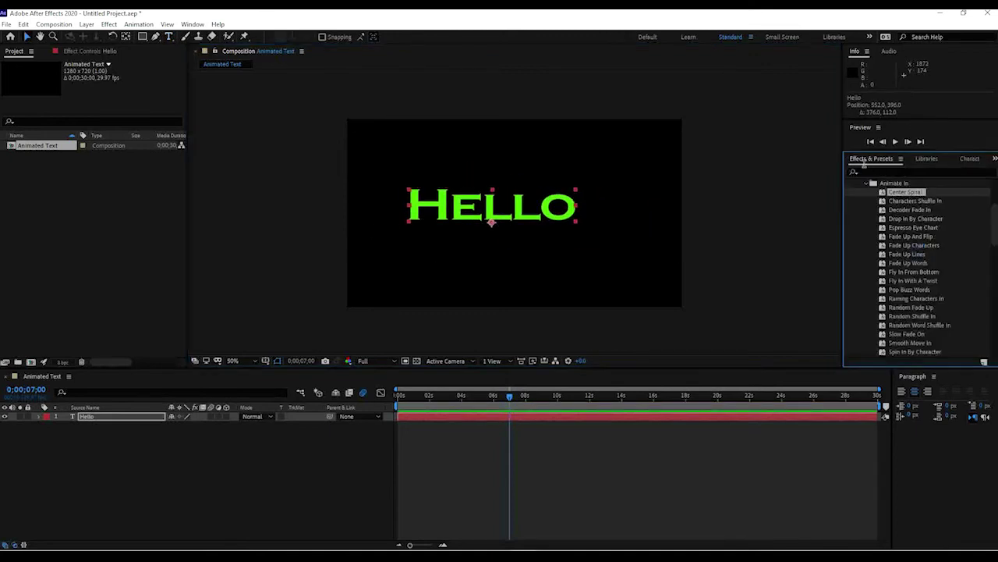
click(192, 25)
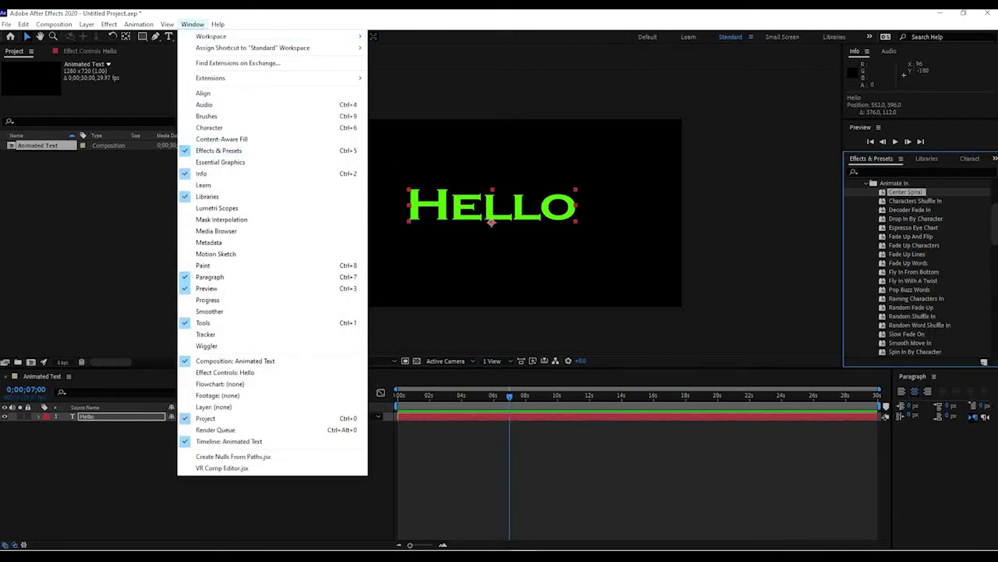
click(887, 178)
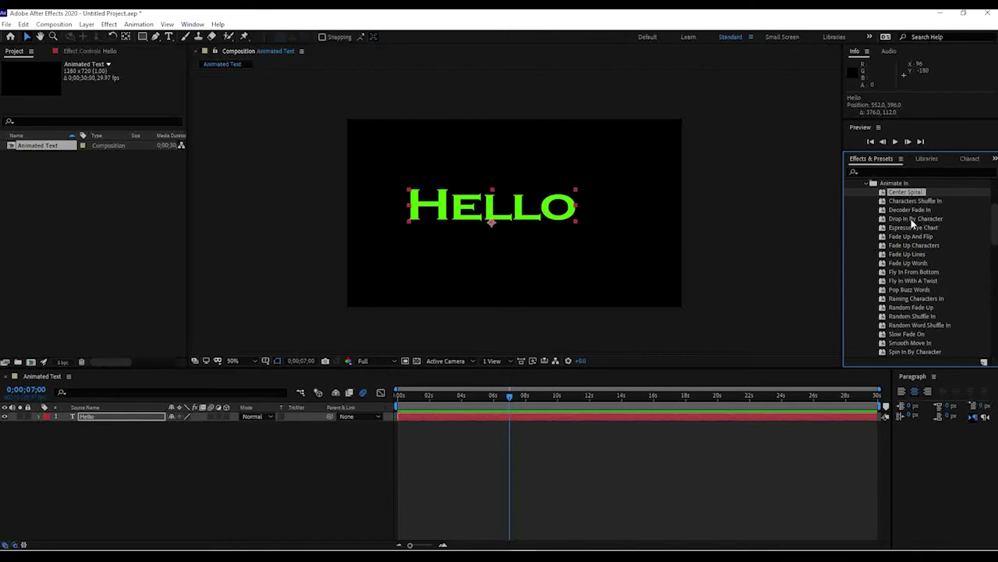
scroll(905, 227, up, 3)
scroll(874, 228, up, 2)
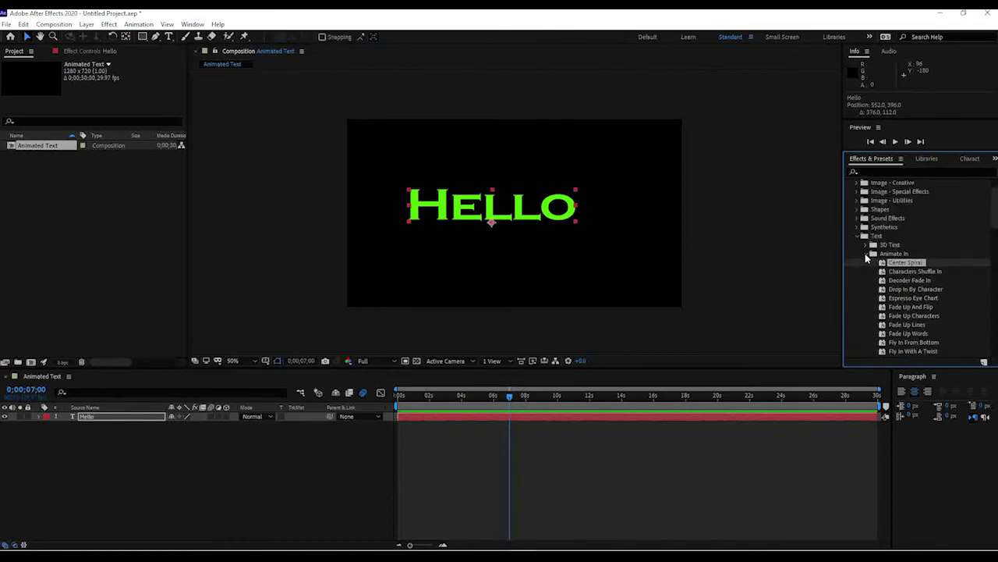
click(867, 258)
click(858, 237)
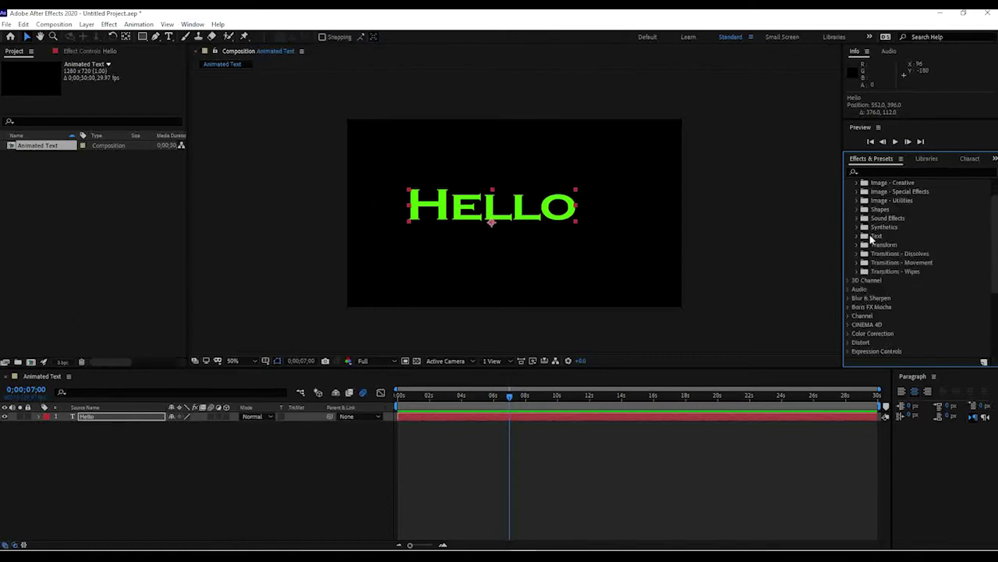
scroll(877, 242, up, 2)
click(850, 184)
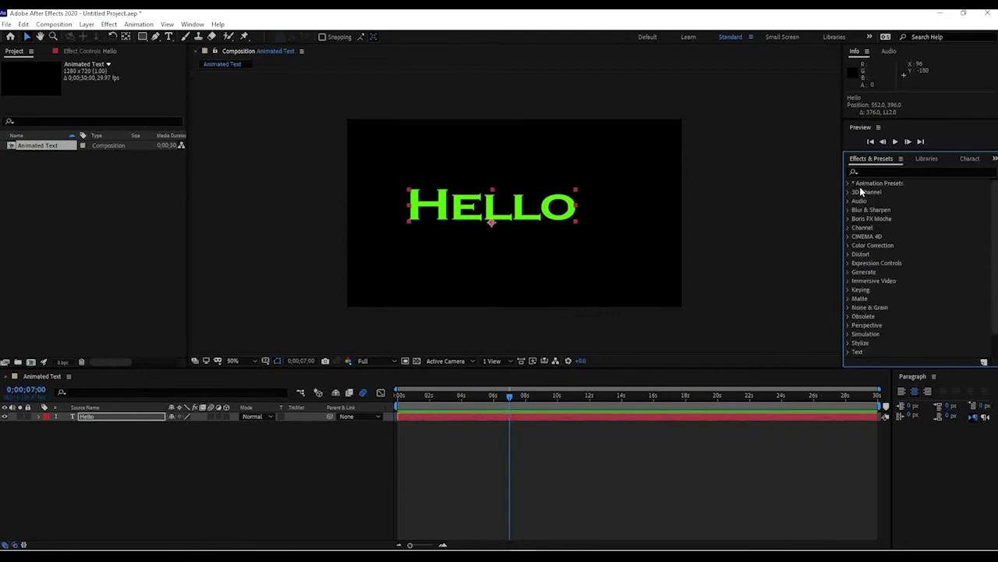
click(849, 184)
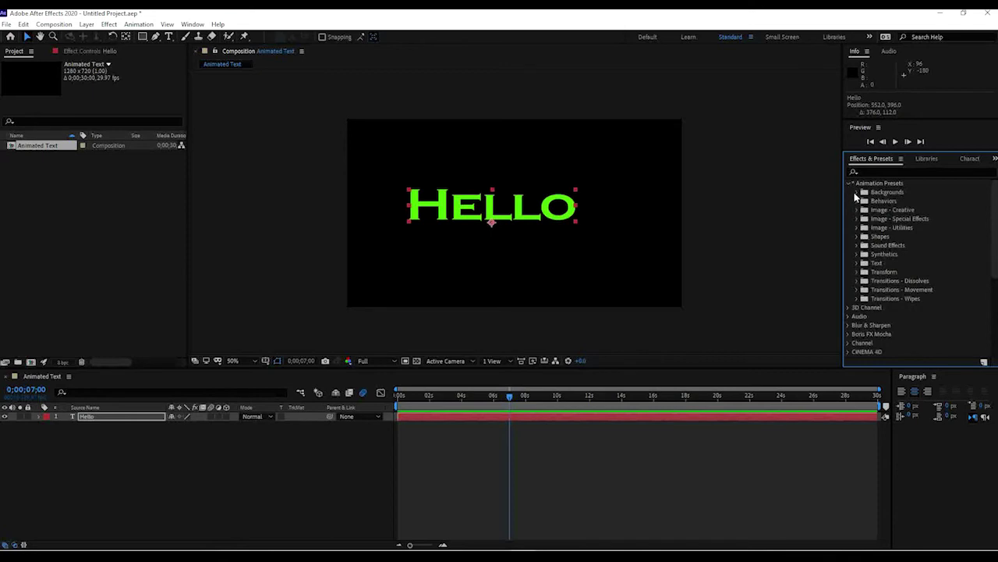
click(857, 264)
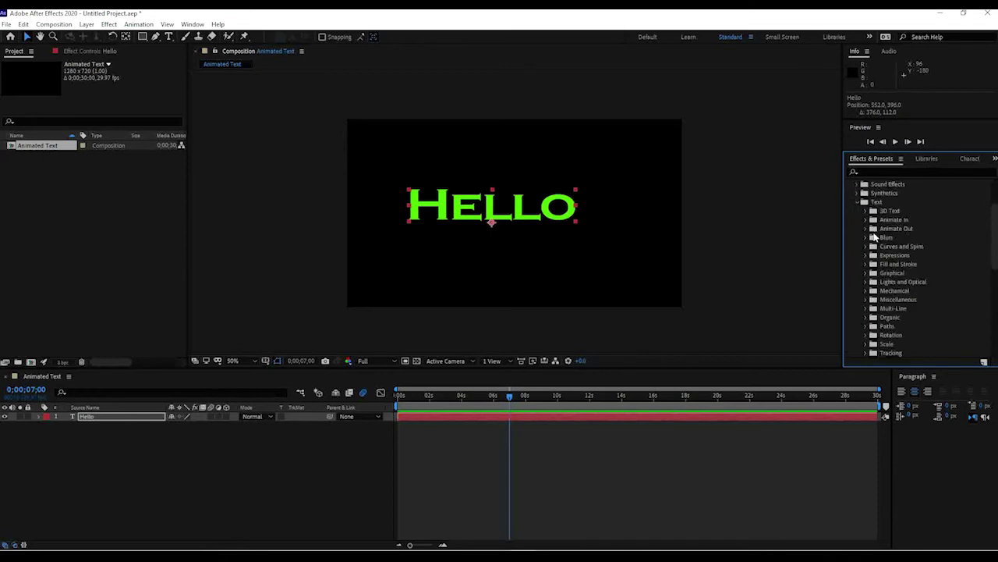
scroll(878, 238, down, 1)
scroll(893, 305, up, 1)
click(866, 220)
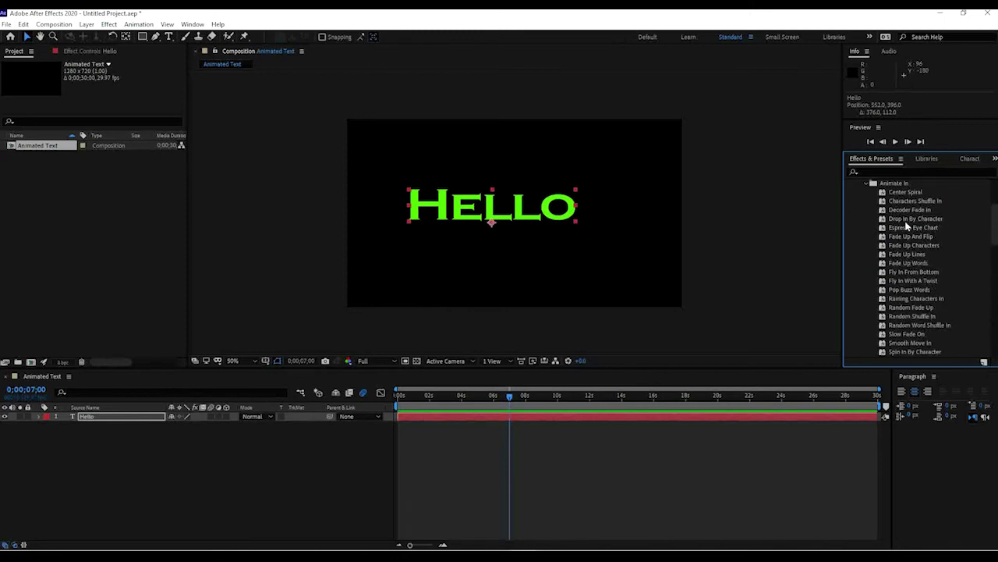
Step: Move the time near the start and drag Drop In By Character onto the Hello layer
drag(908, 221, 958, 223)
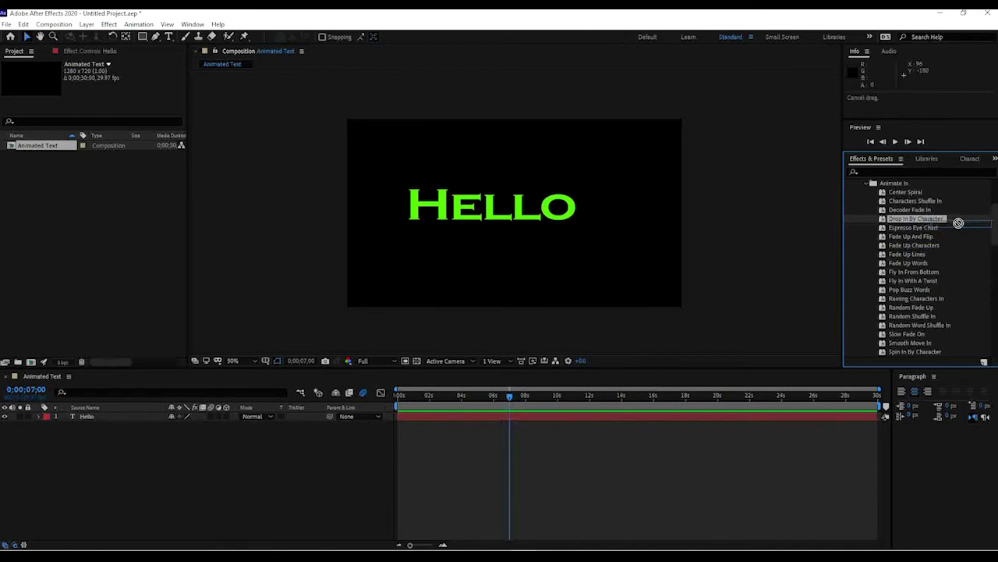
drag(503, 396, 417, 396)
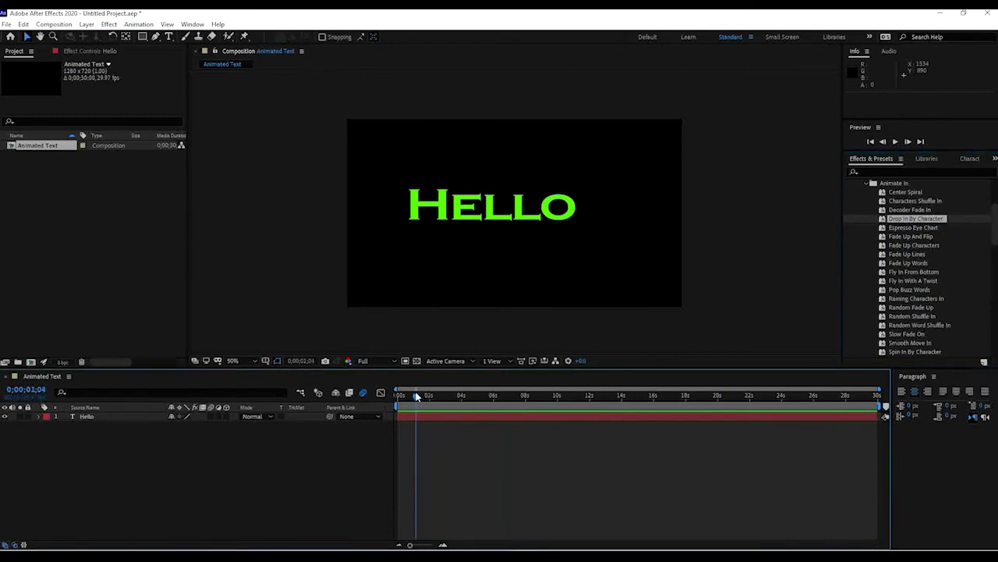
drag(923, 221, 424, 415)
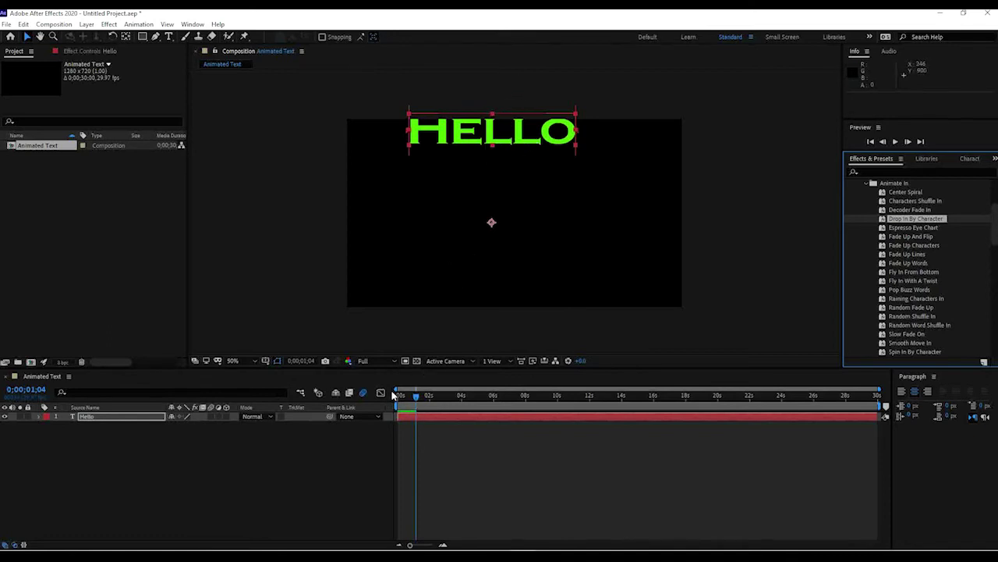
Step: Preview HELLO's Drop In By Character animation from frame 0, then reveal its keyframed Start property
drag(405, 394, 393, 400)
key(space)
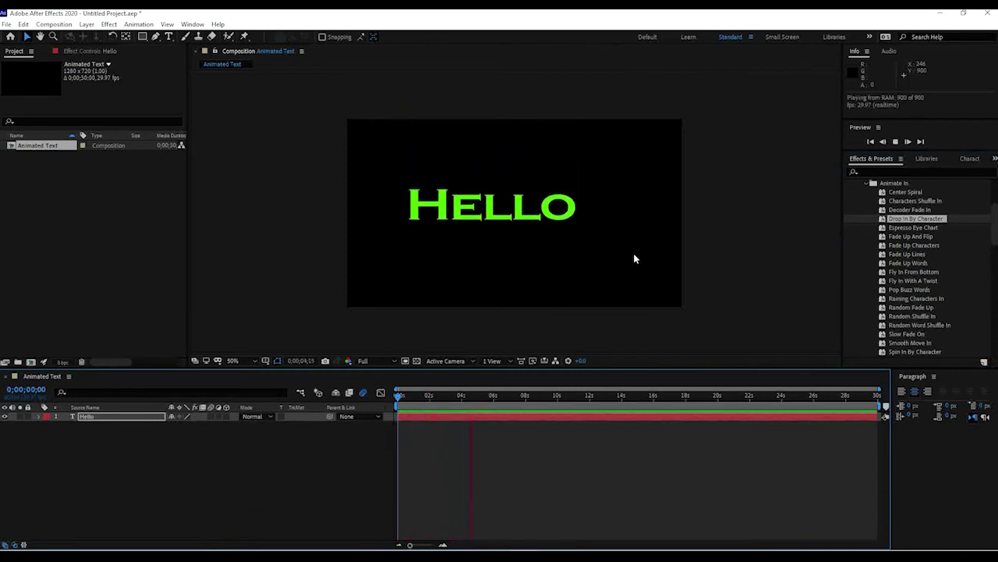
key(space)
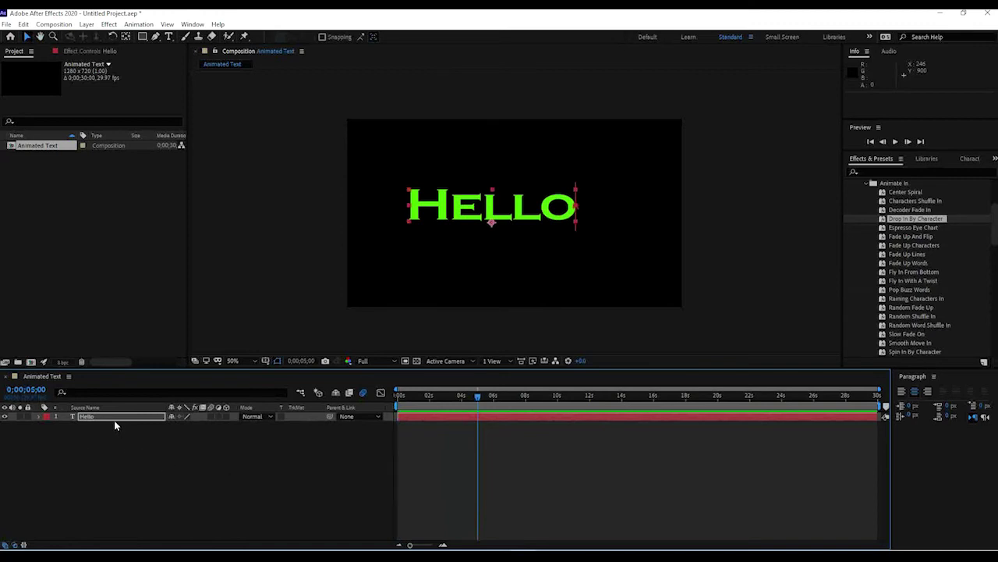
click(113, 420)
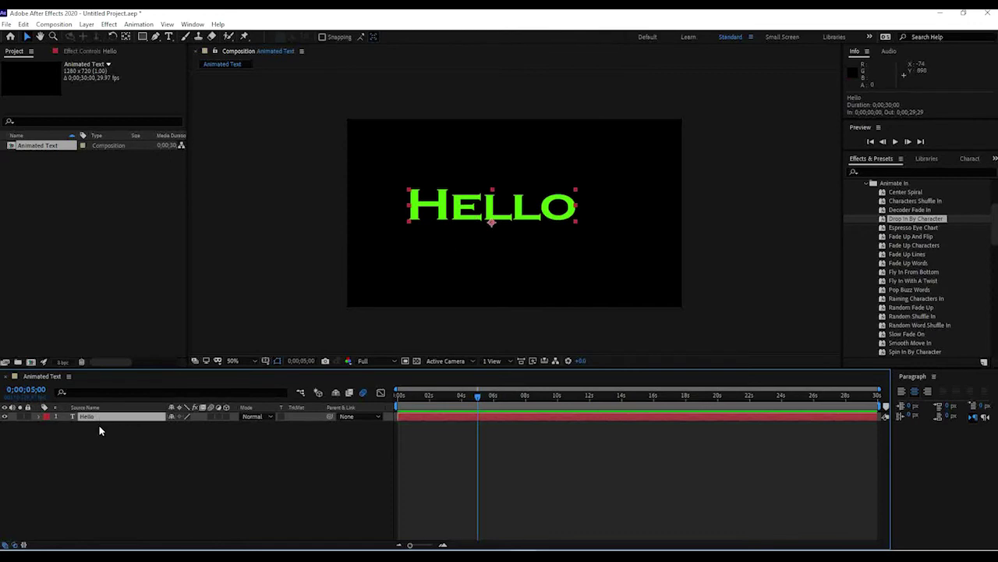
key(u)
mouse_move(430, 397)
mouse_down()
mouse_move(412, 395)
mouse_move(415, 384)
mouse_up()
click(427, 447)
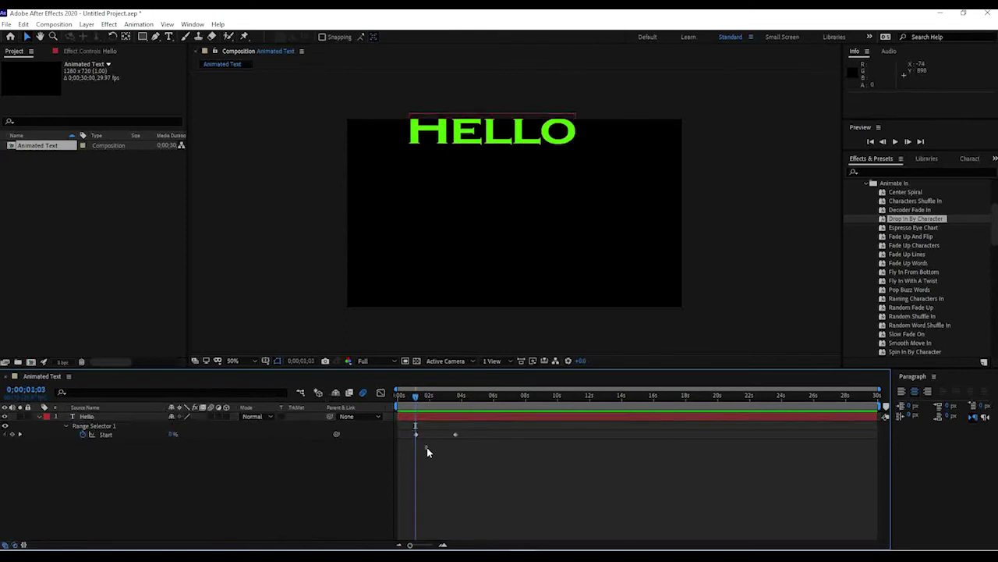
click(435, 425)
click(476, 460)
click(455, 434)
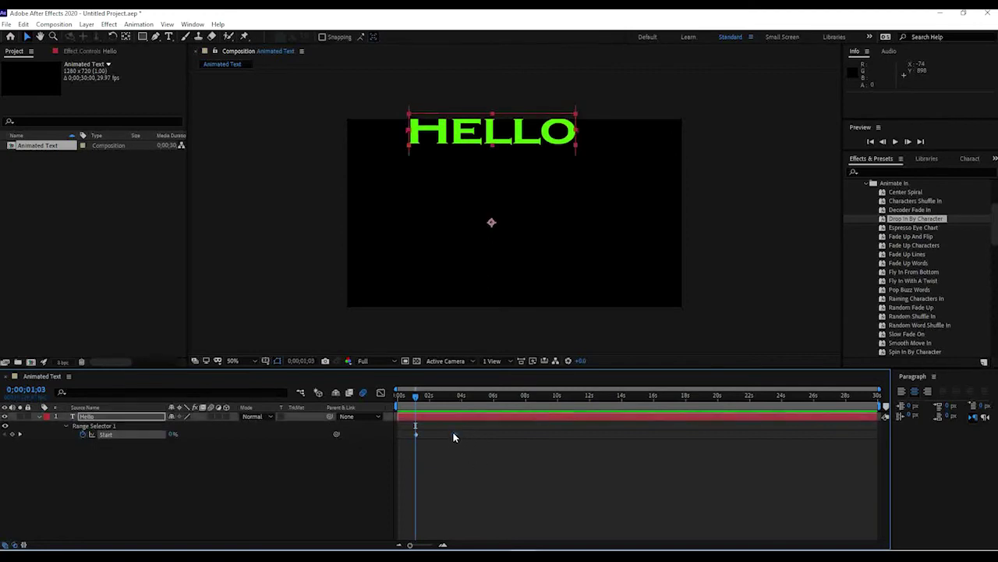
click(407, 396)
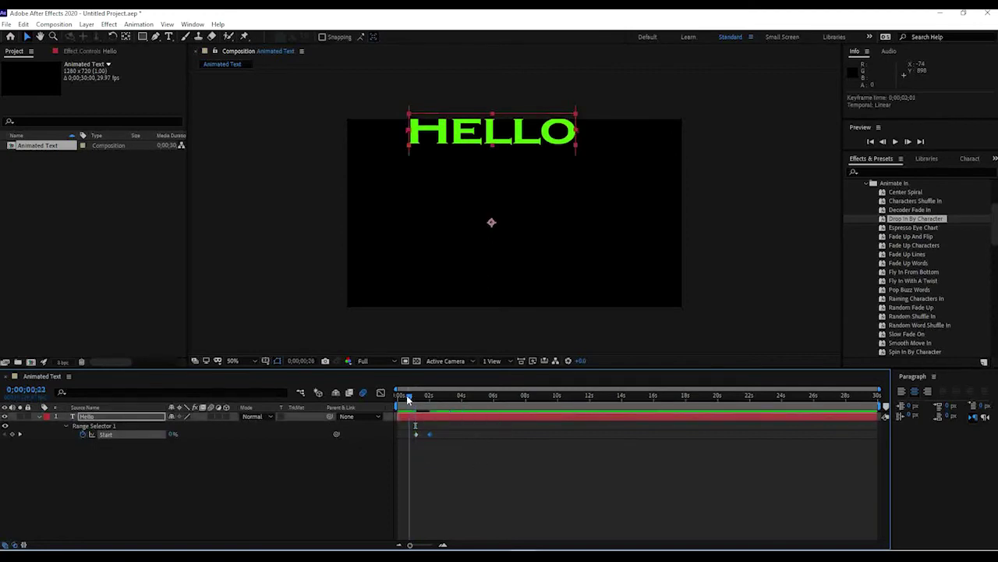
drag(406, 395, 398, 395)
click(419, 462)
key(space)
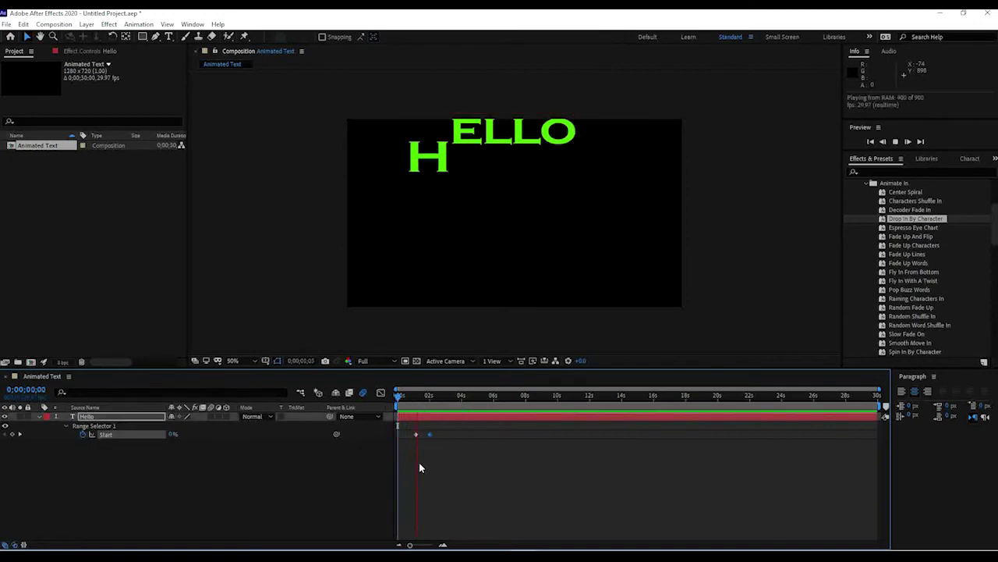
key(space)
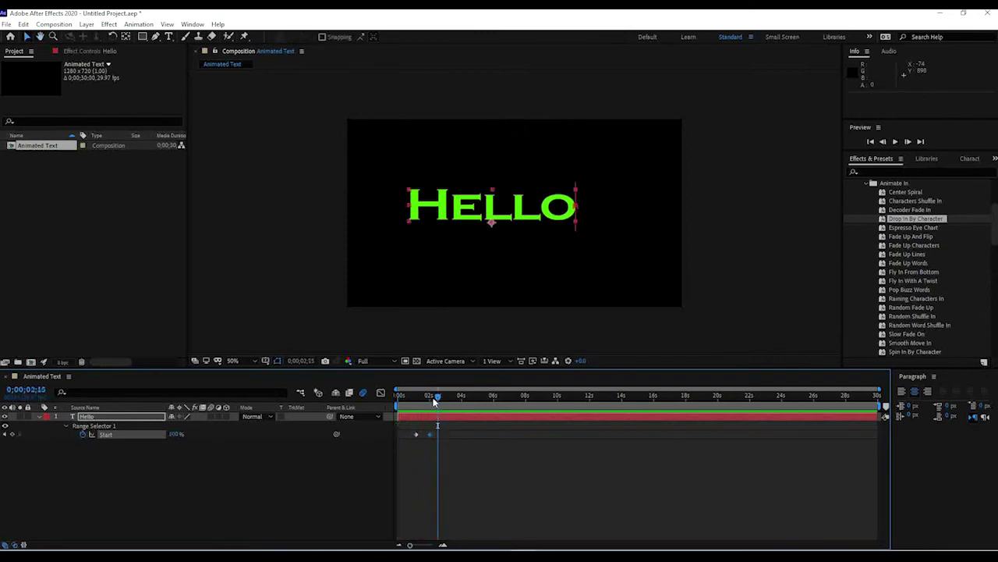
drag(435, 397, 416, 397)
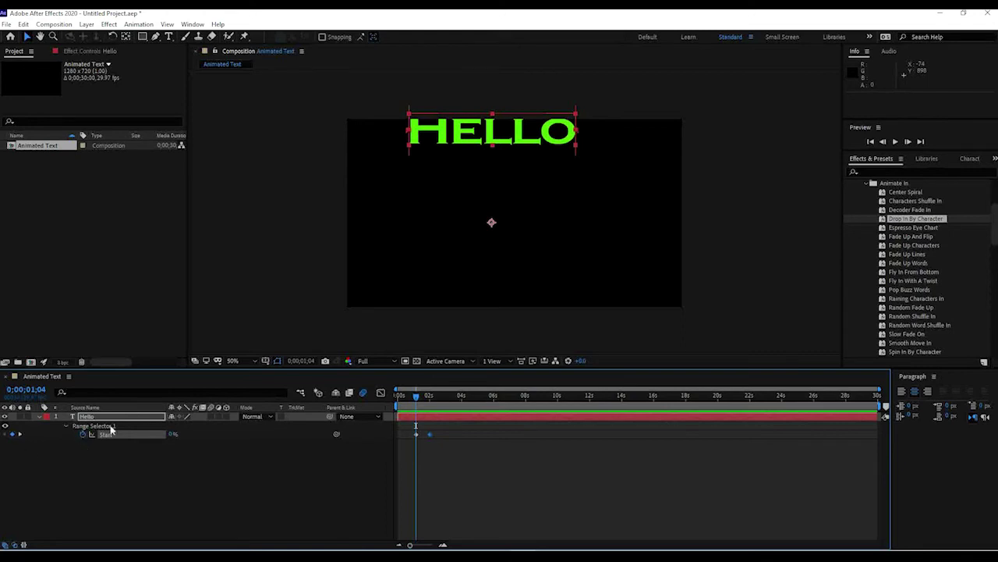
drag(171, 436, 126, 434)
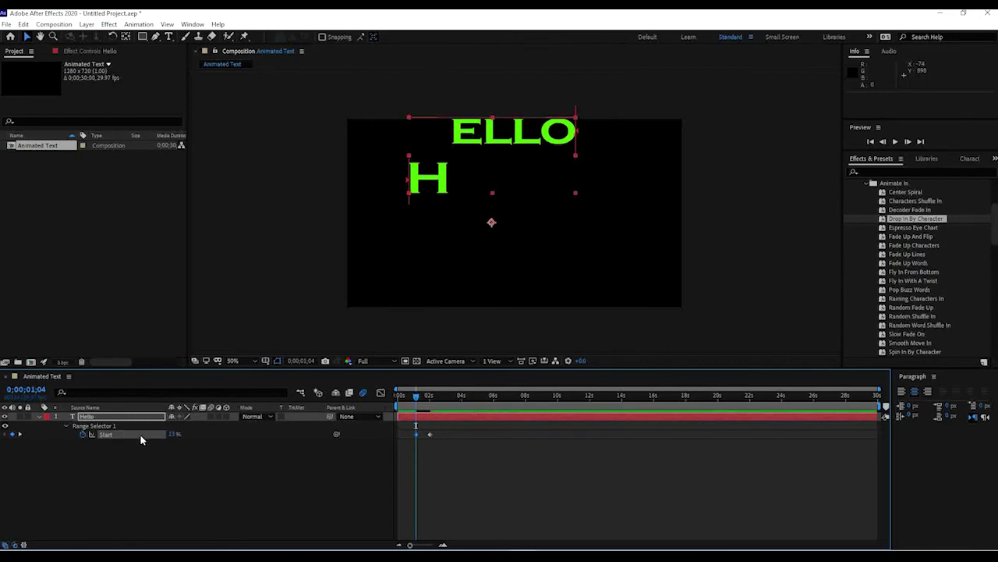
key(ctrl+z)
click(66, 426)
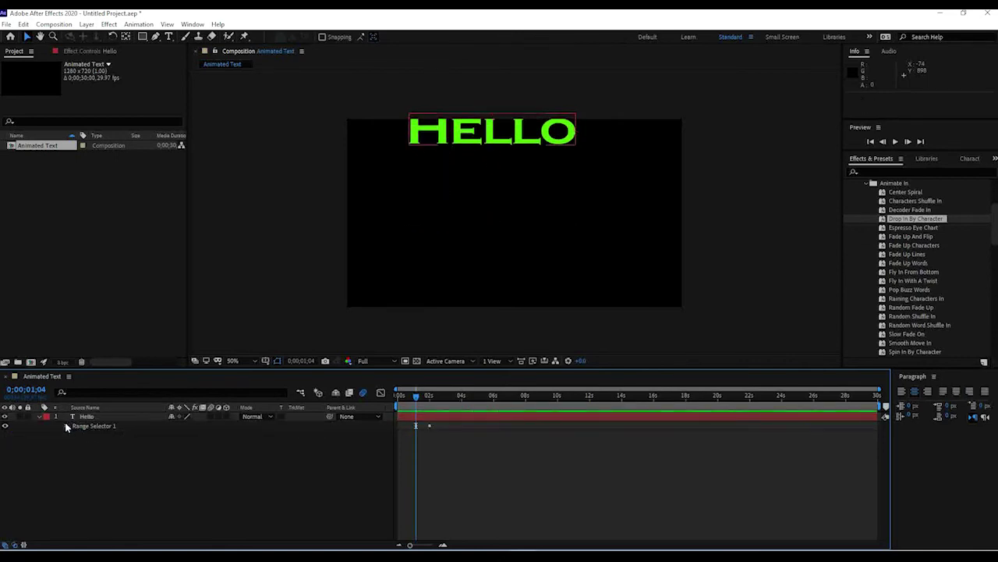
Step: Expand the Hello layer's properties, adjust Animator 1's Position offset, and preview the animation
click(66, 426)
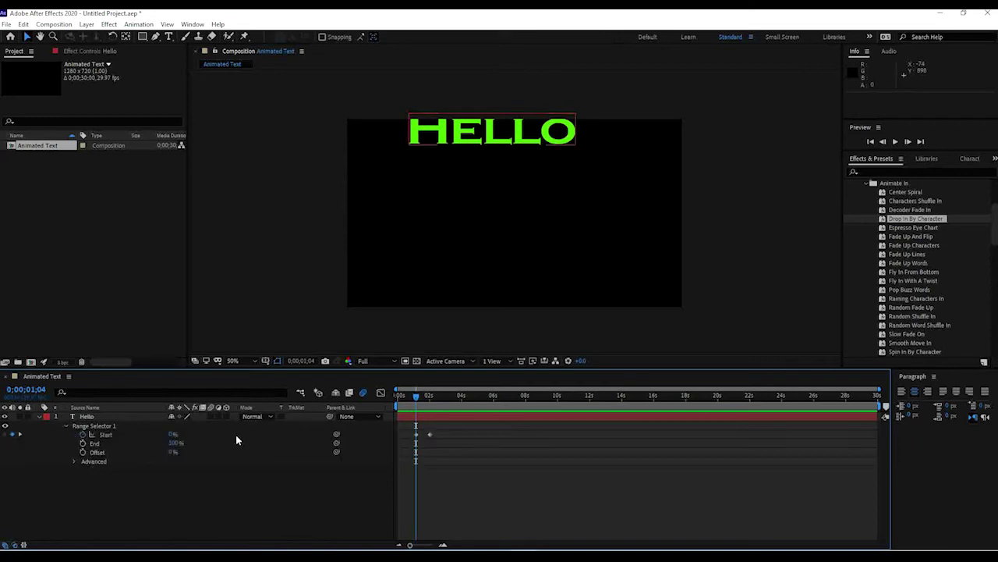
click(41, 418)
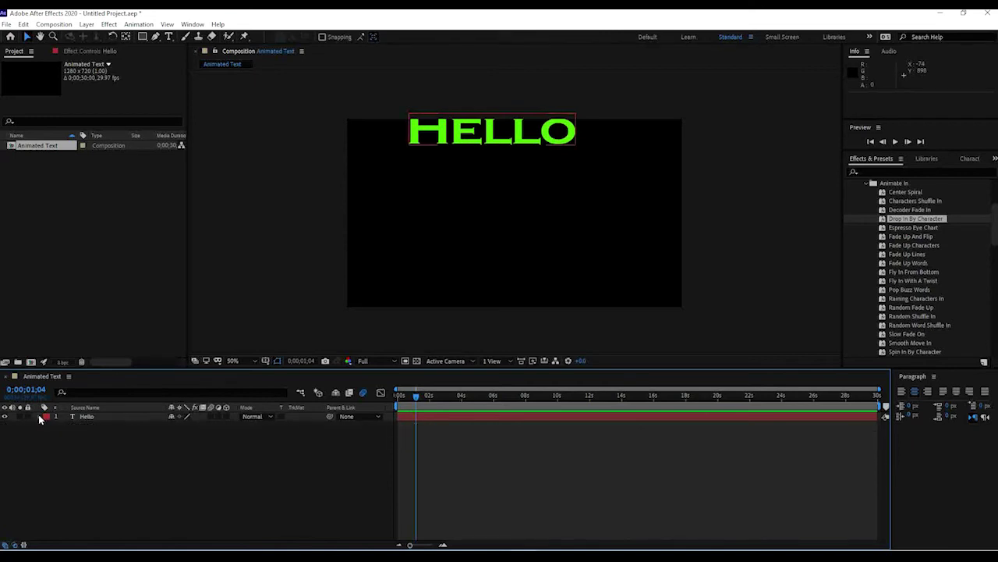
click(41, 418)
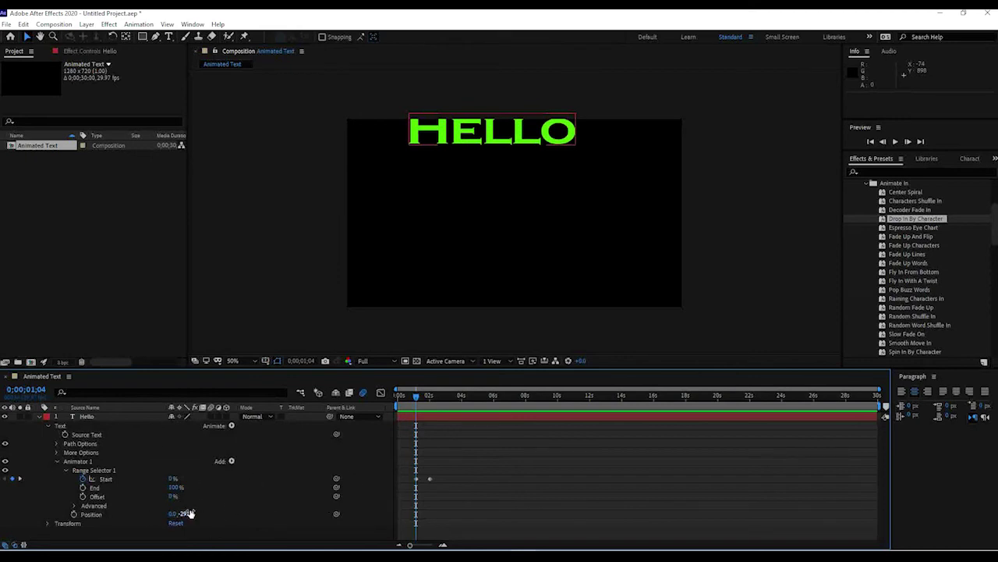
drag(187, 517, 135, 507)
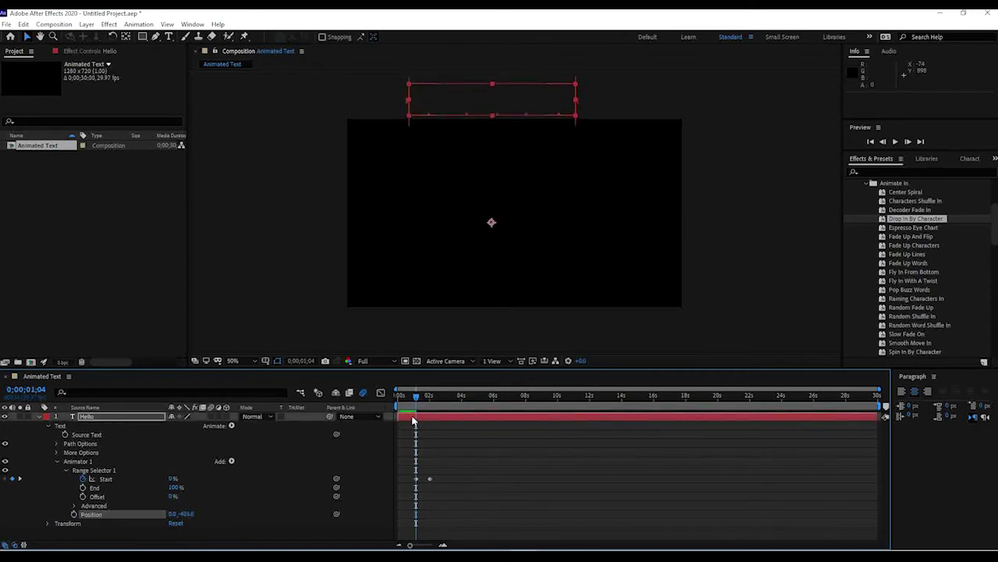
drag(415, 396, 400, 395)
key(space)
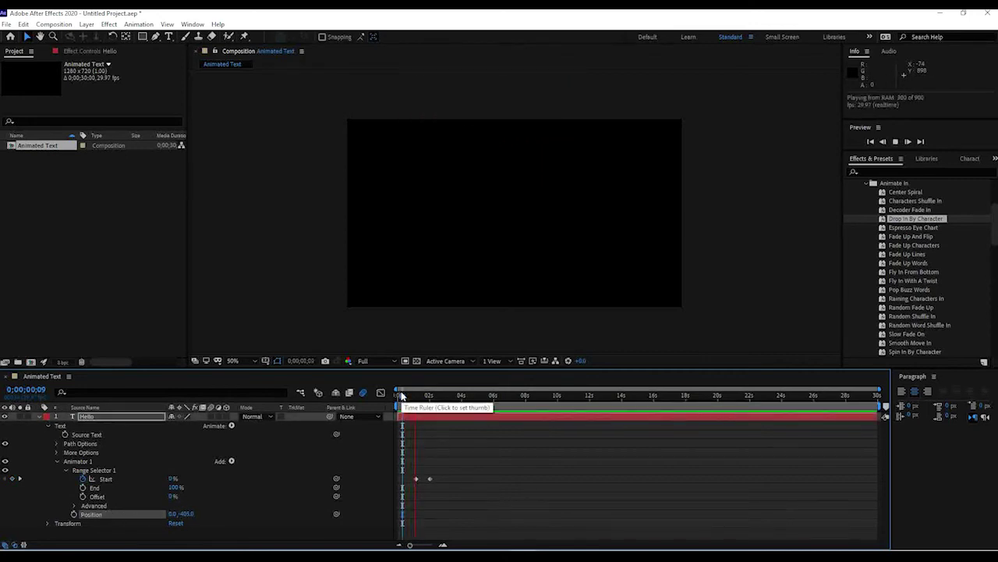
key(space)
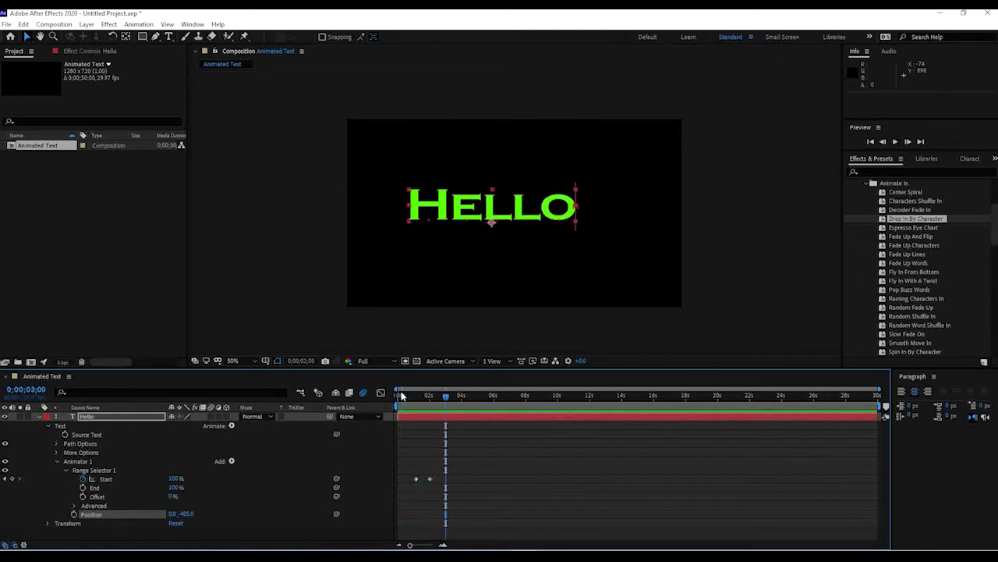
mouse_move(419, 397)
mouse_down()
mouse_move(453, 398)
mouse_move(427, 397)
mouse_up()
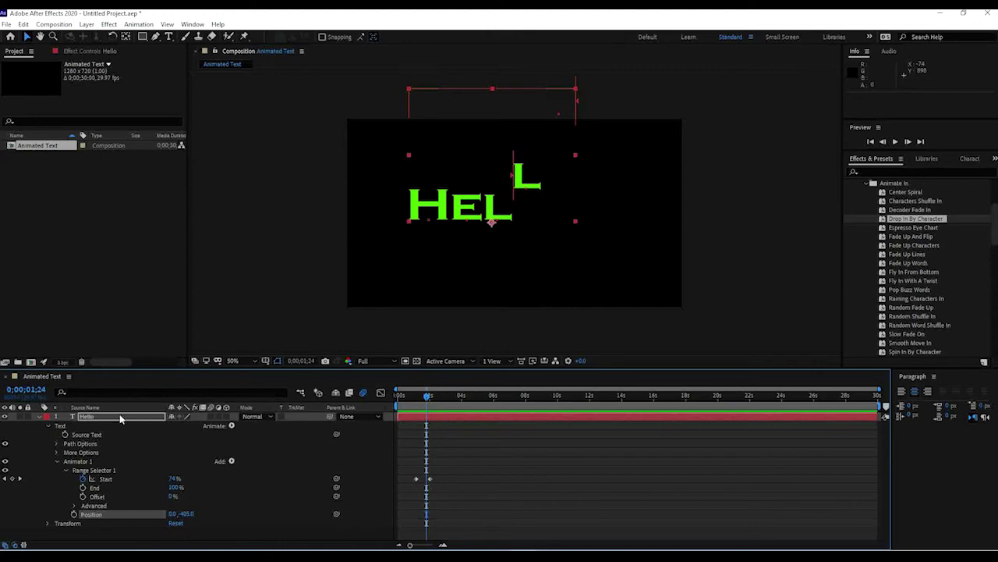
Step: Delete Animator 1 from the Hello layer so the word stays static
click(445, 418)
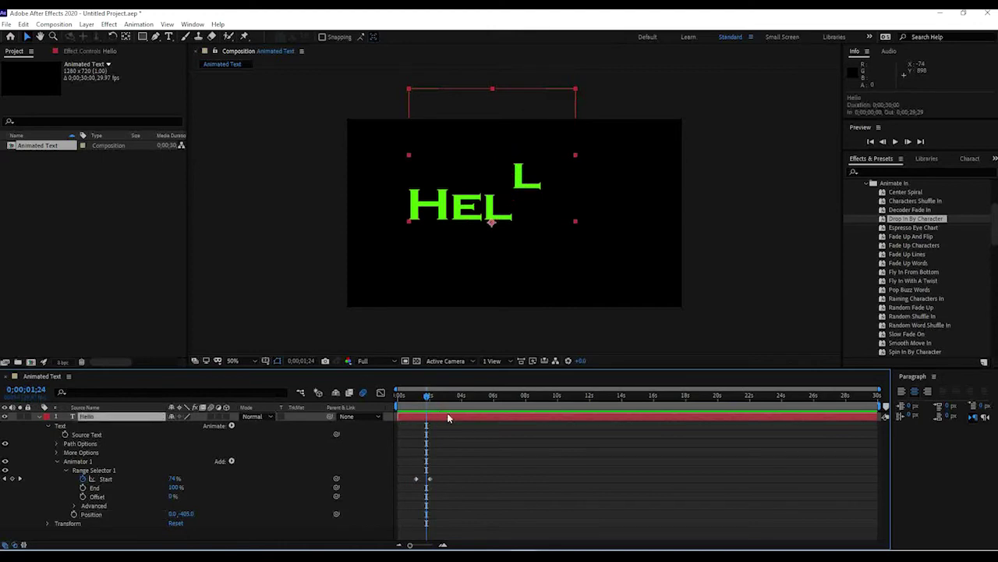
click(81, 462)
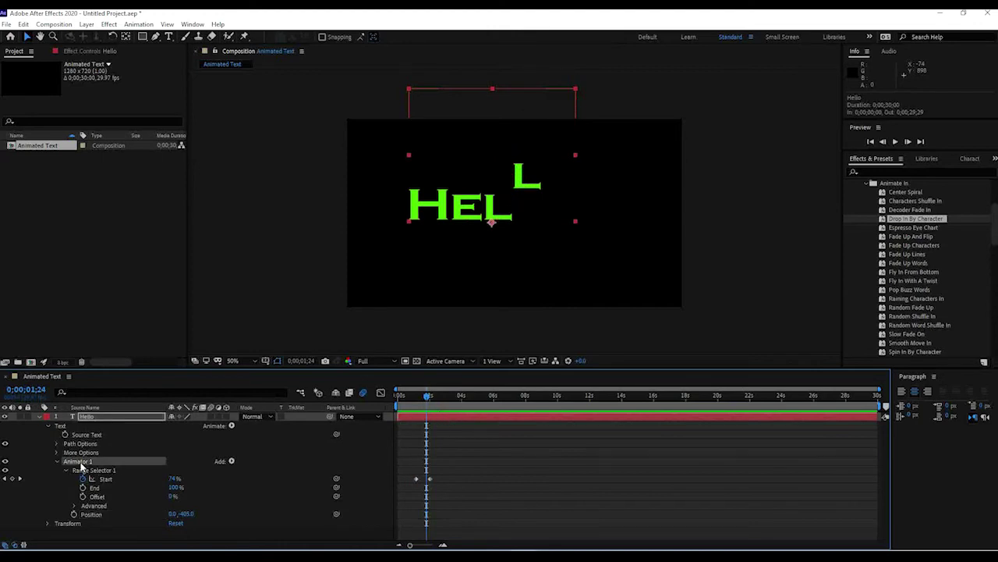
key(Delete)
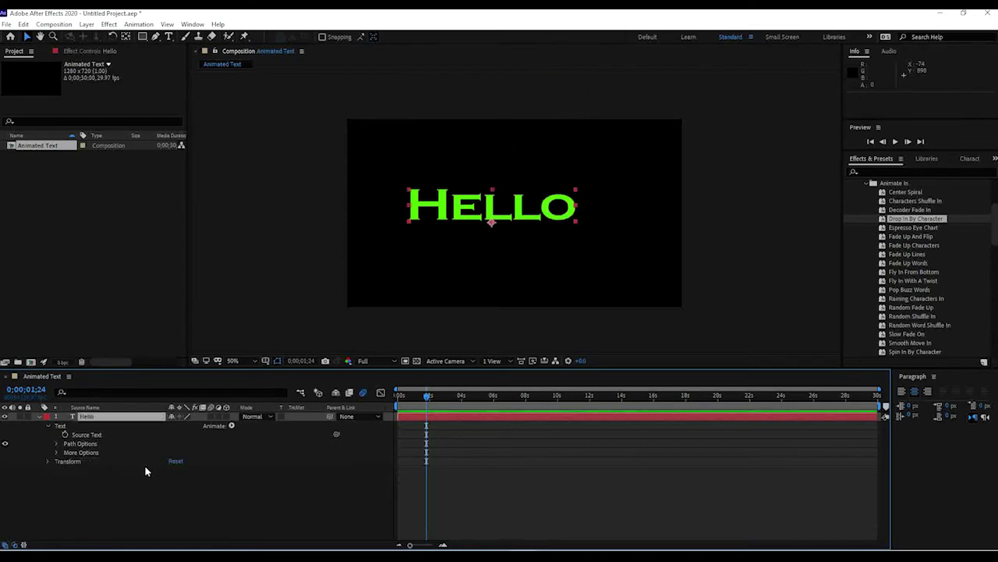
Step: Delete and restore the Hello layer, then expand its Text property group
click(89, 450)
key(Delete)
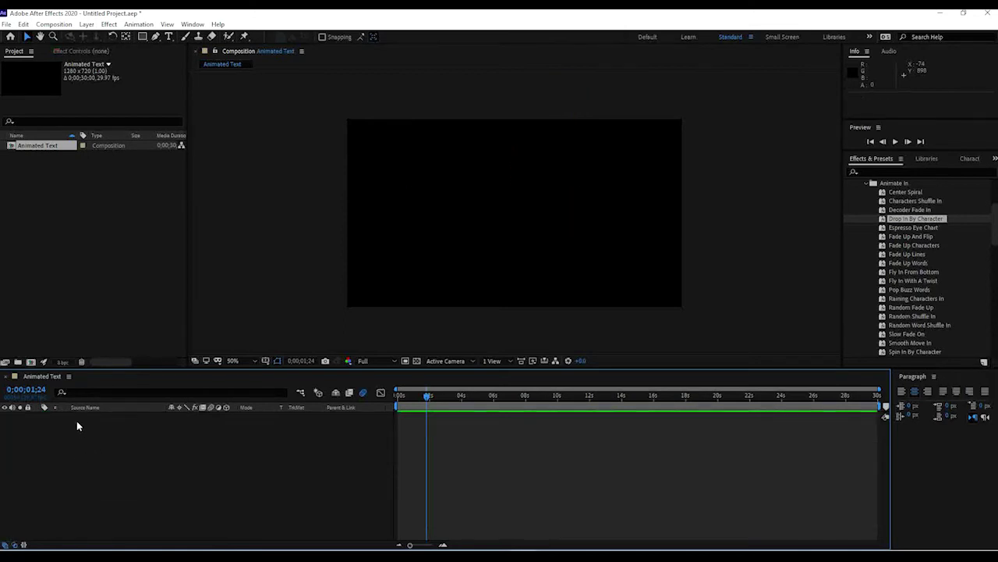
key(ctrl+z)
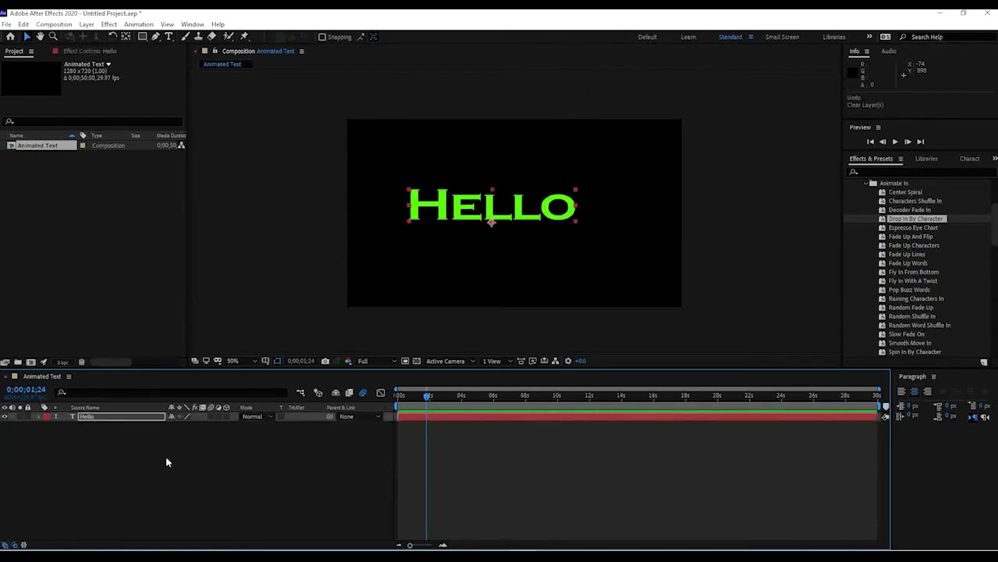
click(37, 416)
click(47, 425)
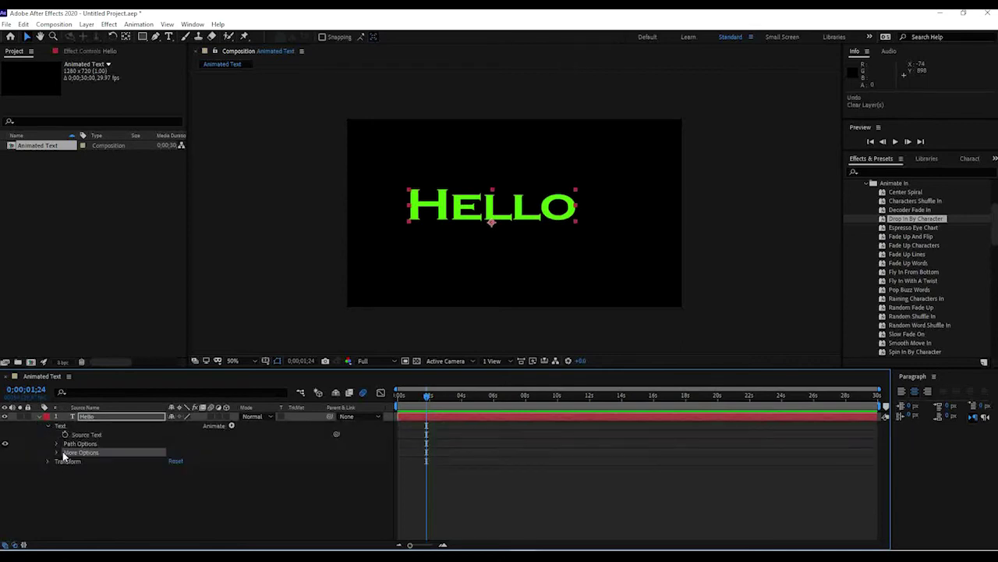
Step: Apply the Fade Up Lines preset to the HELLO text layer
click(911, 255)
drag(911, 255, 441, 417)
click(415, 401)
Step: Preview the Fade Up Lines animation twice, then deselect Animator 1
key(space)
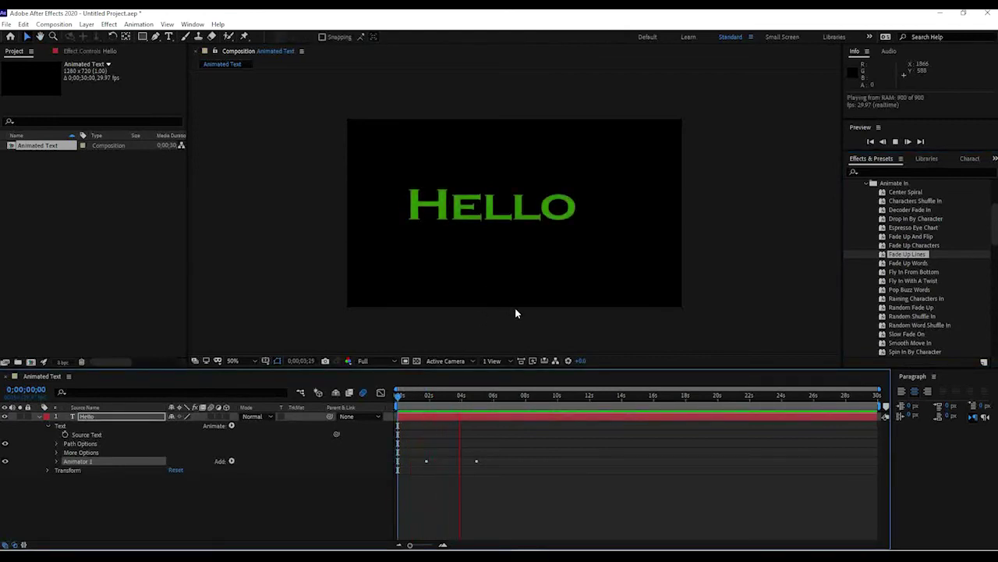
key(space)
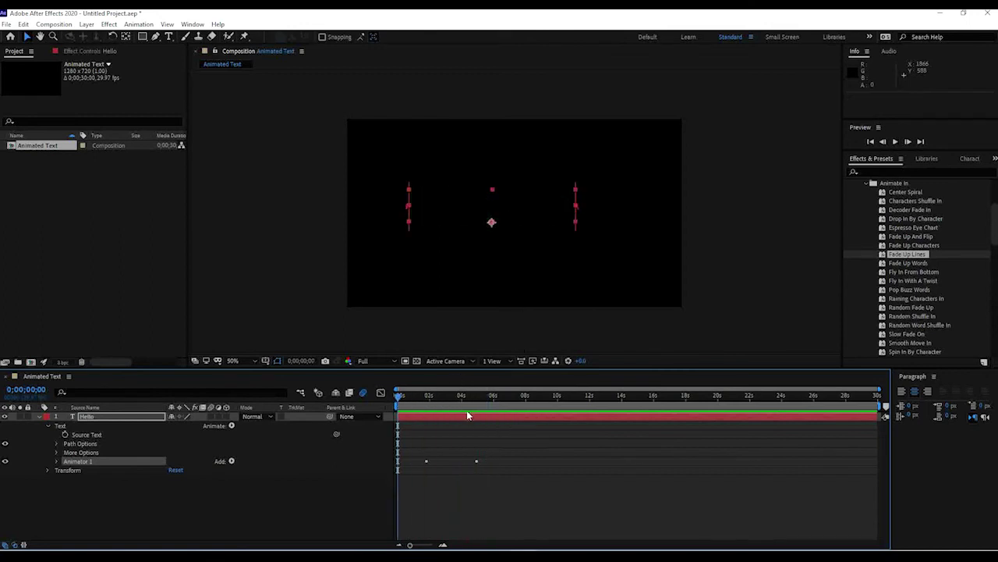
key(space)
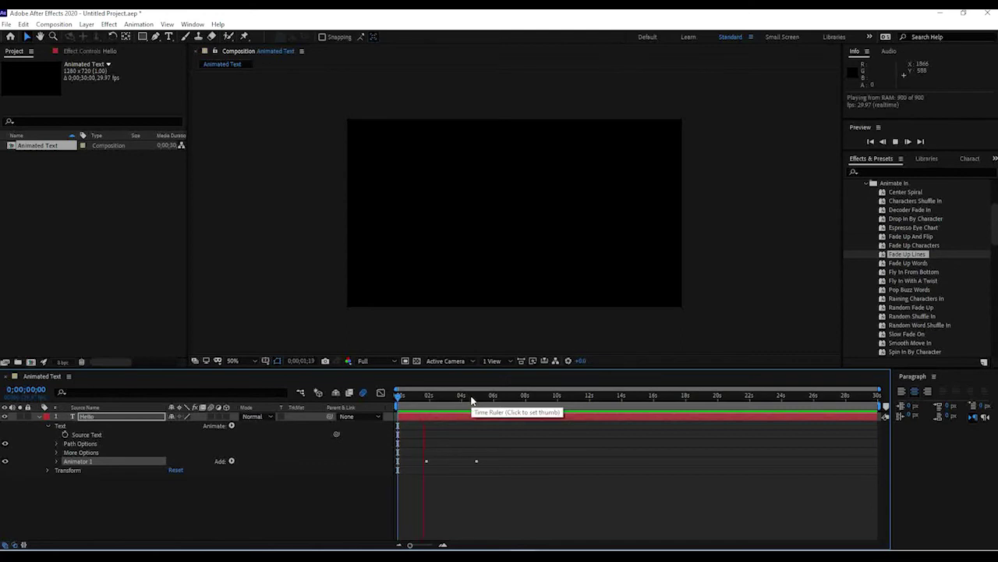
key(space)
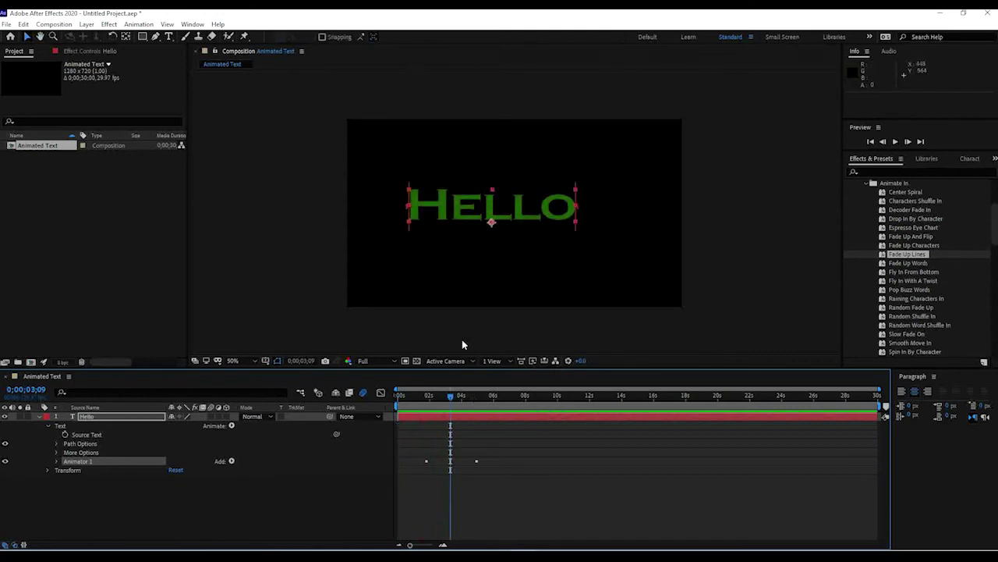
click(440, 423)
Step: Replace the old layer with a new text layer reading 'Hello, my name is JC'
key(Delete)
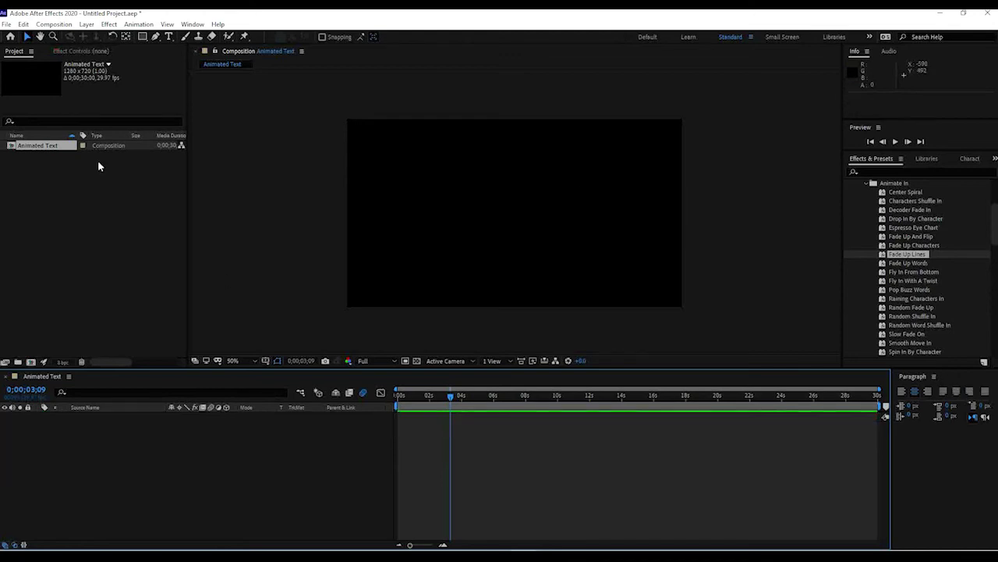
click(170, 38)
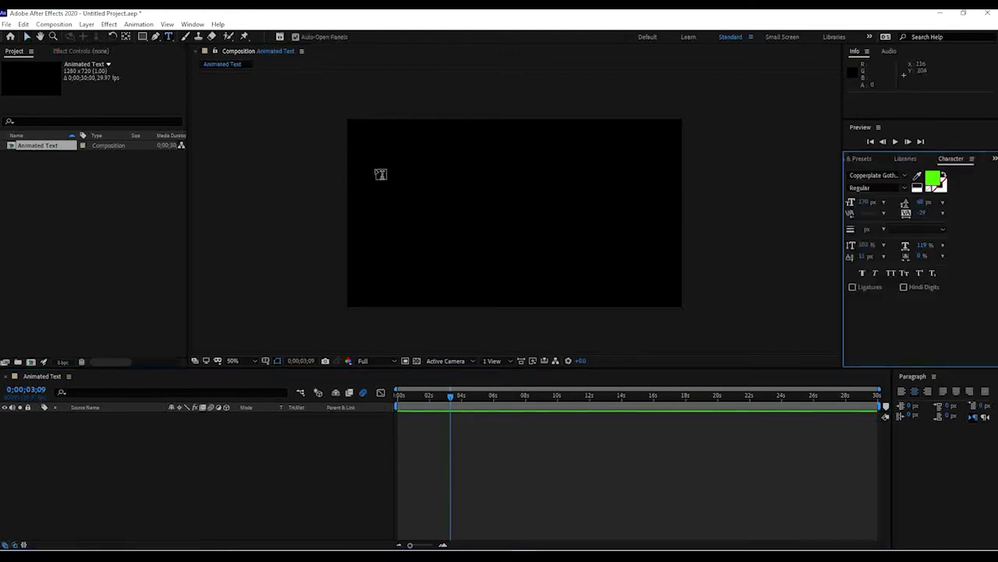
click(397, 181)
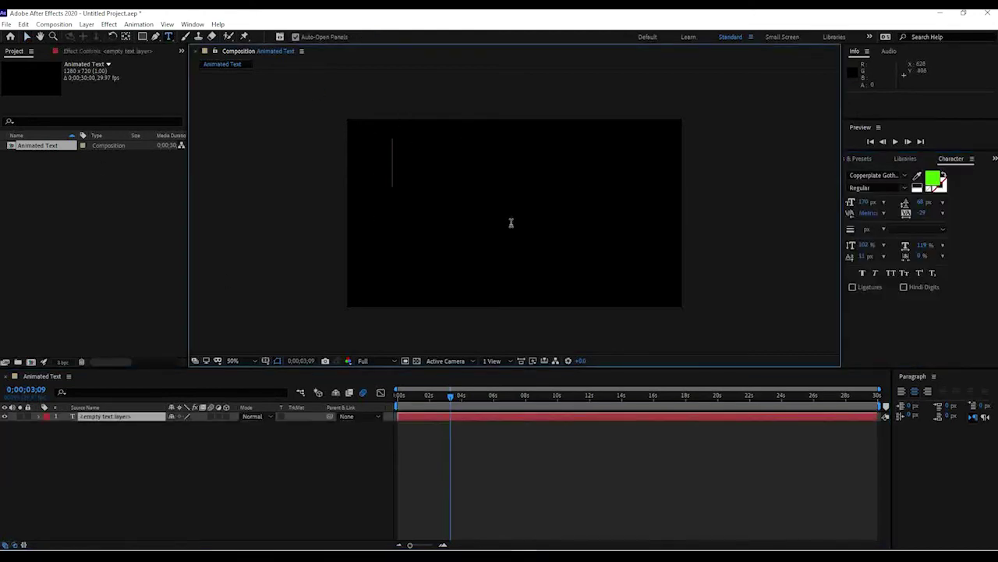
text(Hell)
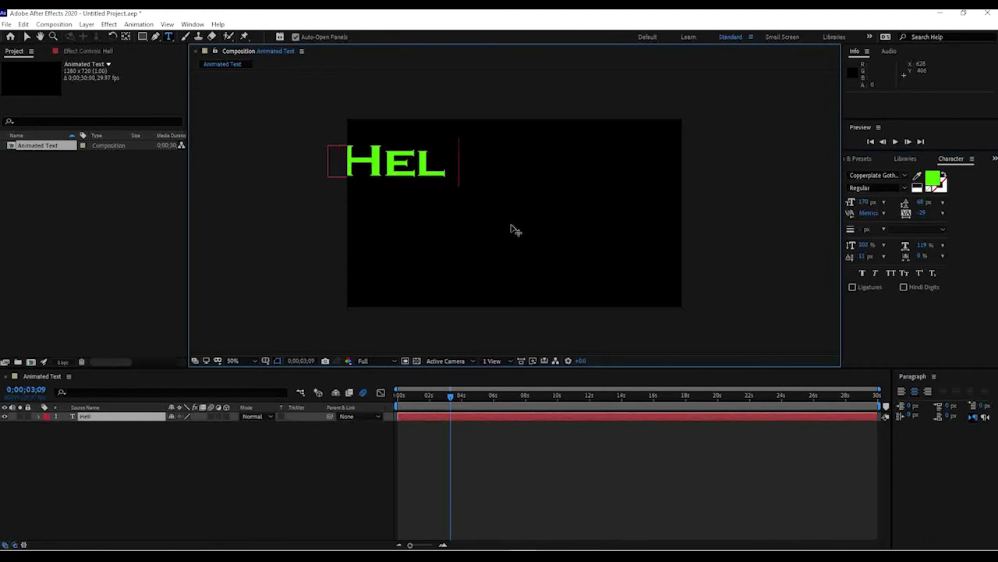
text(o, m)
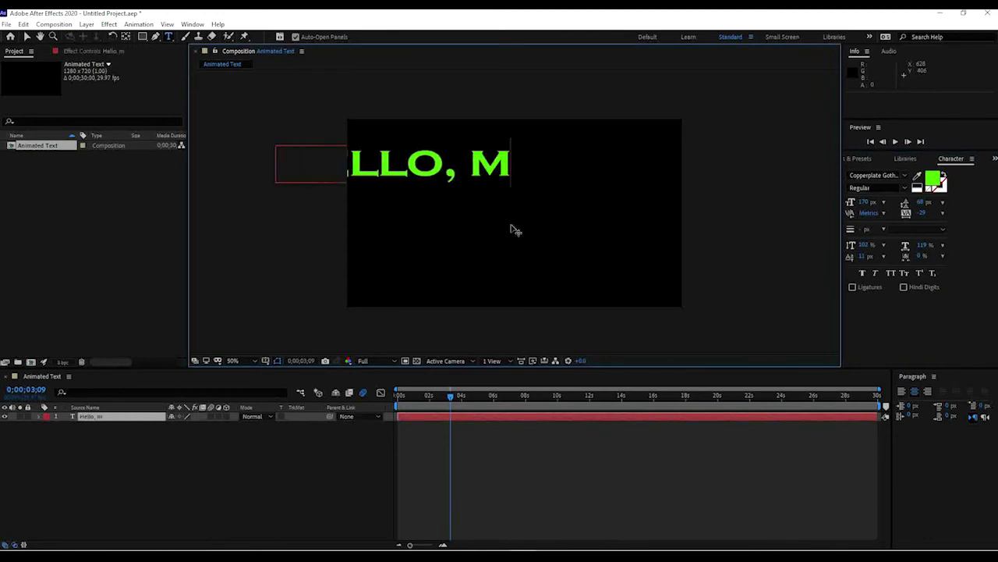
text(y name is )
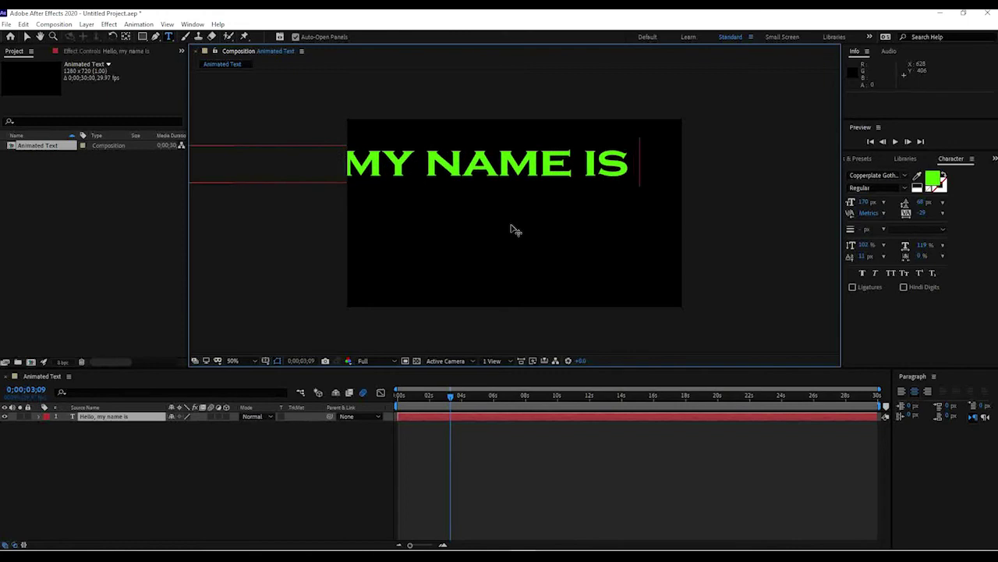
text(JC)
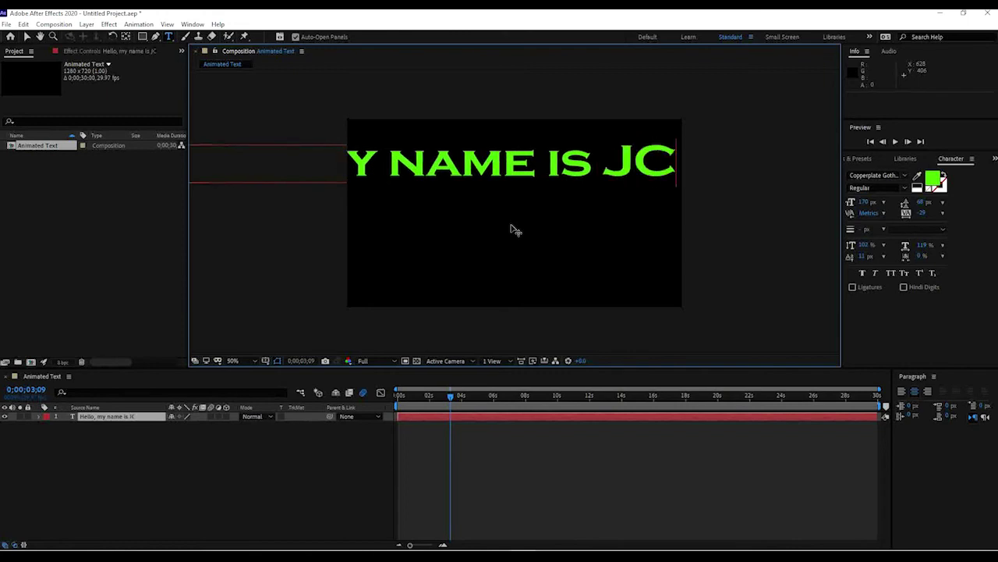
key(Escape)
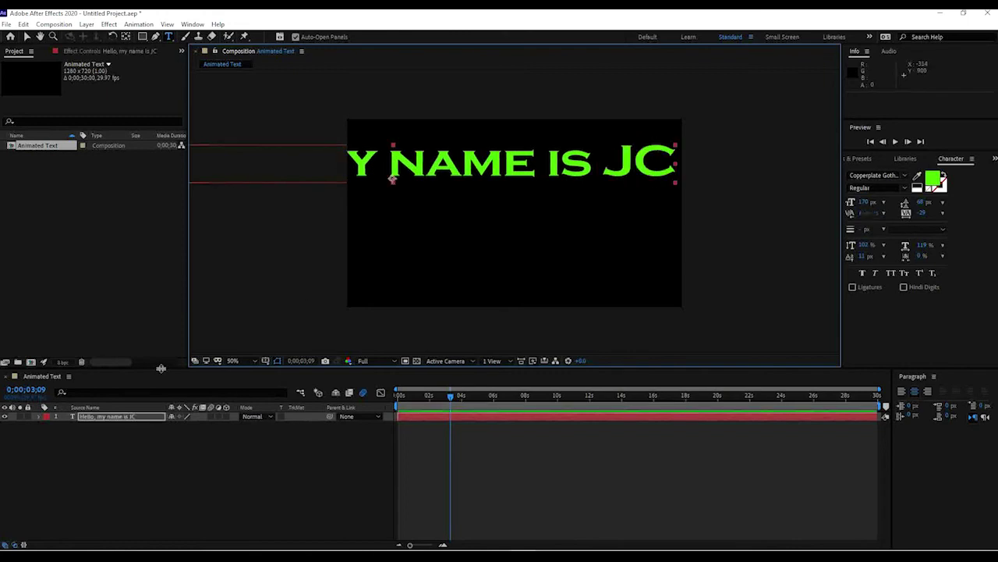
Step: Shrink the new text to about half size and move it toward the frame centre
key(s)
drag(182, 424, 153, 421)
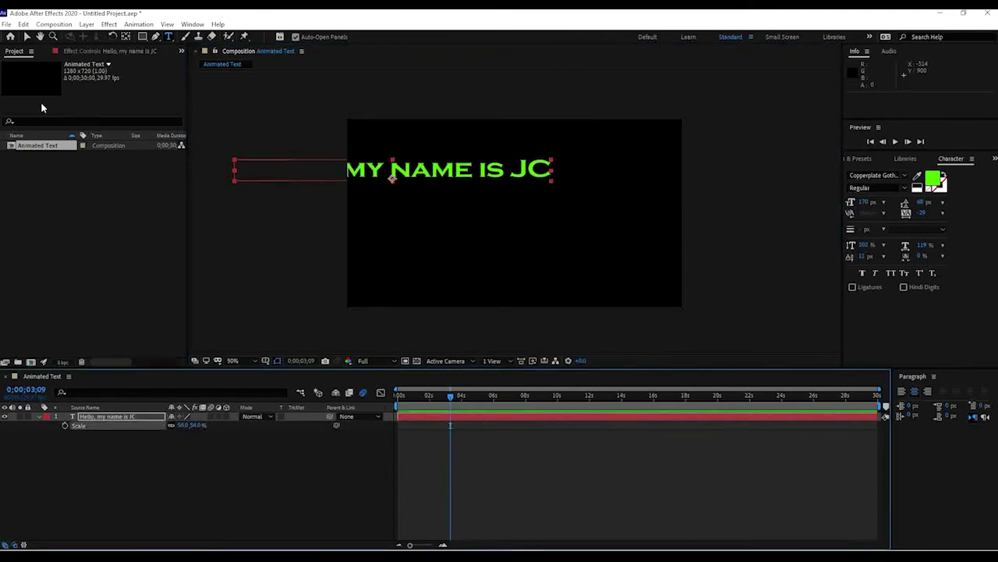
click(26, 37)
drag(392, 172, 512, 219)
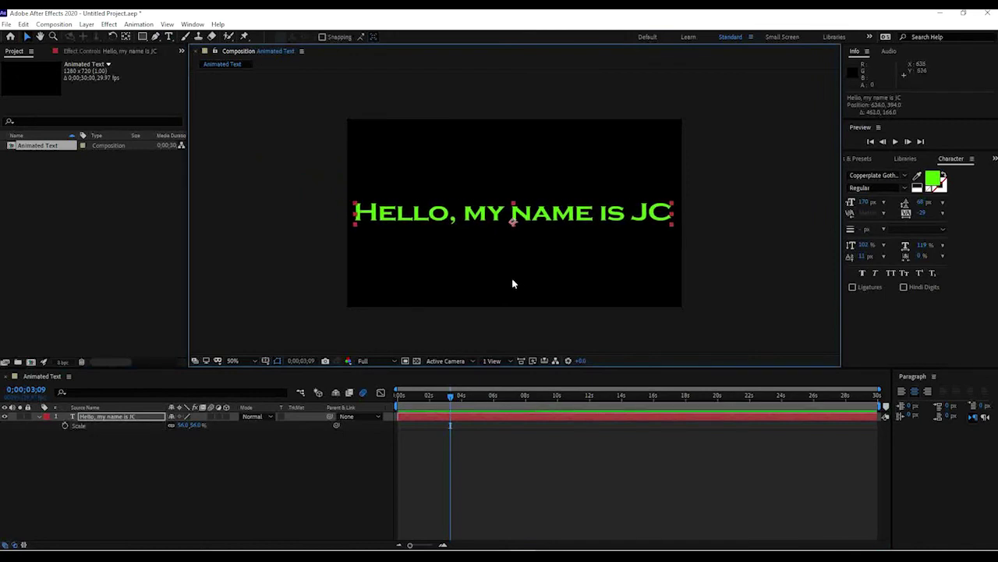
key(p)
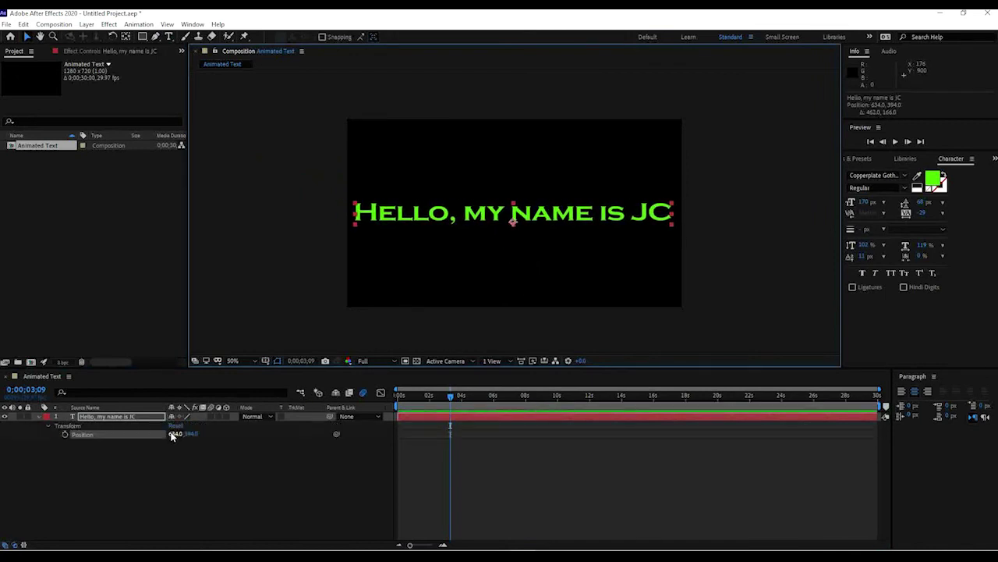
drag(174, 433, 176, 435)
Step: Refine the text's scale to 48% and nudge it to sit centred
key(s)
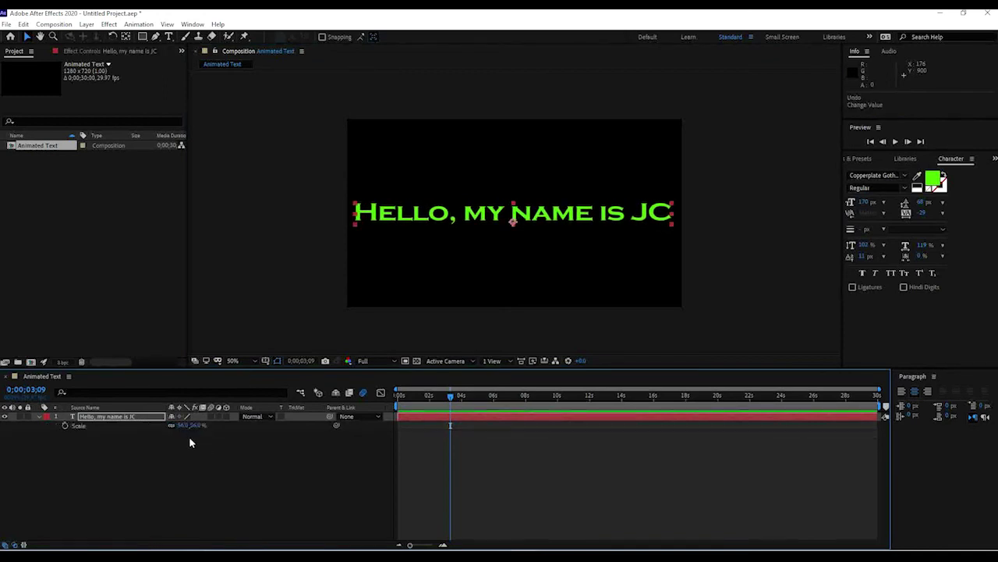
drag(179, 422, 170, 417)
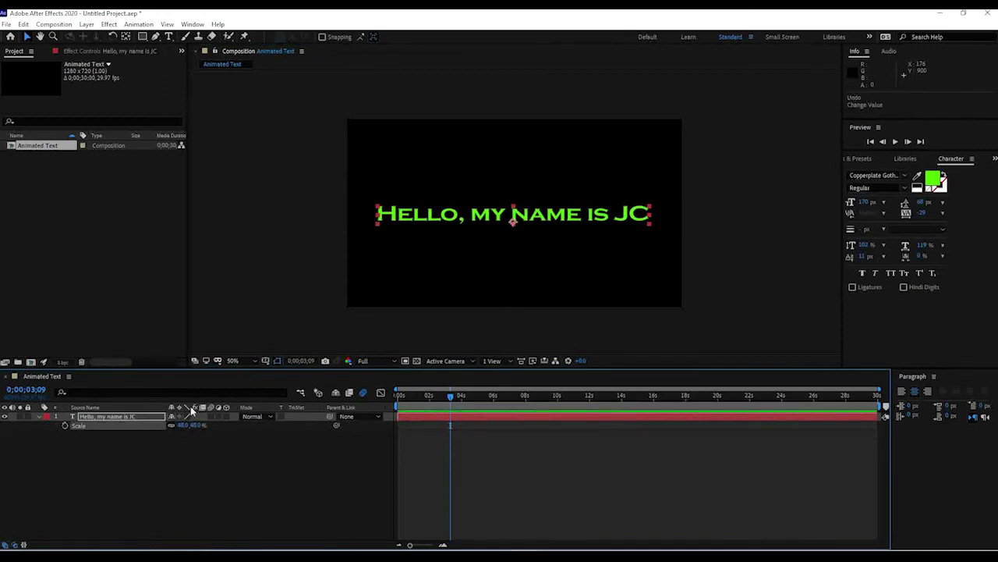
drag(503, 214, 497, 214)
drag(504, 216, 505, 217)
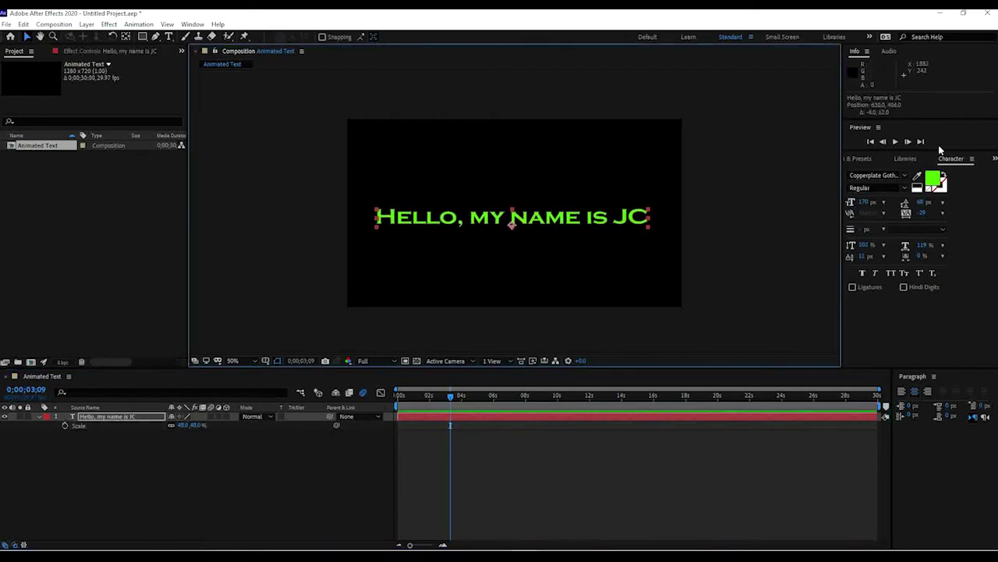
click(874, 159)
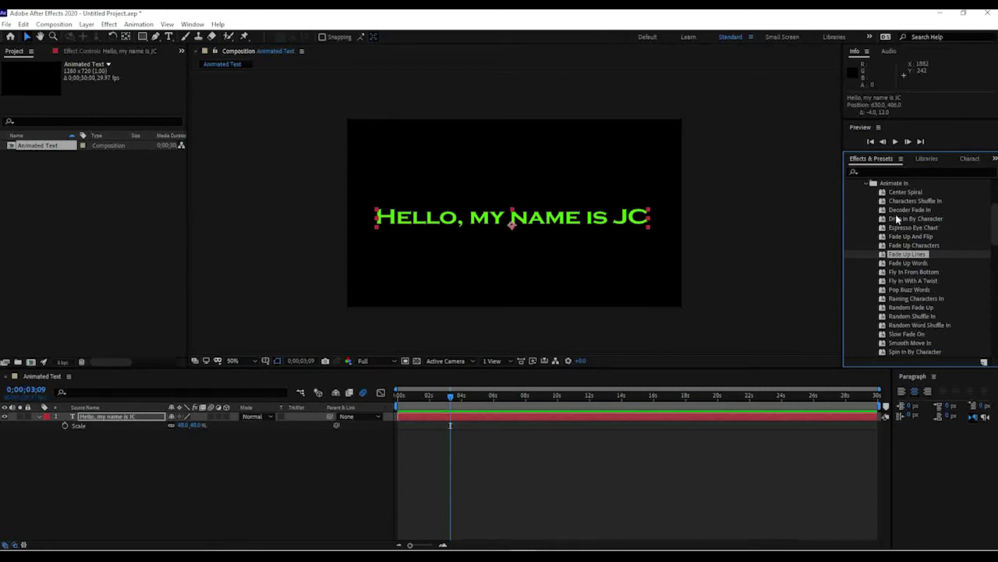
Step: Apply Animate In > Straight In By Character to the 'Hello, my name is JC' layer and preview it
scroll(928, 238, down, 3)
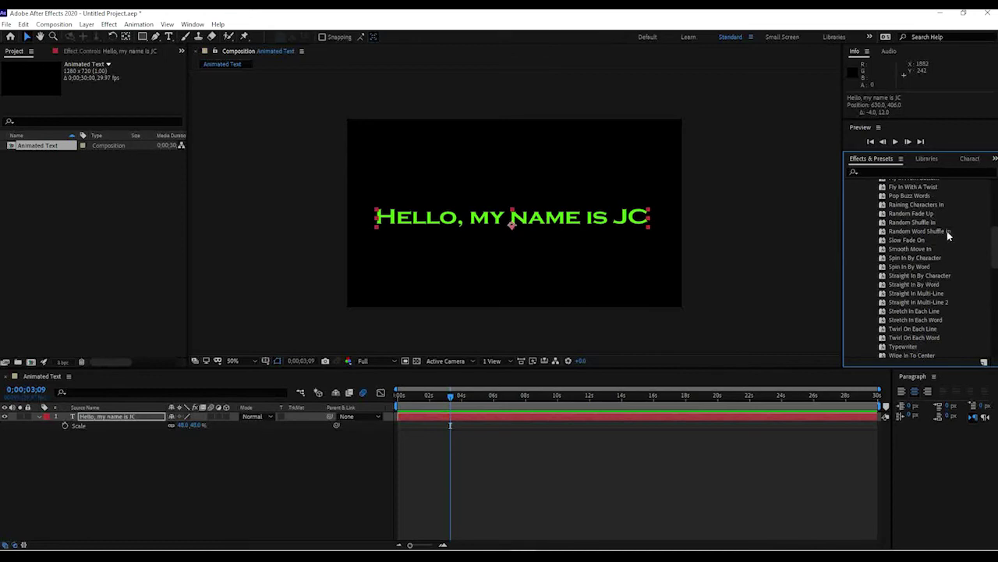
drag(922, 282, 449, 417)
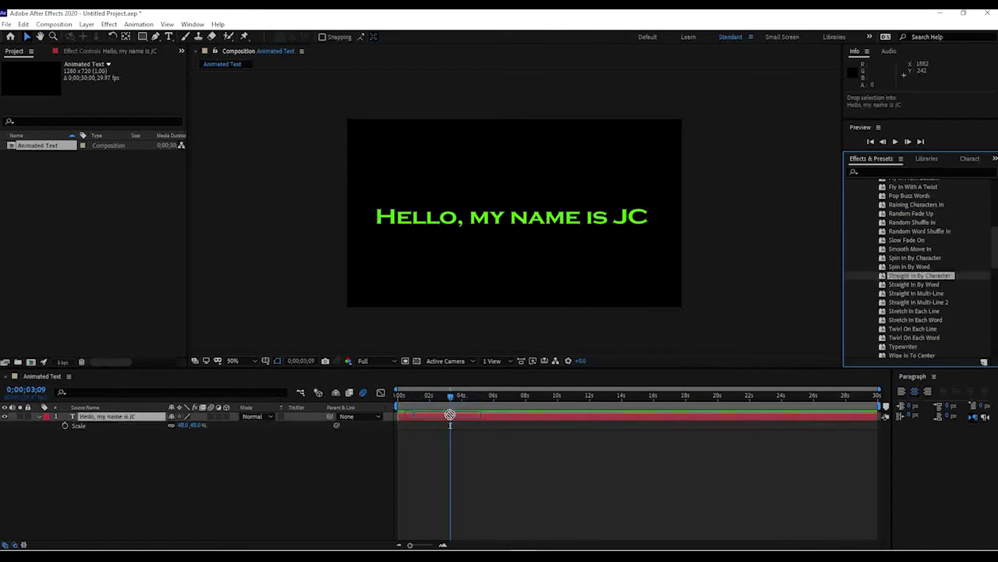
key(space)
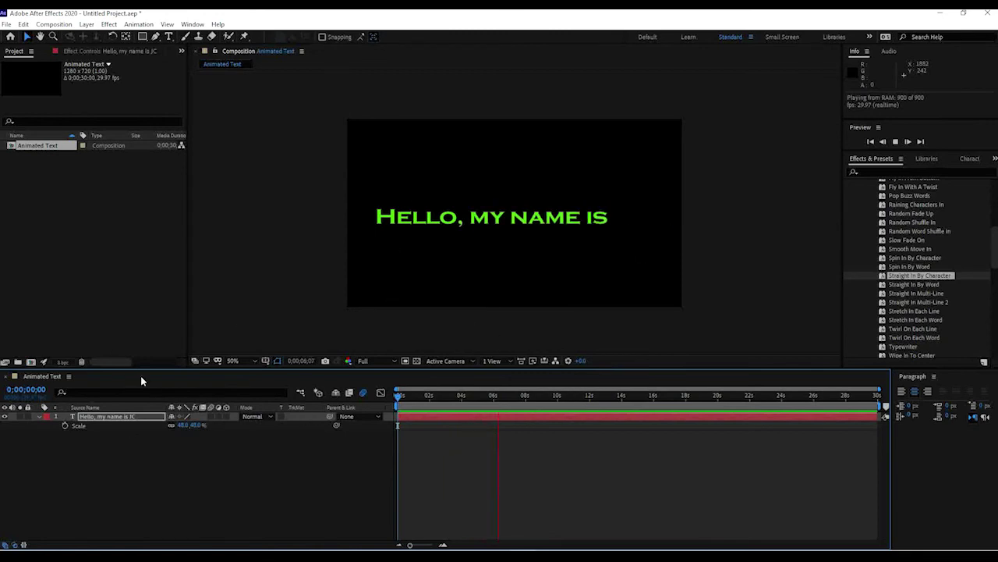
key(space)
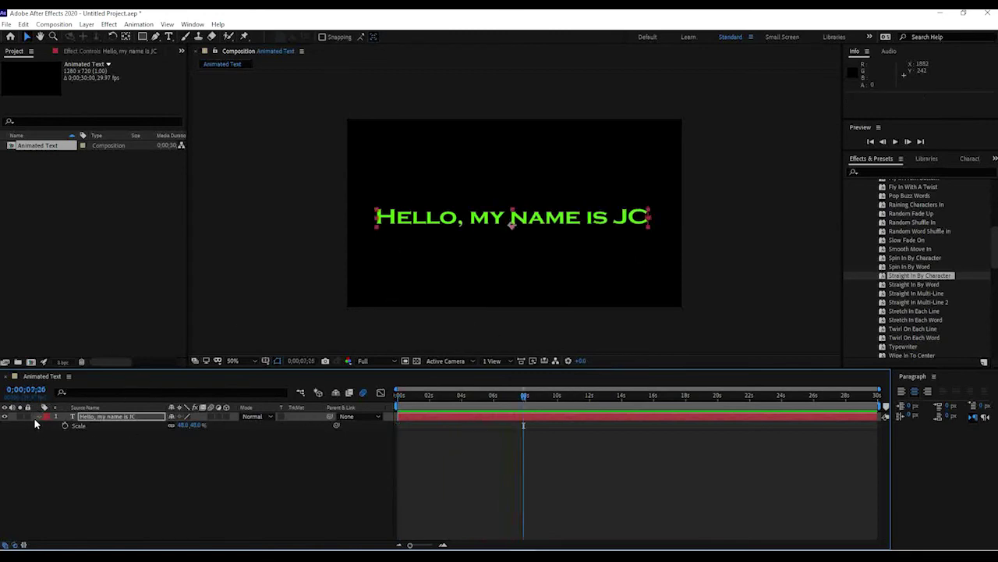
Step: Expand the text layer's Text group and Animator 1 to show its Position value
click(40, 419)
click(40, 418)
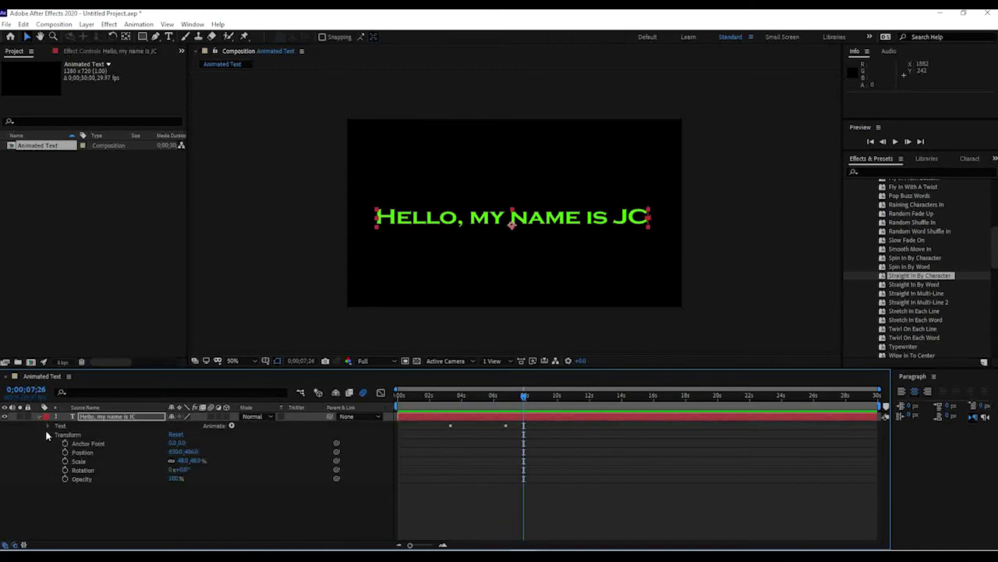
click(49, 433)
click(49, 433)
click(47, 426)
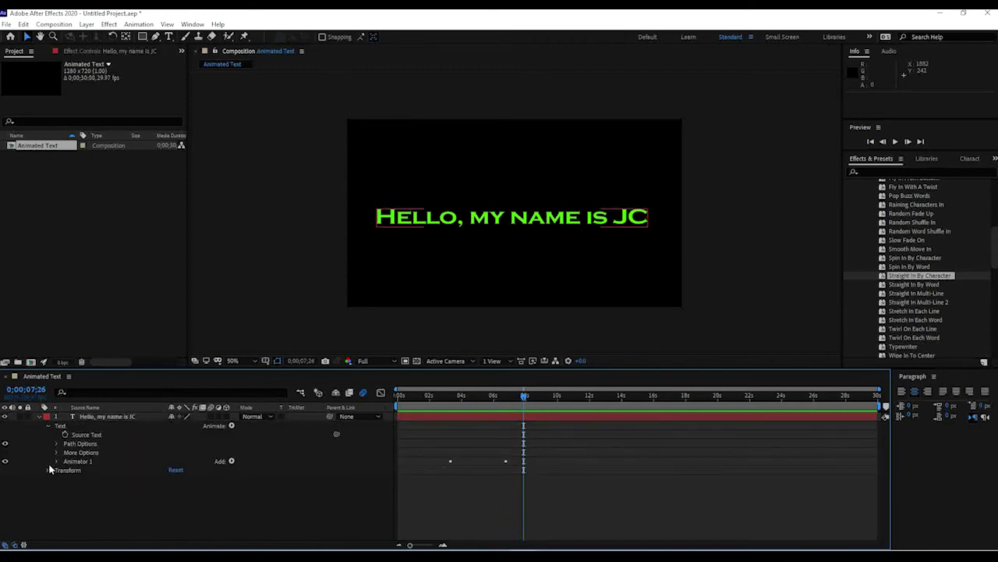
click(56, 461)
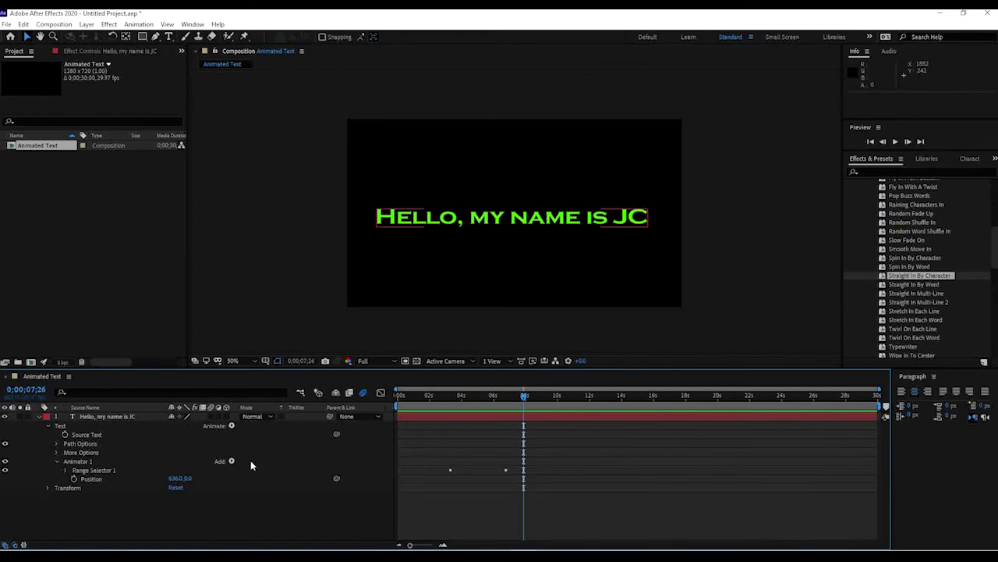
Step: Show the layer's keyframed properties and expand Range Selector 1's Start, End and Offset
click(98, 415)
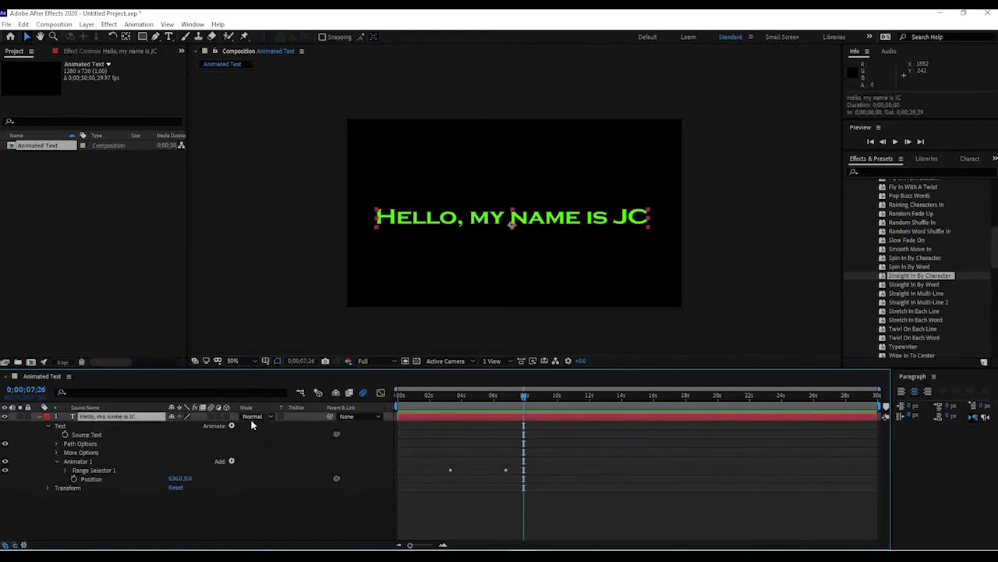
key(u)
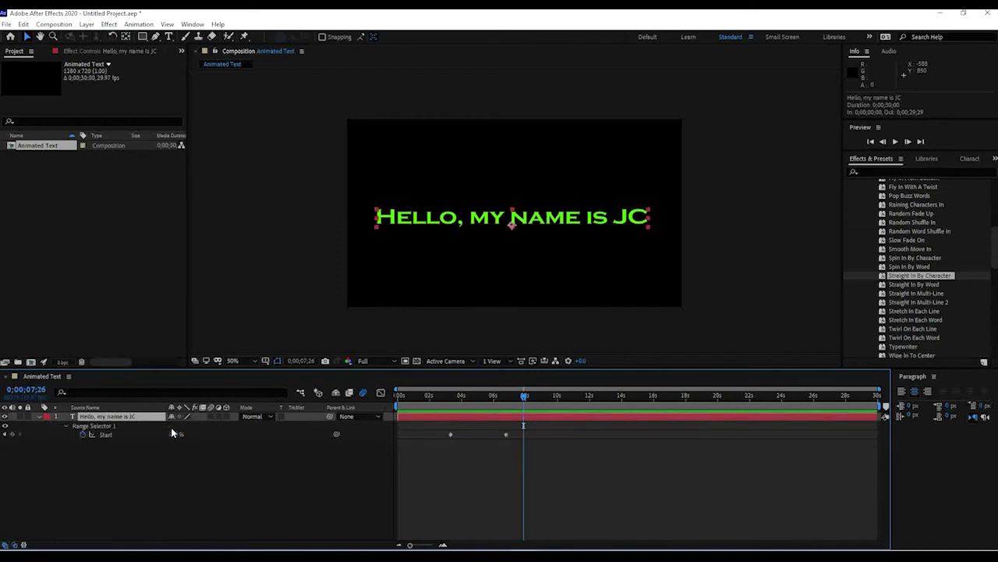
click(63, 431)
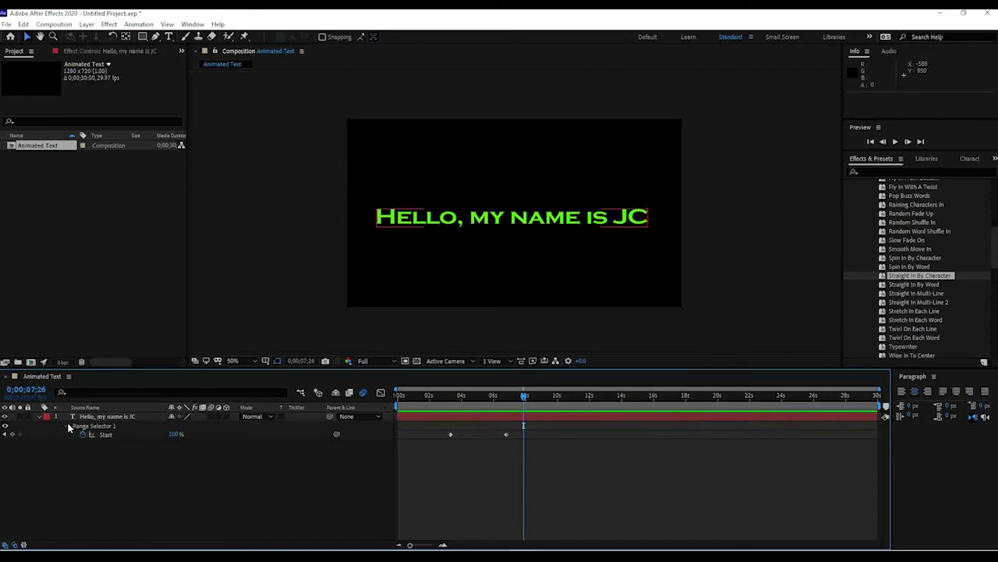
click(67, 426)
click(40, 417)
click(40, 417)
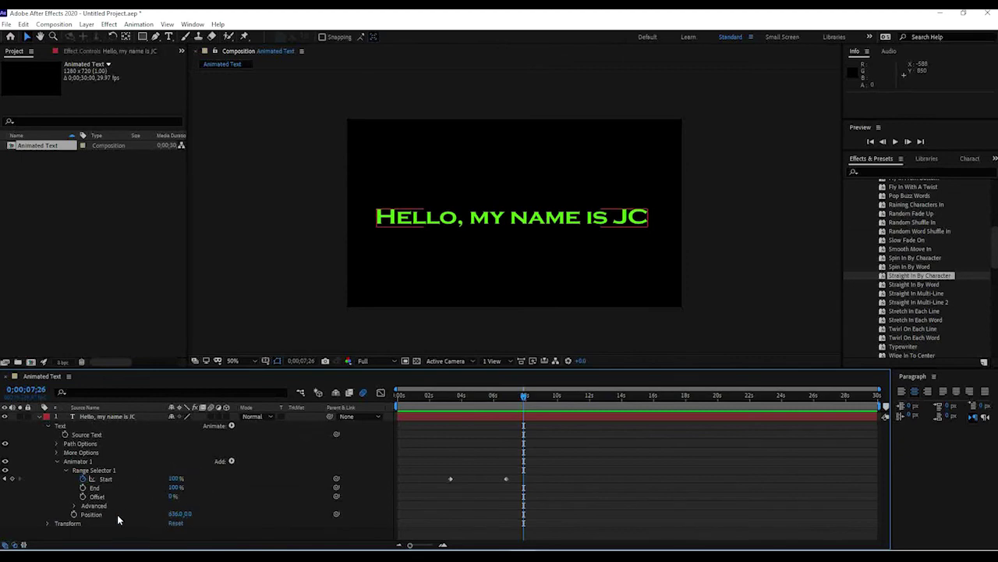
Step: Raise Animator 1's Position offset to 2576.0,0.0 so characters start off-frame, and preview
click(450, 395)
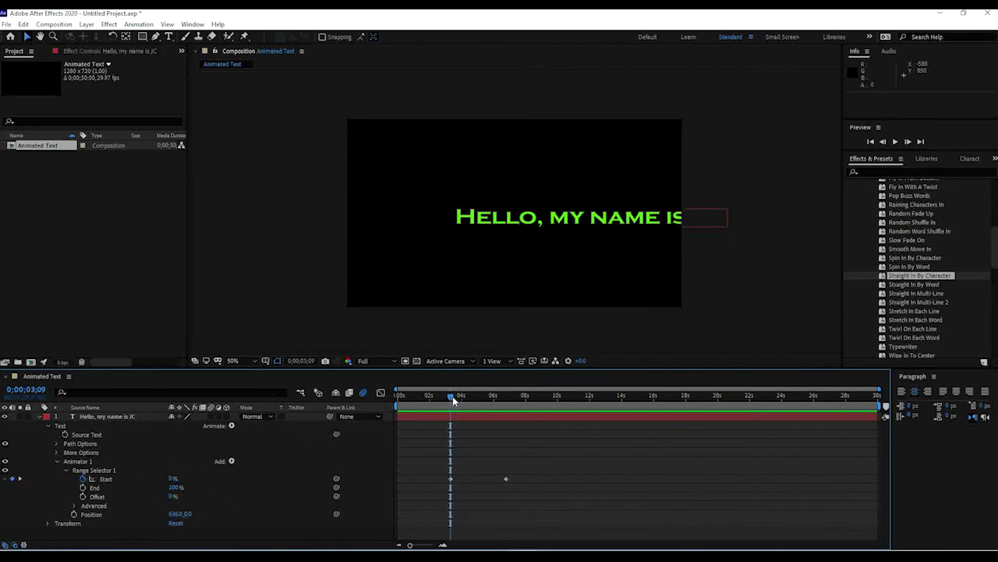
drag(177, 512, 320, 513)
drag(496, 514, 717, 511)
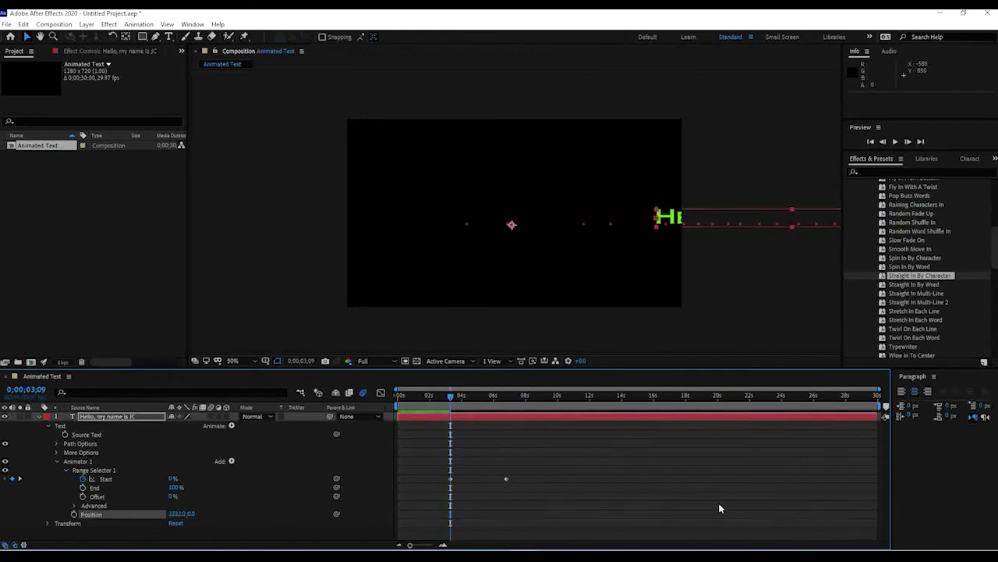
drag(176, 513, 347, 503)
key(space)
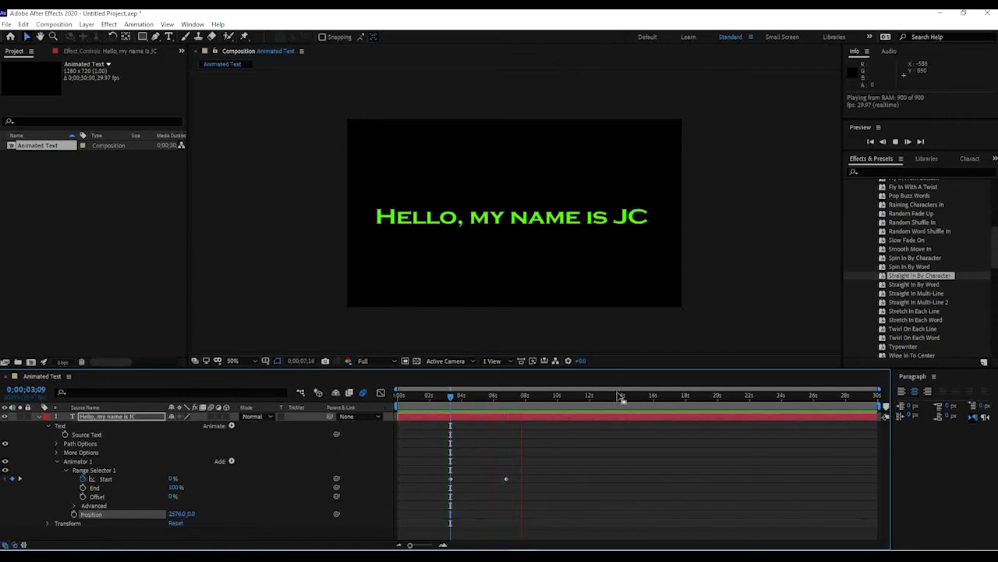
key(space)
Step: Move the second Start keyframe earlier to about 0;00;04 and preview the type-on
drag(504, 481, 473, 480)
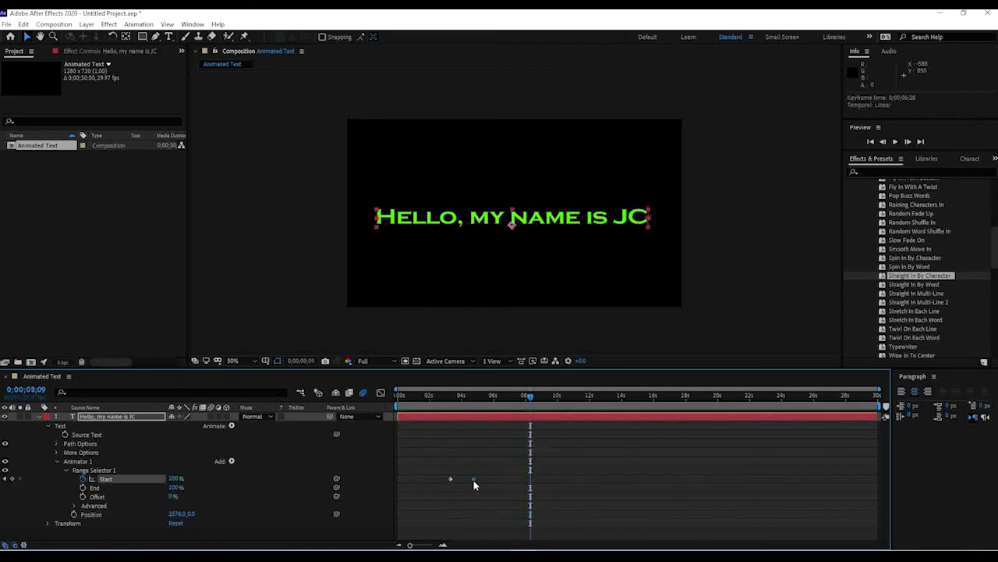
drag(422, 396, 439, 396)
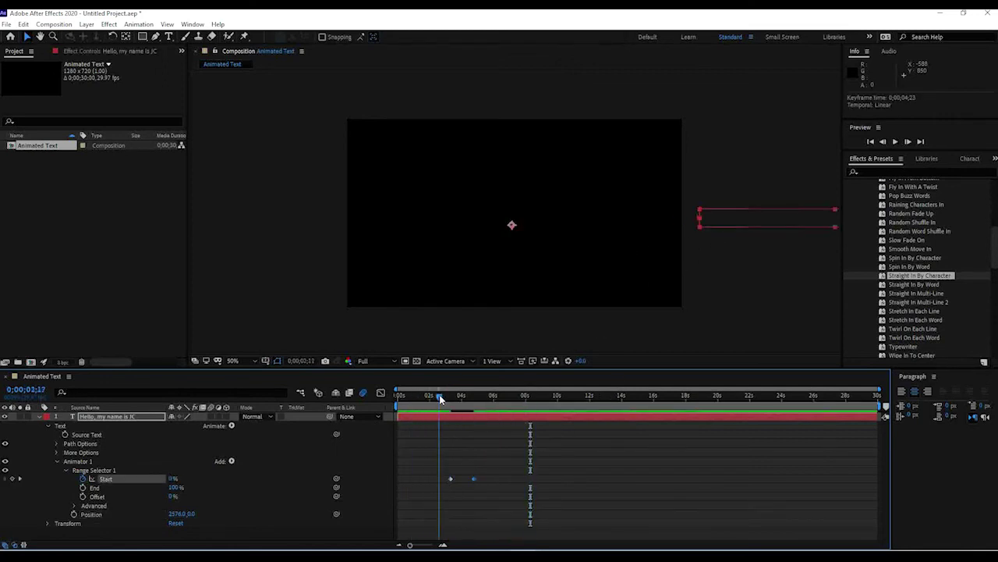
key(space)
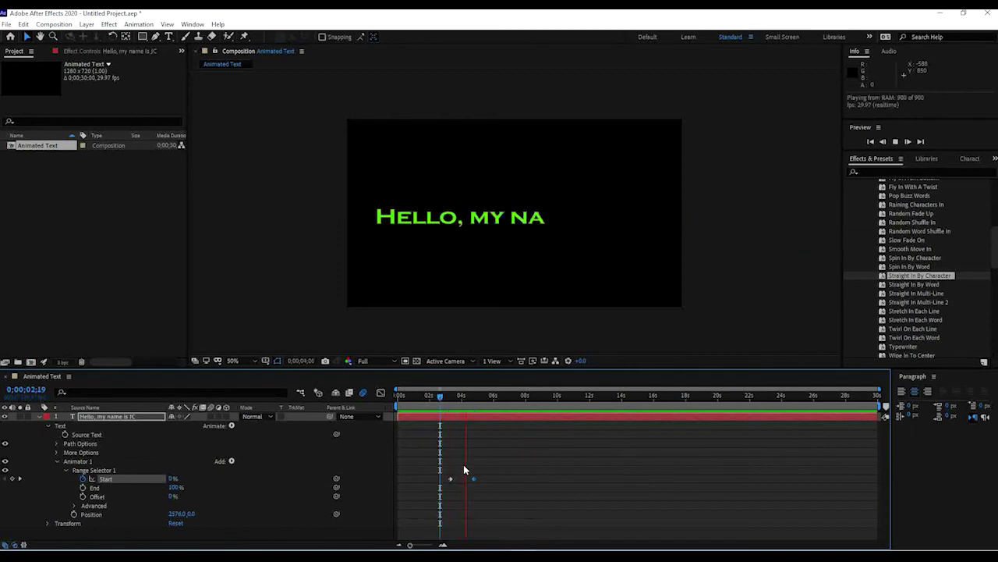
key(space)
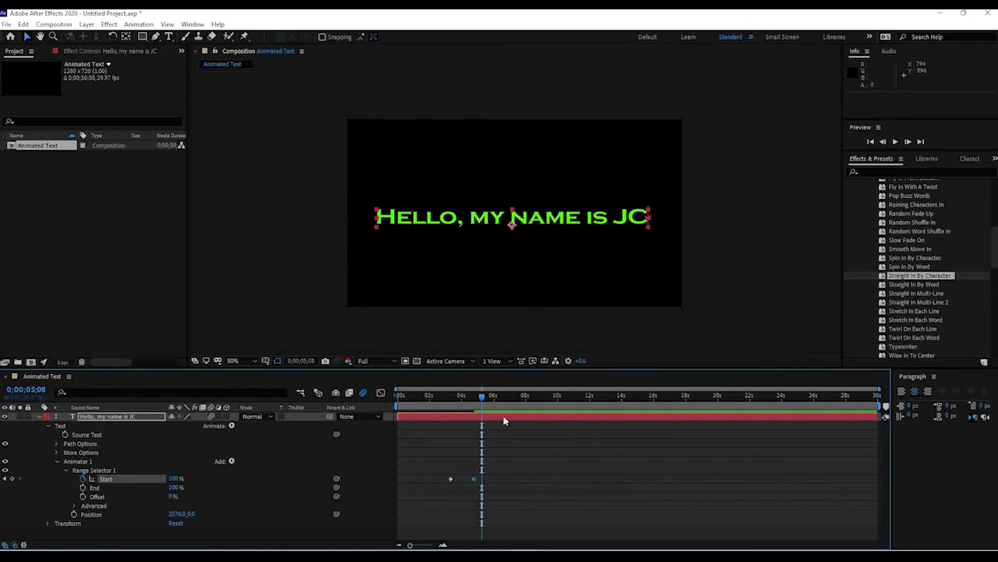
key(space)
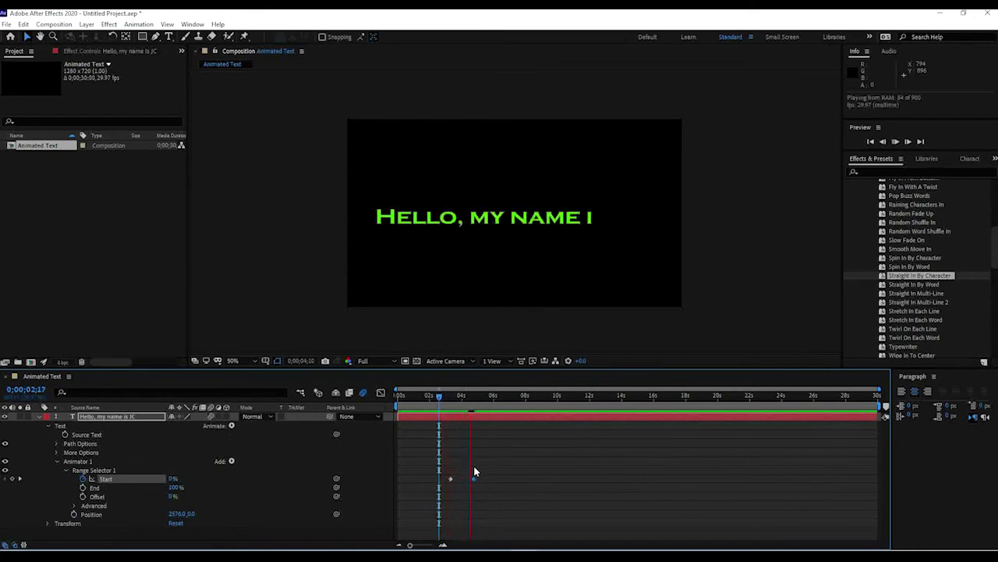
key(space)
mouse_move(448, 396)
mouse_down()
mouse_move(459, 395)
mouse_move(438, 398)
mouse_up()
key(space)
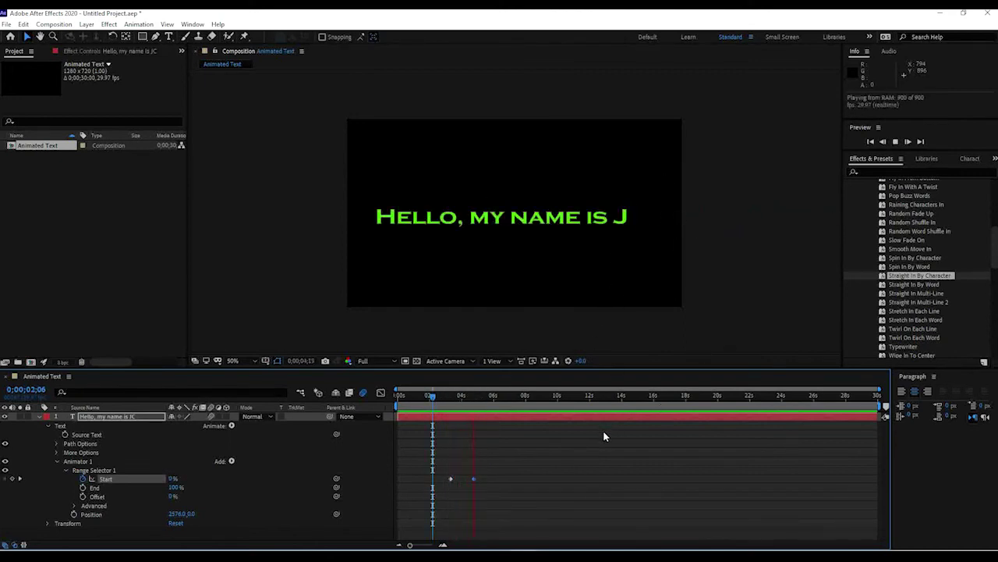
mouse_move(461, 400)
mouse_down()
mouse_move(437, 396)
mouse_move(470, 396)
mouse_up()
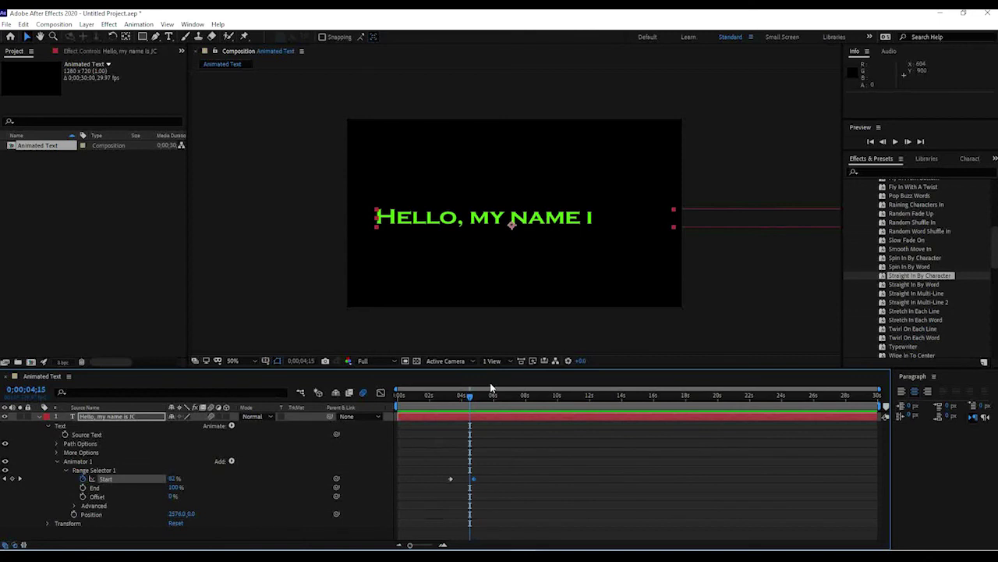
Step: Launch Adobe Bridge via Animation > Browse Presets…
click(136, 24)
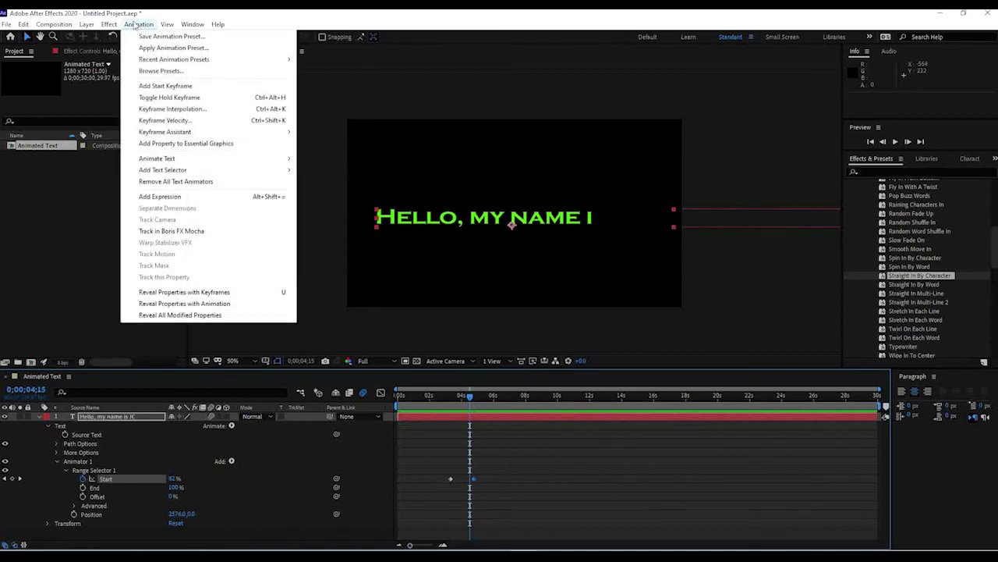
mouse_move(86, 25)
mouse_move(148, 21)
click(169, 71)
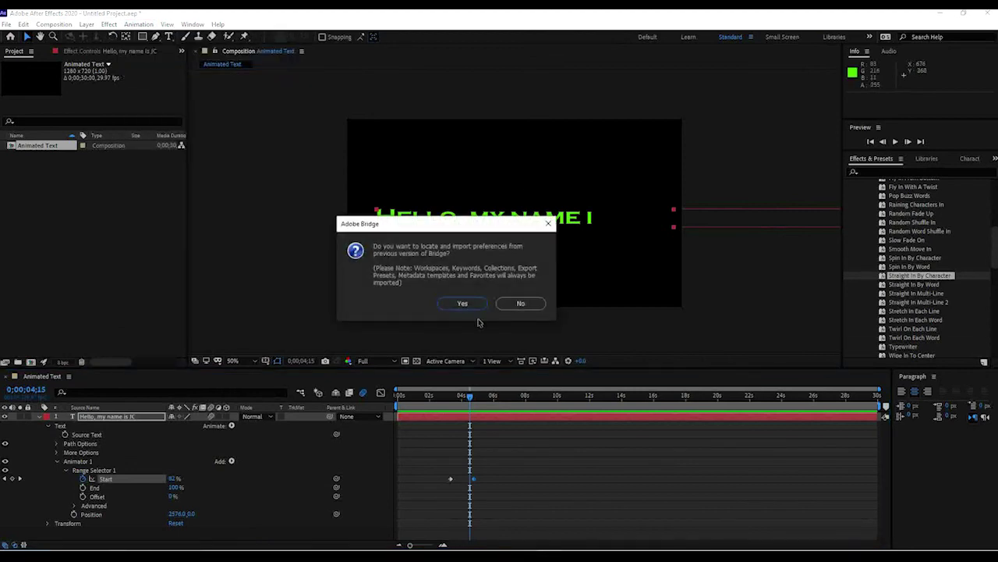
Step: Decline importing Bridge preferences, close the What's New dialog, and move Bridge aside
click(521, 303)
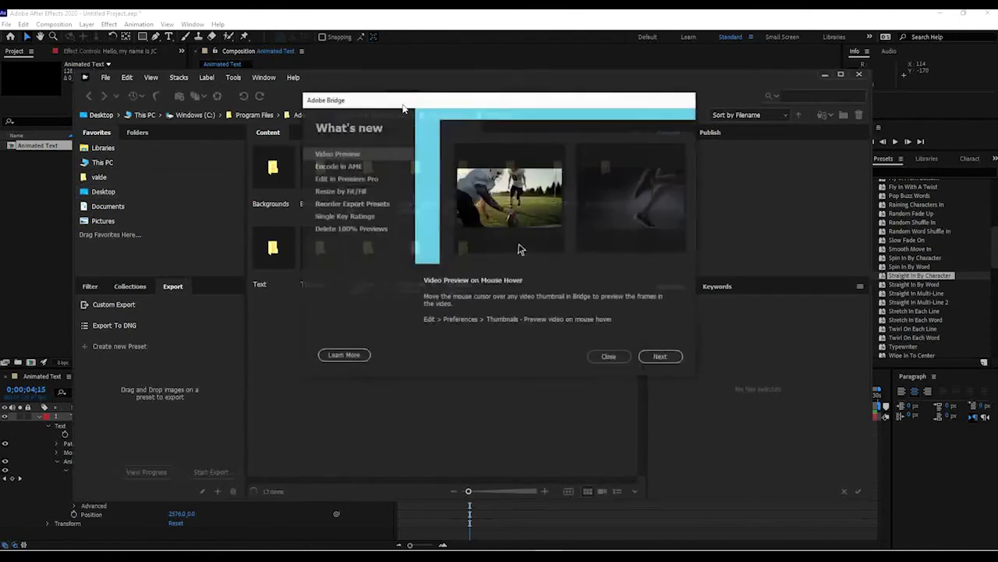
click(609, 357)
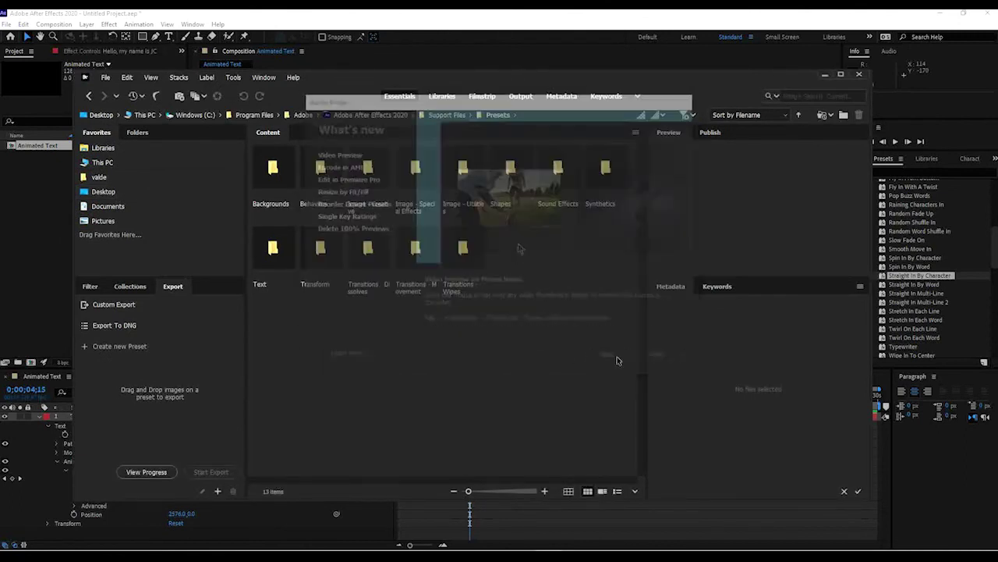
drag(379, 79, 406, 90)
click(140, 24)
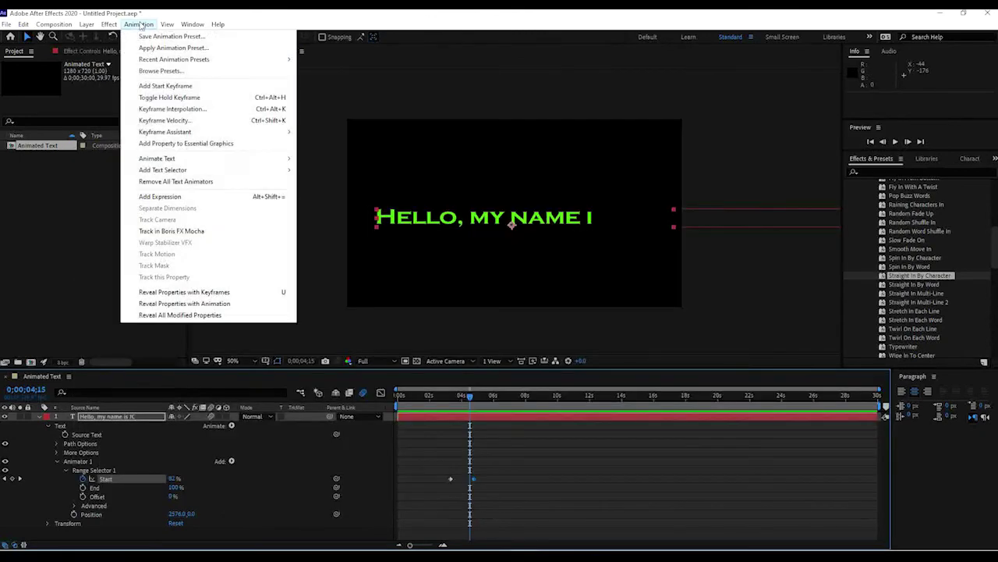
mouse_move(166, 25)
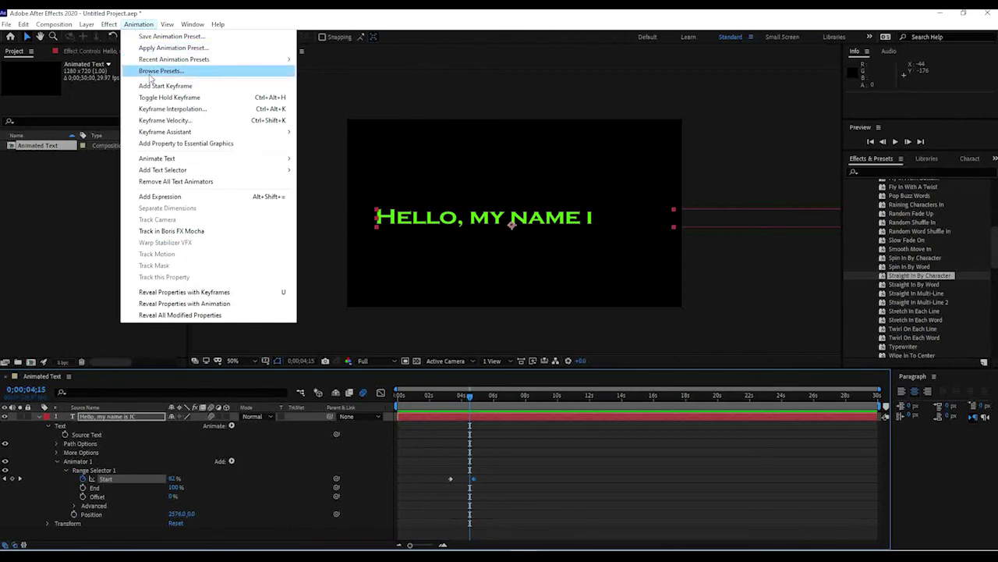
Step: Show the Presets folder in Bridge via Browse Presets… and reposition the window
click(148, 72)
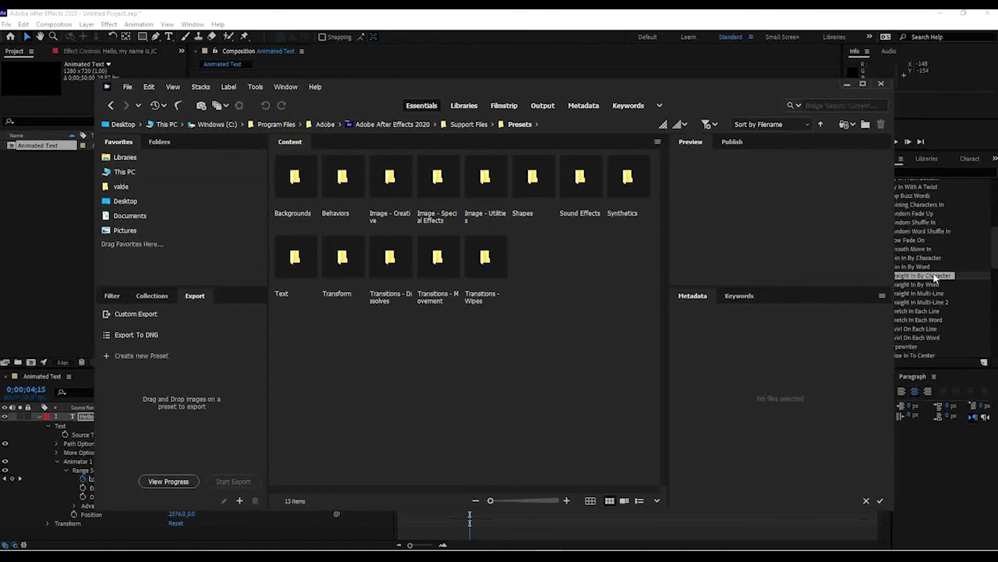
drag(759, 83, 699, 81)
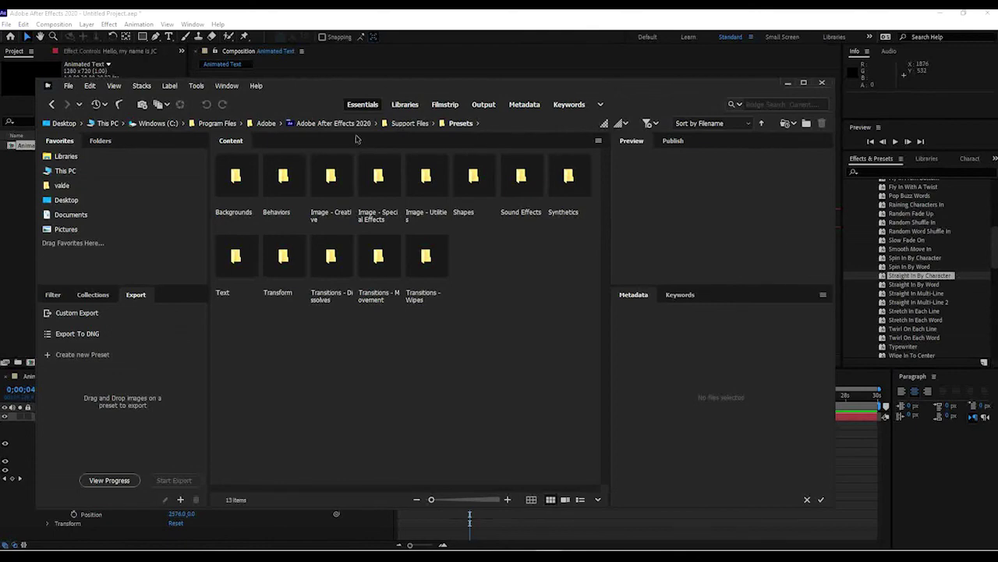
drag(317, 94, 367, 92)
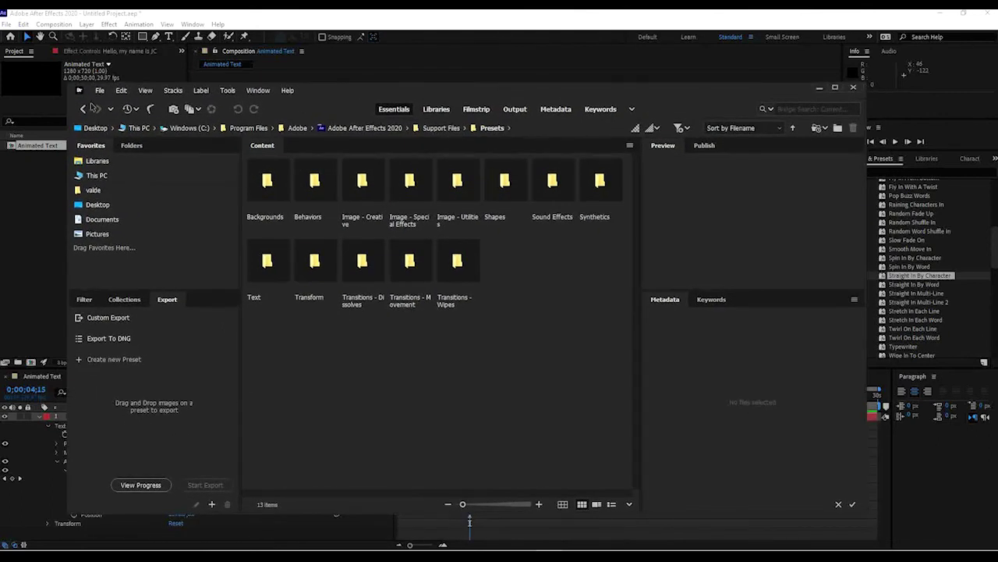
Step: Open the Text presets folder in Bridge and select its Animate In folder
click(269, 266)
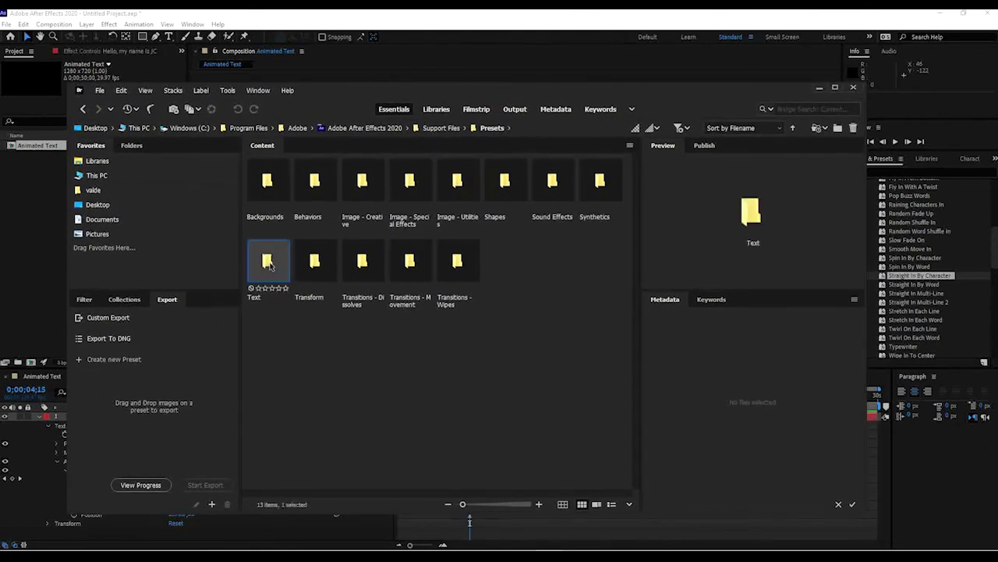
double_click(269, 266)
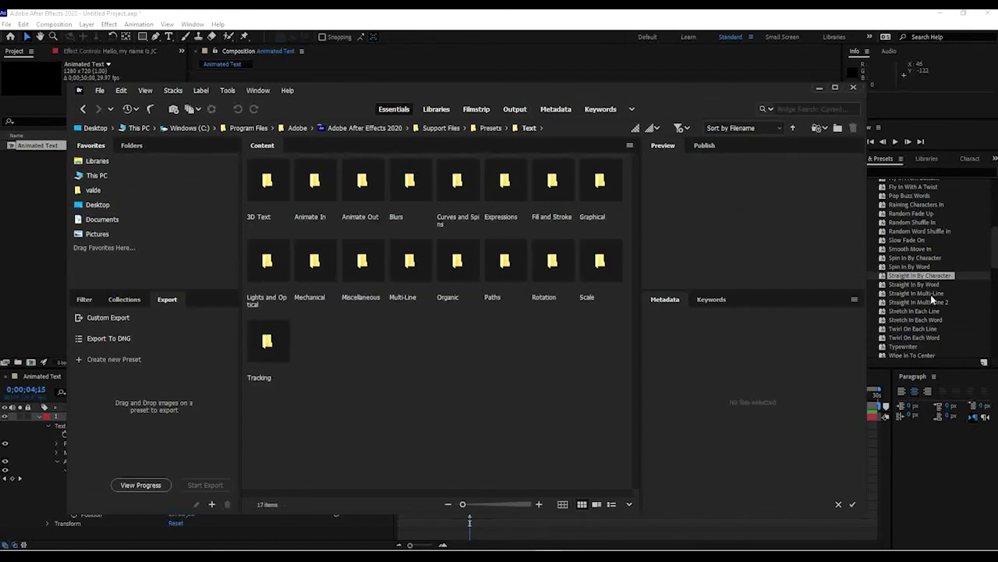
scroll(952, 283, up, 5)
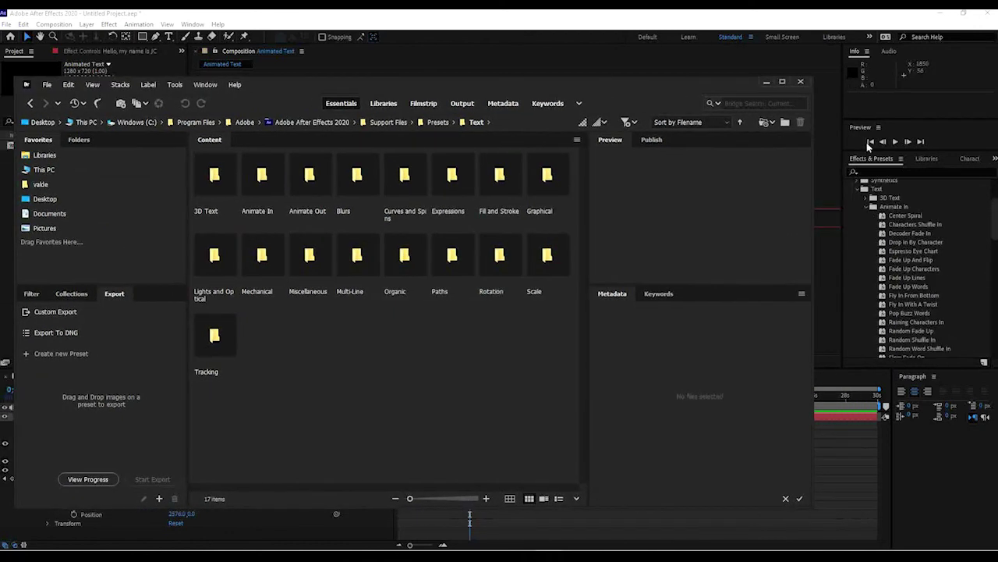
click(869, 207)
click(868, 206)
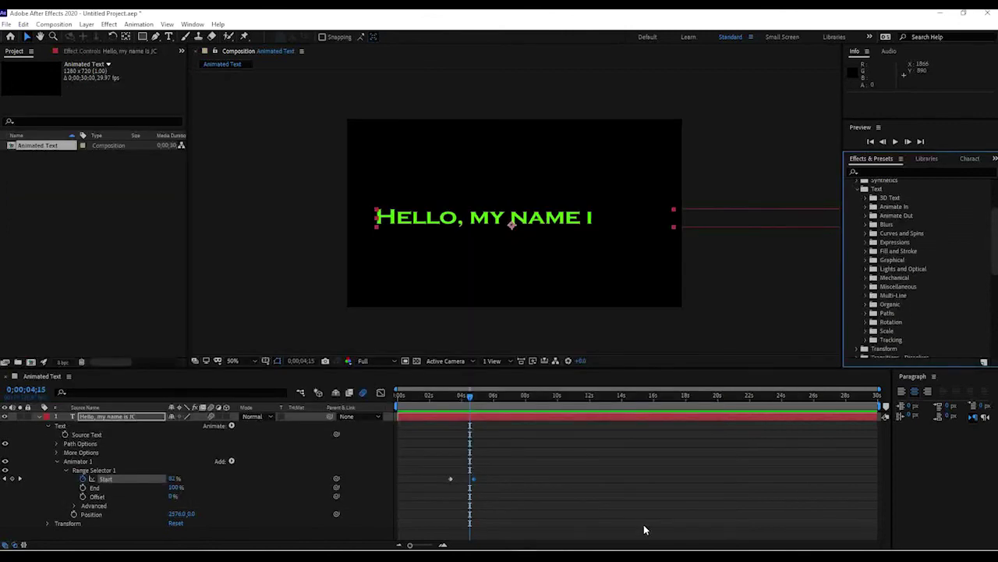
key(alt+Tab)
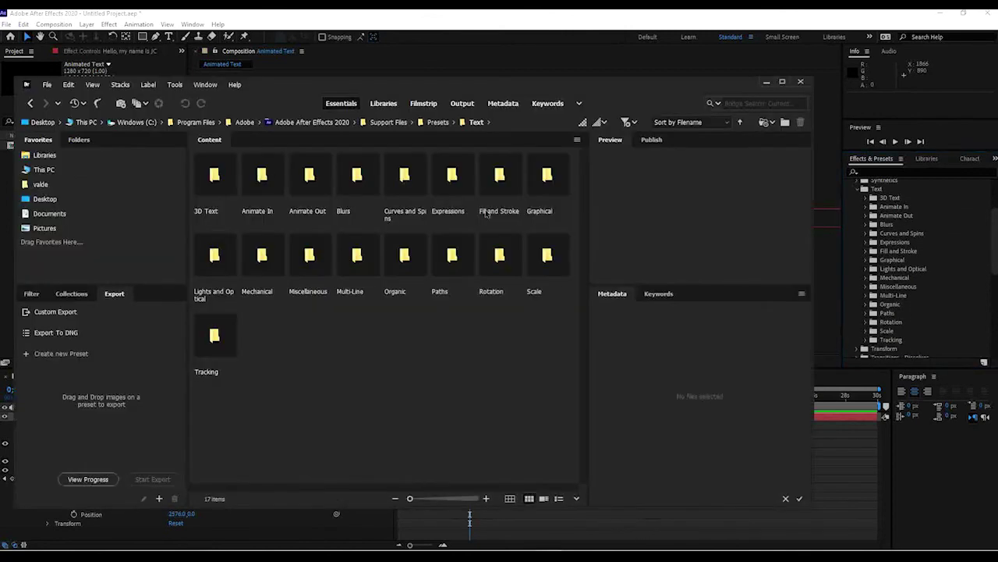
click(262, 176)
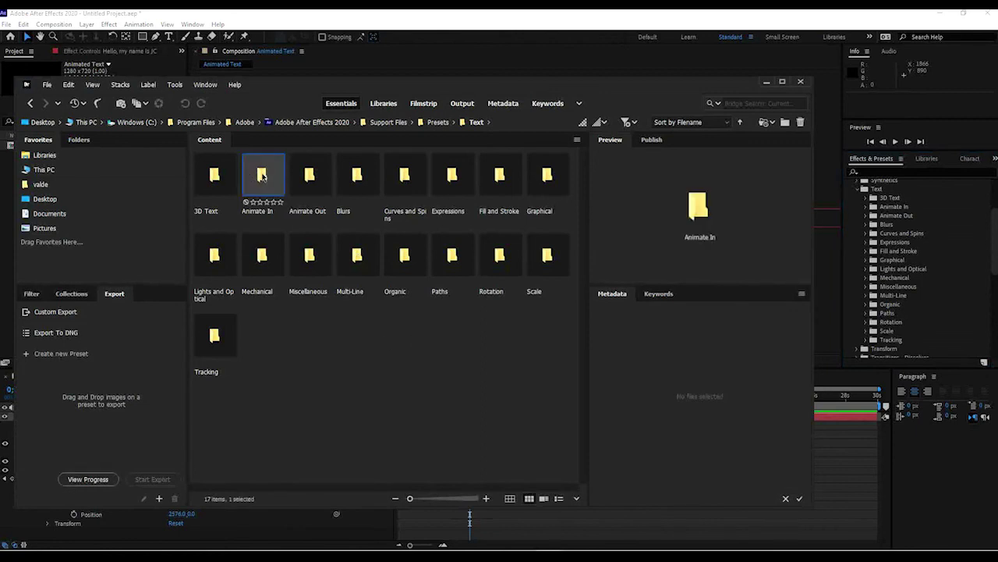
double_click(264, 176)
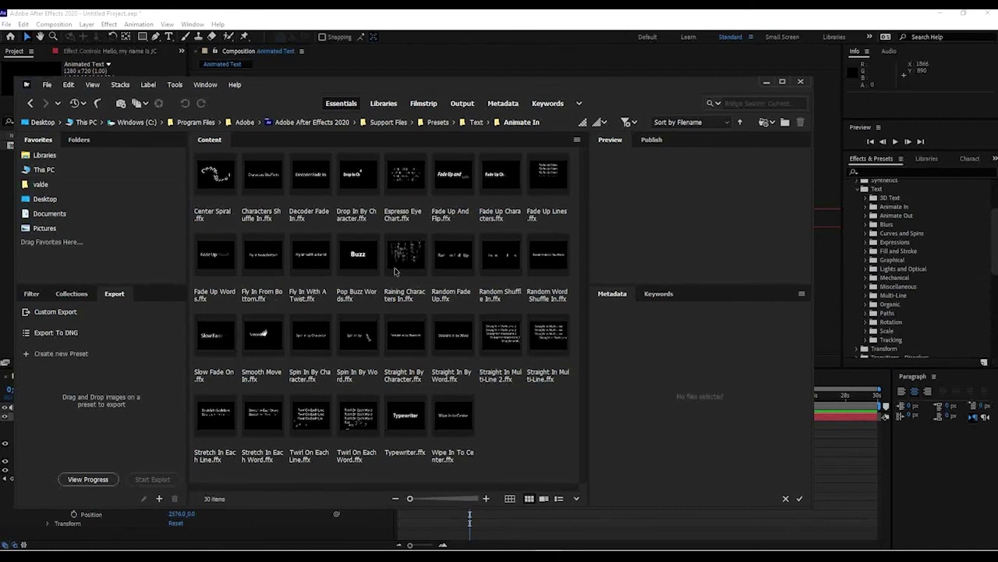
click(203, 193)
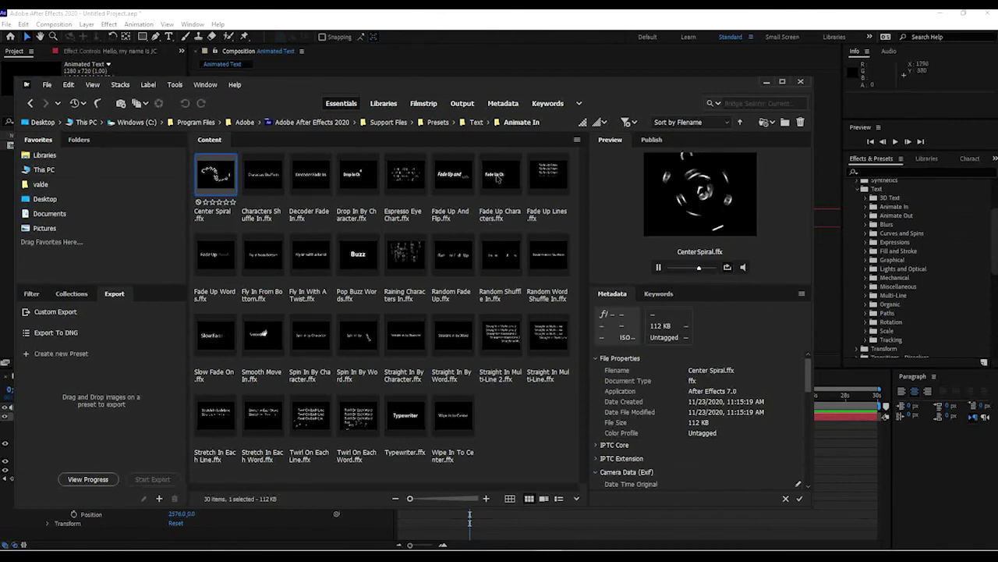
click(500, 175)
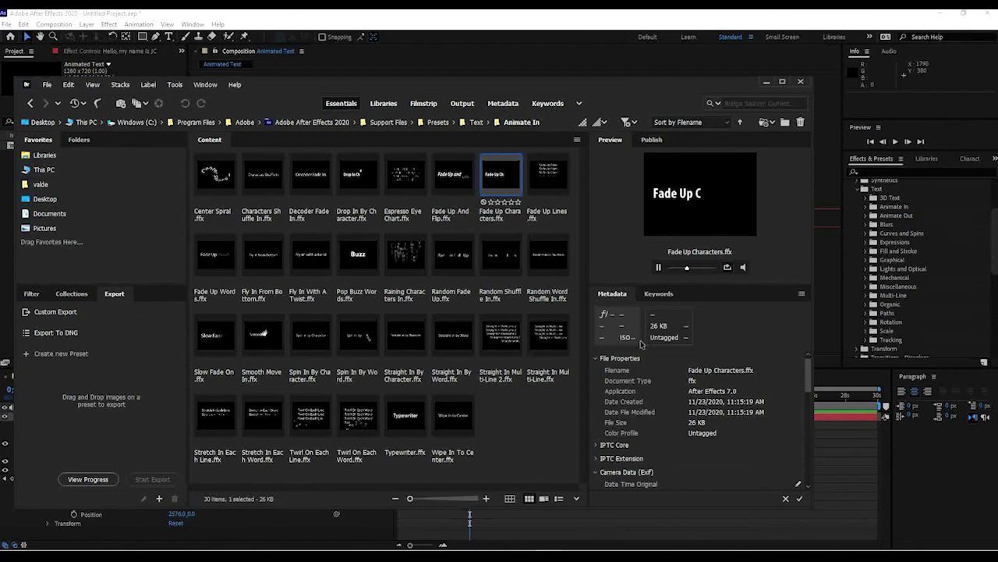
click(497, 264)
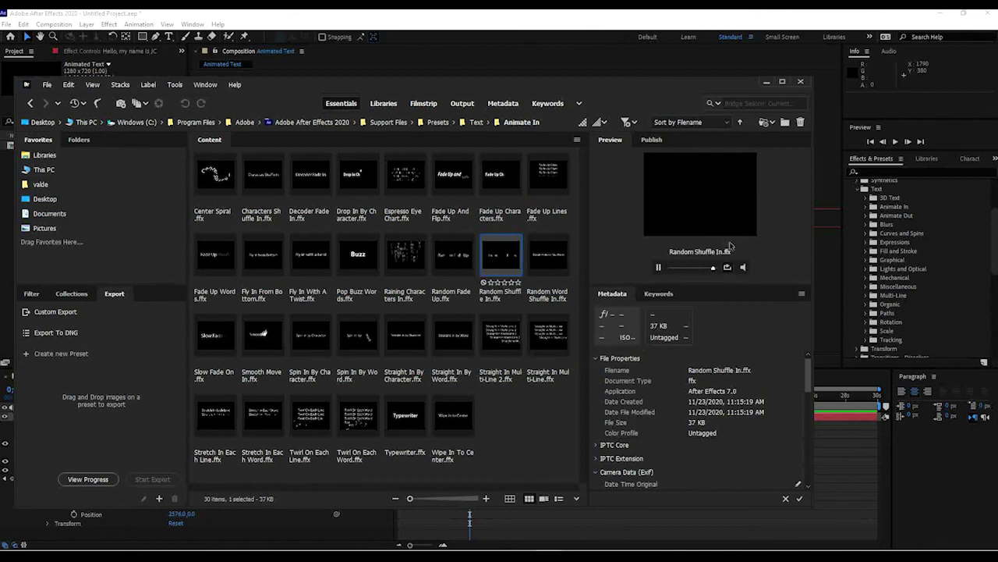
click(361, 331)
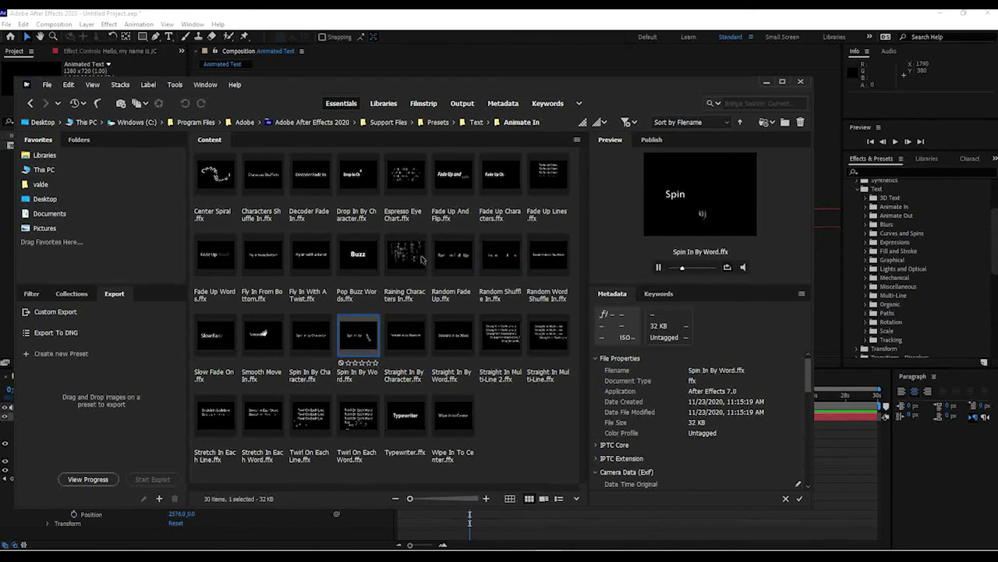
click(475, 123)
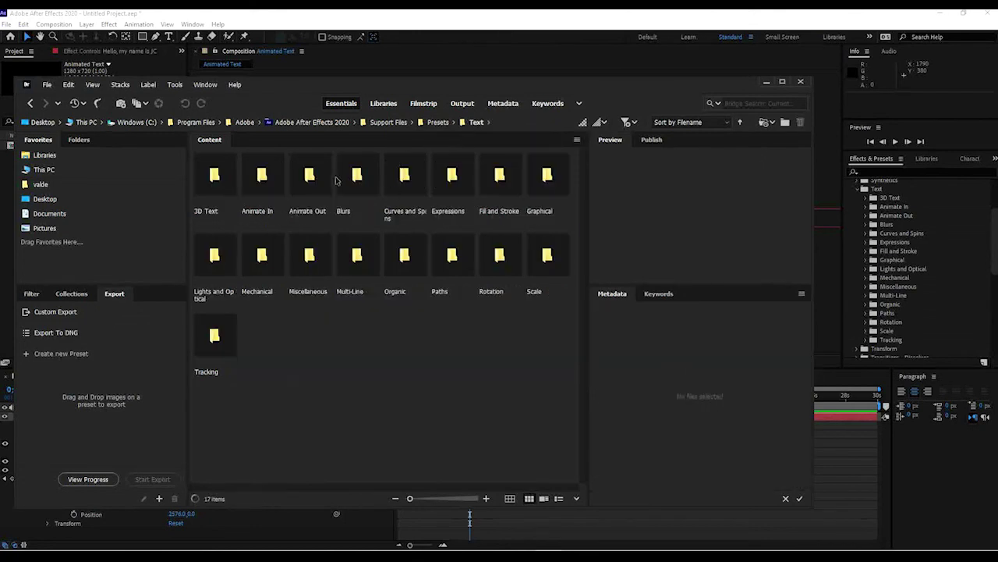
Step: Open the Animate Out folder, preview Fade Out Slow, and return to Text
click(331, 179)
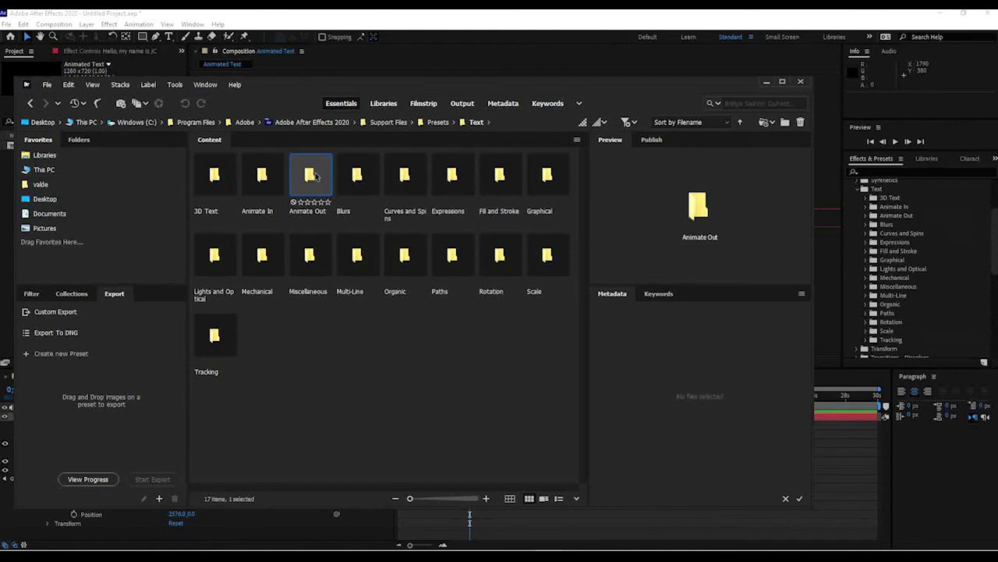
double_click(315, 176)
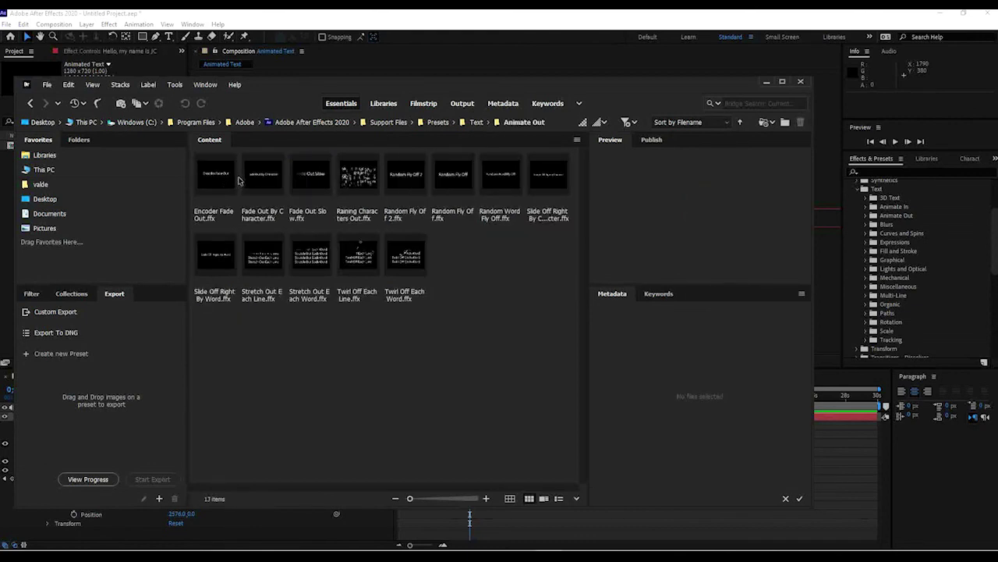
click(301, 178)
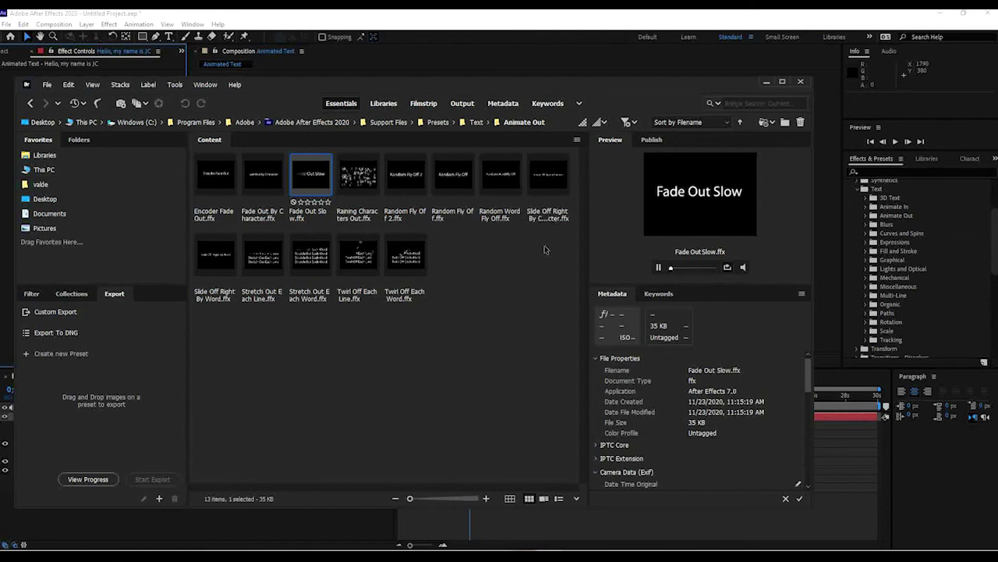
click(476, 123)
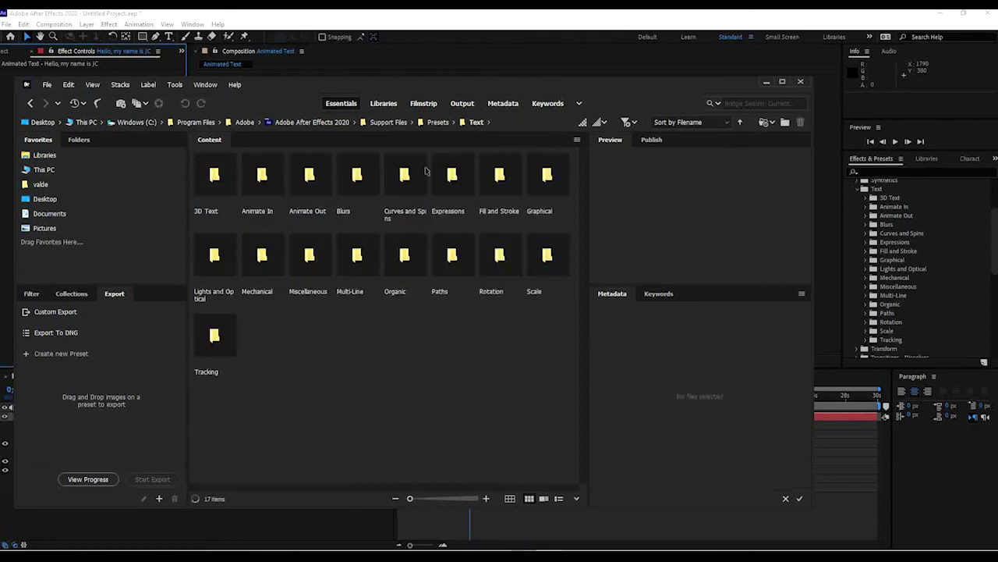
Step: Open the Blurs folder, preview Bullet Train, return to Text, and close Bridge
double_click(357, 179)
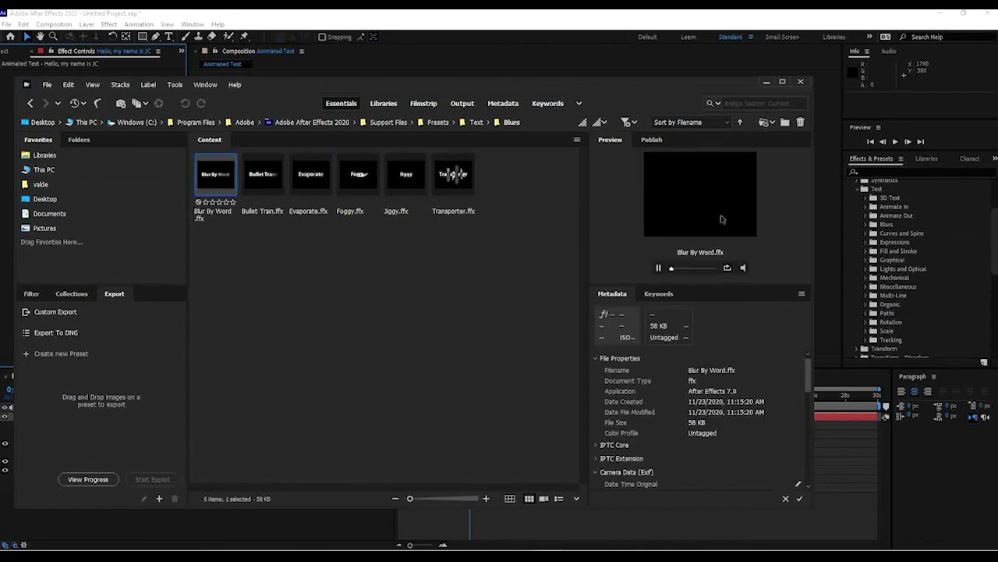
click(260, 180)
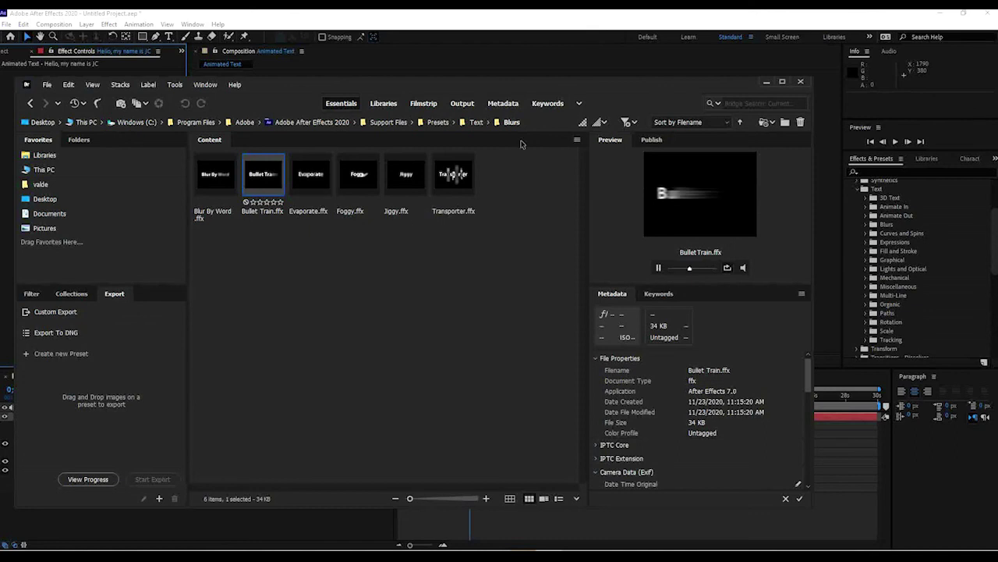
click(476, 122)
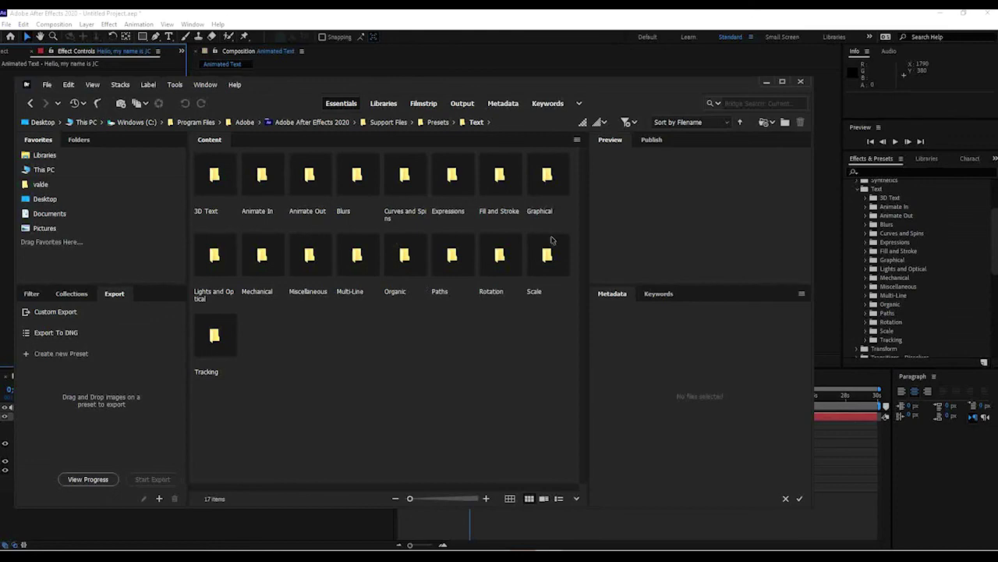
click(801, 81)
mouse_move(470, 399)
mouse_down()
mouse_move(398, 400)
mouse_move(513, 405)
mouse_move(471, 408)
mouse_up()
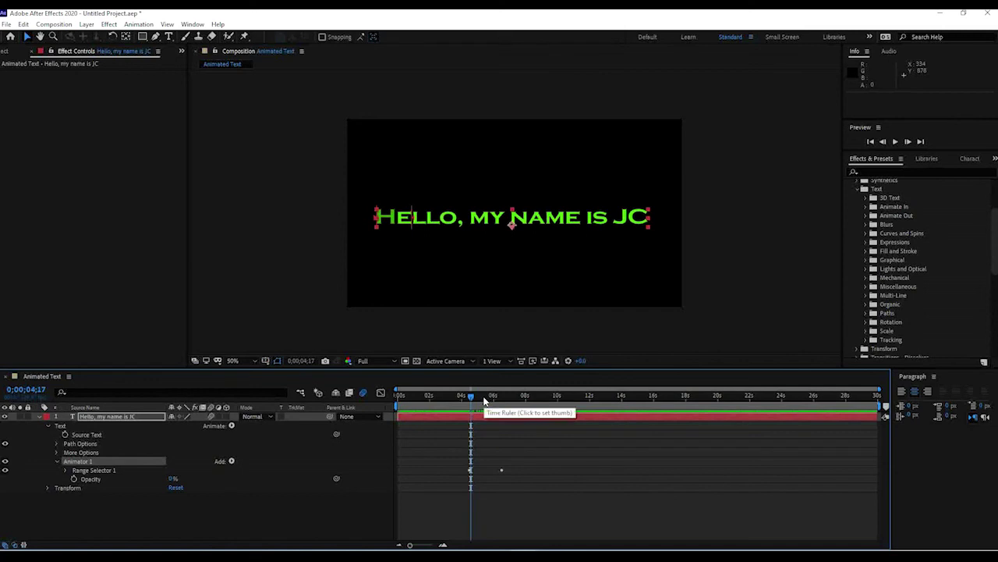
mouse_move(477, 400)
mouse_down()
mouse_move(469, 398)
mouse_move(481, 400)
mouse_up()
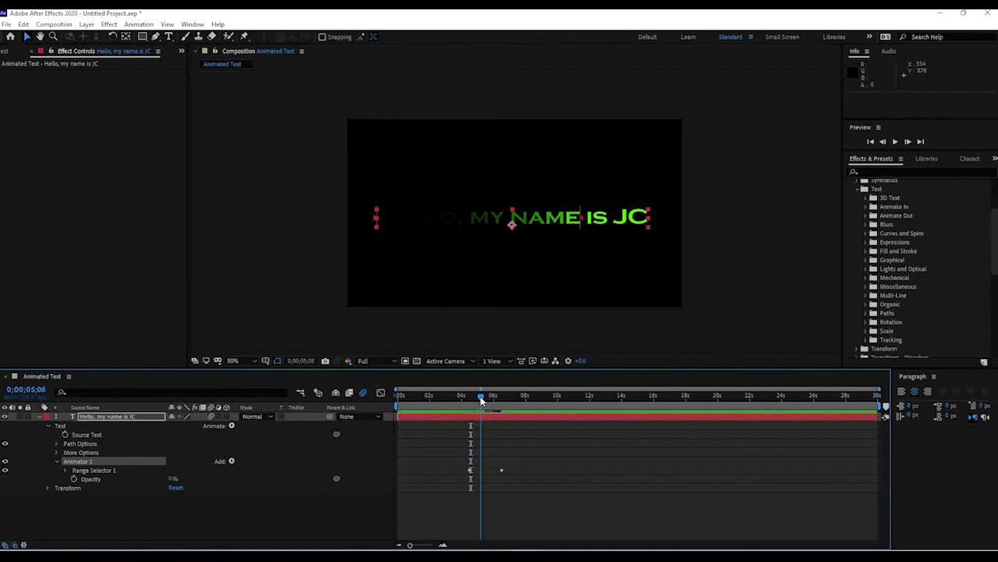
drag(481, 400, 470, 400)
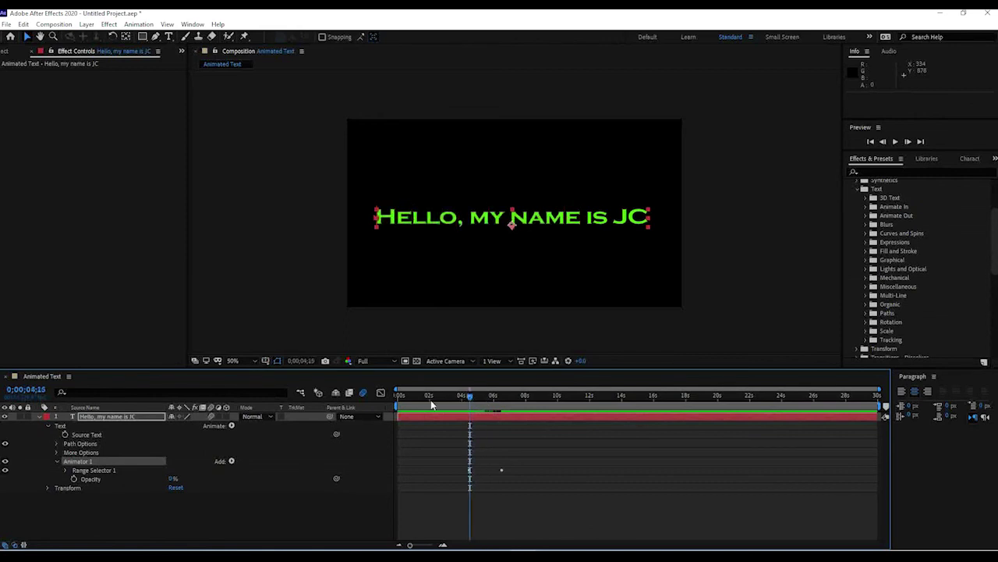
click(422, 416)
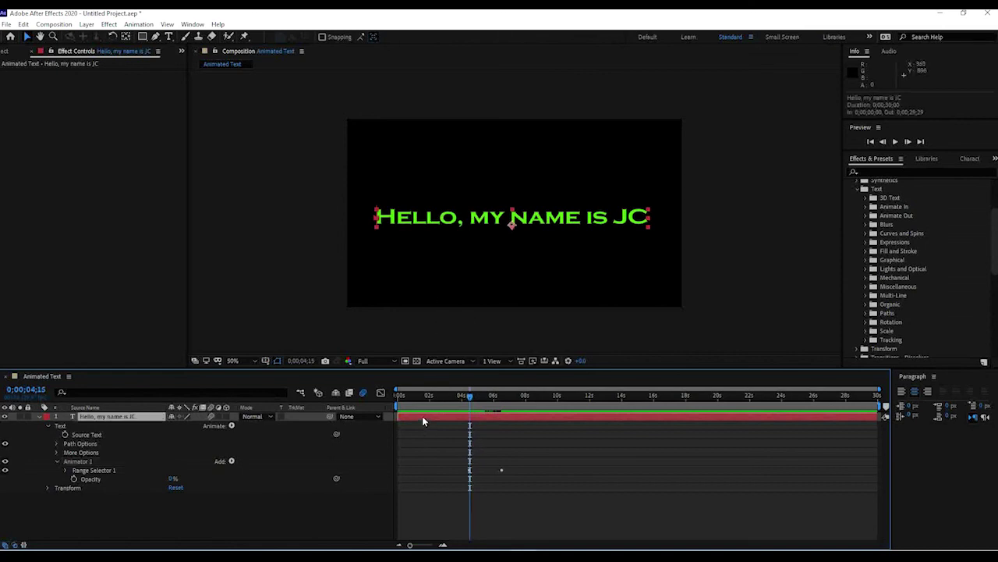
Step: Delete the old text layer and create a vertical 'hello' text layer, moved so it fully shows
key(Delete)
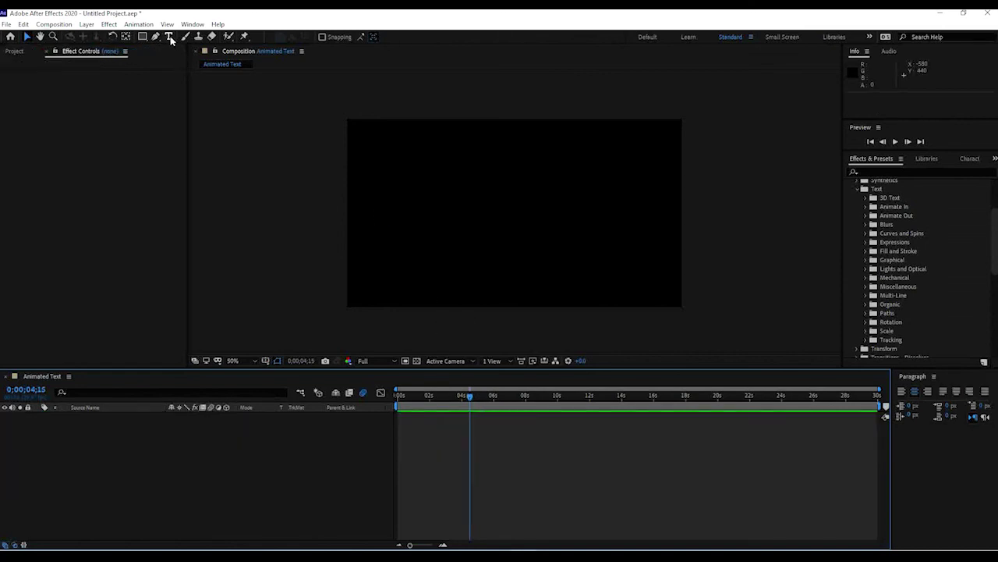
drag(170, 37, 206, 48)
click(394, 149)
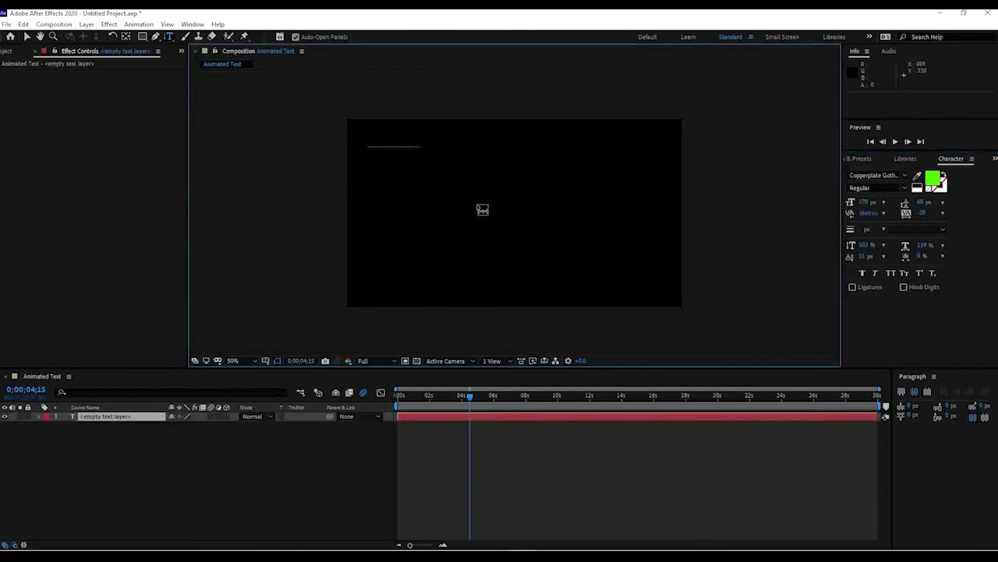
text(hello)
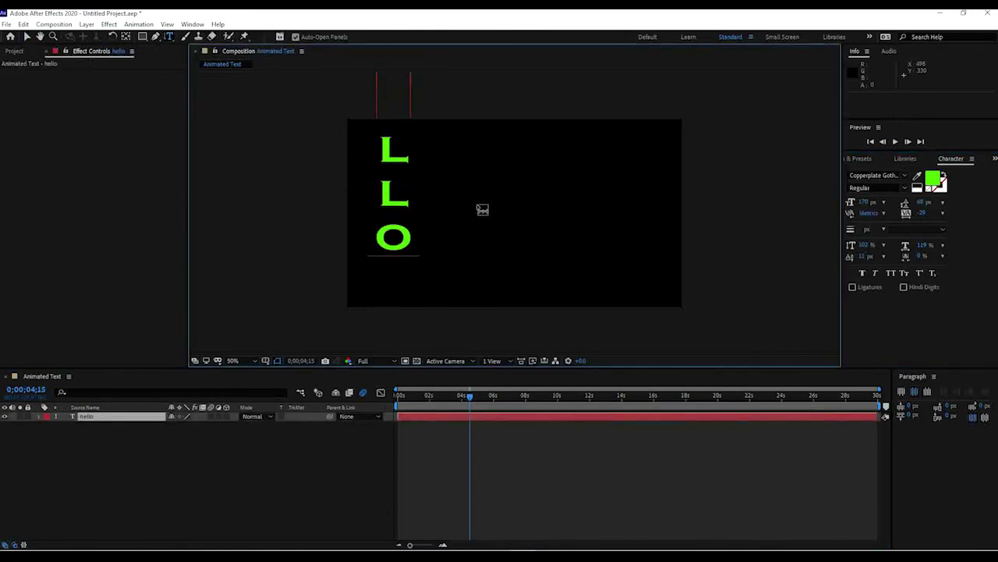
key(Escape)
drag(370, 166, 387, 215)
Step: Scale HELLO to 89%, set its font size to 162 px and tracking to -300
key(s)
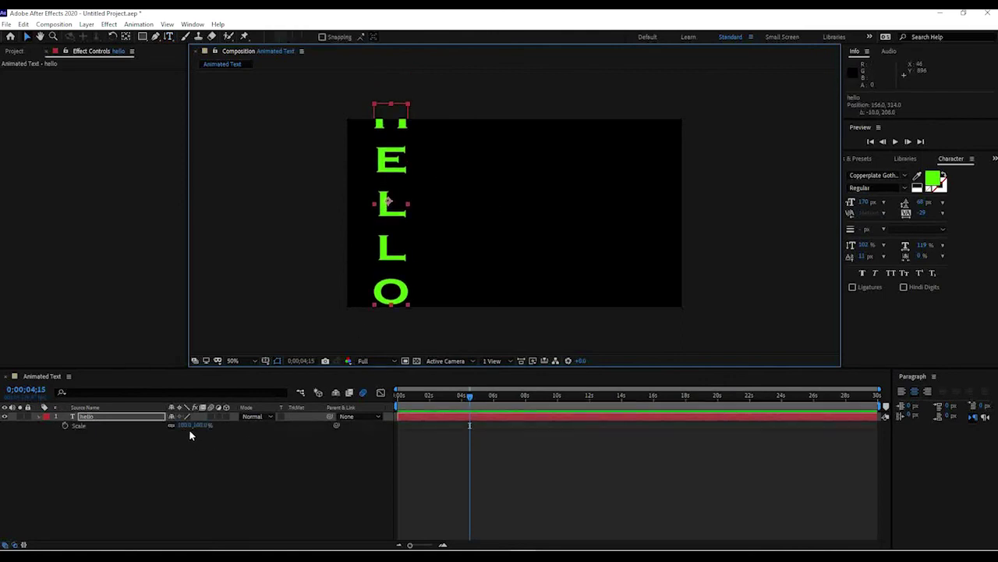
drag(188, 426, 174, 426)
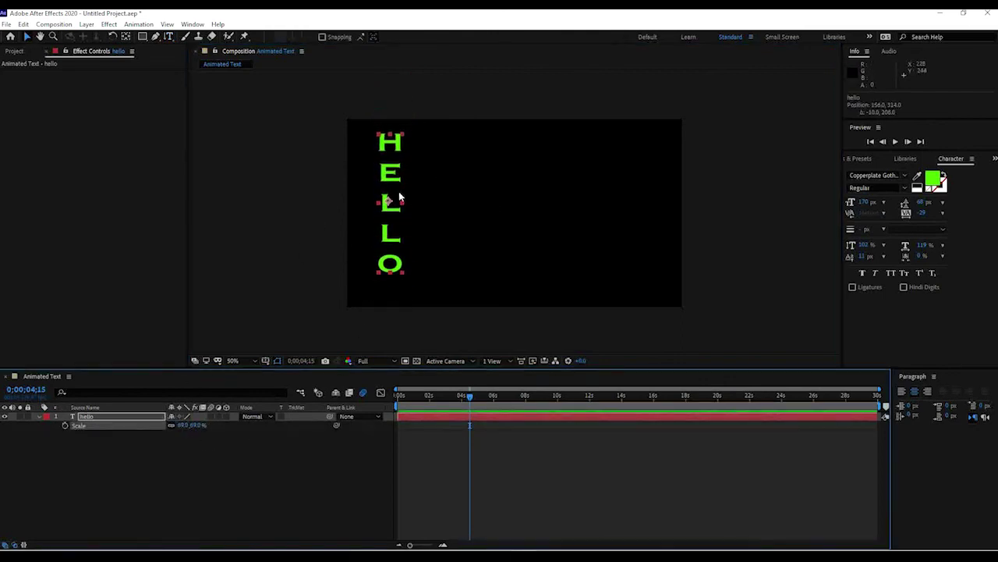
drag(399, 197, 396, 205)
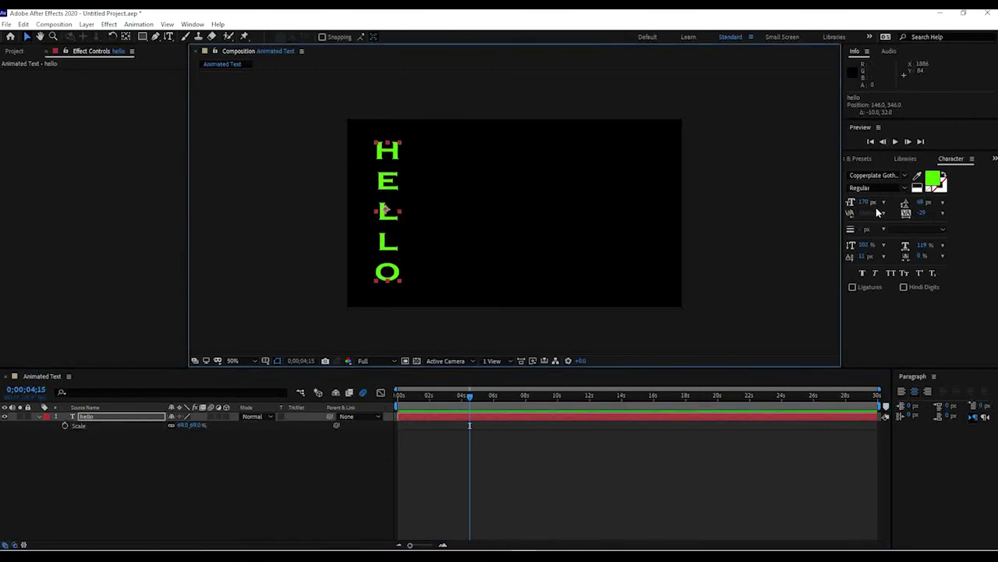
drag(864, 202, 857, 203)
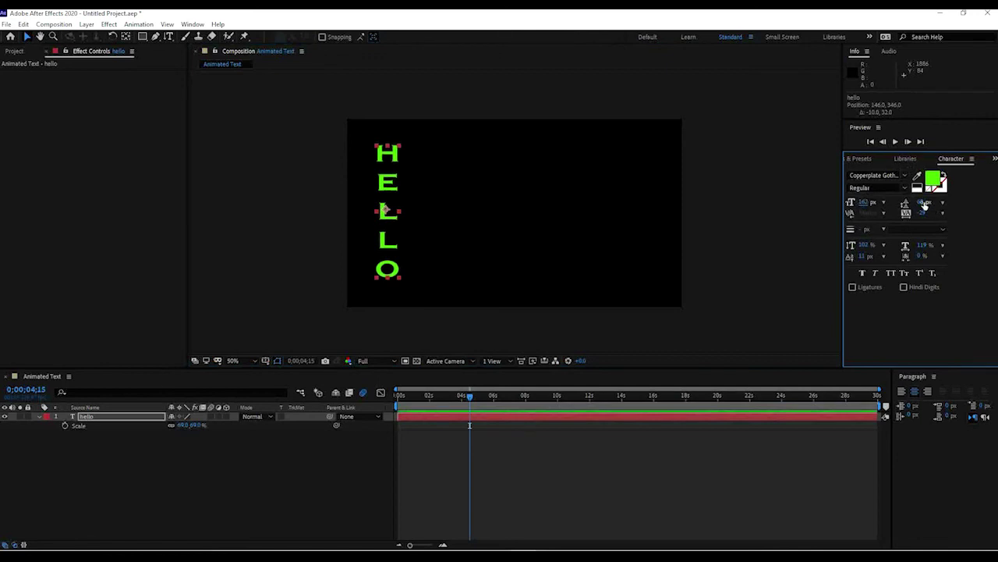
drag(924, 205, 797, 230)
Step: Reposition the vertical HELLO layer near the left edge of the composition
click(27, 37)
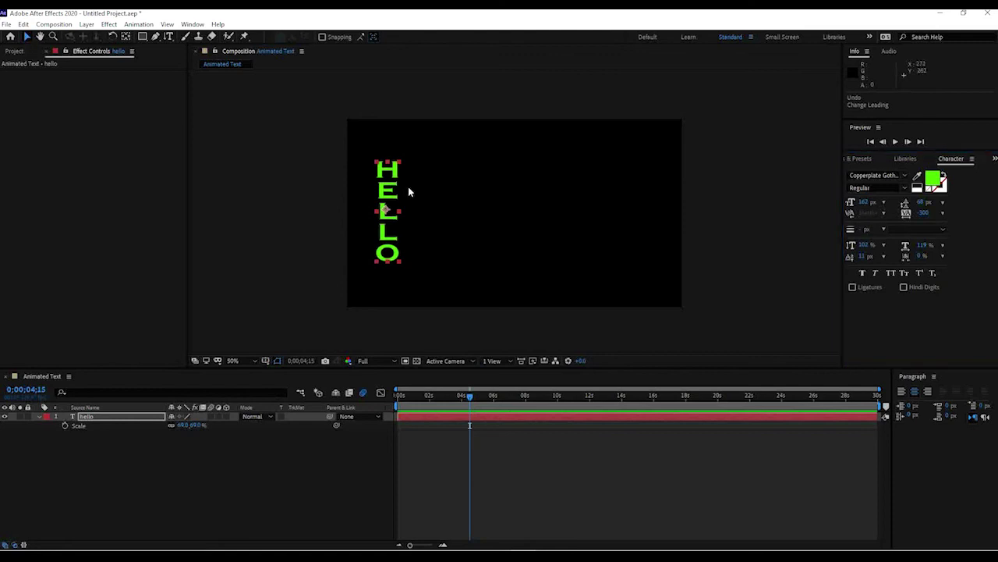
drag(390, 191, 380, 187)
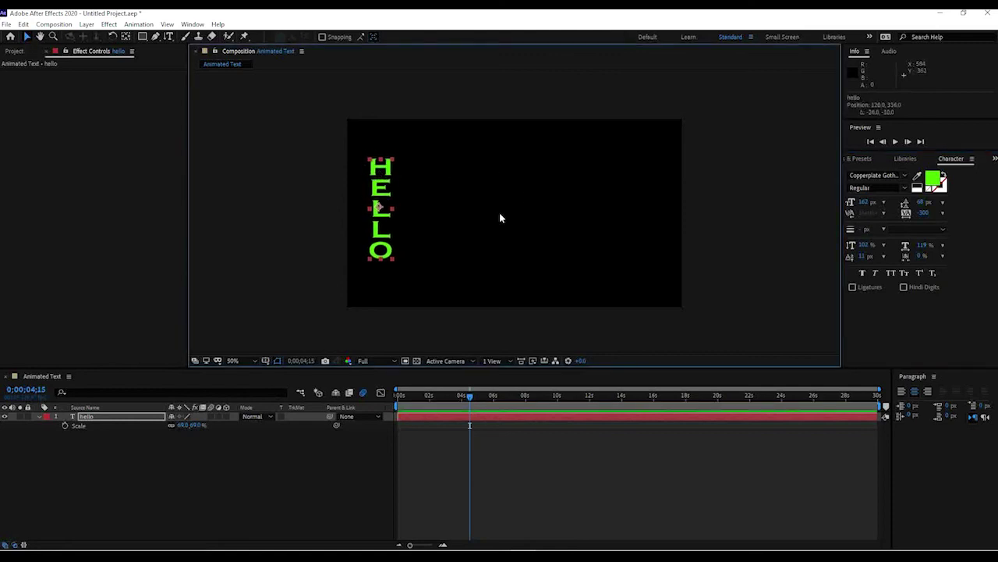
click(169, 36)
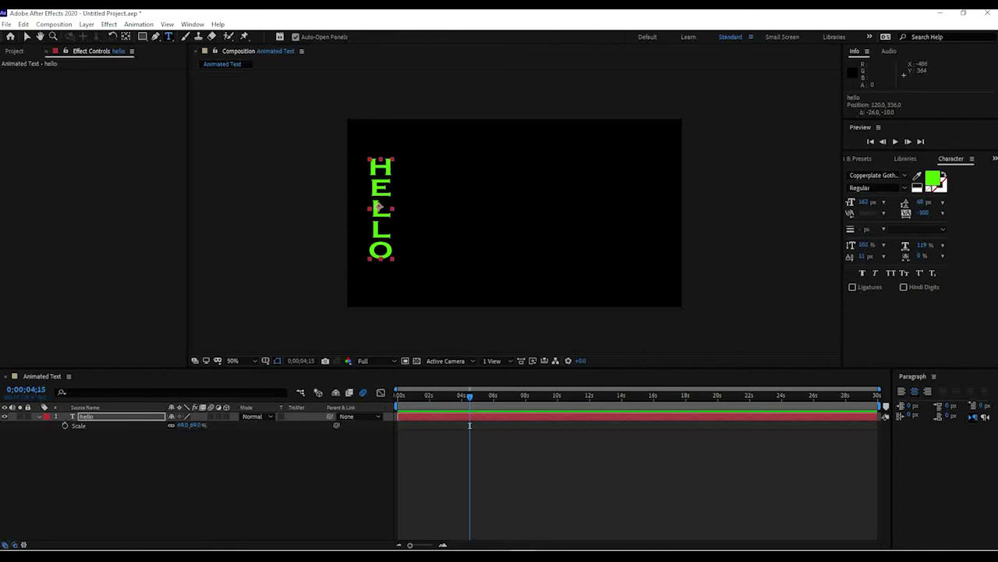
click(26, 37)
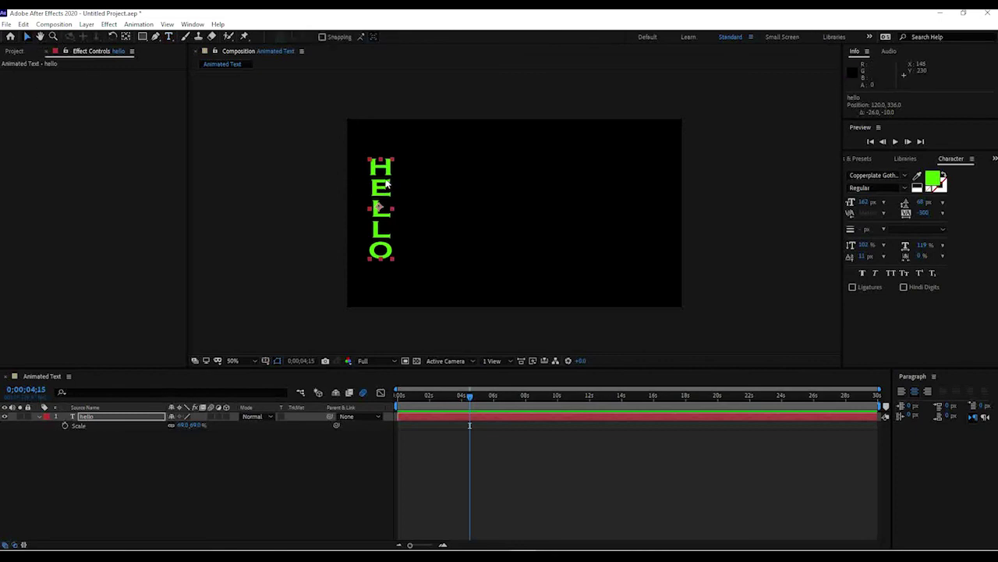
drag(386, 185, 407, 187)
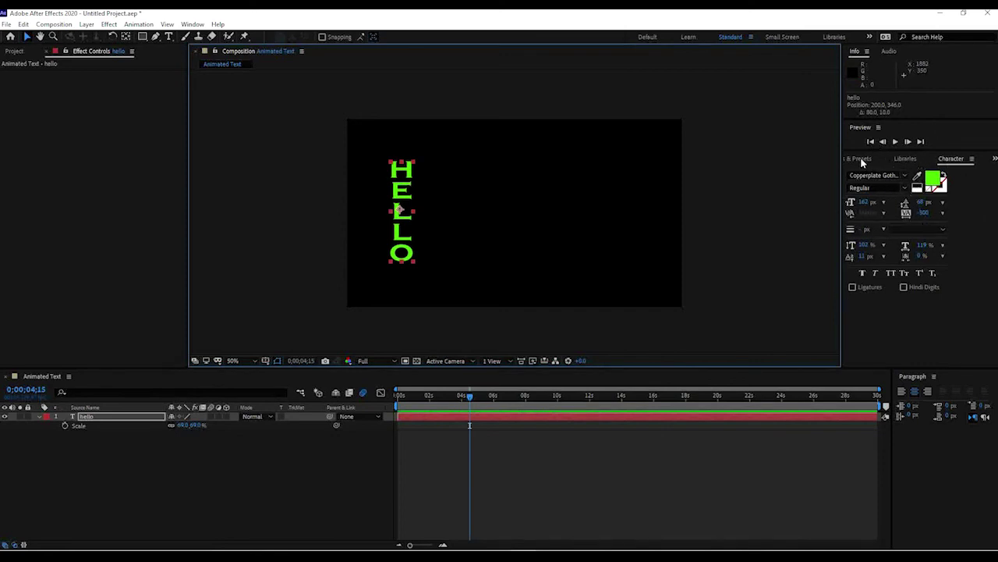
Step: Show the Effects & Presets panel, then open and dismiss the Animation menu without choosing anything
click(861, 159)
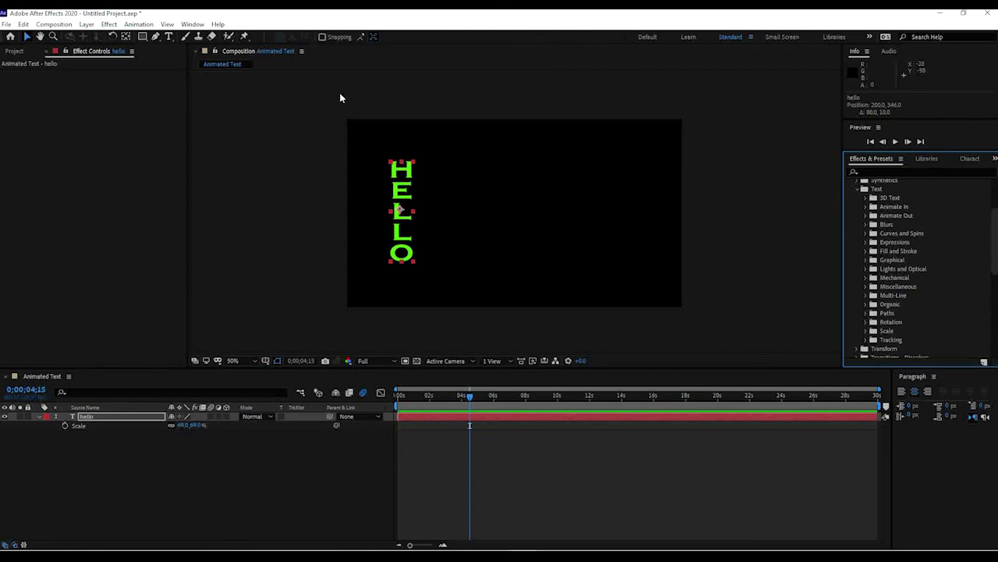
click(133, 25)
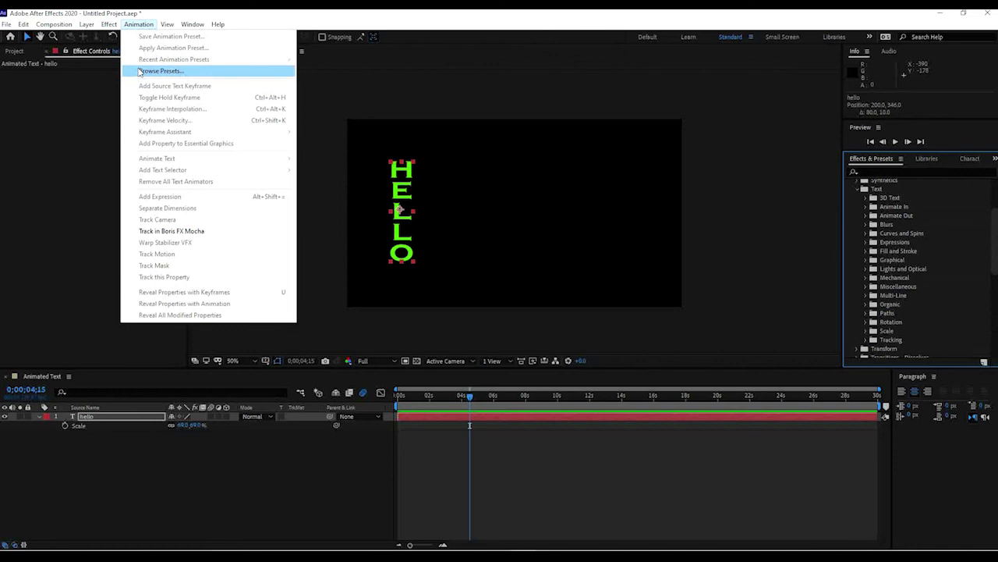
click(249, 25)
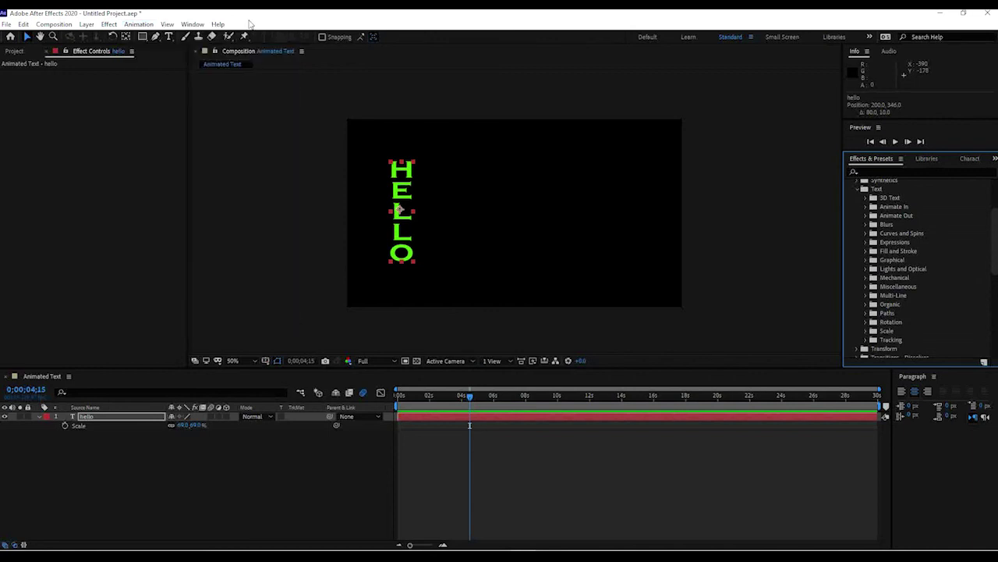